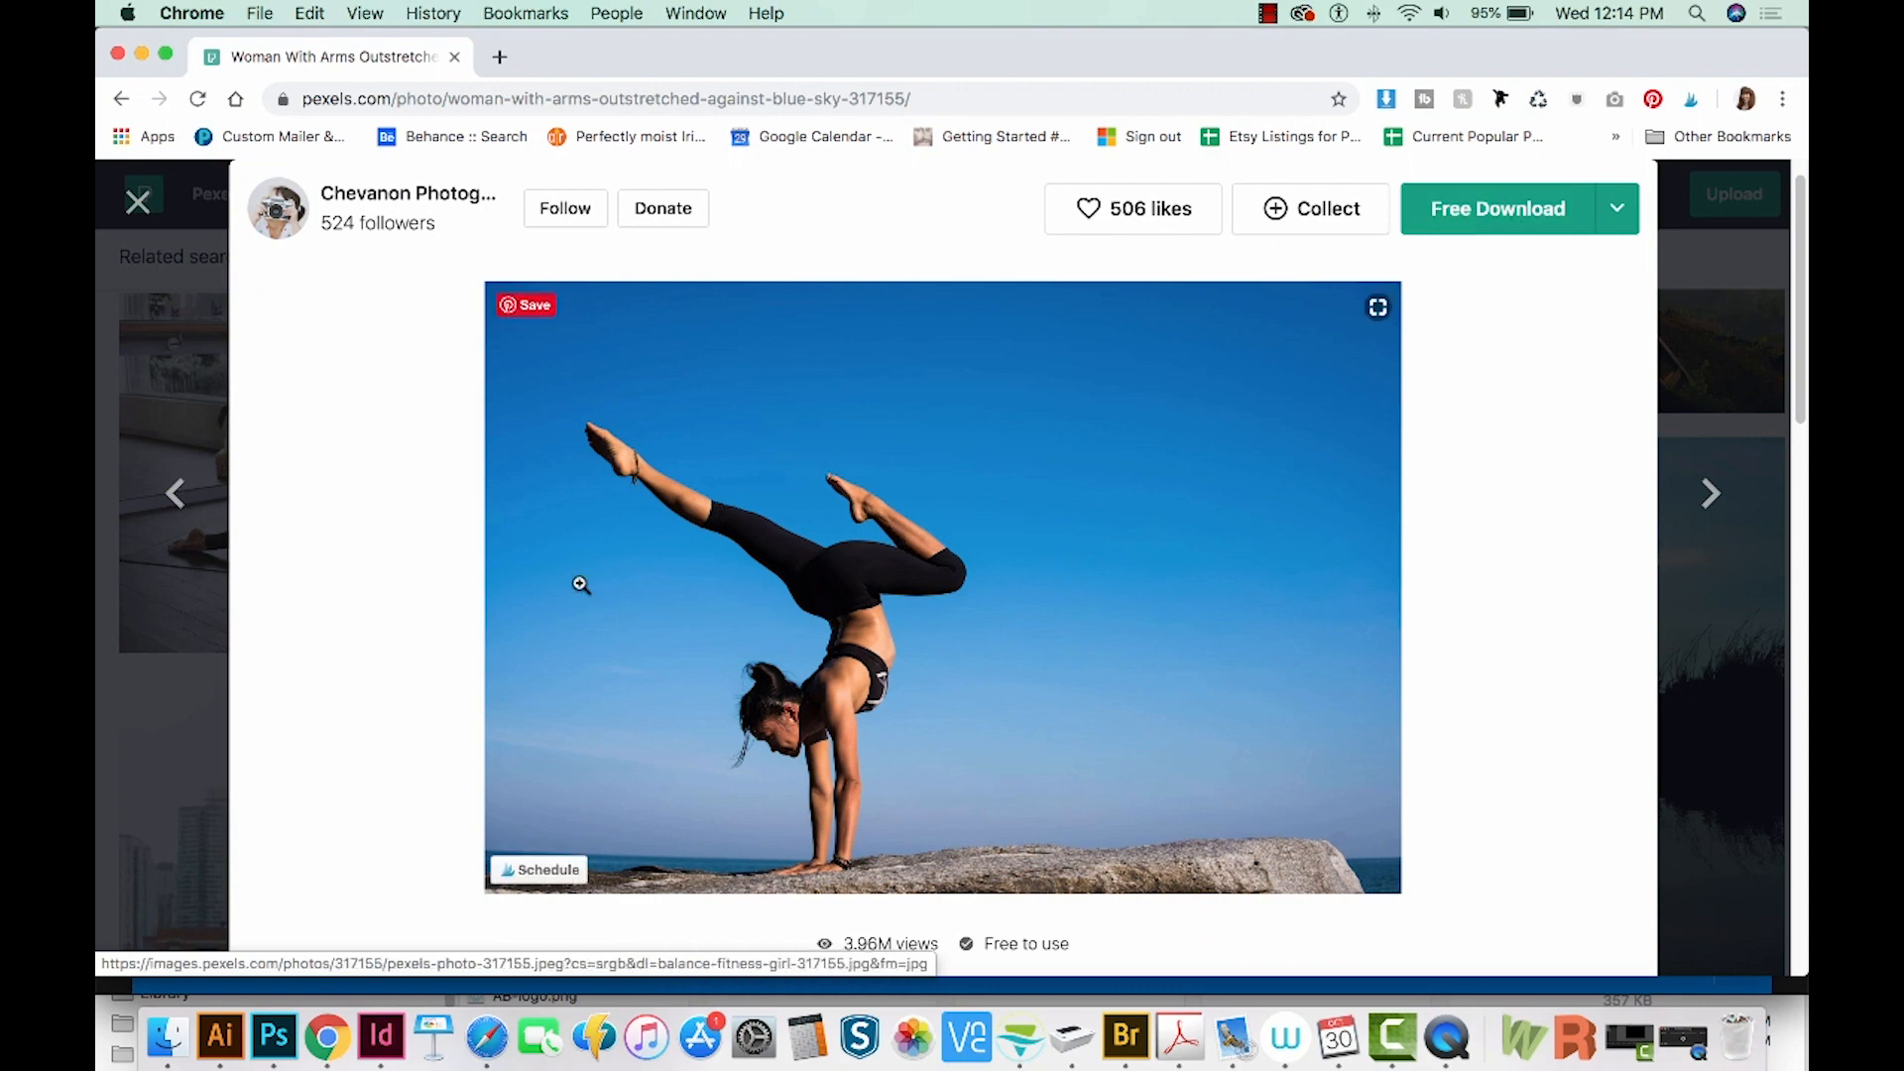
# - Open balance-fitness-girl-317155.jpg from the Downloads folder in Photoshop
pyautogui.click(166, 1037)
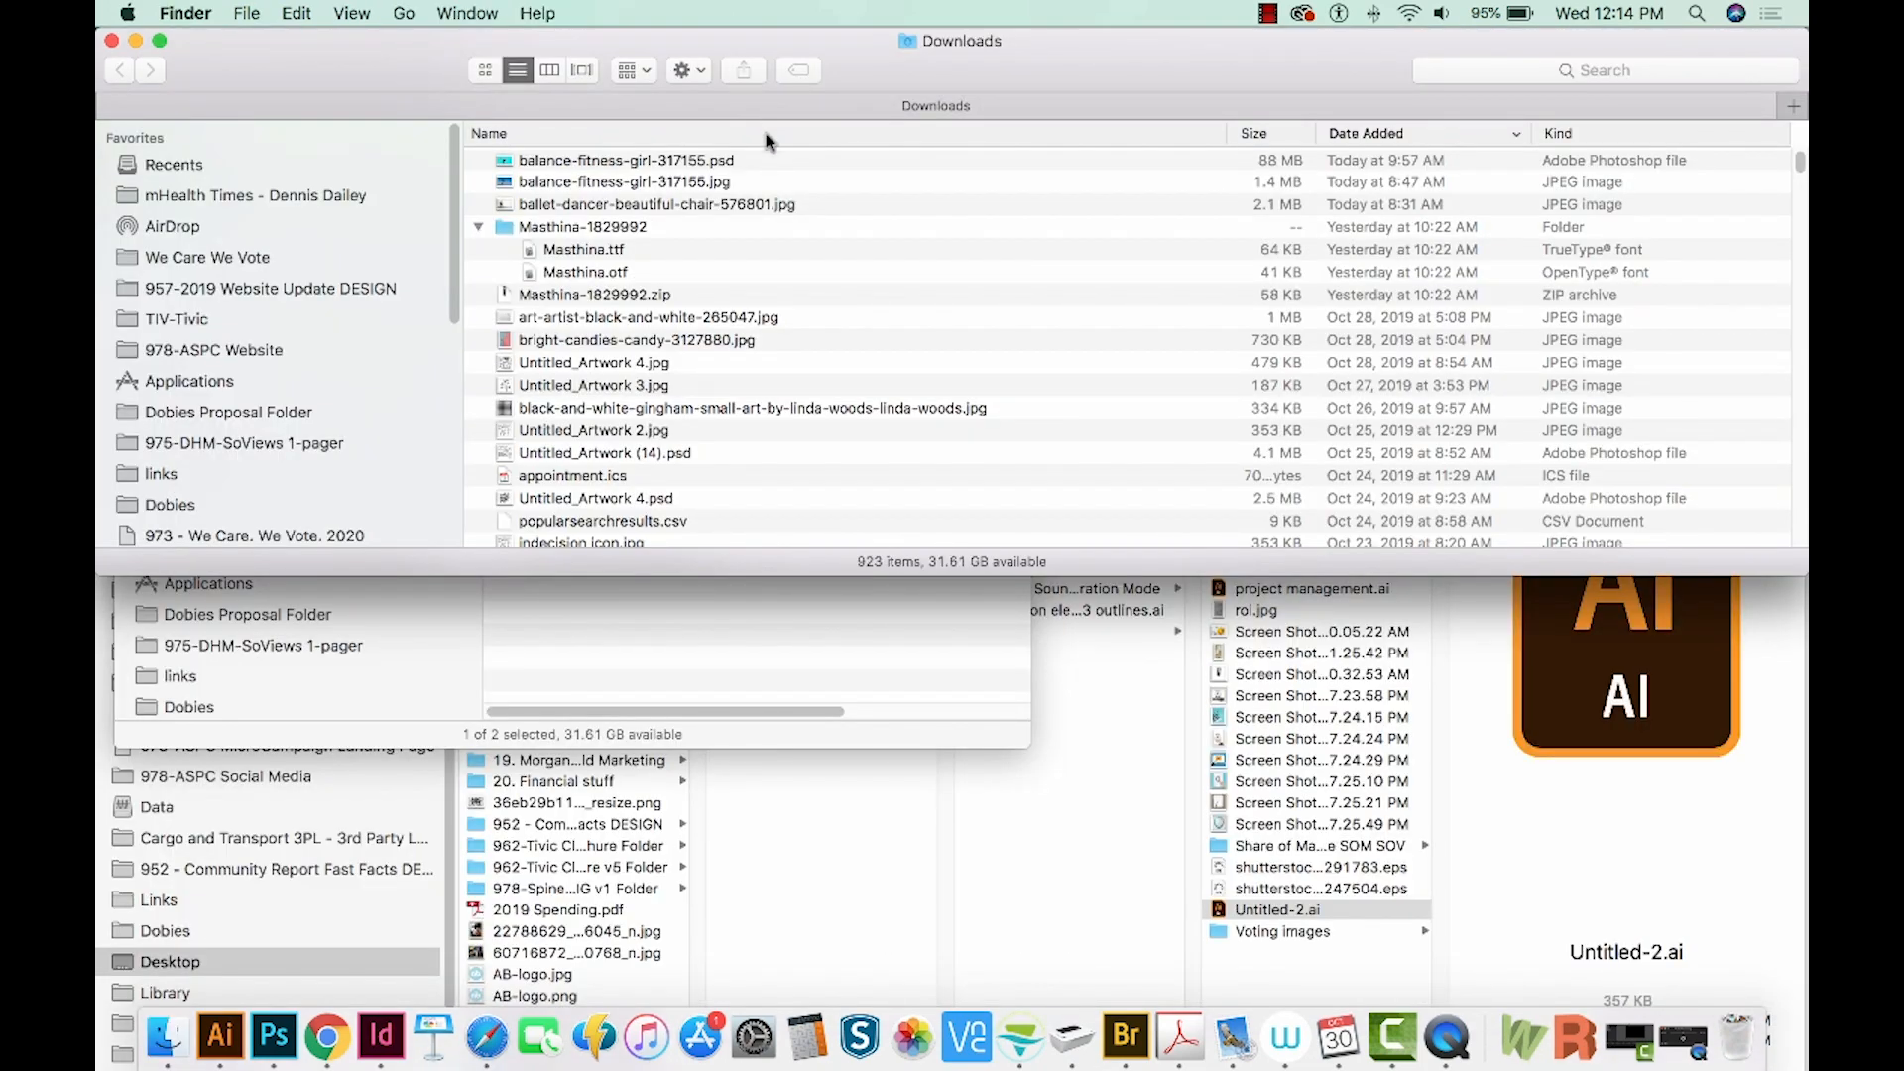
pyautogui.moveTo(667, 183); pyautogui.dragTo(281, 1043)
# - Examine the handstand figure in the photo at closer and wider zoom levels
pyautogui.press('z')
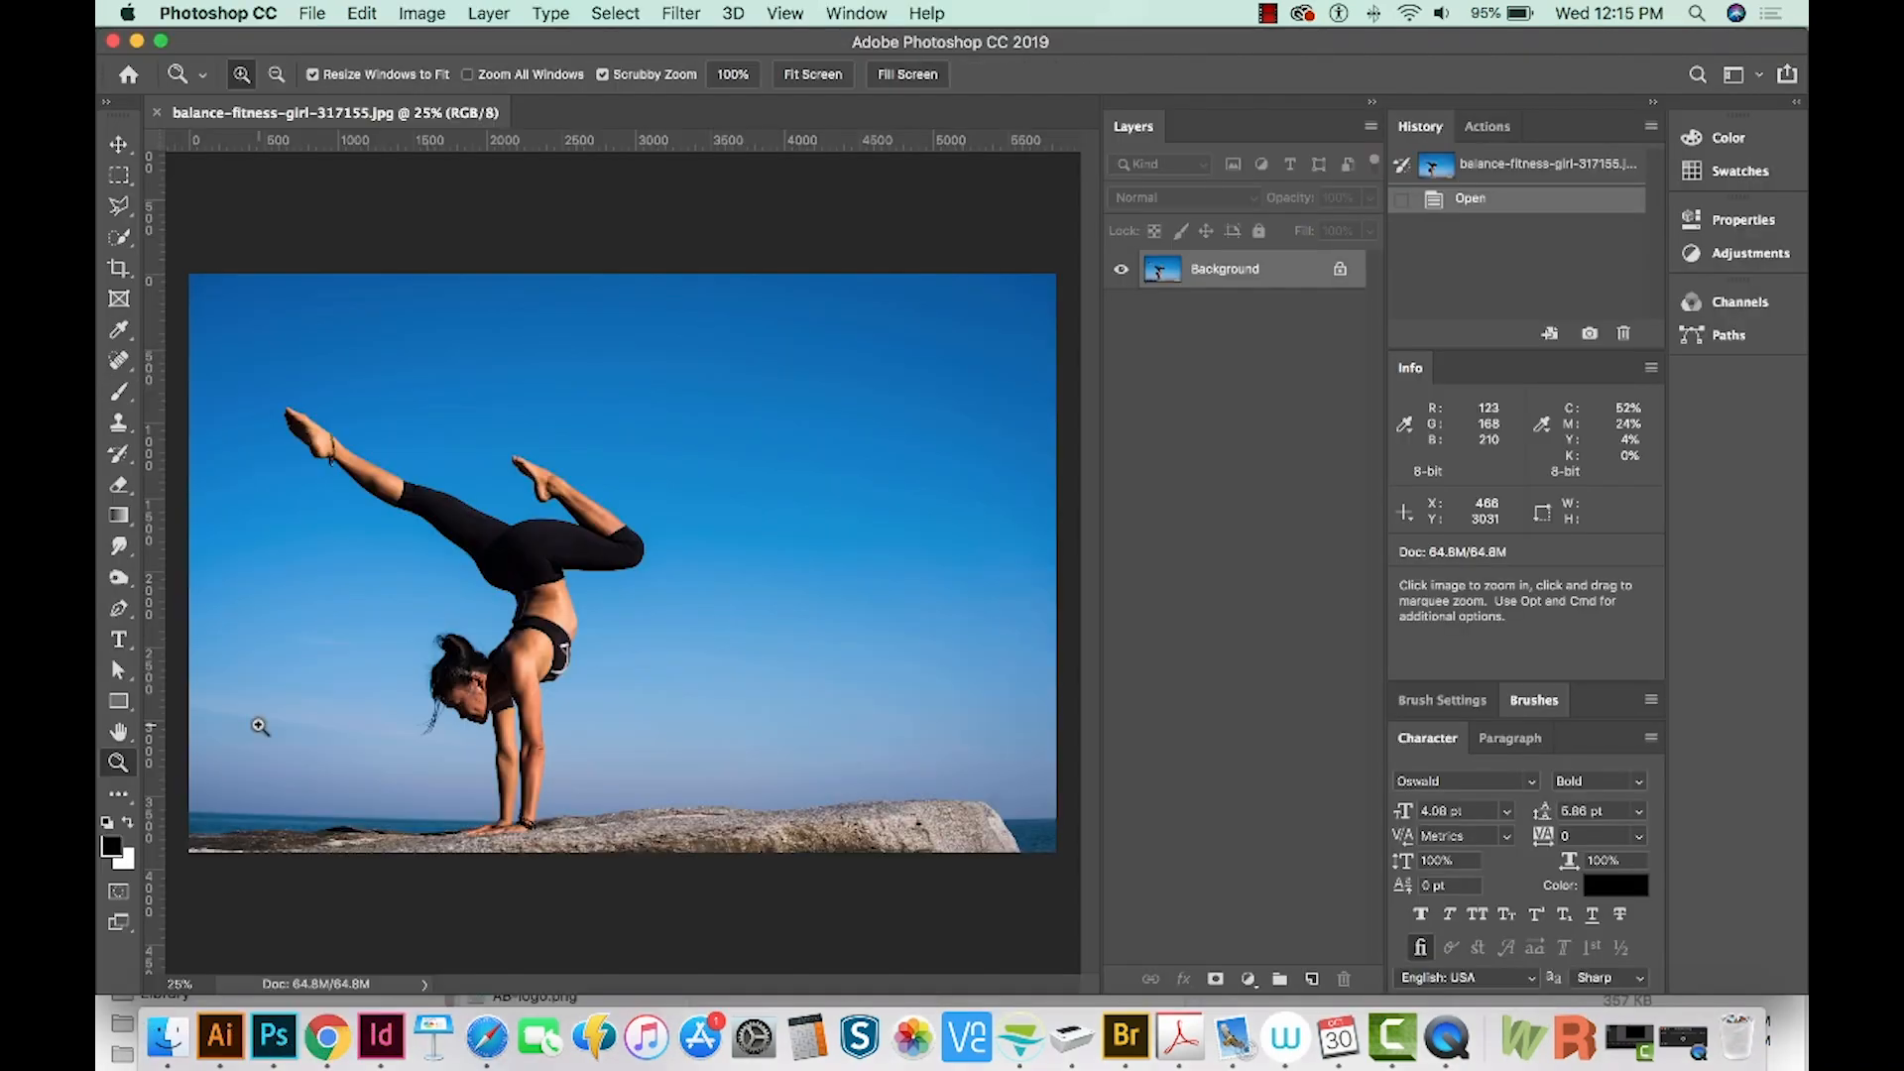
pyautogui.moveTo(258, 729); pyautogui.dragTo(337, 714)
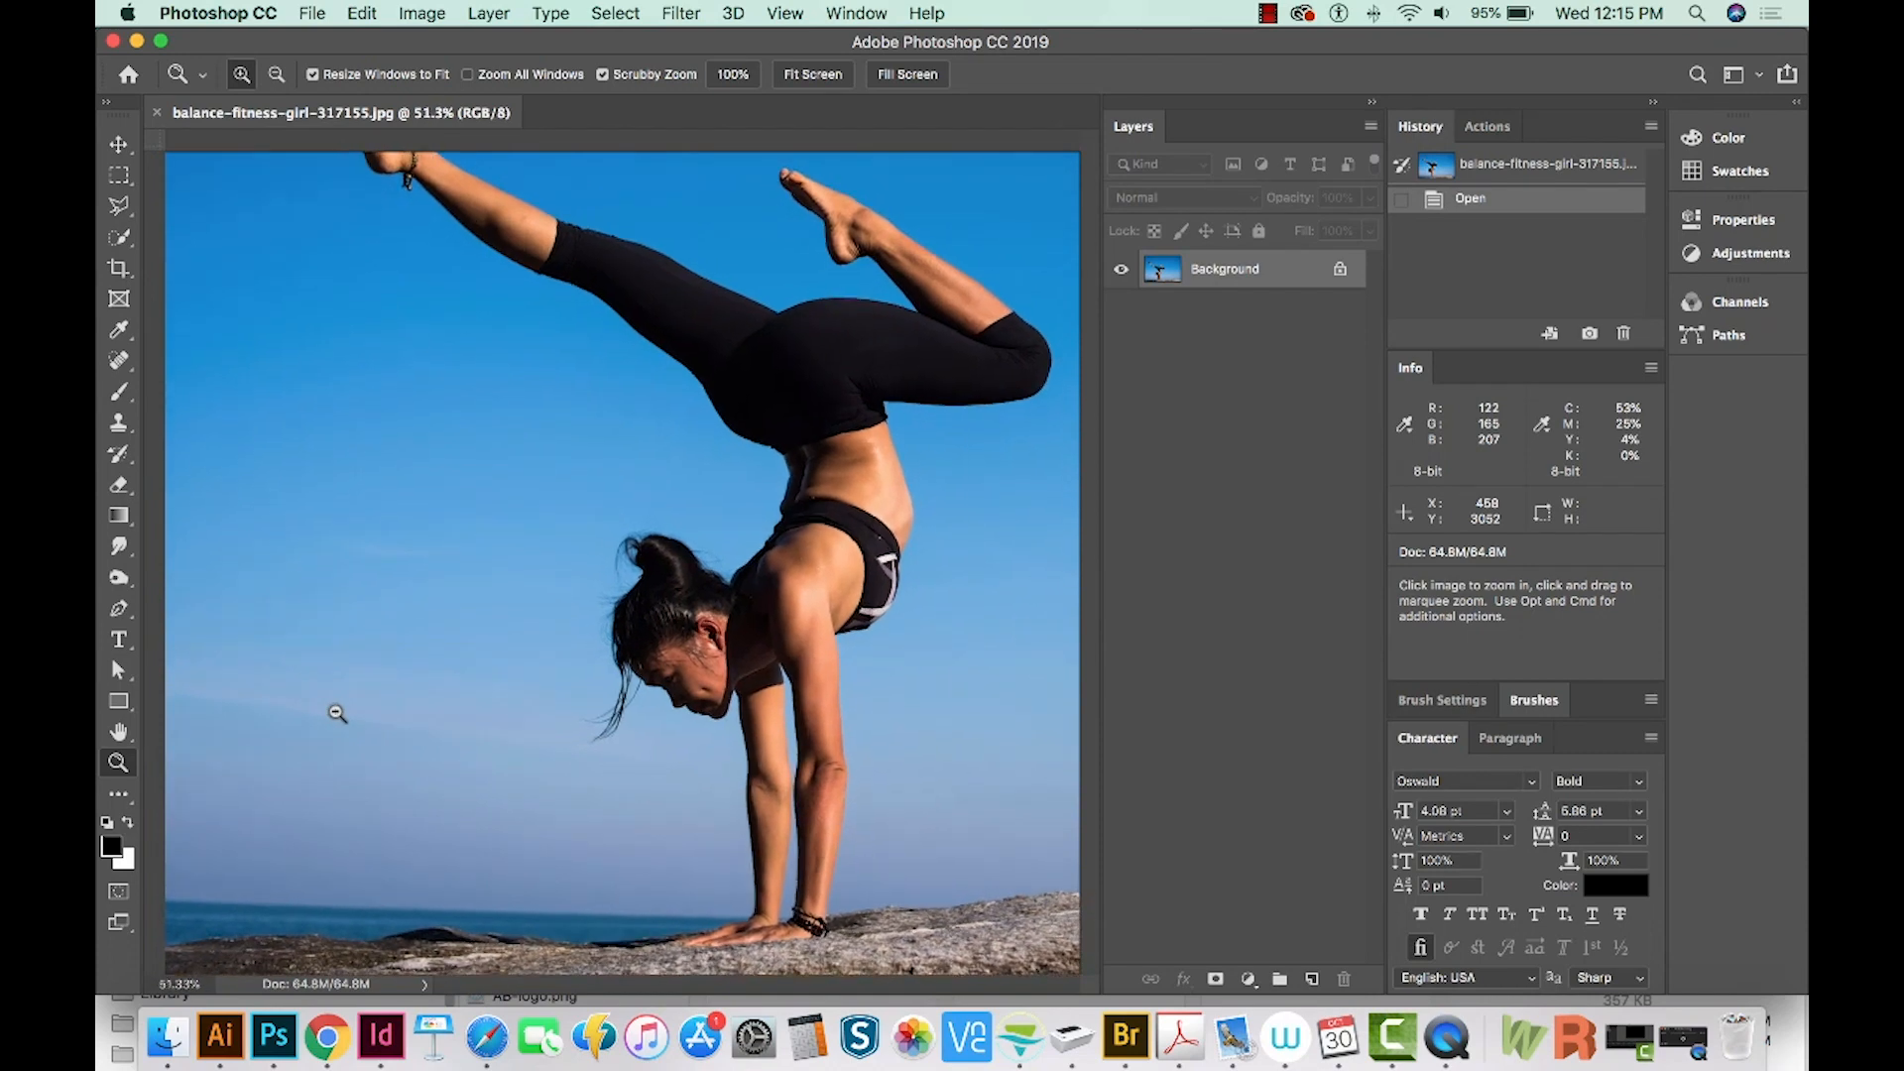
pyautogui.press('super+r')
pyautogui.press('space')
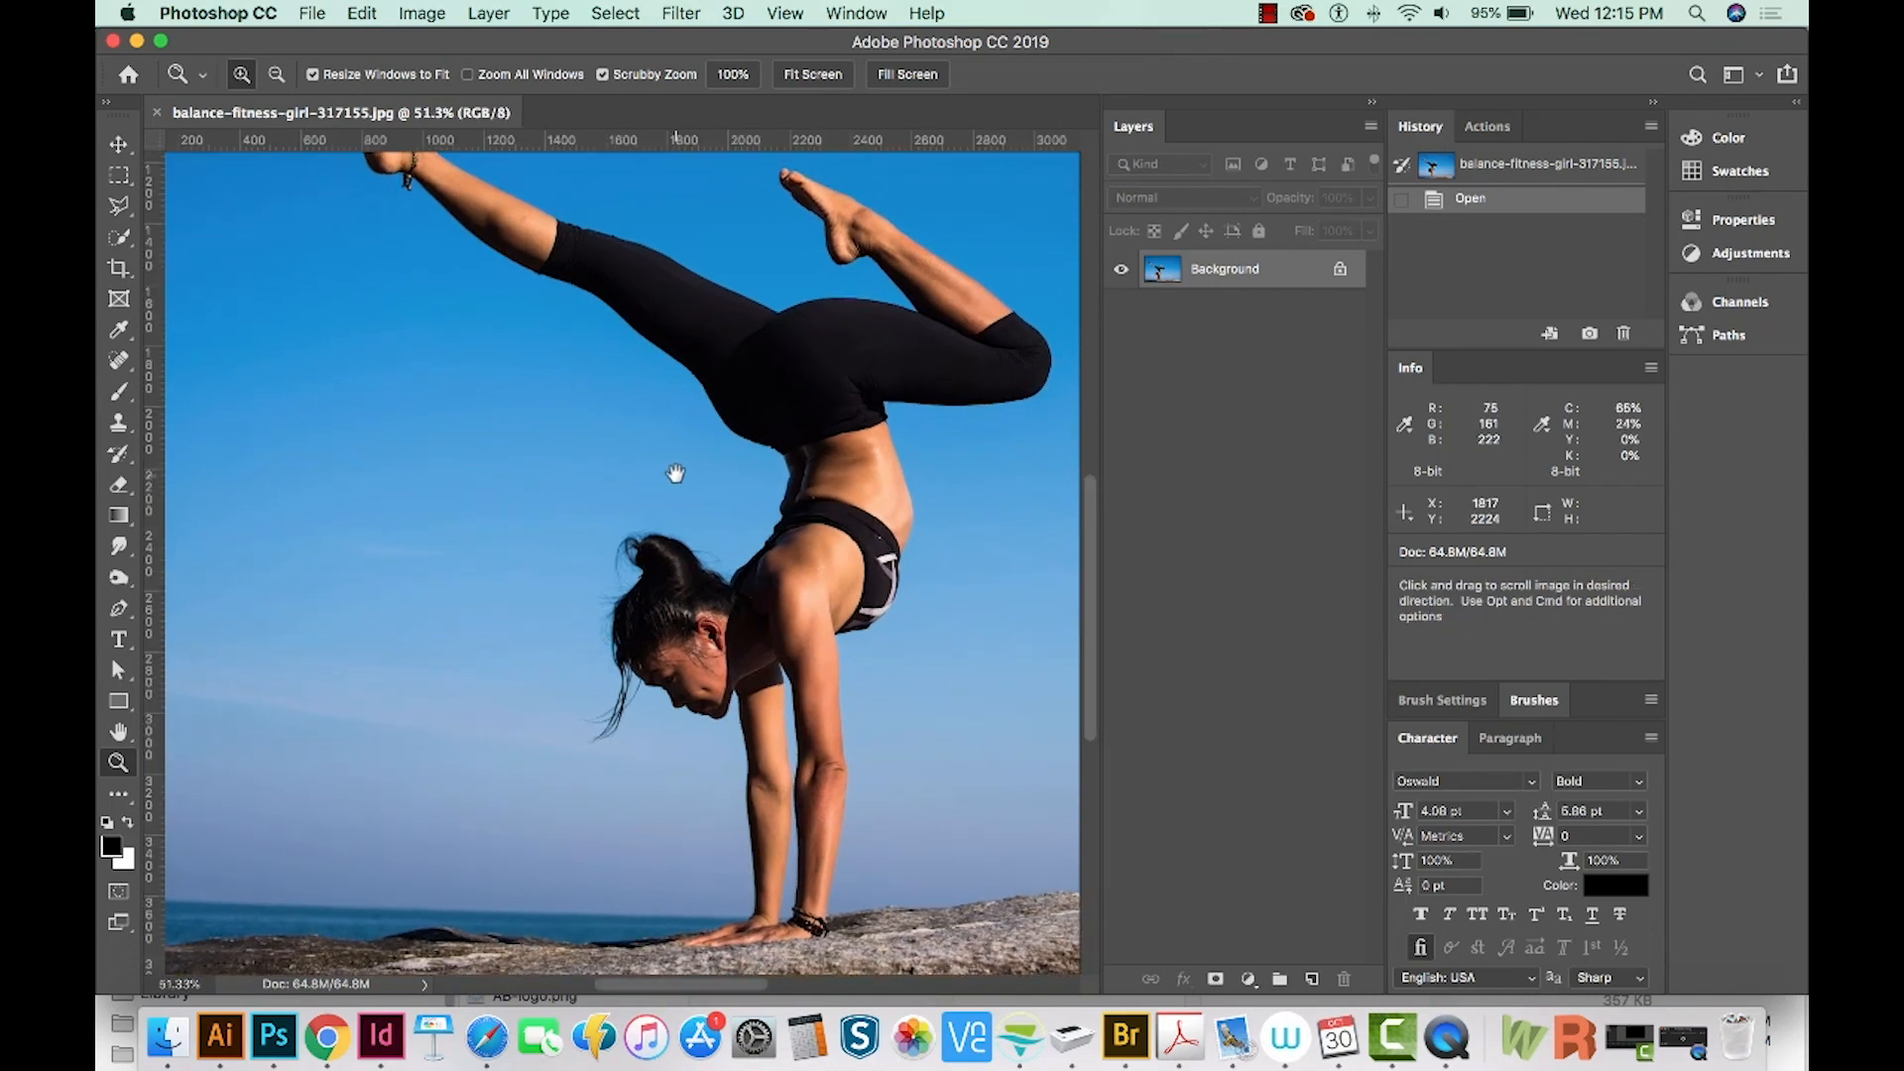
pyautogui.moveTo(675, 473); pyautogui.dragTo(635, 569)
pyautogui.keyDown('alt'); pyautogui.click(635, 569); pyautogui.keyUp('alt')
pyautogui.keyDown('alt'); pyautogui.click(635, 569); pyautogui.keyUp('alt')
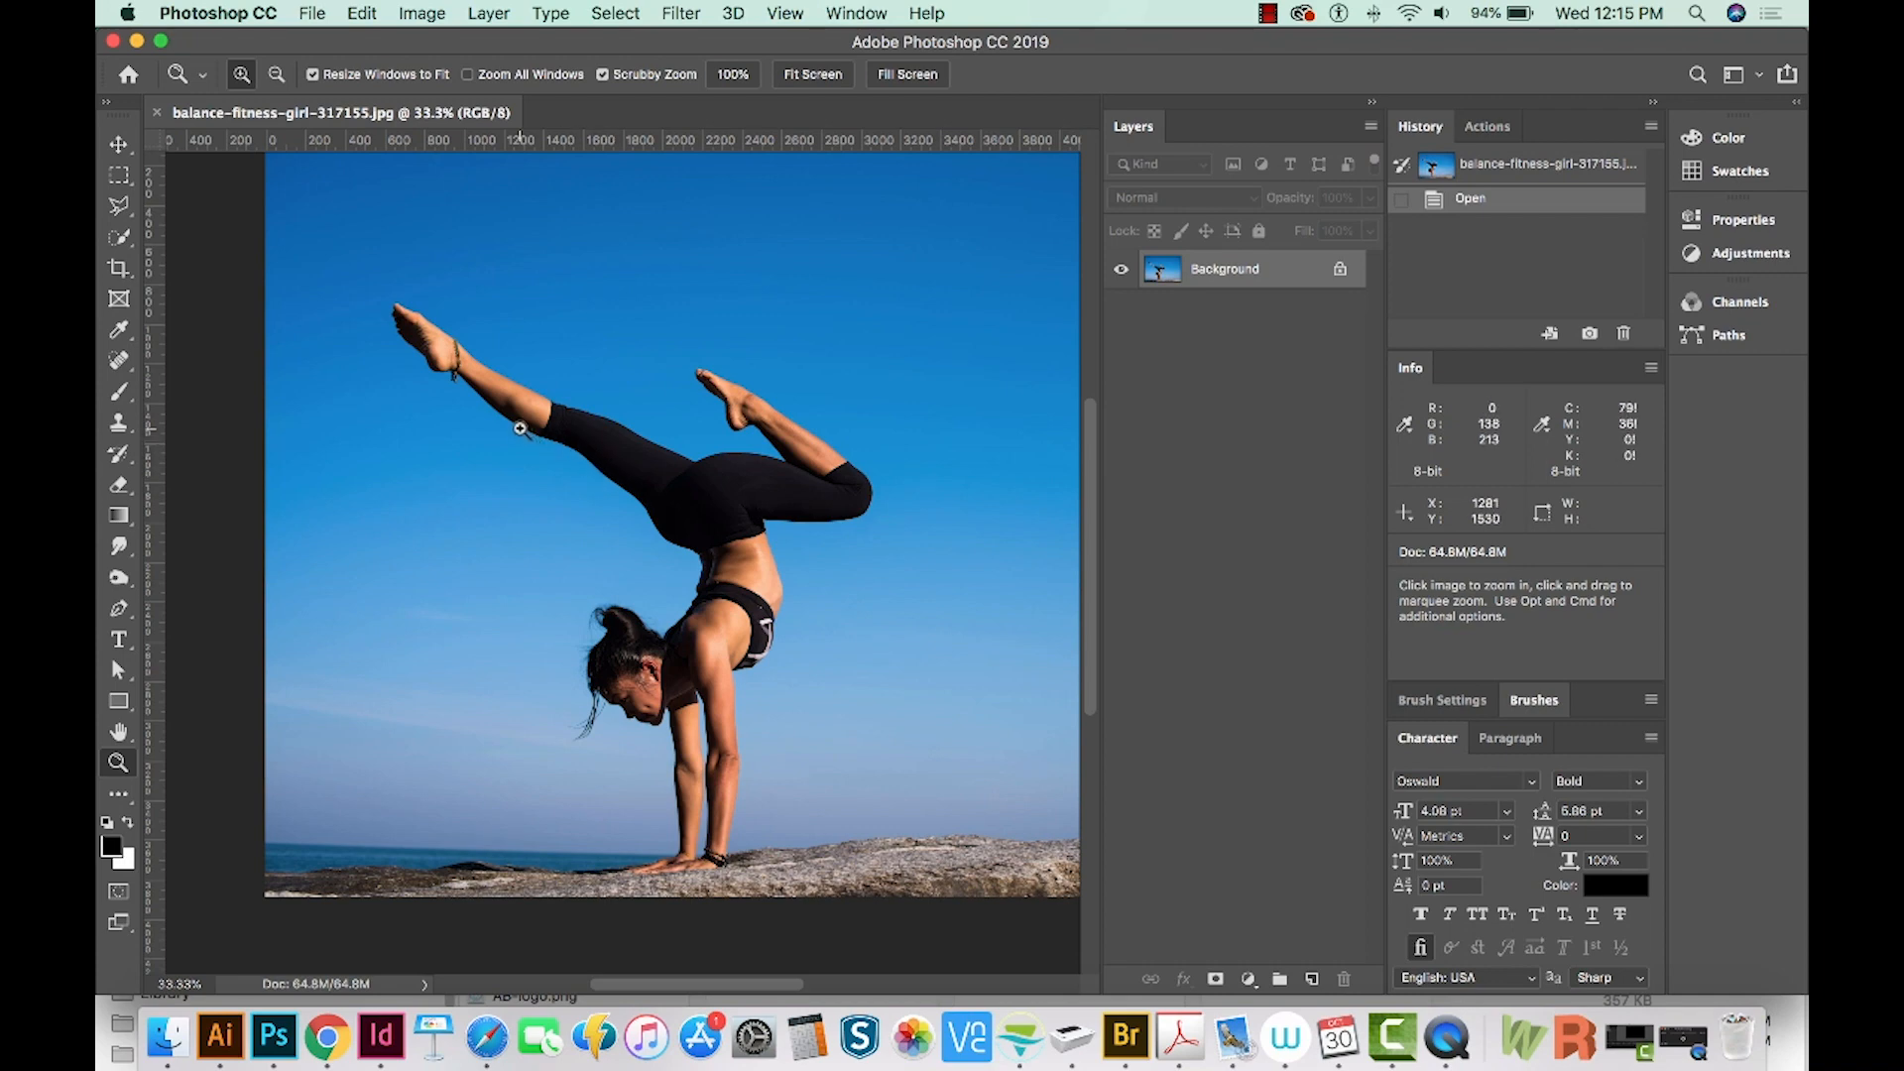
# - Activate the Quick Selection tool and set its brush size to 70 px
pyautogui.click(120, 243)
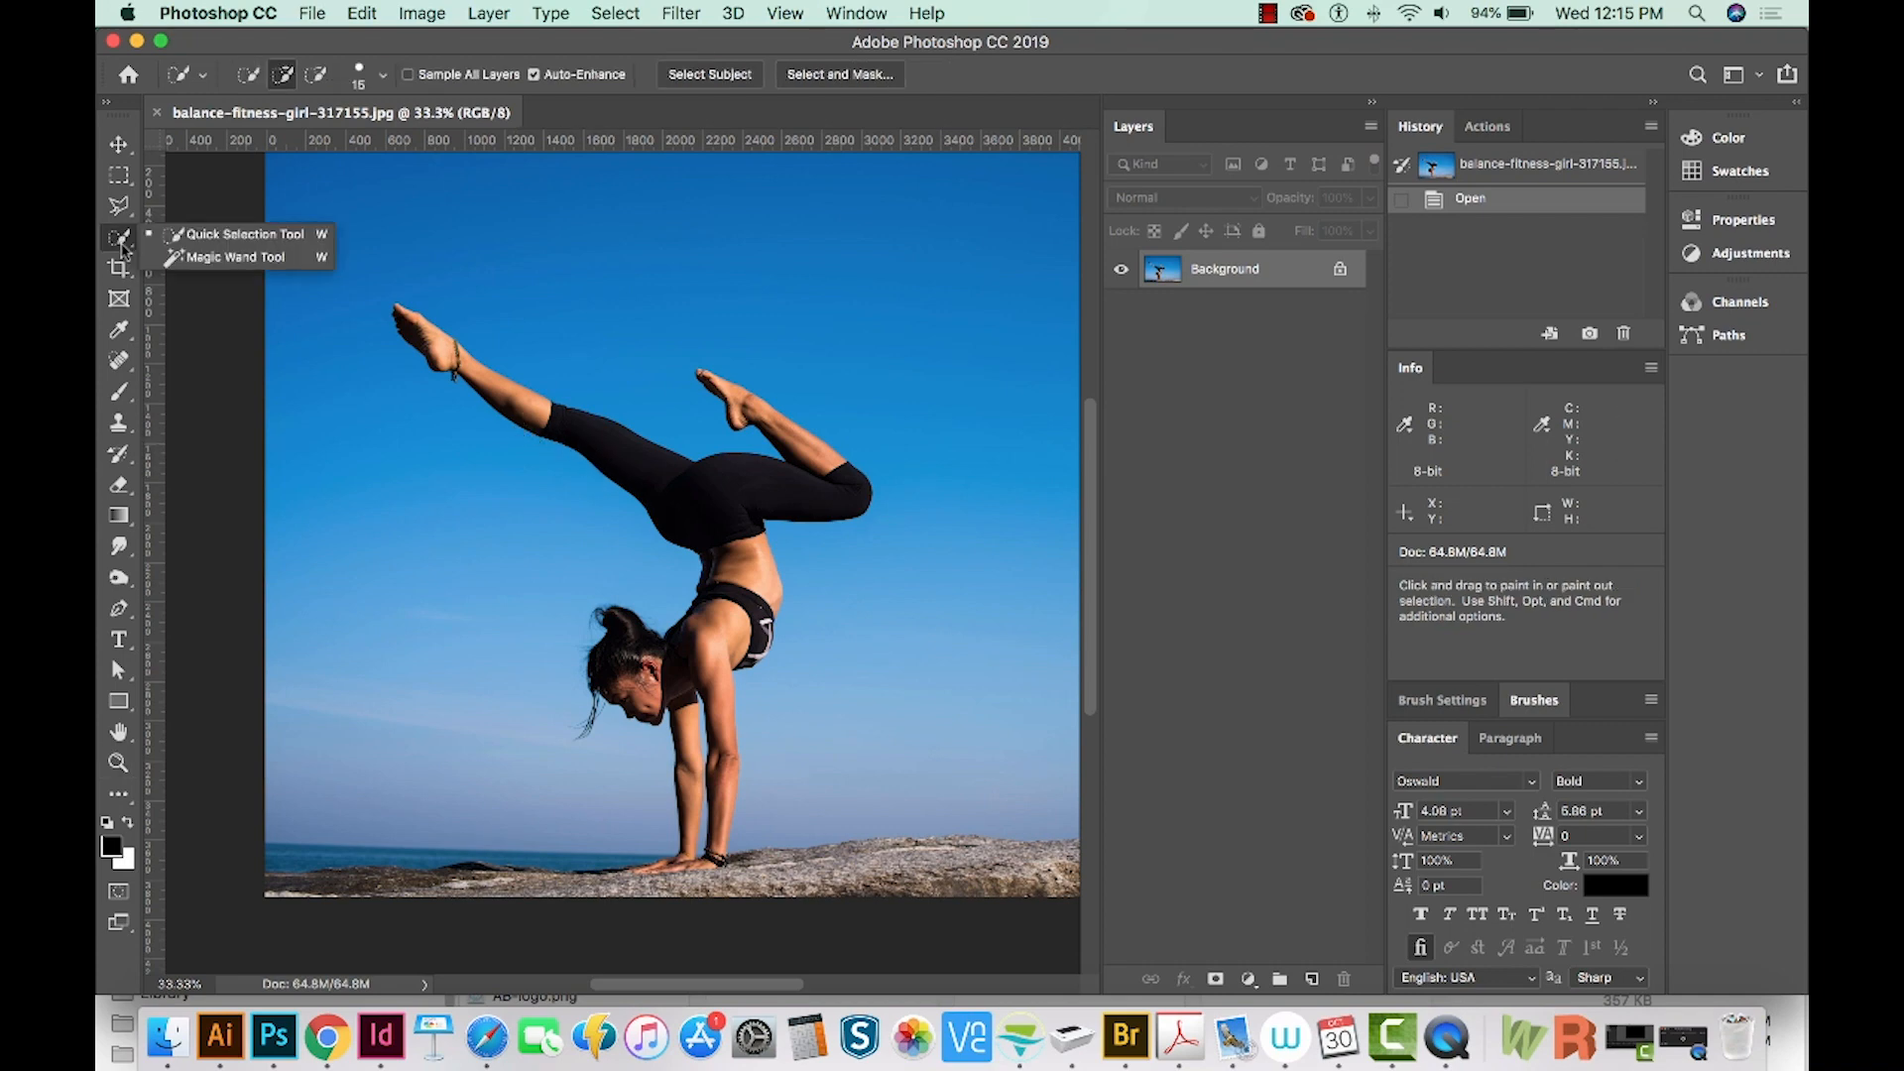
pyautogui.press('z')
pyautogui.moveTo(406, 342); pyautogui.dragTo(470, 296)
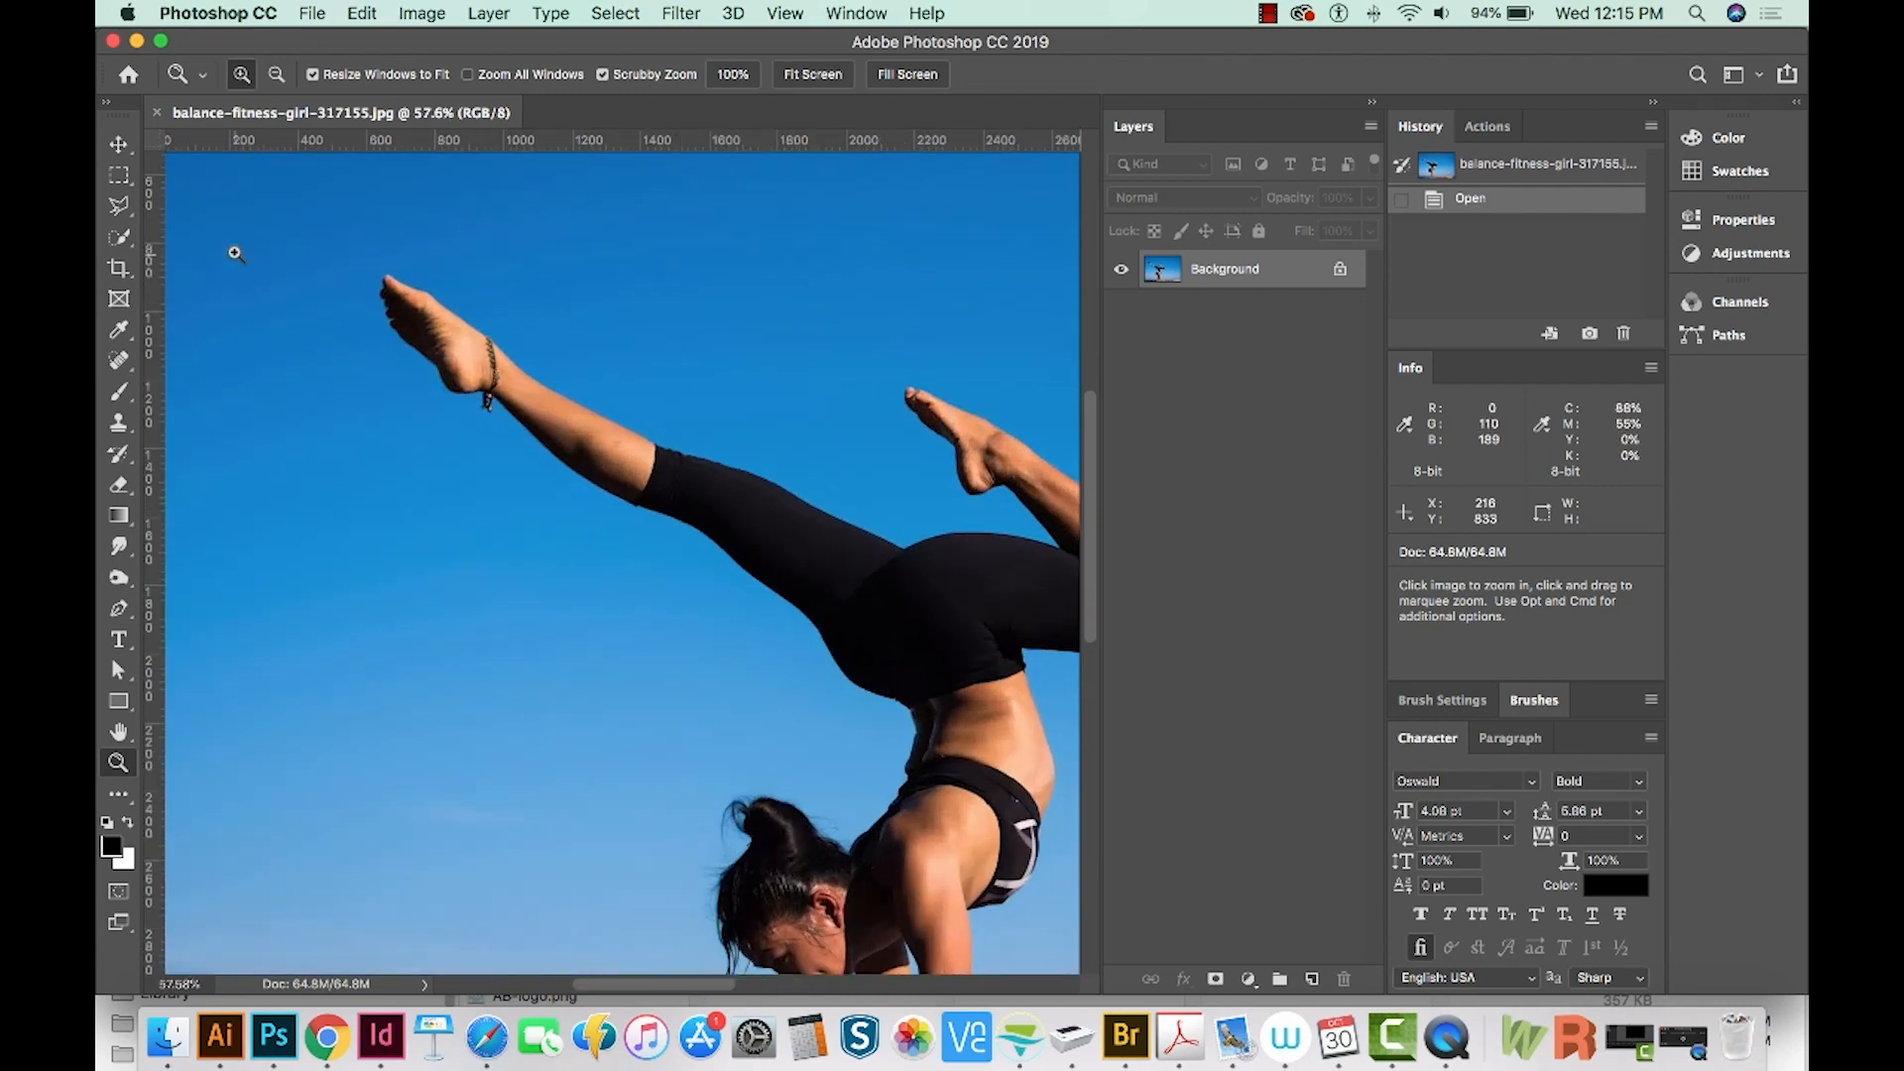
pyautogui.click(120, 239)
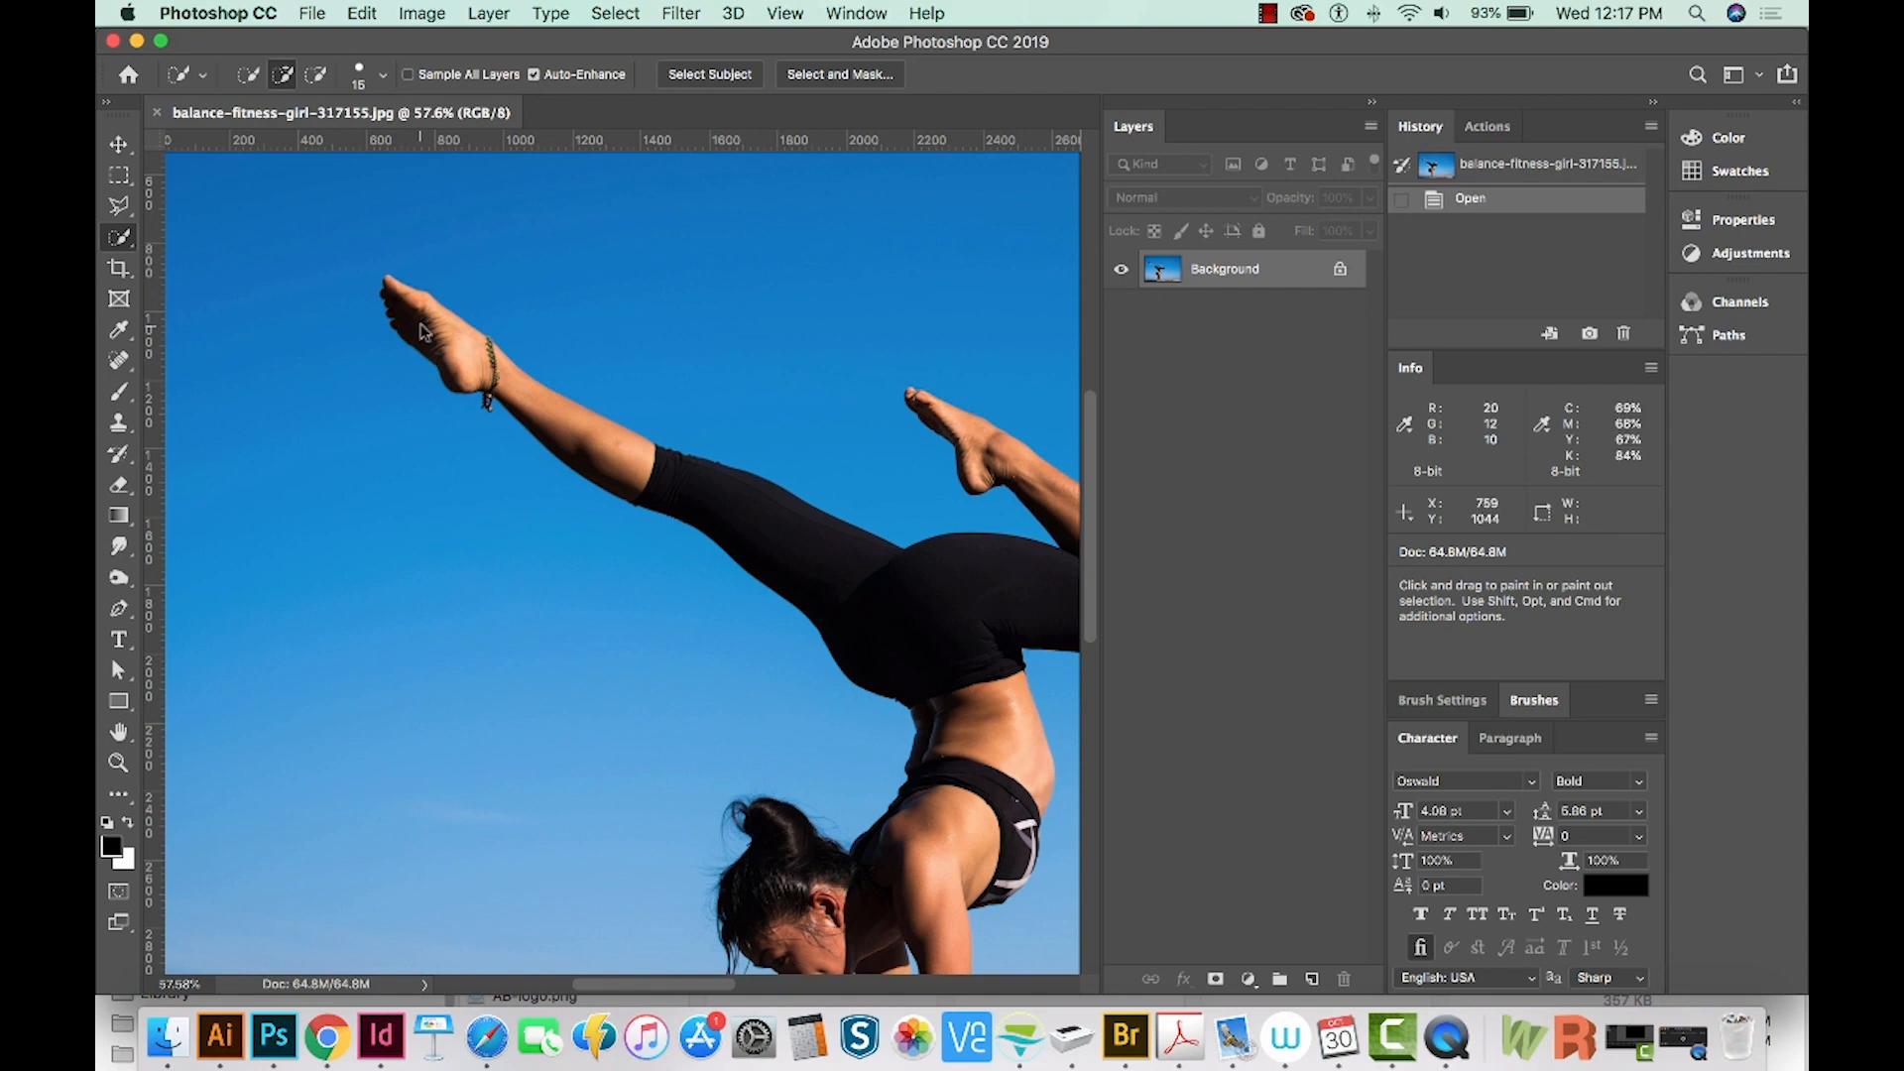
pyautogui.press('alt')
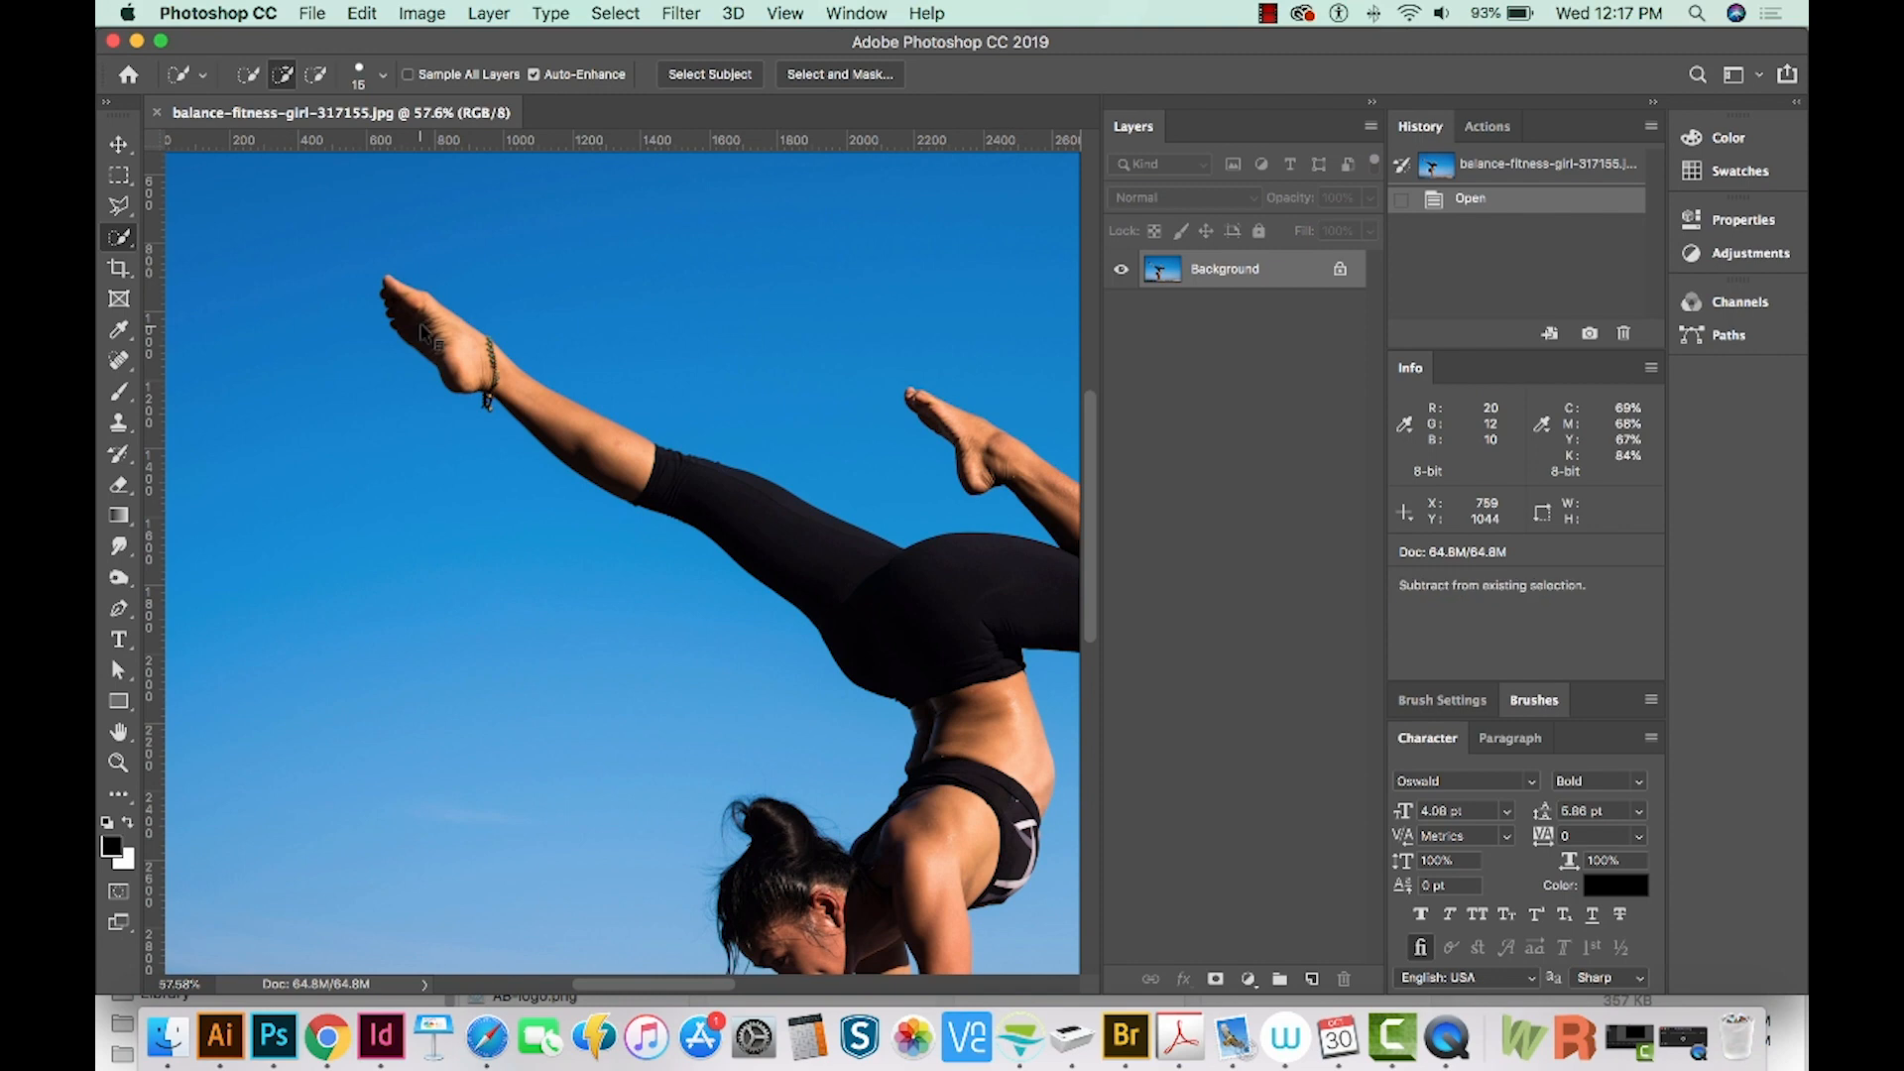
pyautogui.moveTo(420, 325); pyautogui.dragTo(462, 338)
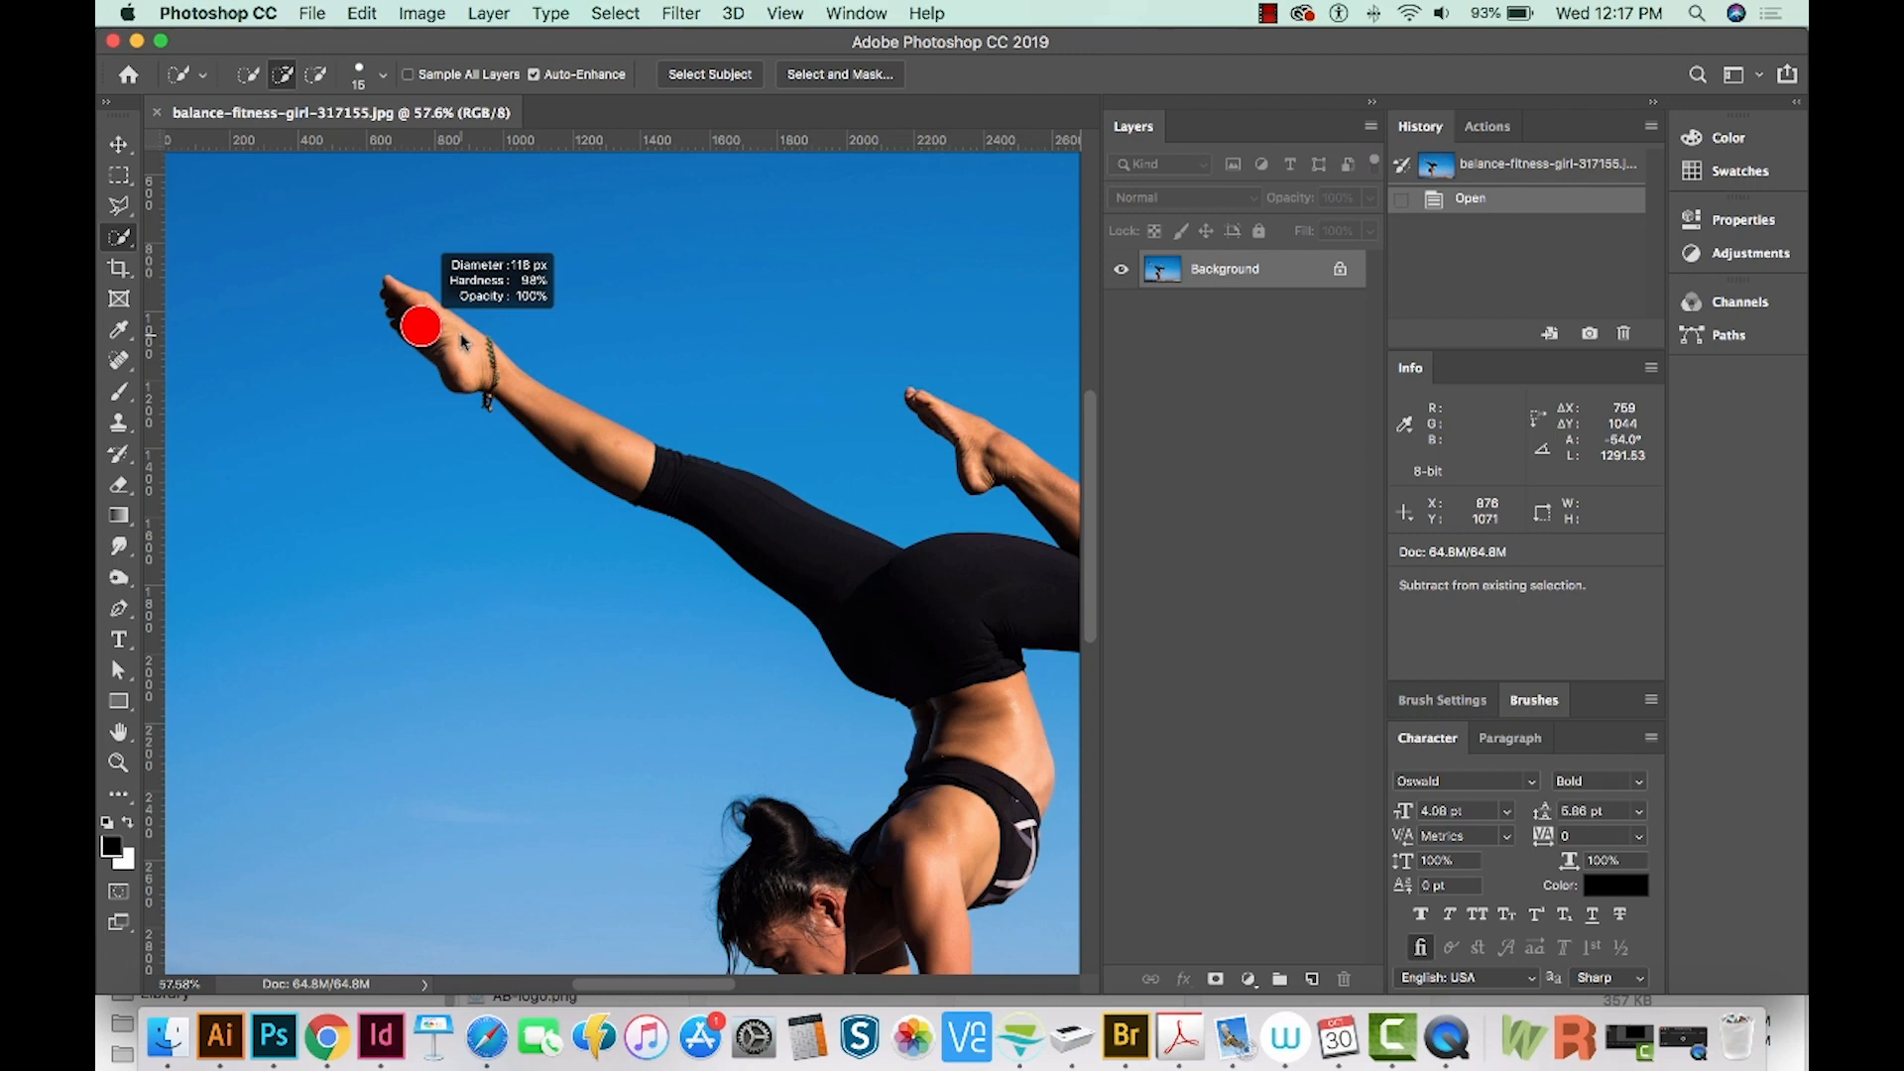
pyautogui.moveTo(462, 337); pyautogui.dragTo(458, 343)
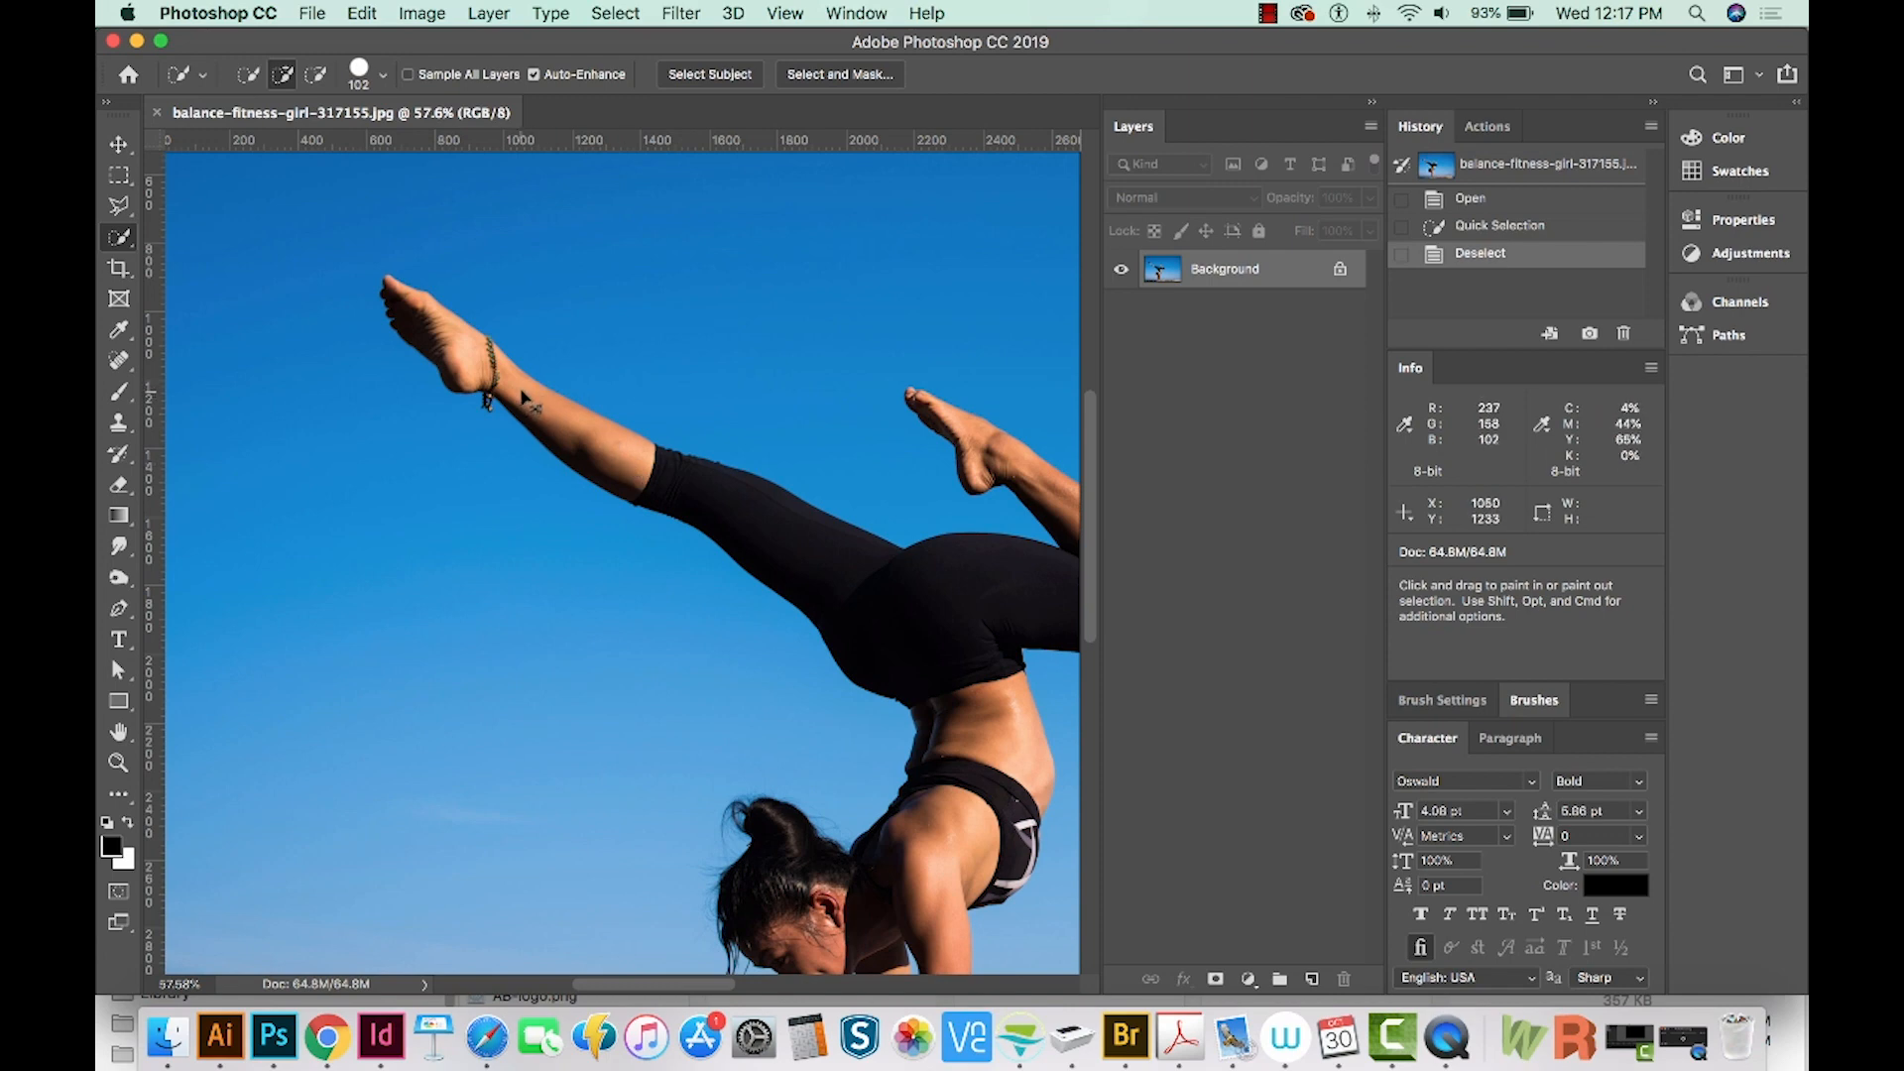
pyautogui.press('alt')
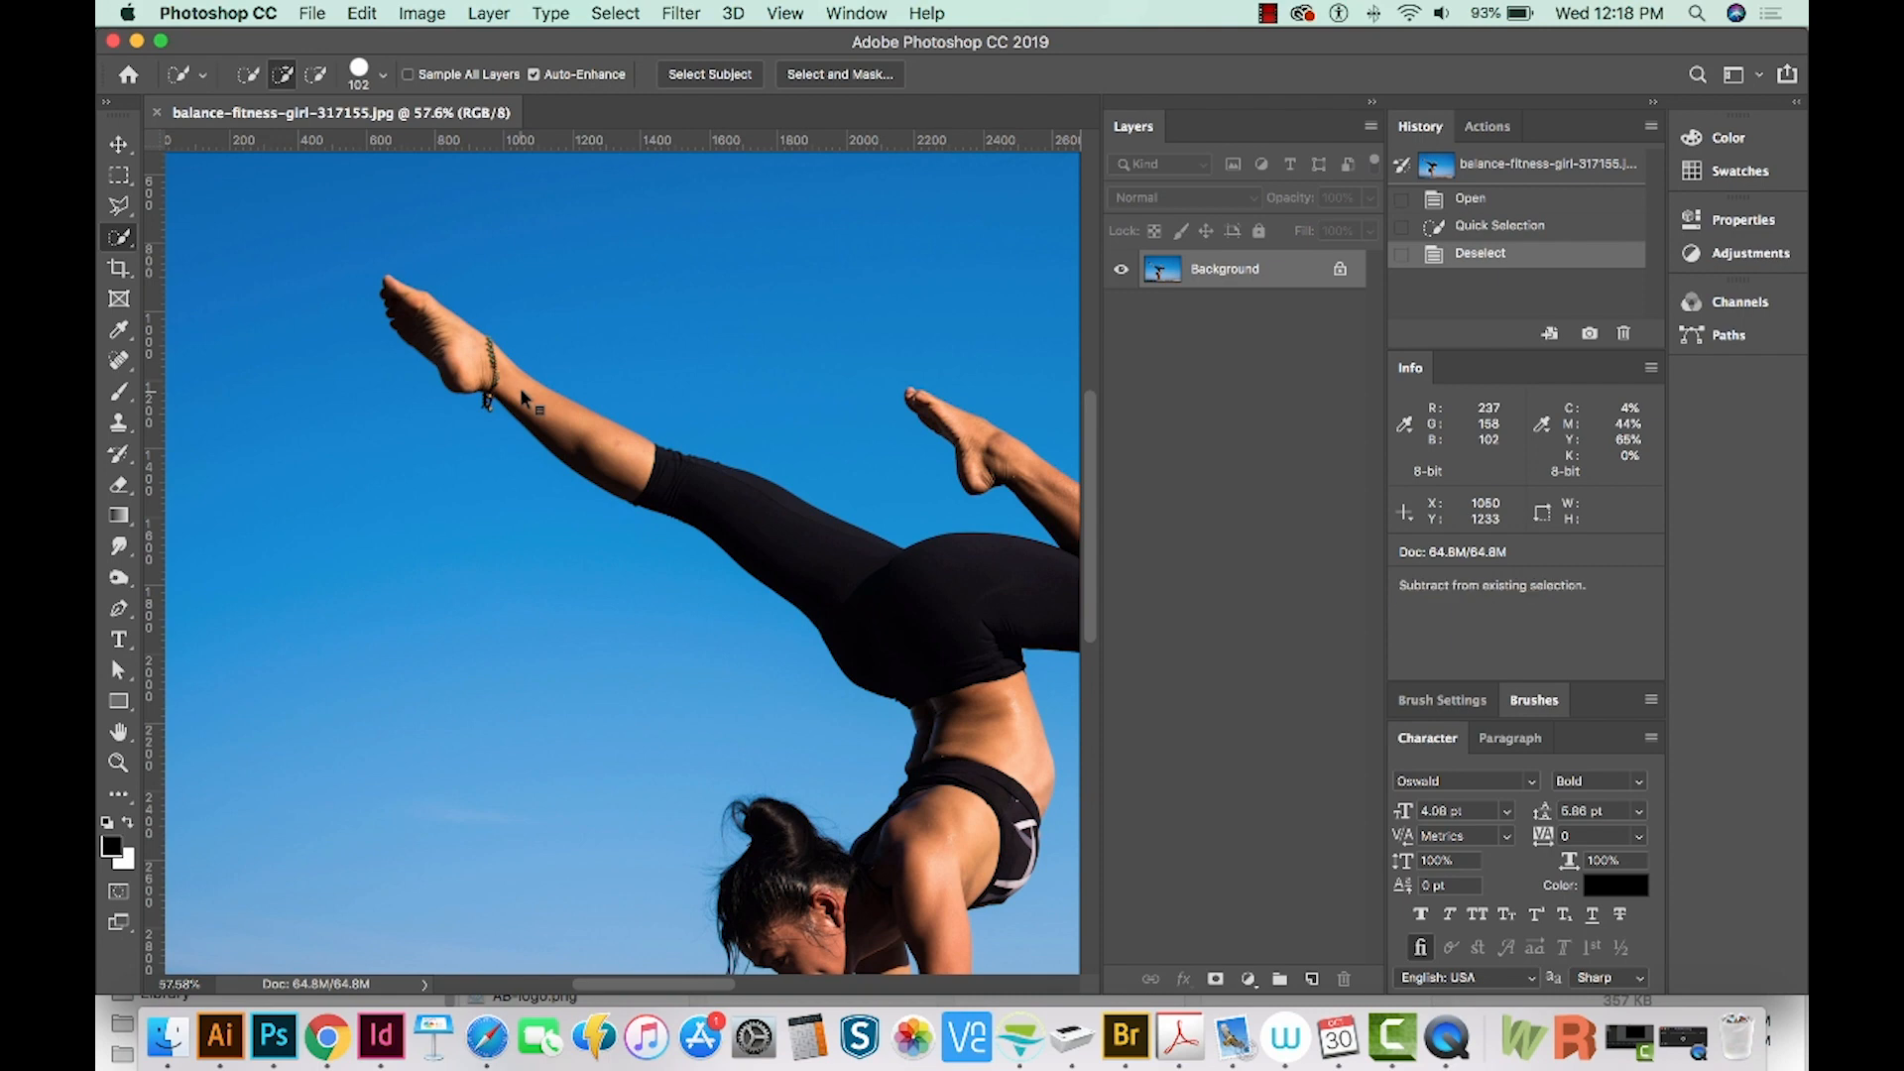
pyautogui.moveTo(523, 397); pyautogui.dragTo(512, 394)
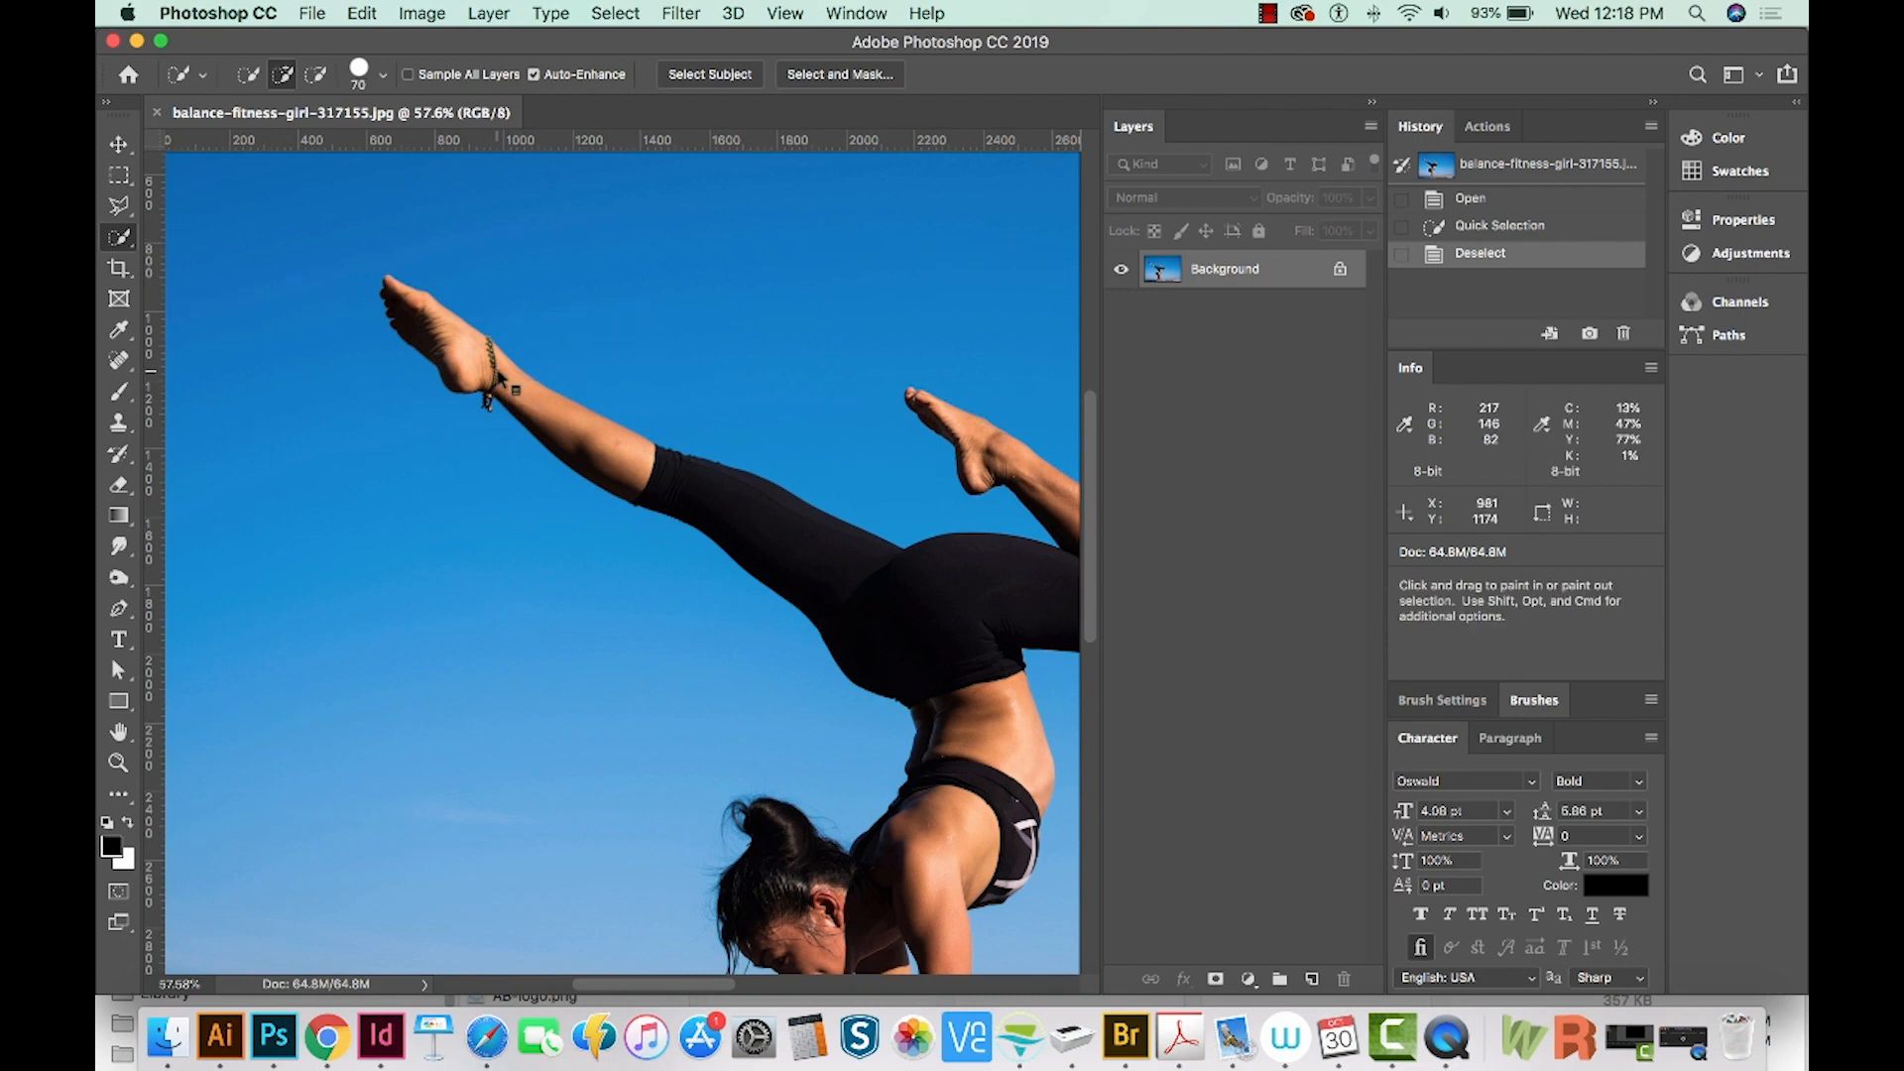
# - Paint a quick selection over the woman's extended leg, hips and bent leg
pyautogui.moveTo(467, 349); pyautogui.dragTo(739, 518)
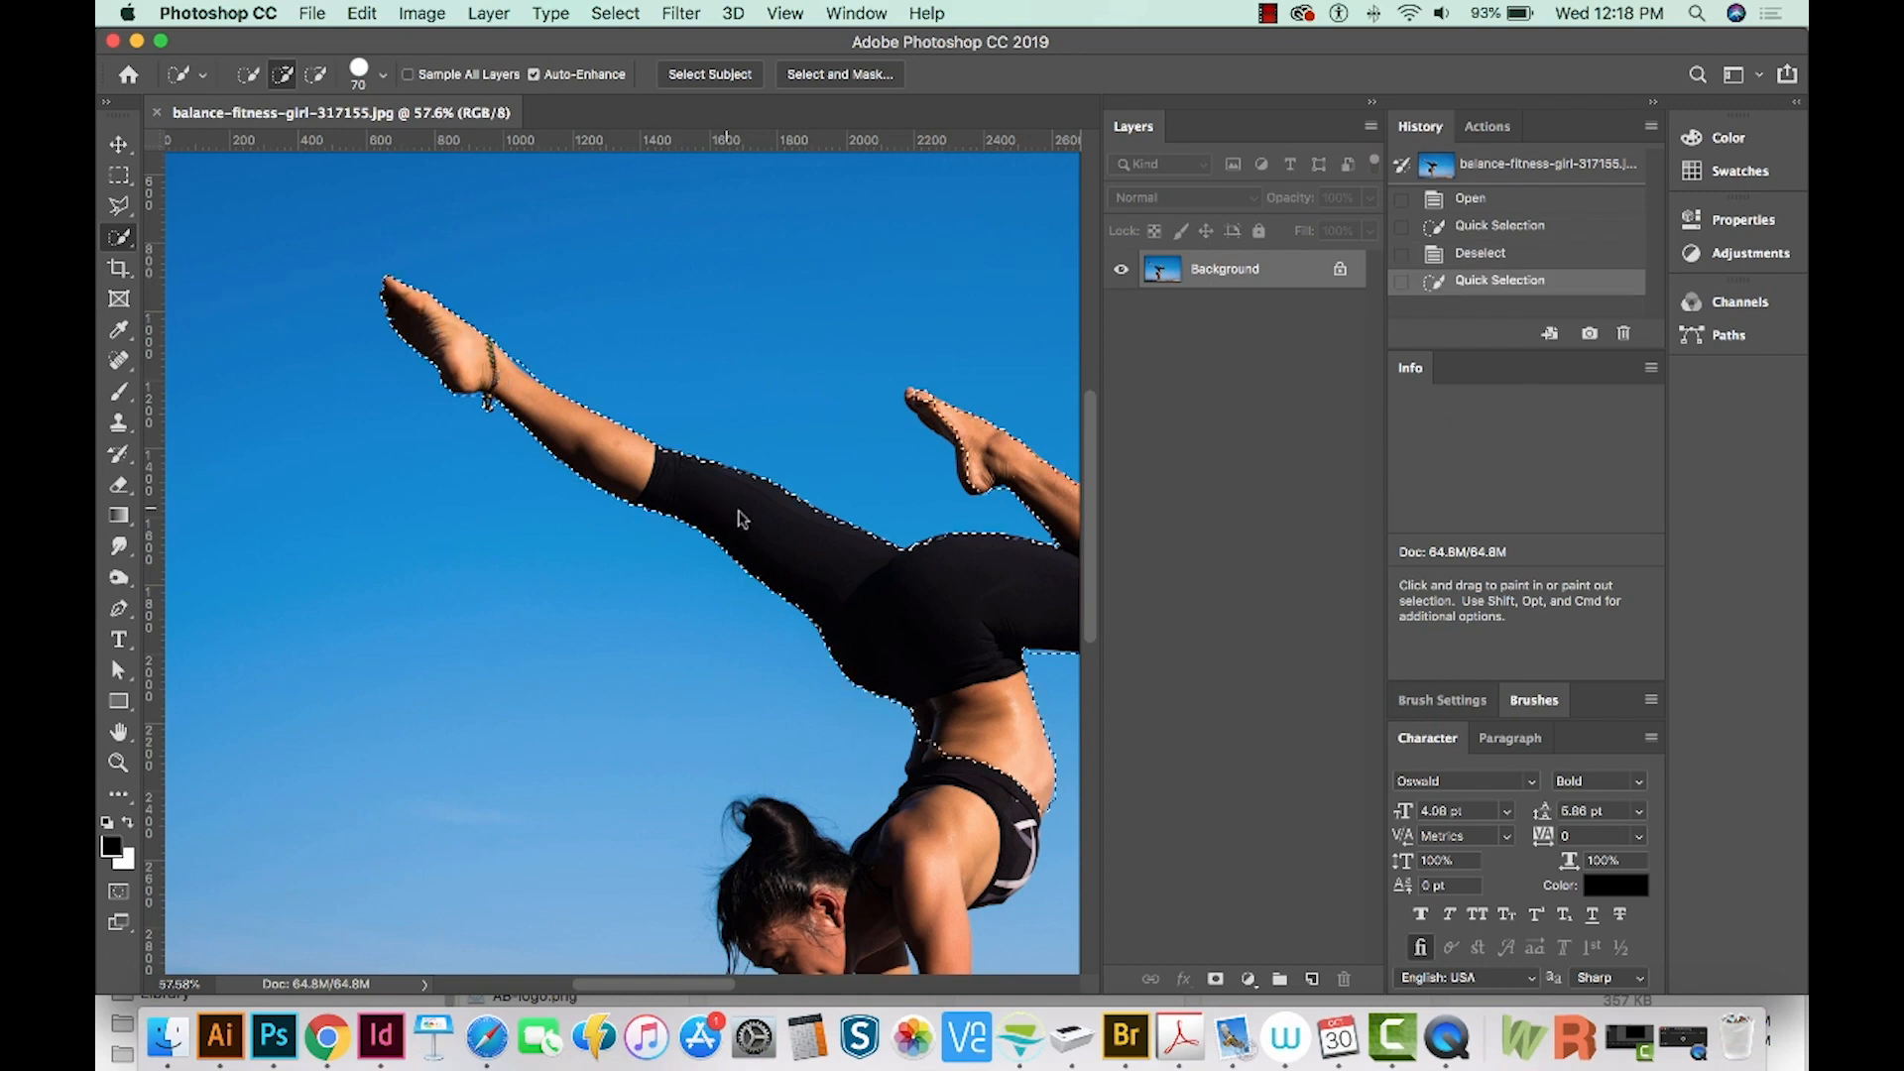
pyautogui.click(961, 597)
pyautogui.press('space')
pyautogui.moveTo(961, 599); pyautogui.dragTo(848, 601)
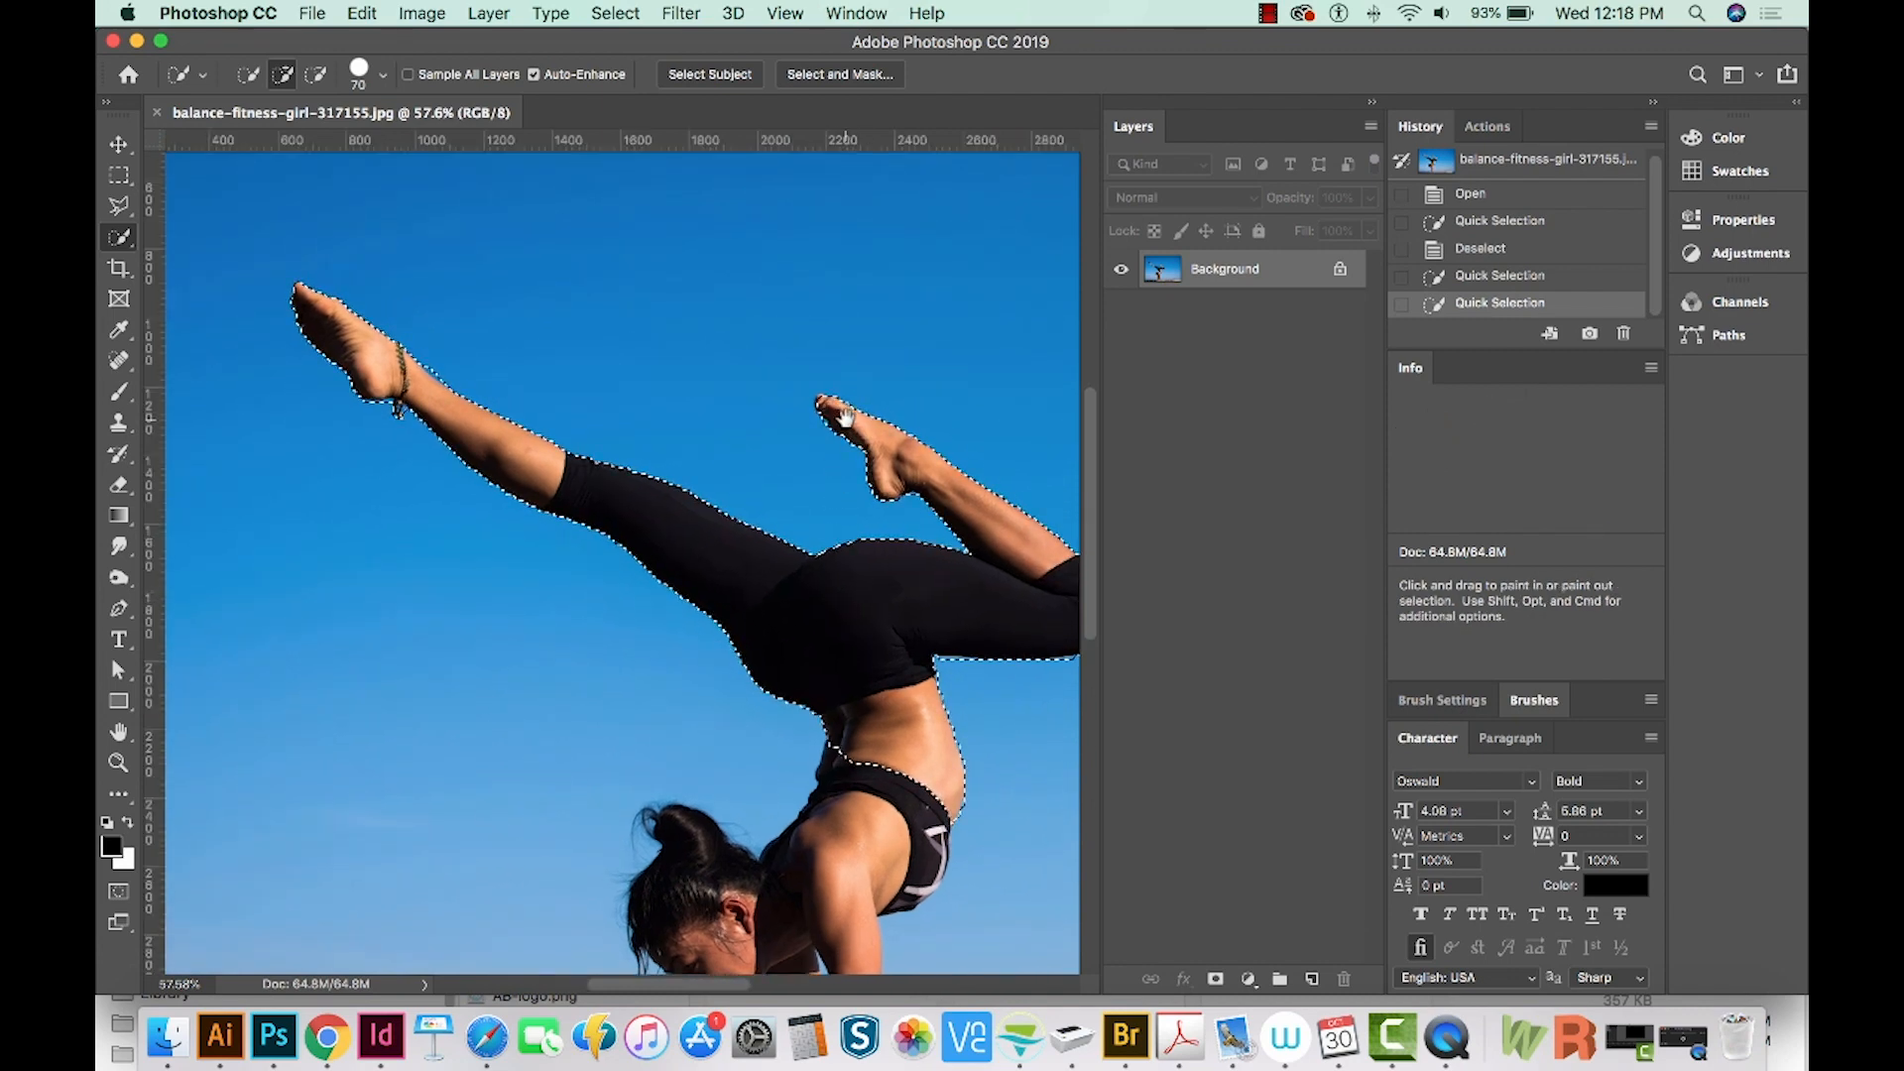
pyautogui.press('space')
pyautogui.moveTo(833, 410)
pyautogui.mouseDown()
pyautogui.moveTo(836, 324)
pyautogui.moveTo(795, 284)
pyautogui.mouseUp()
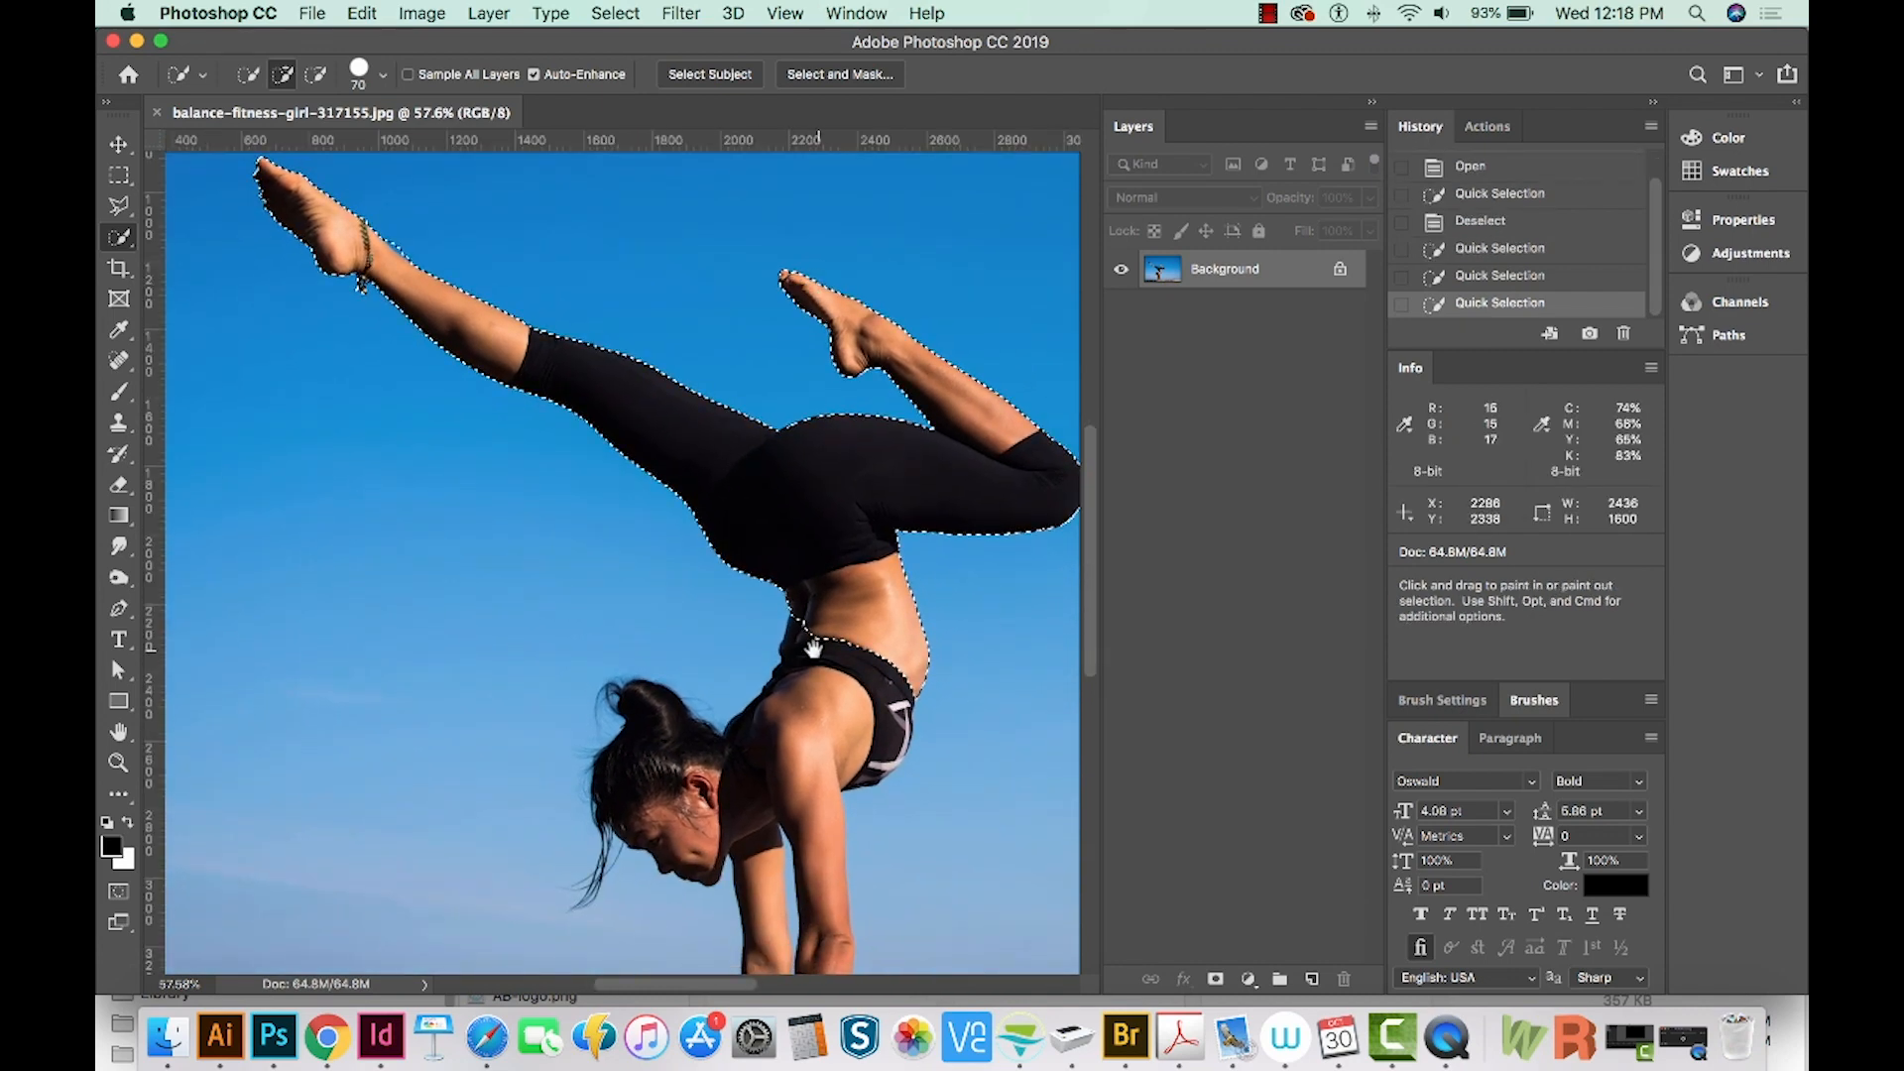
# - Extend the selection over the woman's upper body, head, arms and hands
pyautogui.moveTo(812, 646); pyautogui.dragTo(781, 722)
pyautogui.press('space')
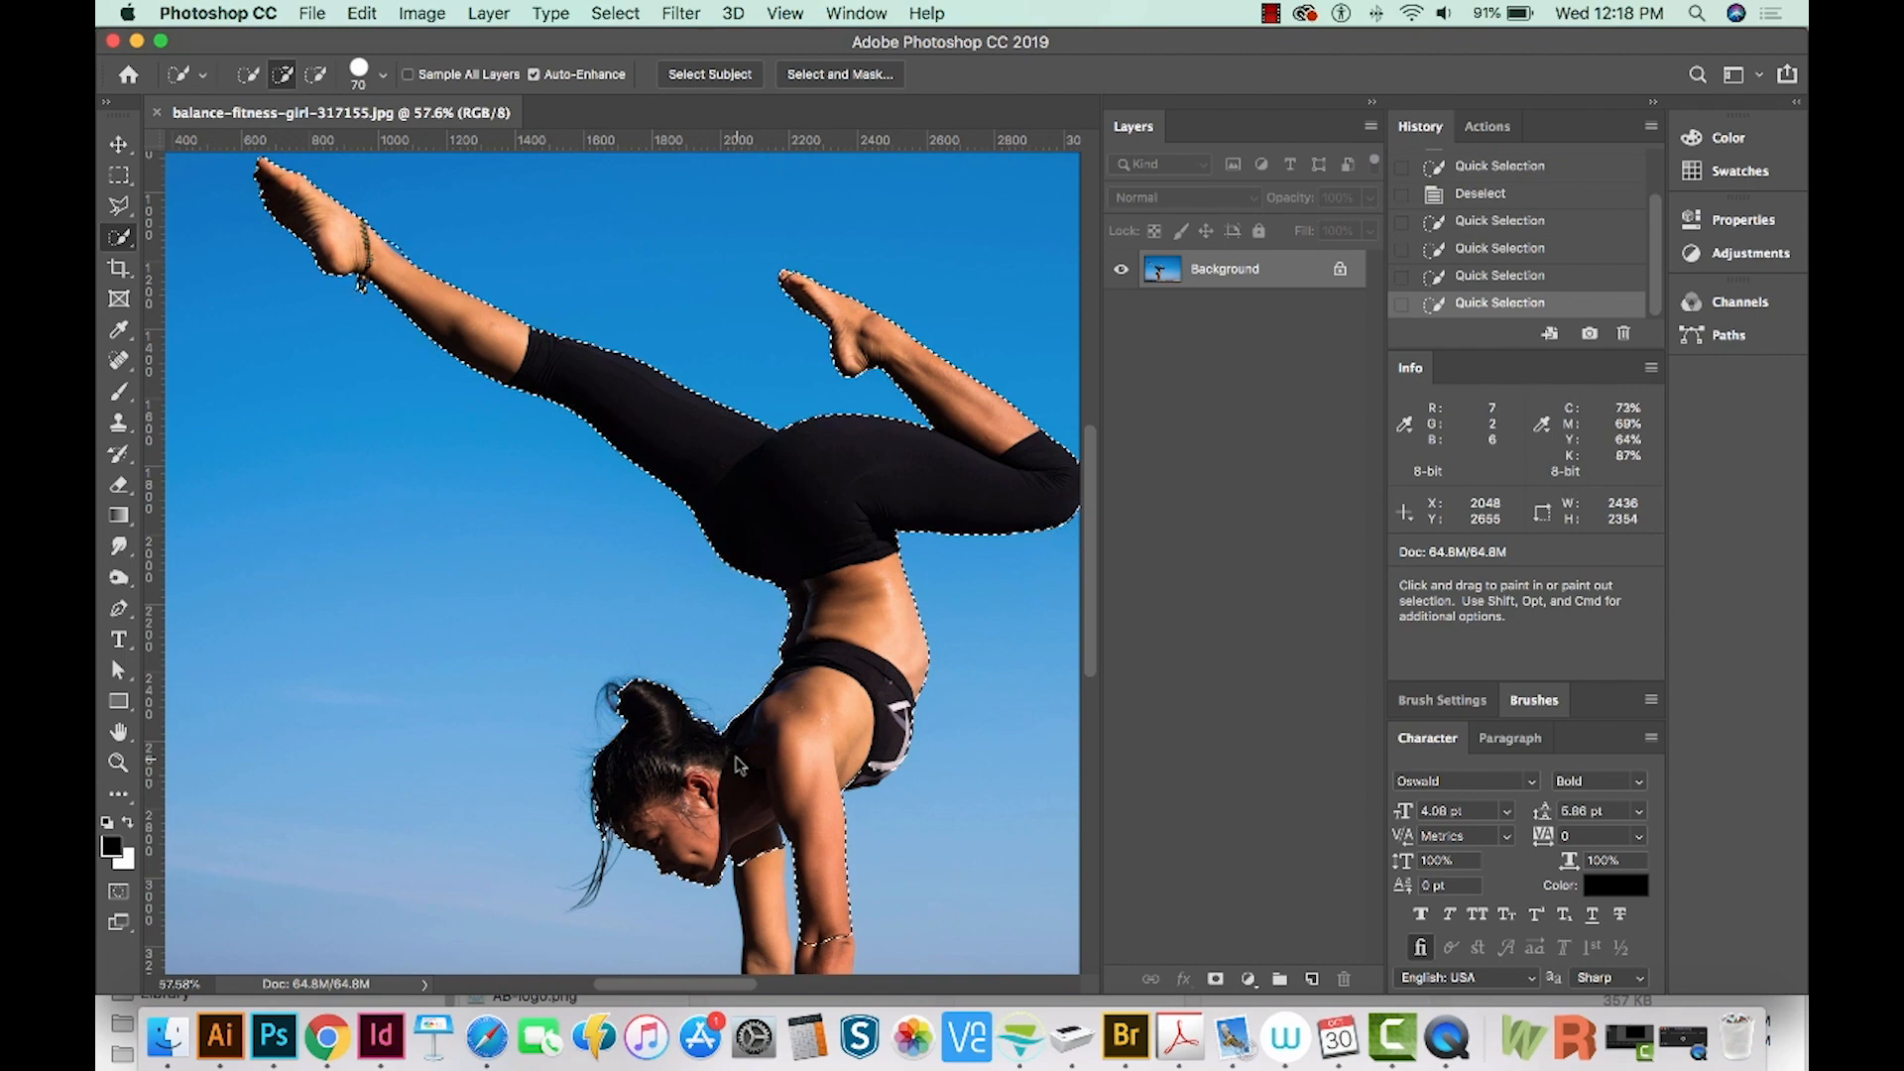
pyautogui.press('space')
pyautogui.moveTo(675, 787); pyautogui.dragTo(671, 568)
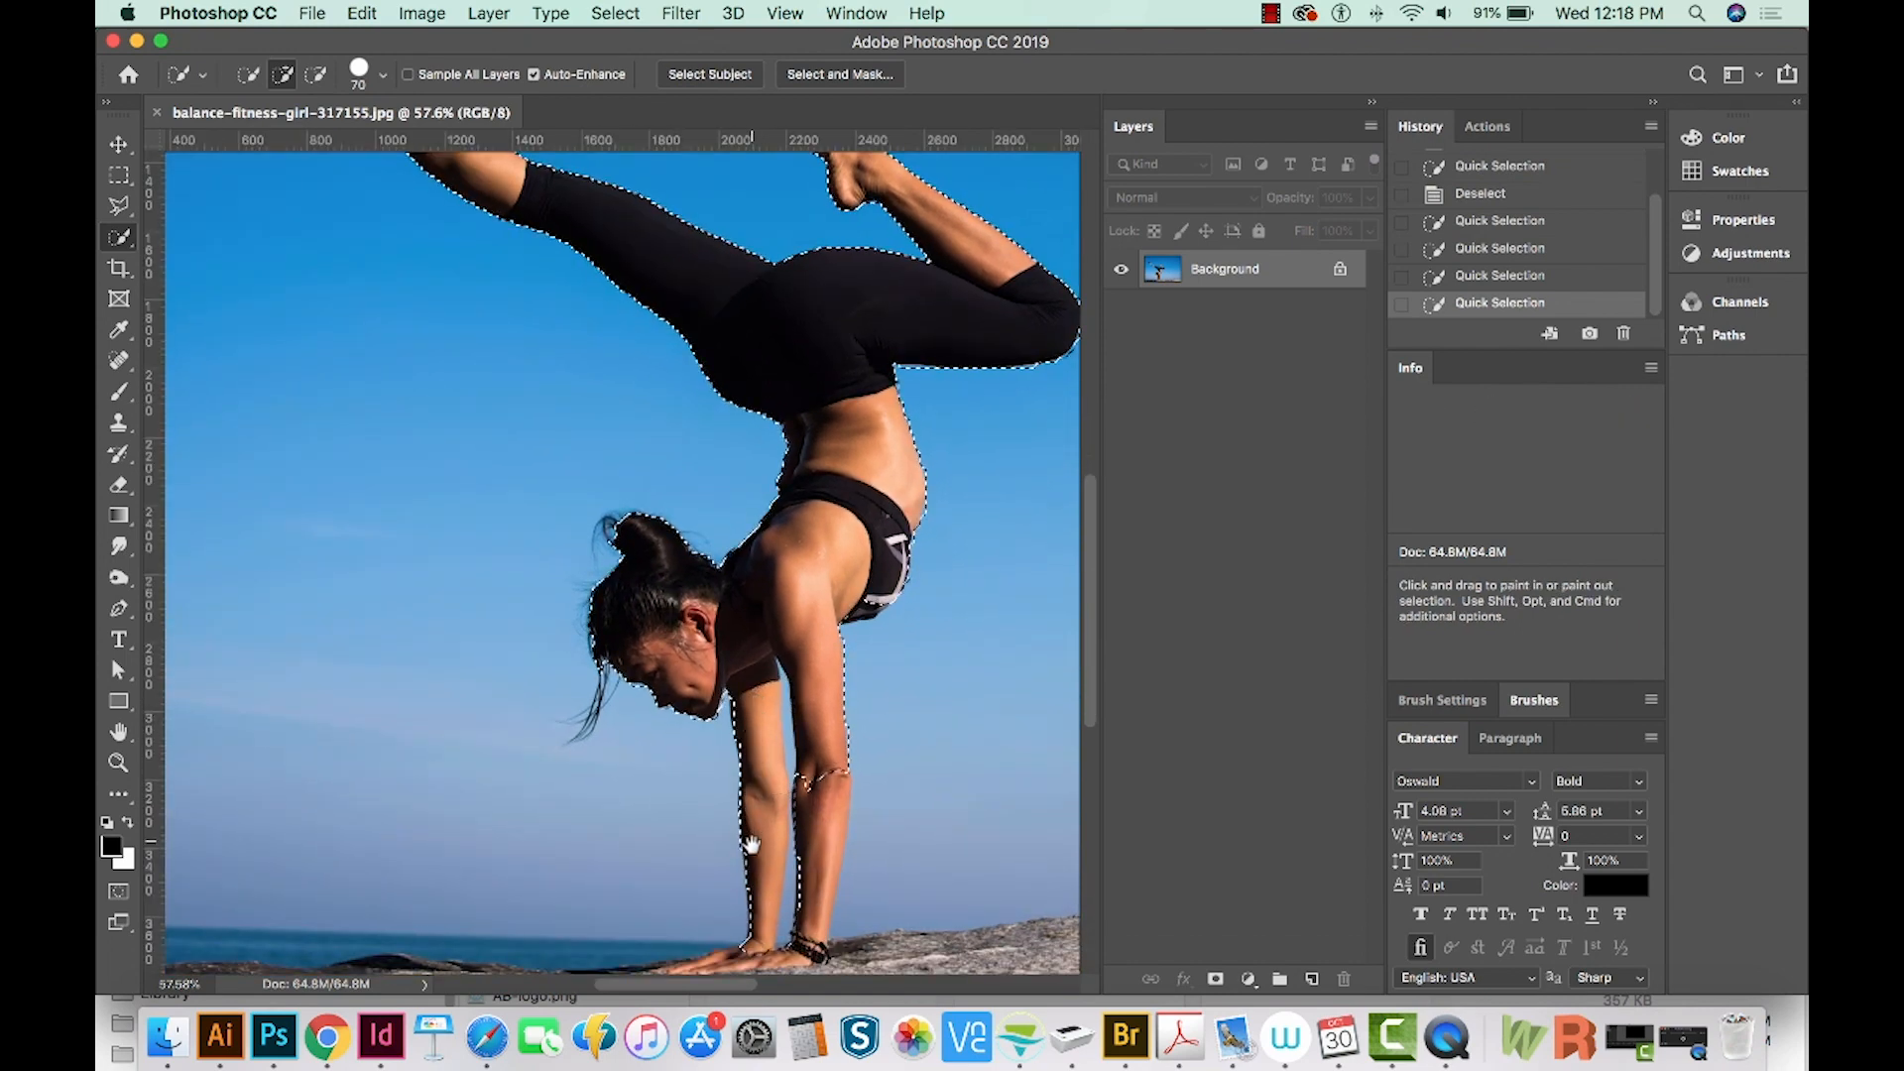
pyautogui.click(826, 841)
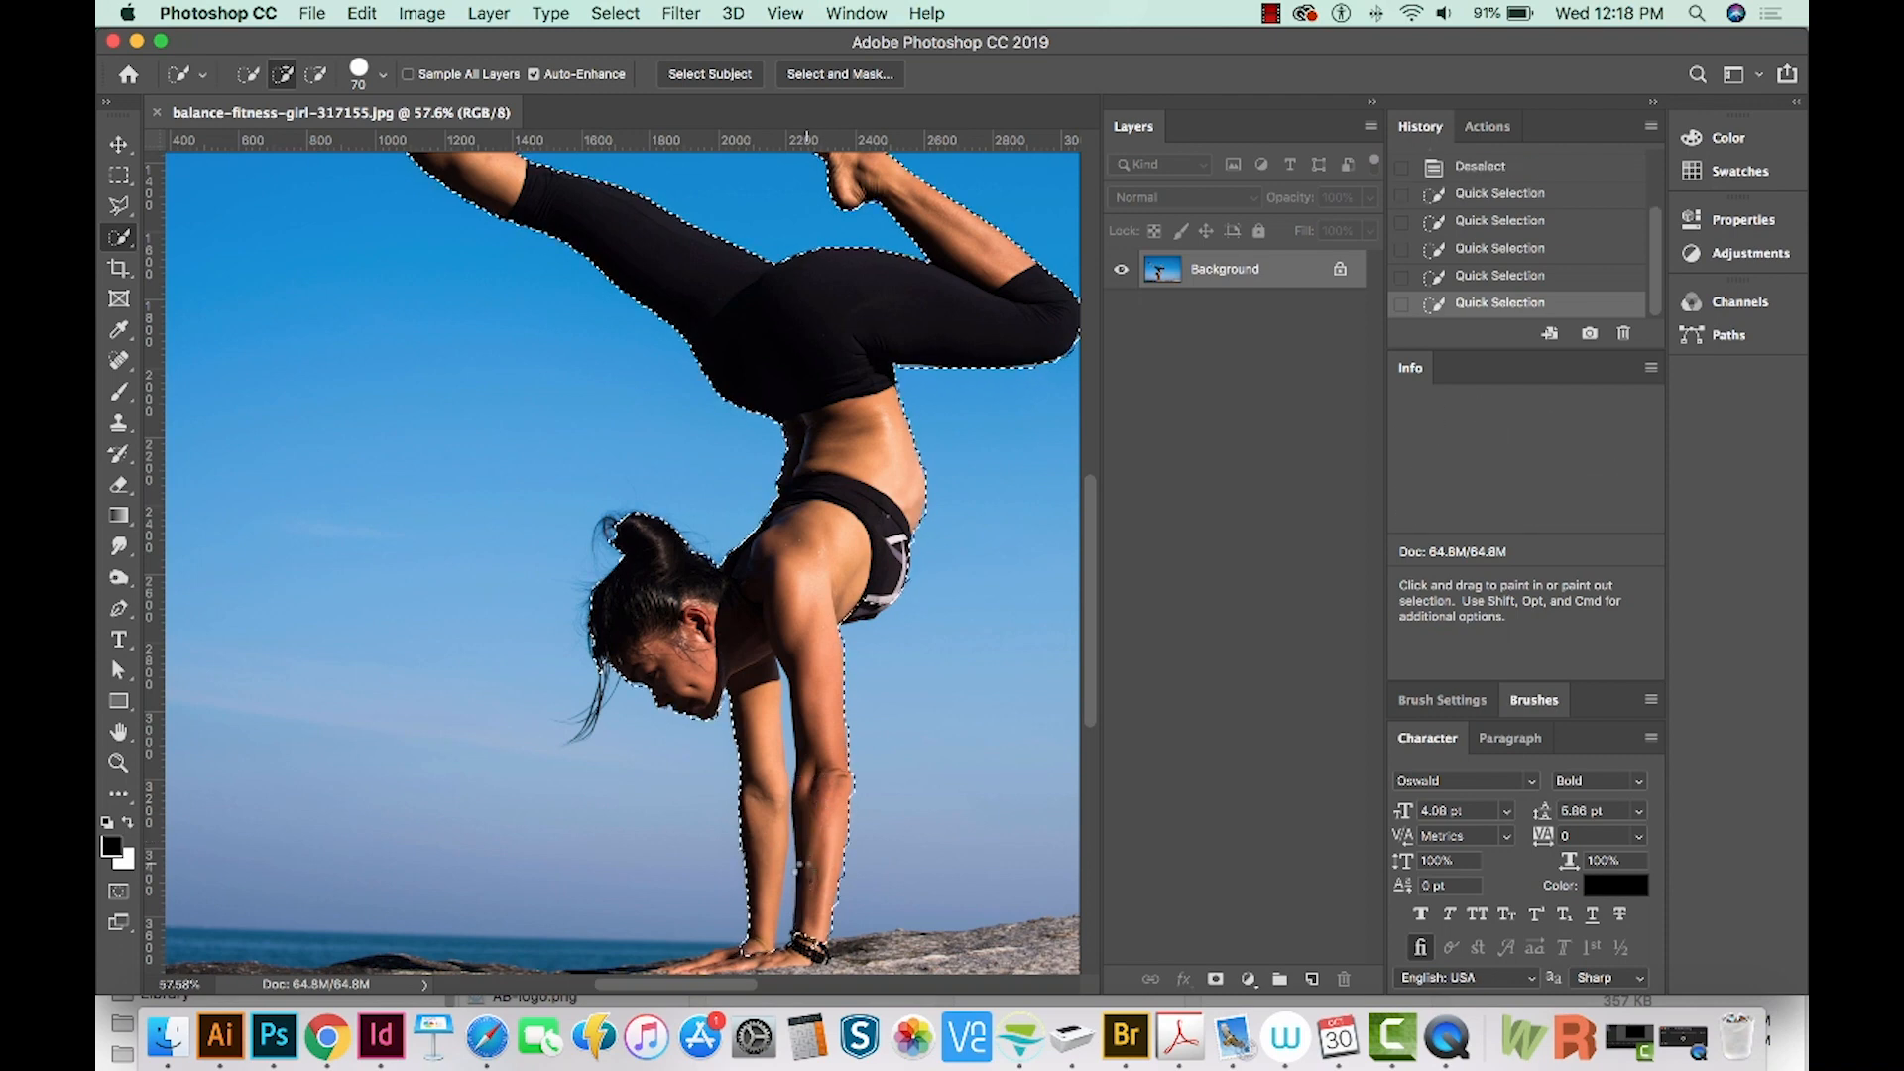
pyautogui.click(794, 932)
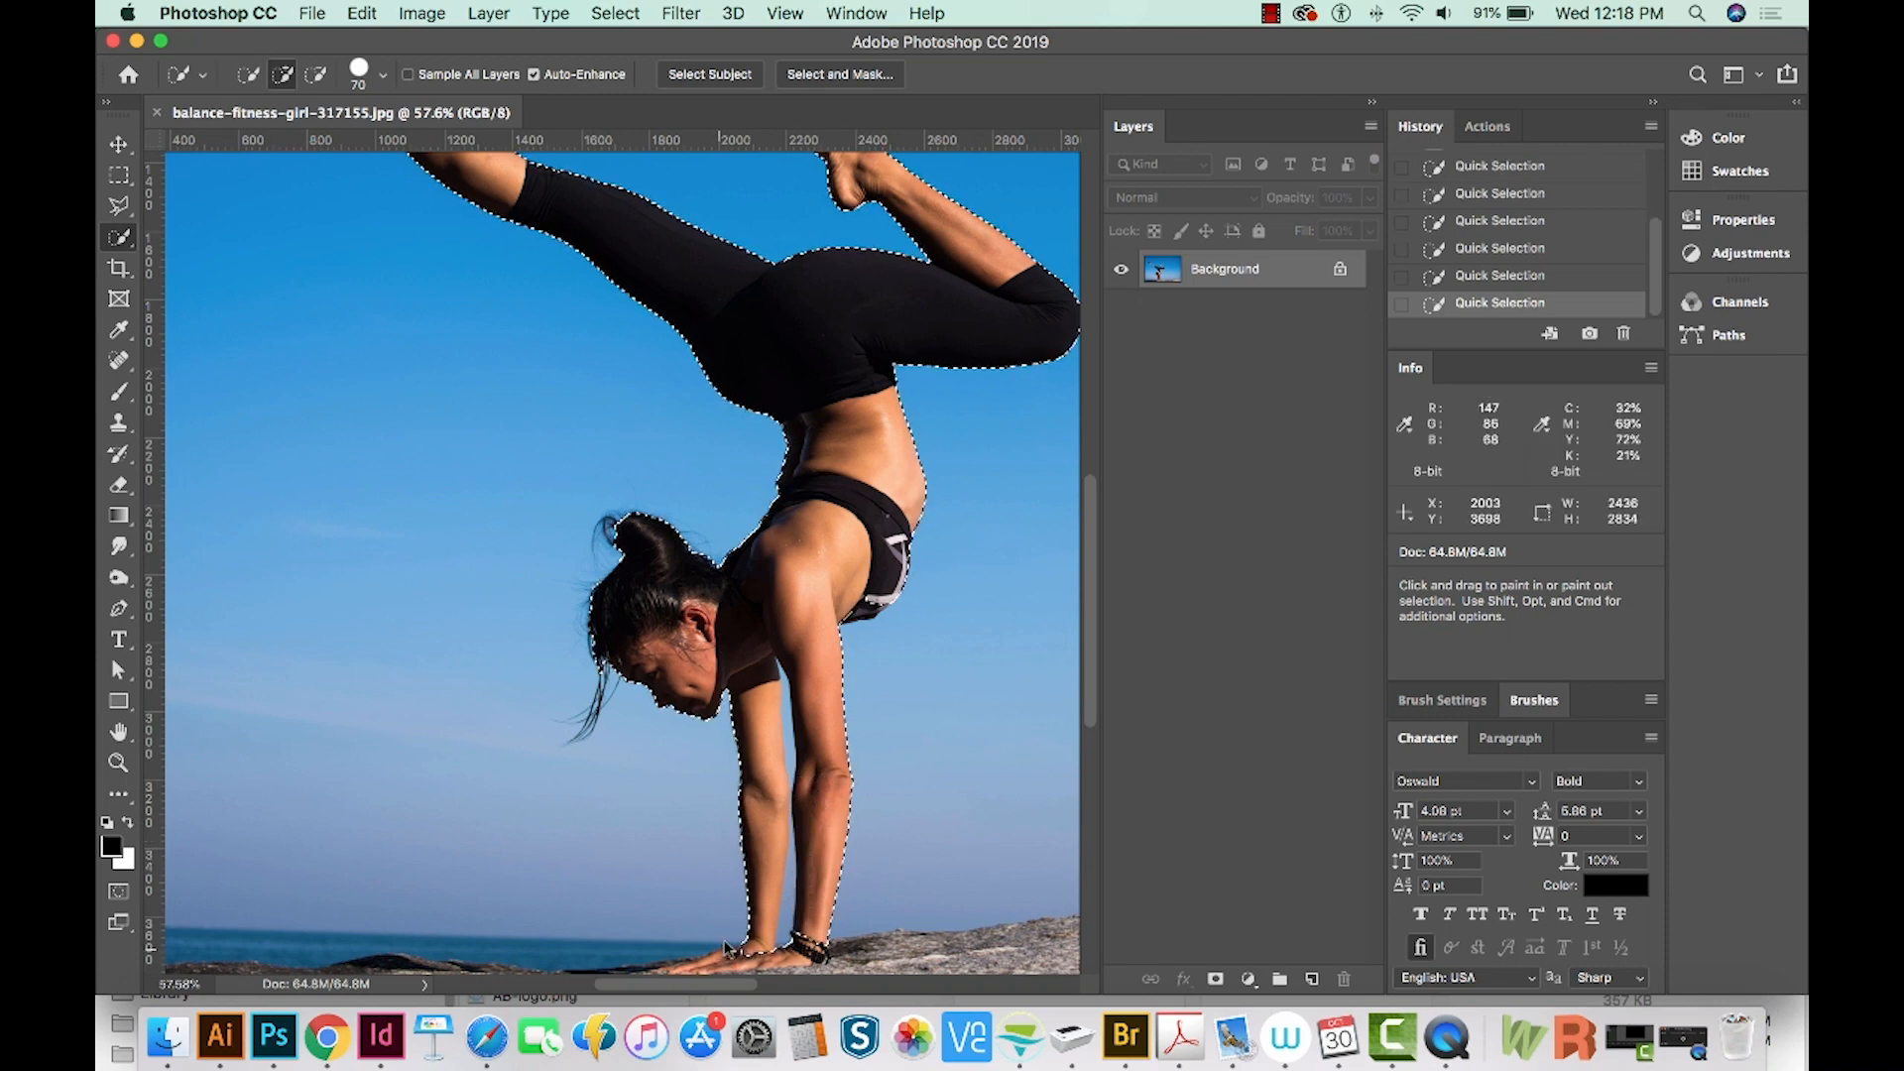
pyautogui.moveTo(715, 960); pyautogui.dragTo(811, 949)
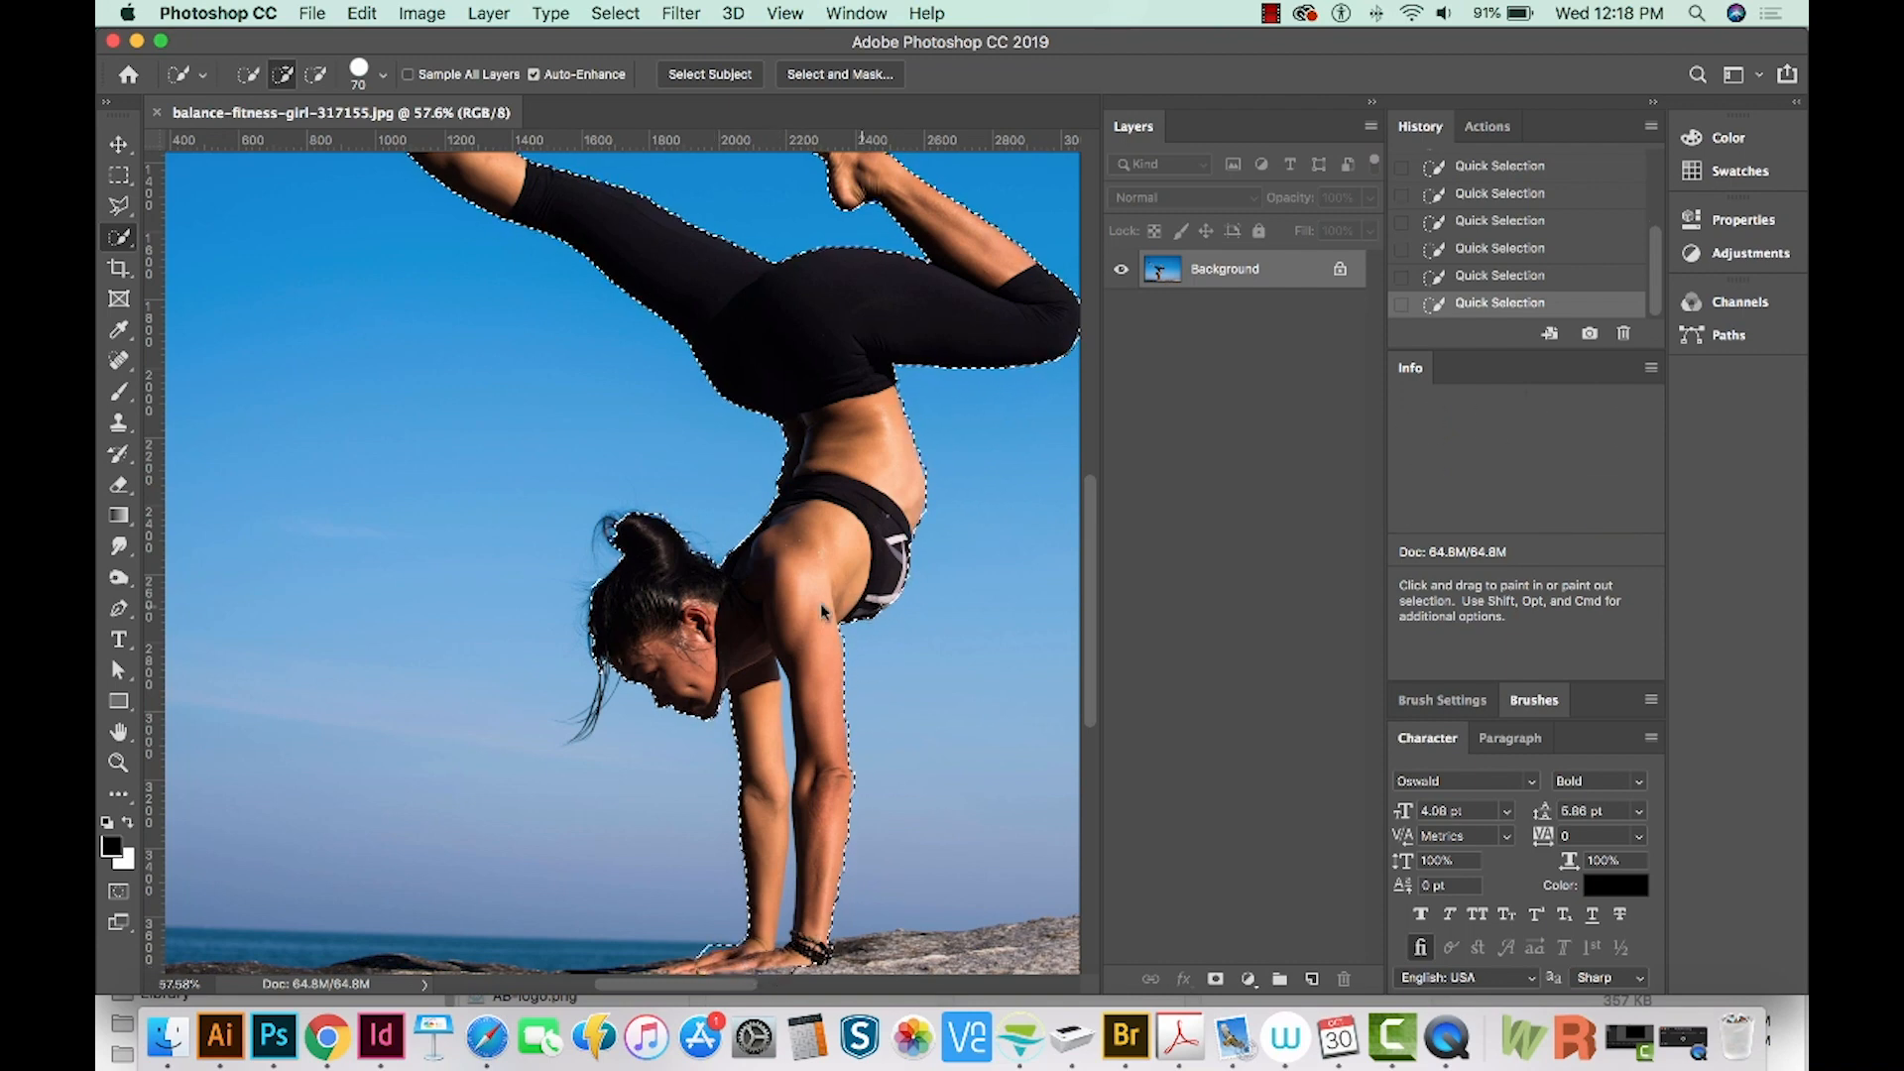
# - Reduce the Quick Selection brush to 9 px and add the loose hair loop beside the bun
pyautogui.press('z')
pyautogui.moveTo(581, 702); pyautogui.dragTo(704, 610)
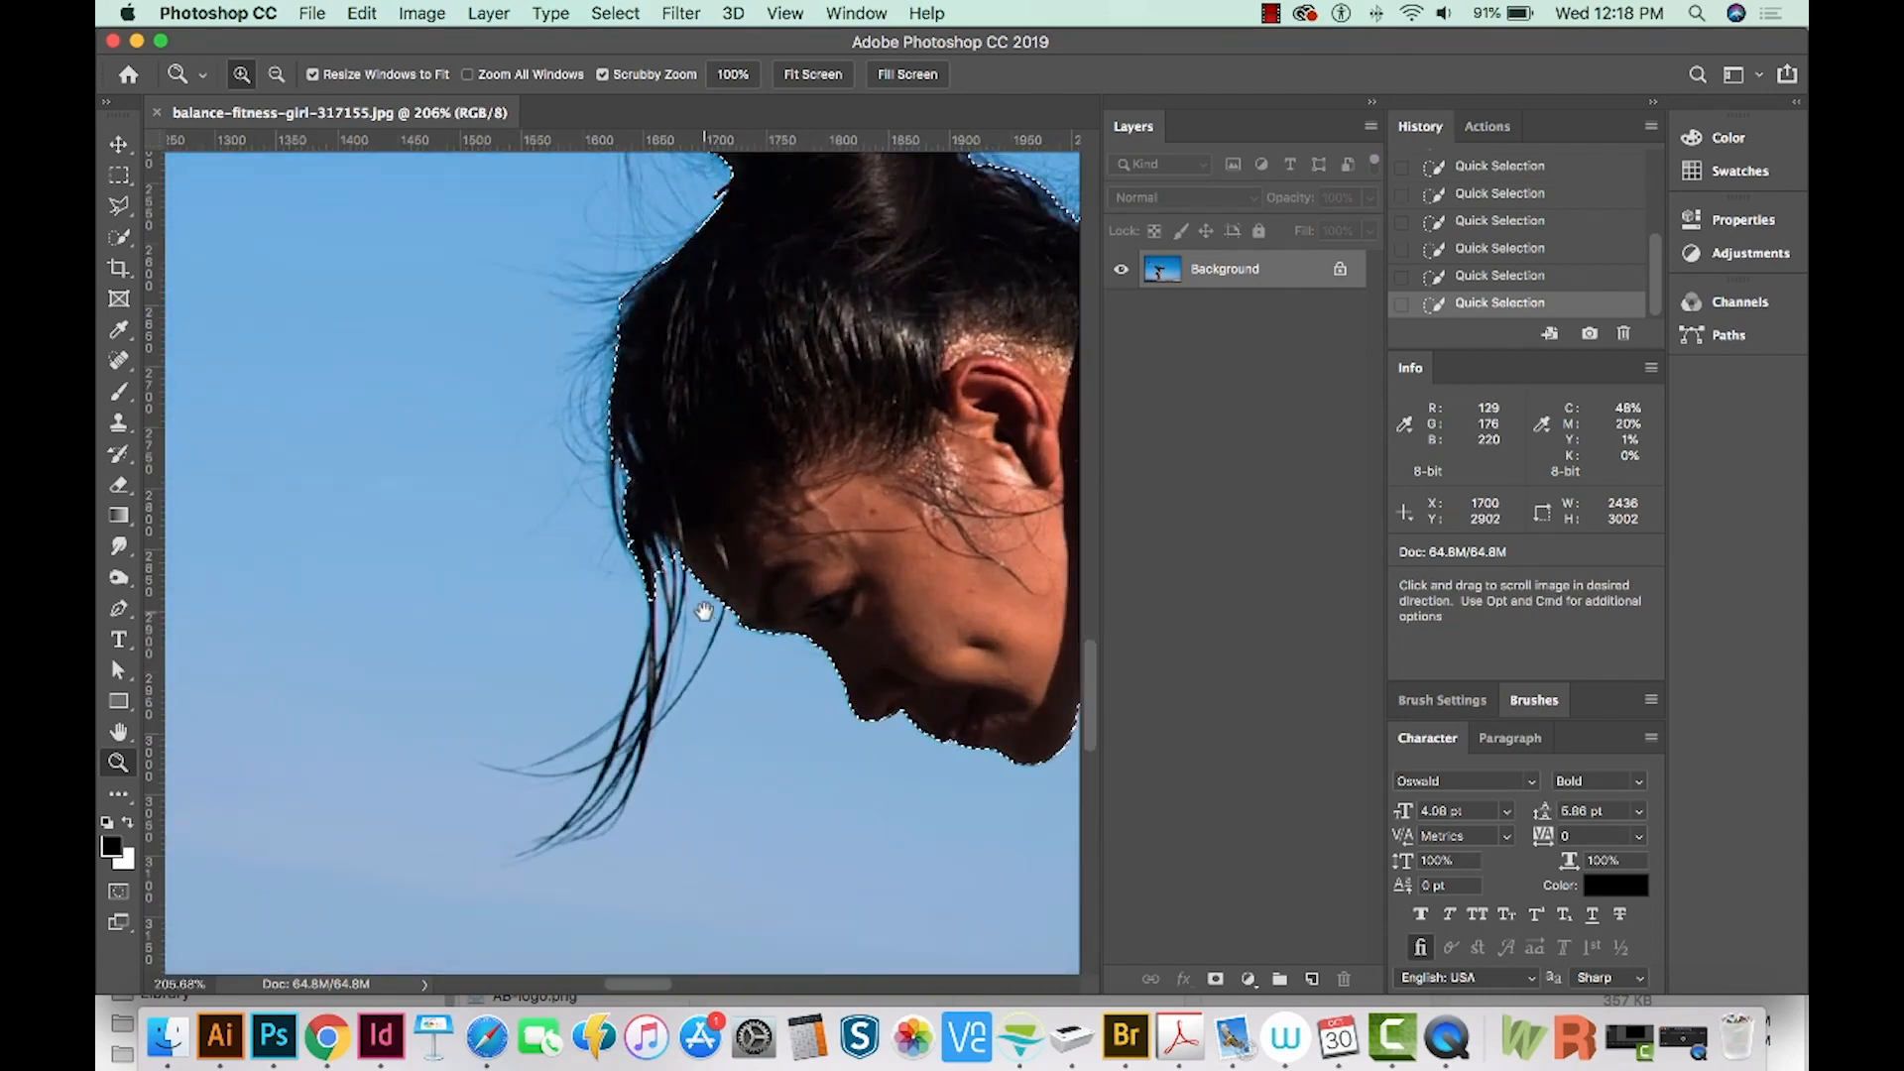
pyautogui.scroll(5, 704, 610)
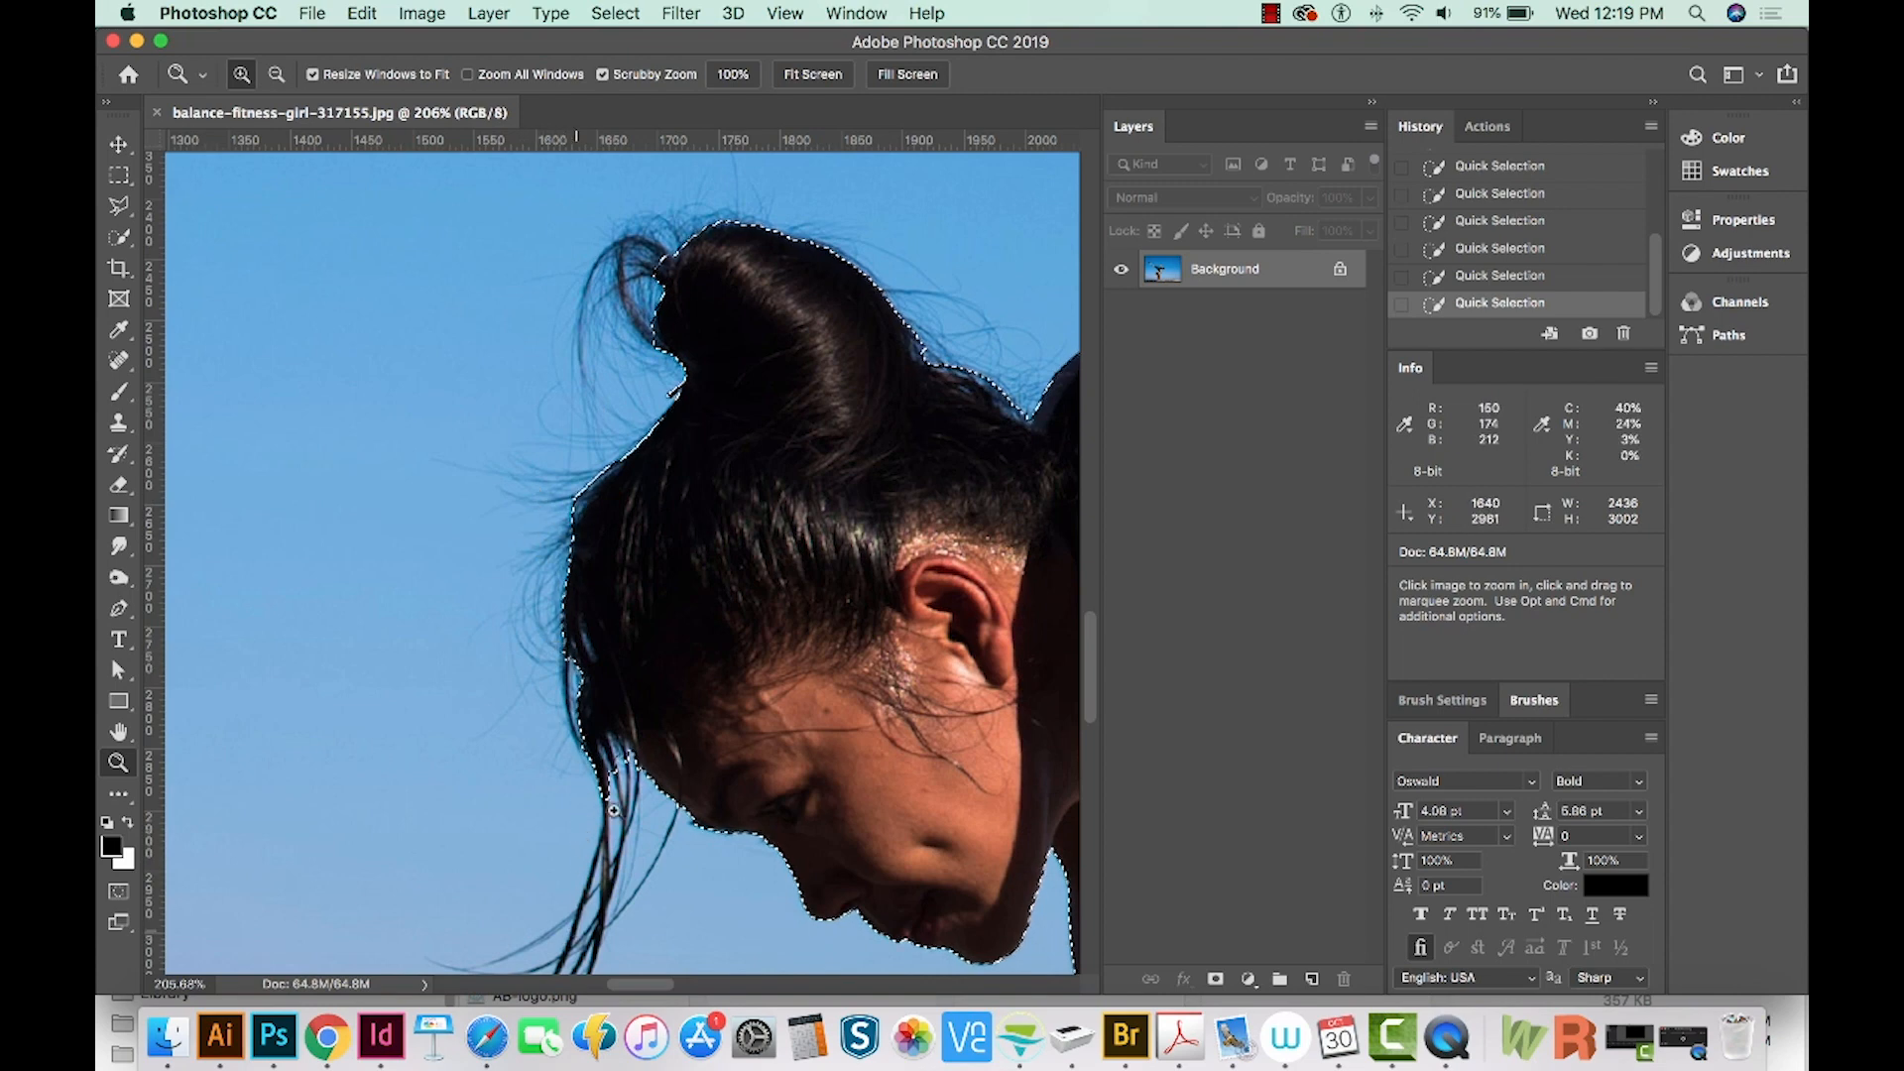
pyautogui.press('w')
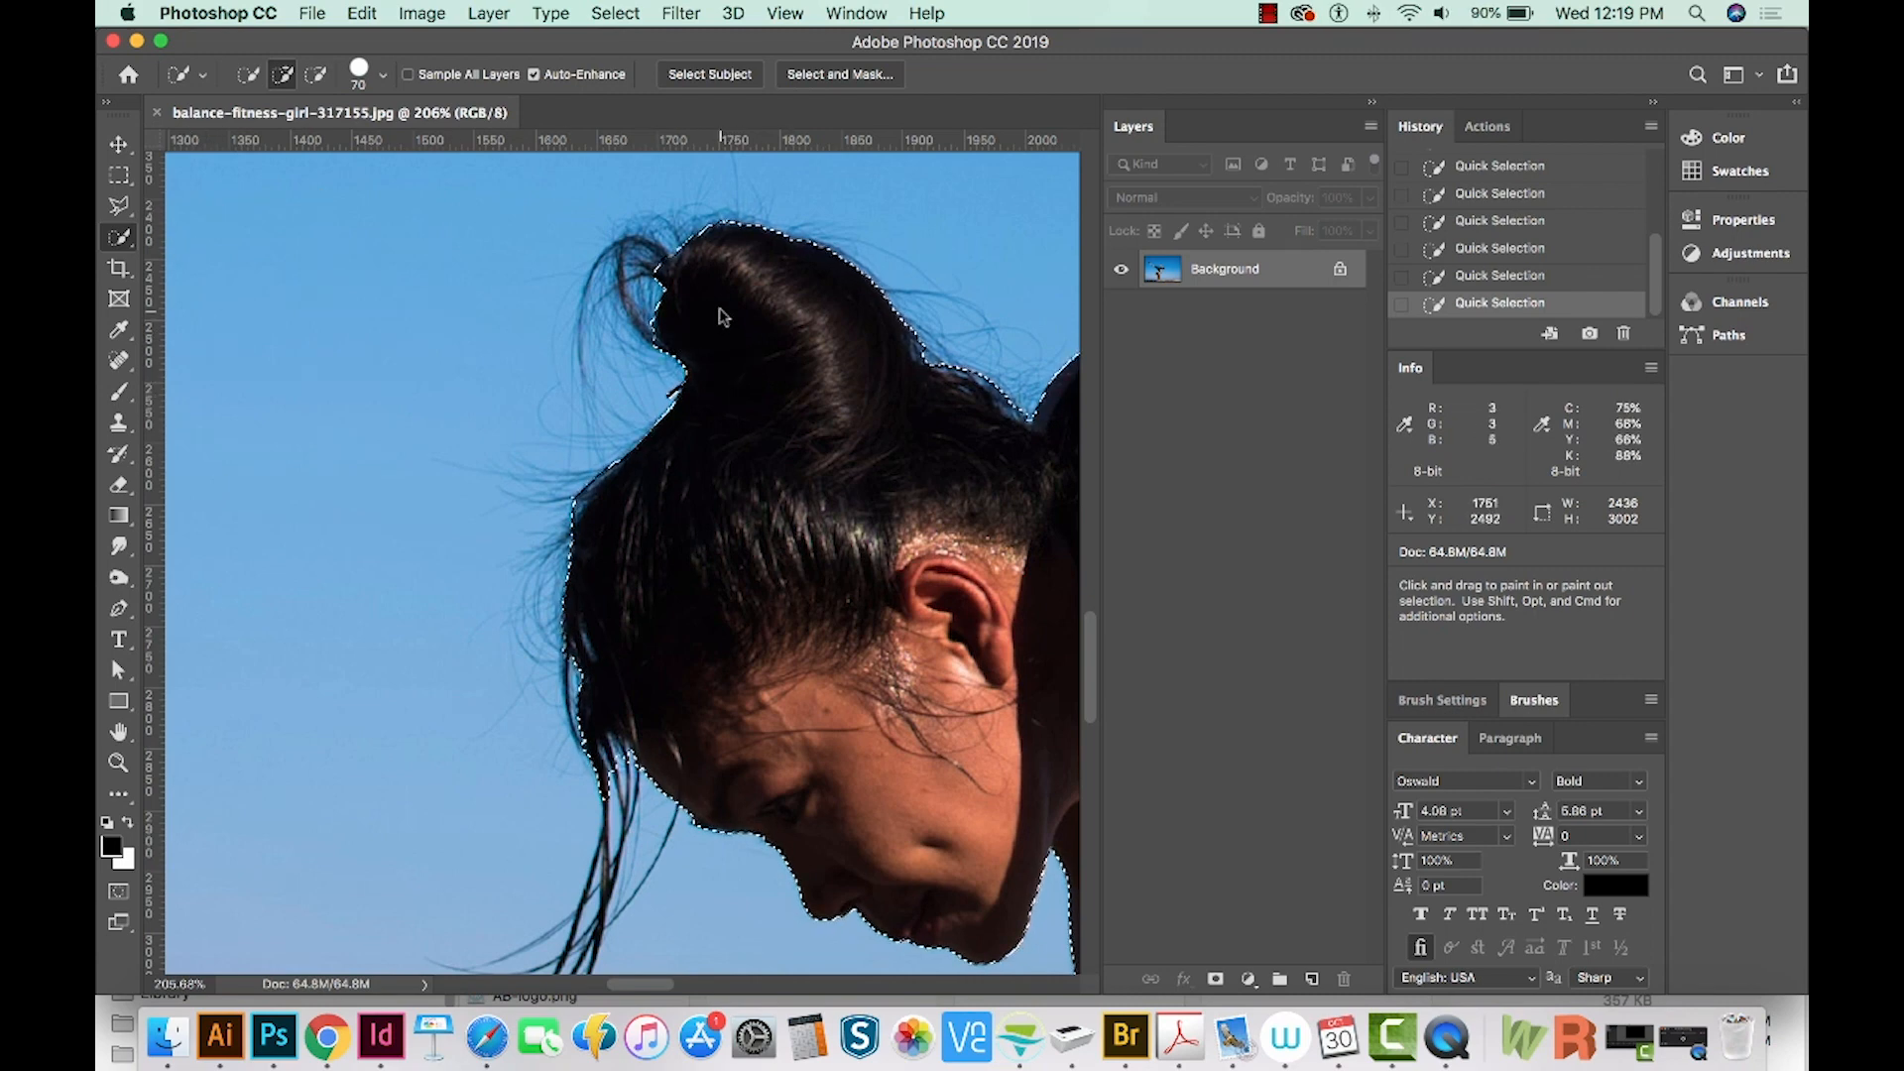
pyautogui.press('alt')
pyautogui.moveTo(721, 316)
pyautogui.mouseDown()
pyautogui.moveTo(655, 319)
pyautogui.moveTo(677, 282)
pyautogui.moveTo(649, 250)
pyautogui.mouseUp()
pyautogui.press('super+z')
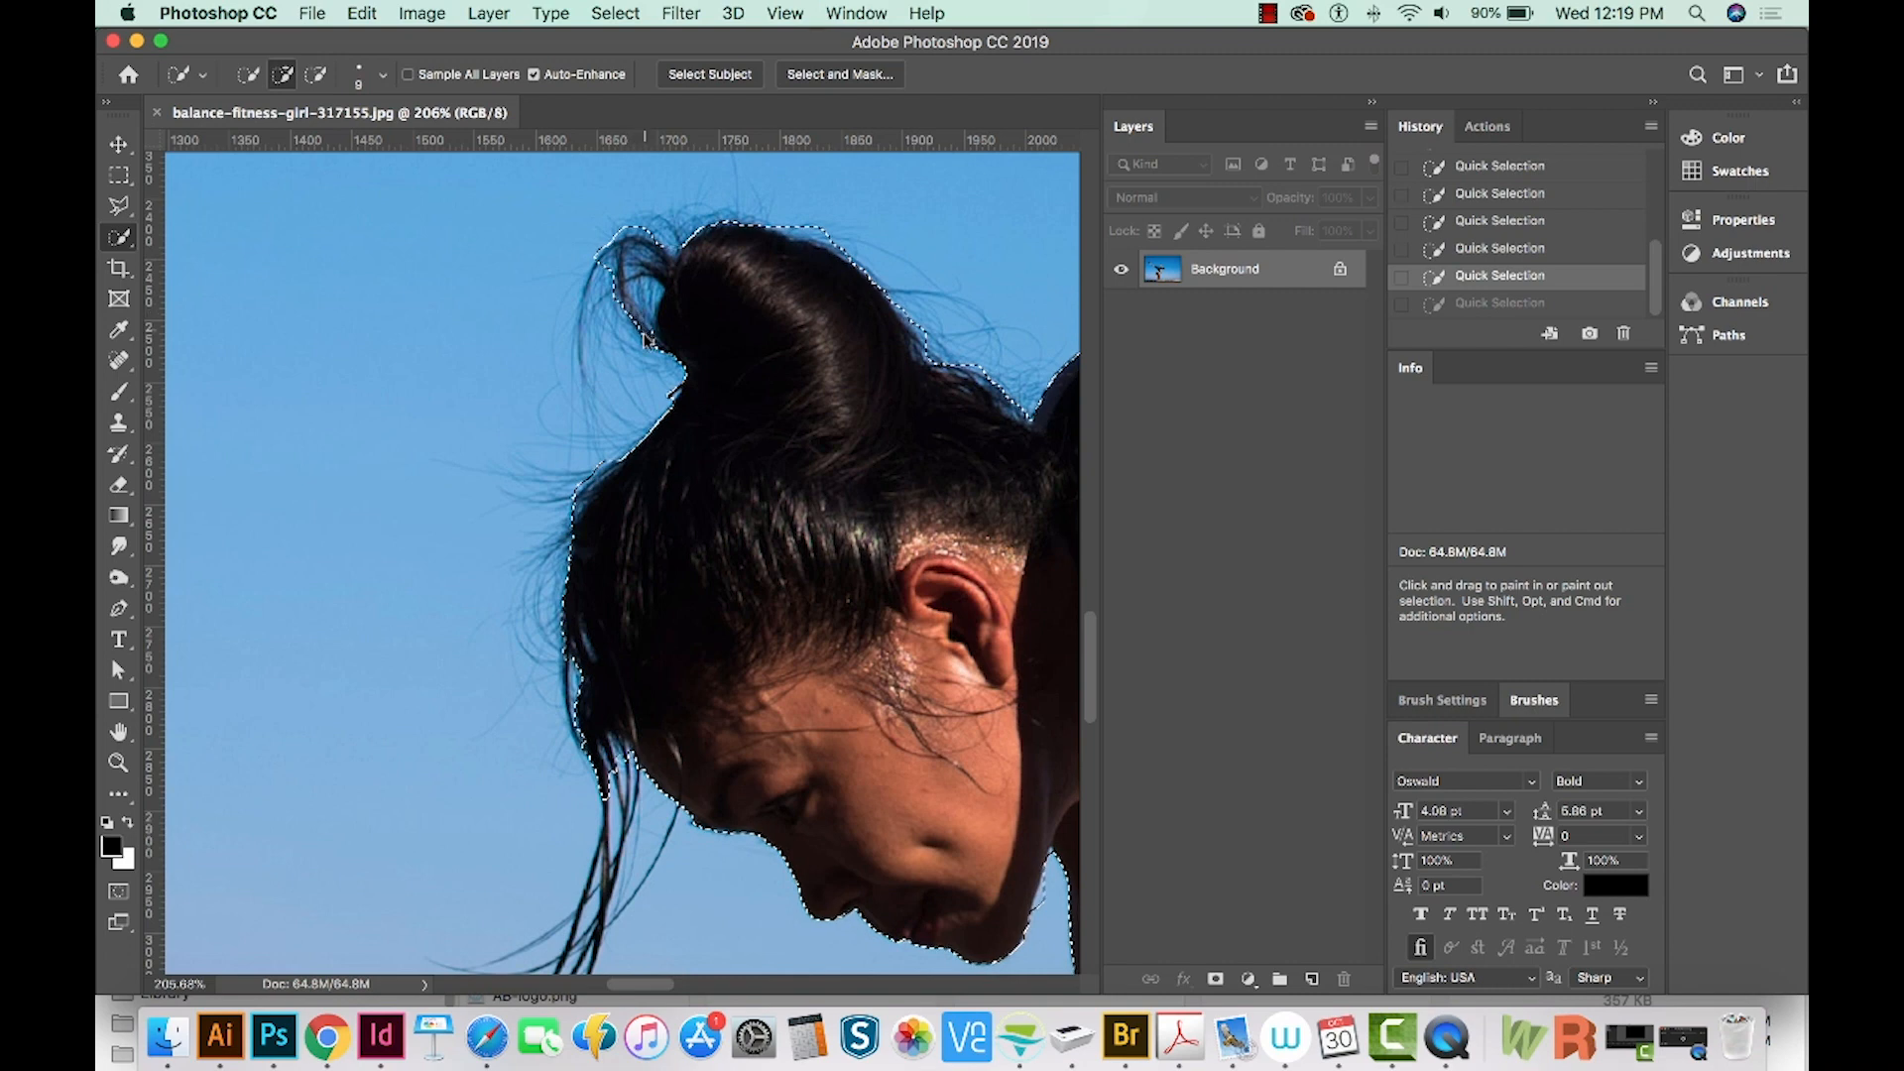
pyautogui.click(653, 337)
# - Add the flyaway hairs along the outer edge of the head below the bun to the selection
pyautogui.press('space')
pyautogui.moveTo(872, 358)
pyautogui.mouseDown()
pyautogui.moveTo(714, 344)
pyautogui.moveTo(846, 252)
pyautogui.mouseUp()
pyautogui.moveTo(543, 416); pyautogui.dragTo(513, 466)
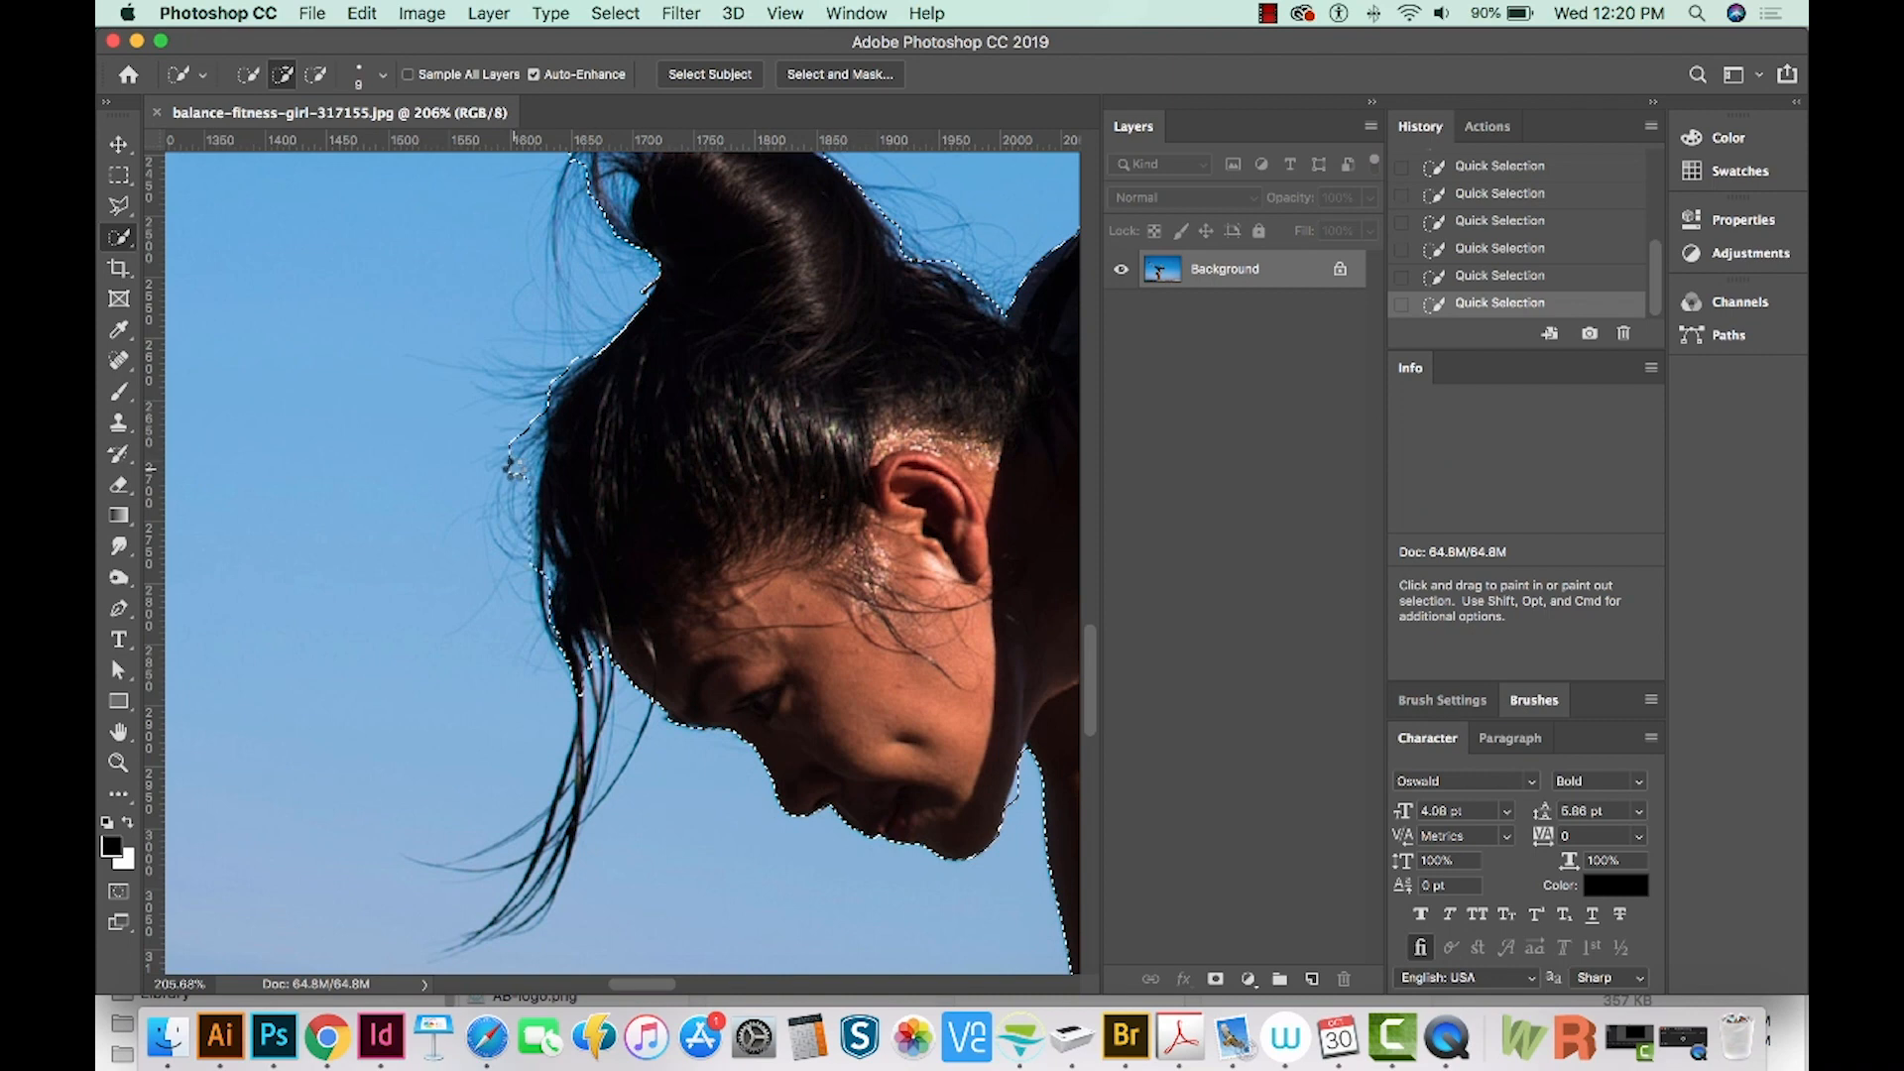
# - Reduce the brush to 4 px and add the thick hair strands hanging in front of the forehead to the selection
pyautogui.press('space')
pyautogui.moveTo(585, 753); pyautogui.dragTo(647, 629)
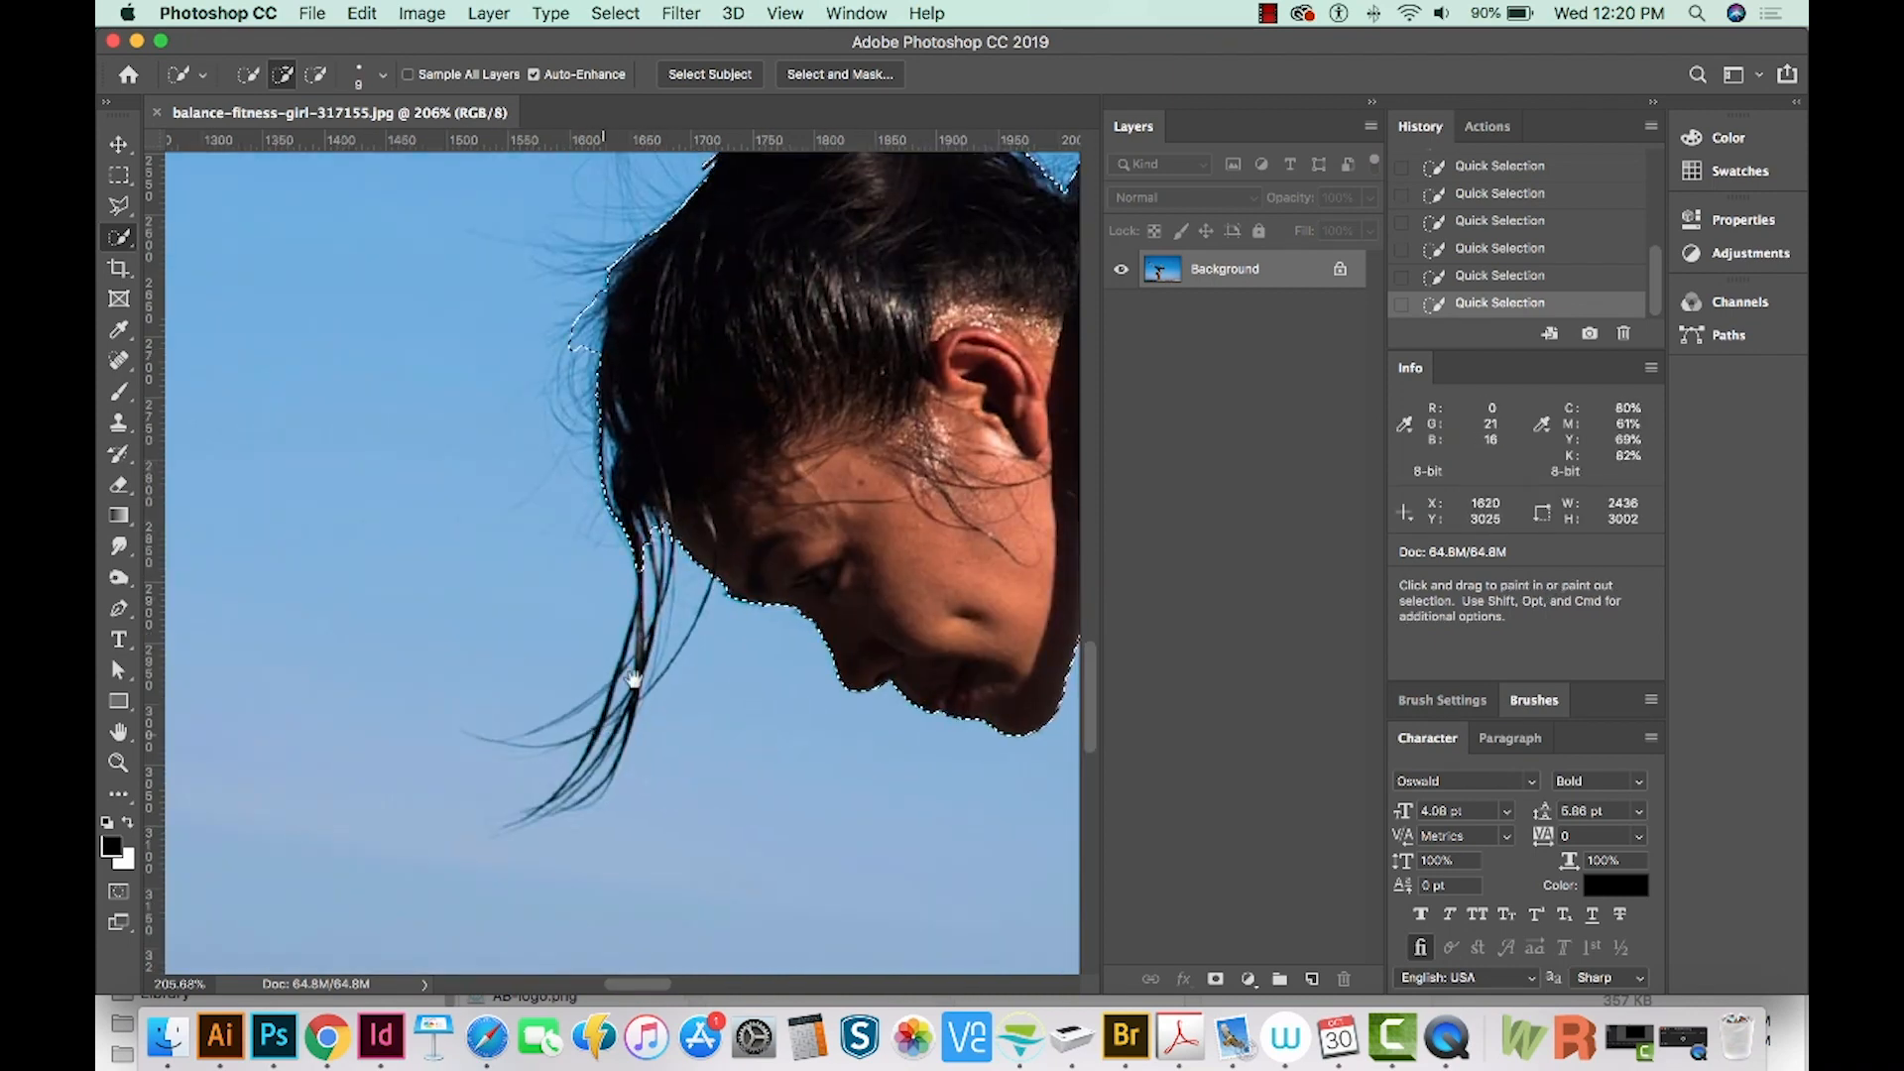
pyautogui.press('alt')
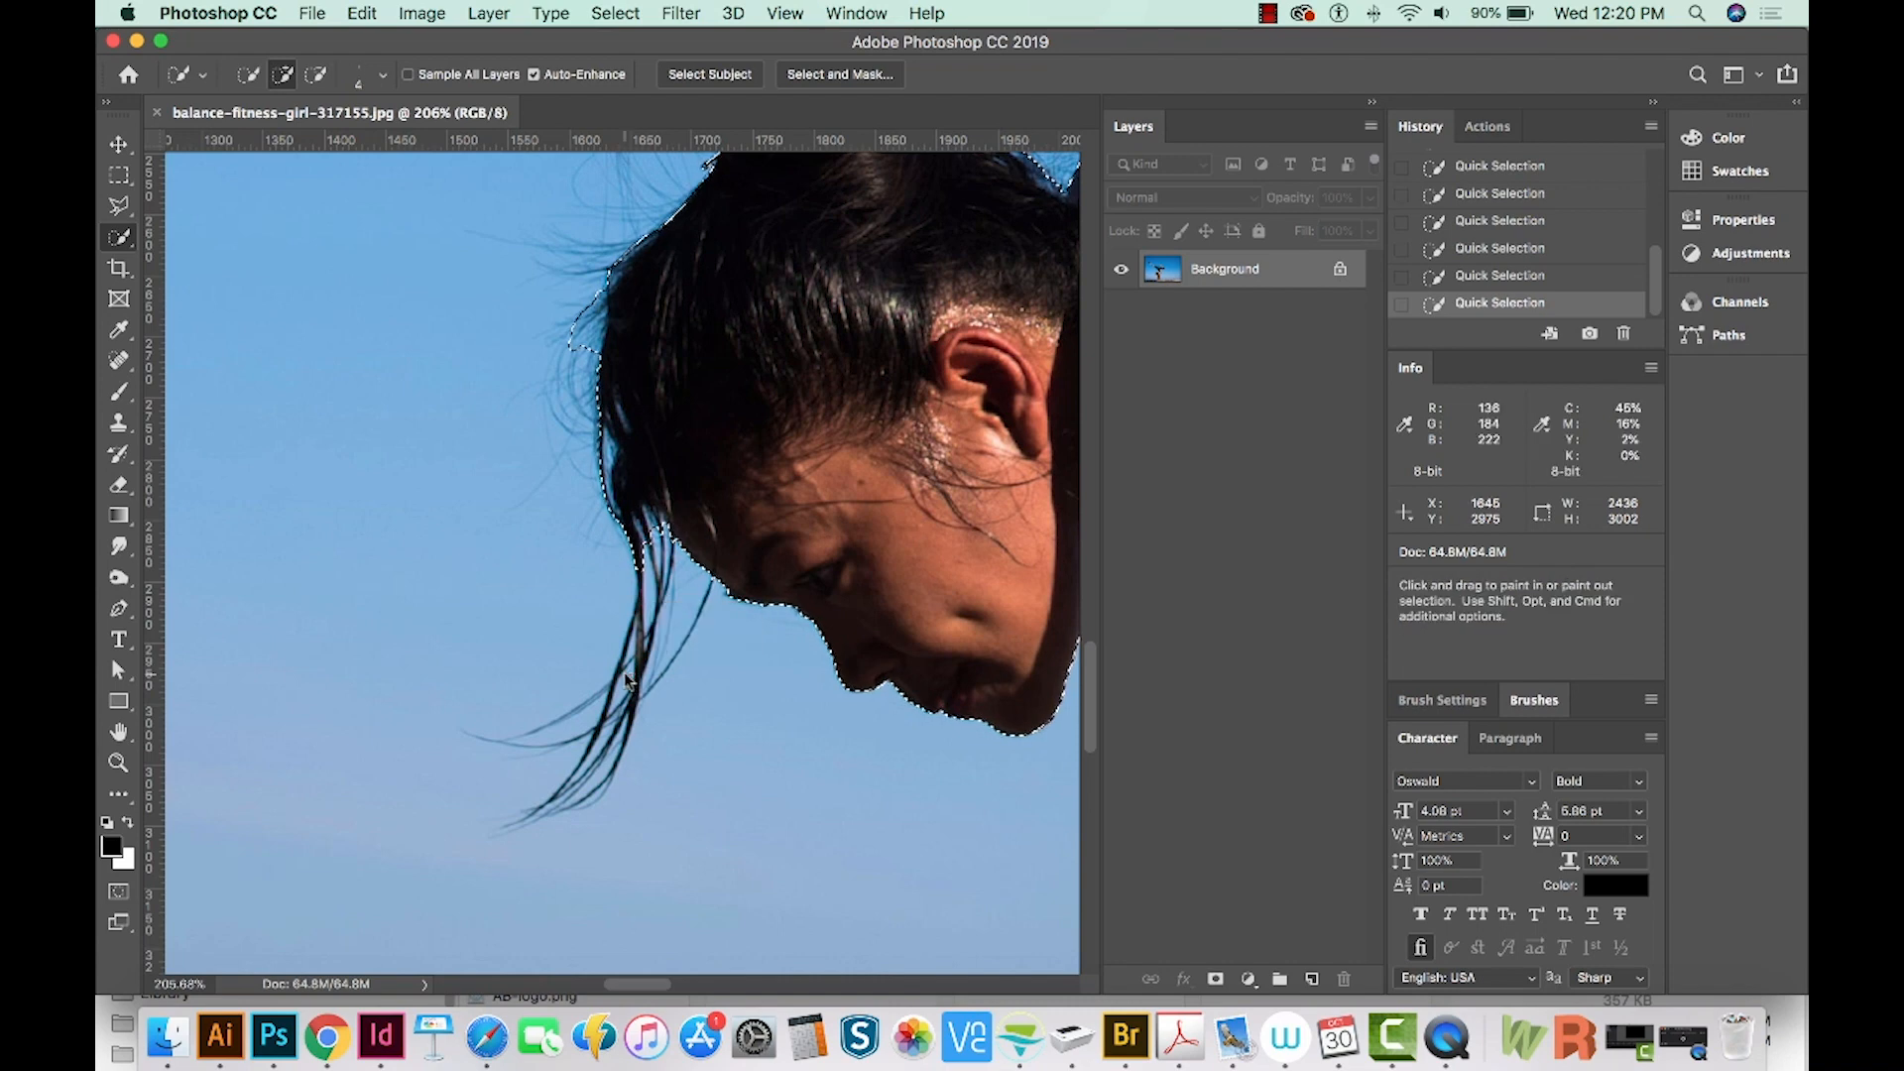
pyautogui.press('z')
pyautogui.moveTo(524, 798)
pyautogui.mouseDown()
pyautogui.moveTo(649, 788)
pyautogui.moveTo(630, 783)
pyautogui.mouseUp()
pyautogui.press('w')
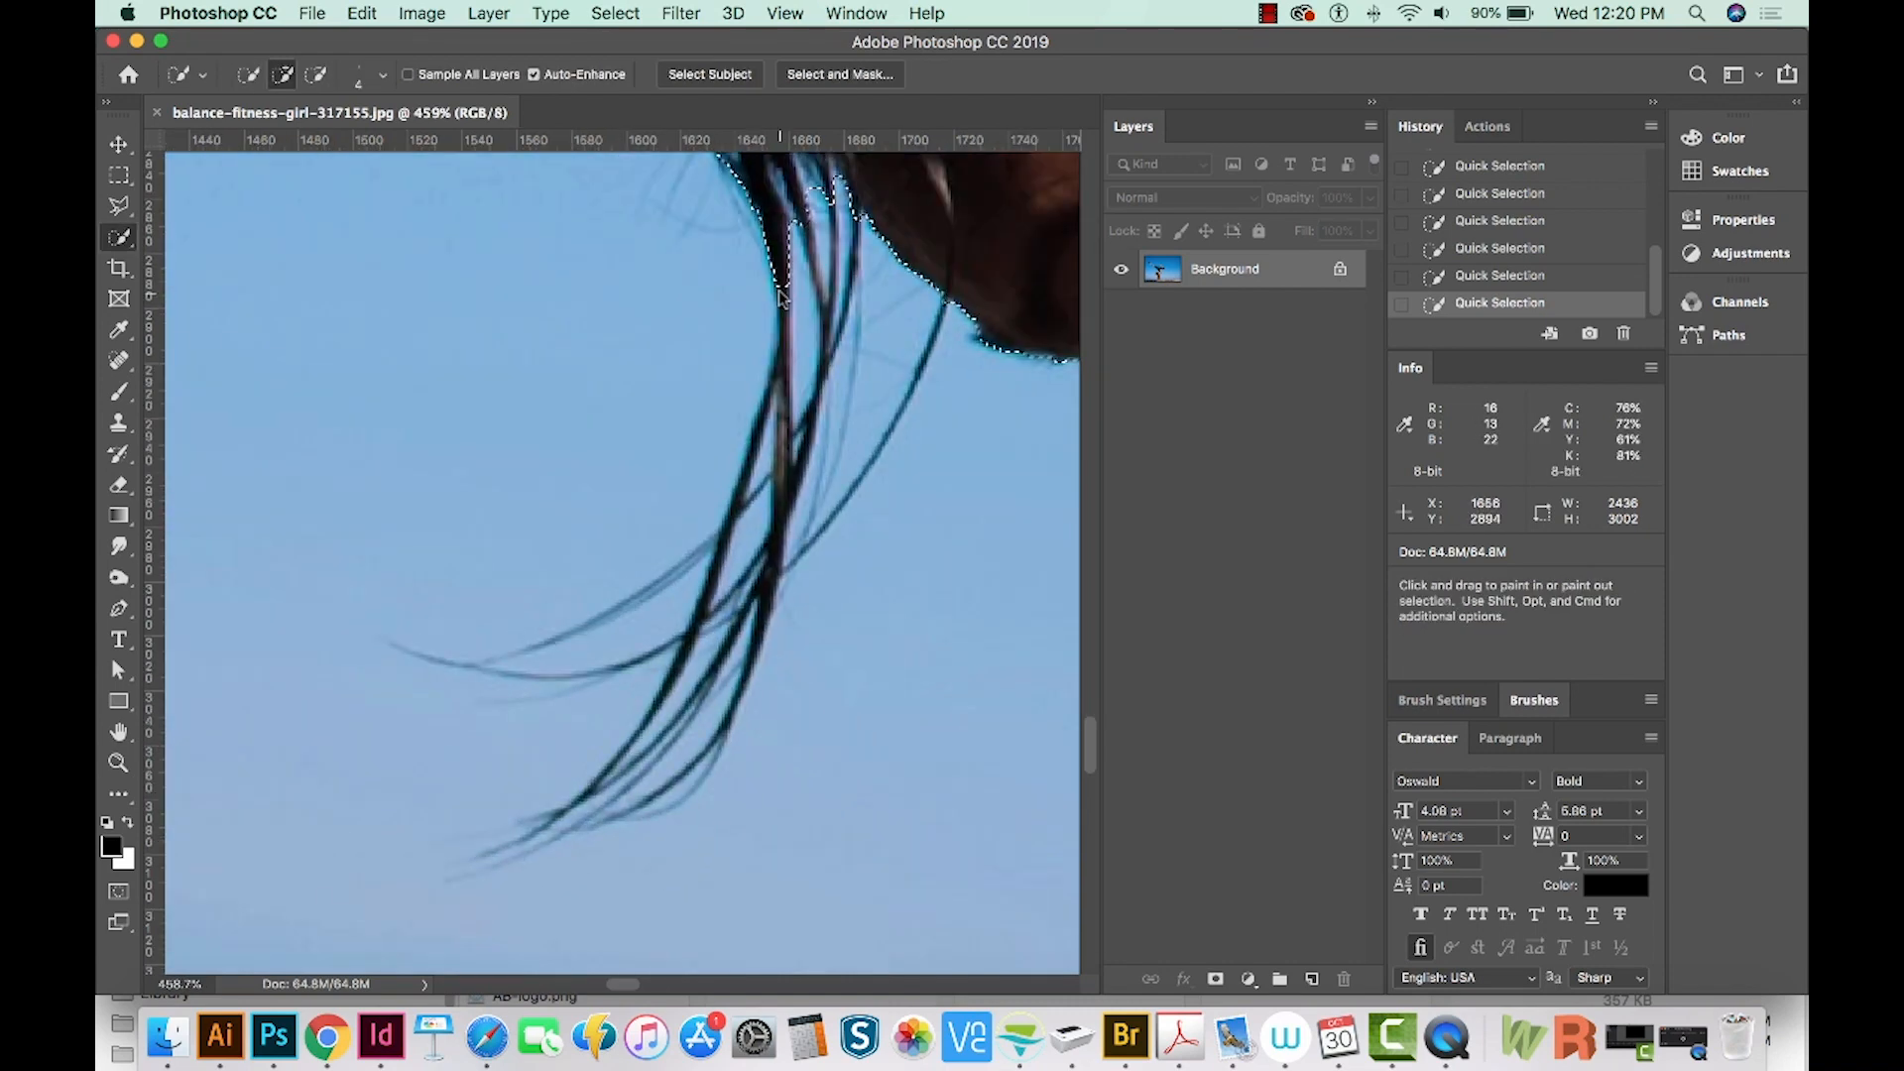
pyautogui.moveTo(784, 402); pyautogui.dragTo(781, 511)
pyautogui.moveTo(765, 585); pyautogui.dragTo(759, 640)
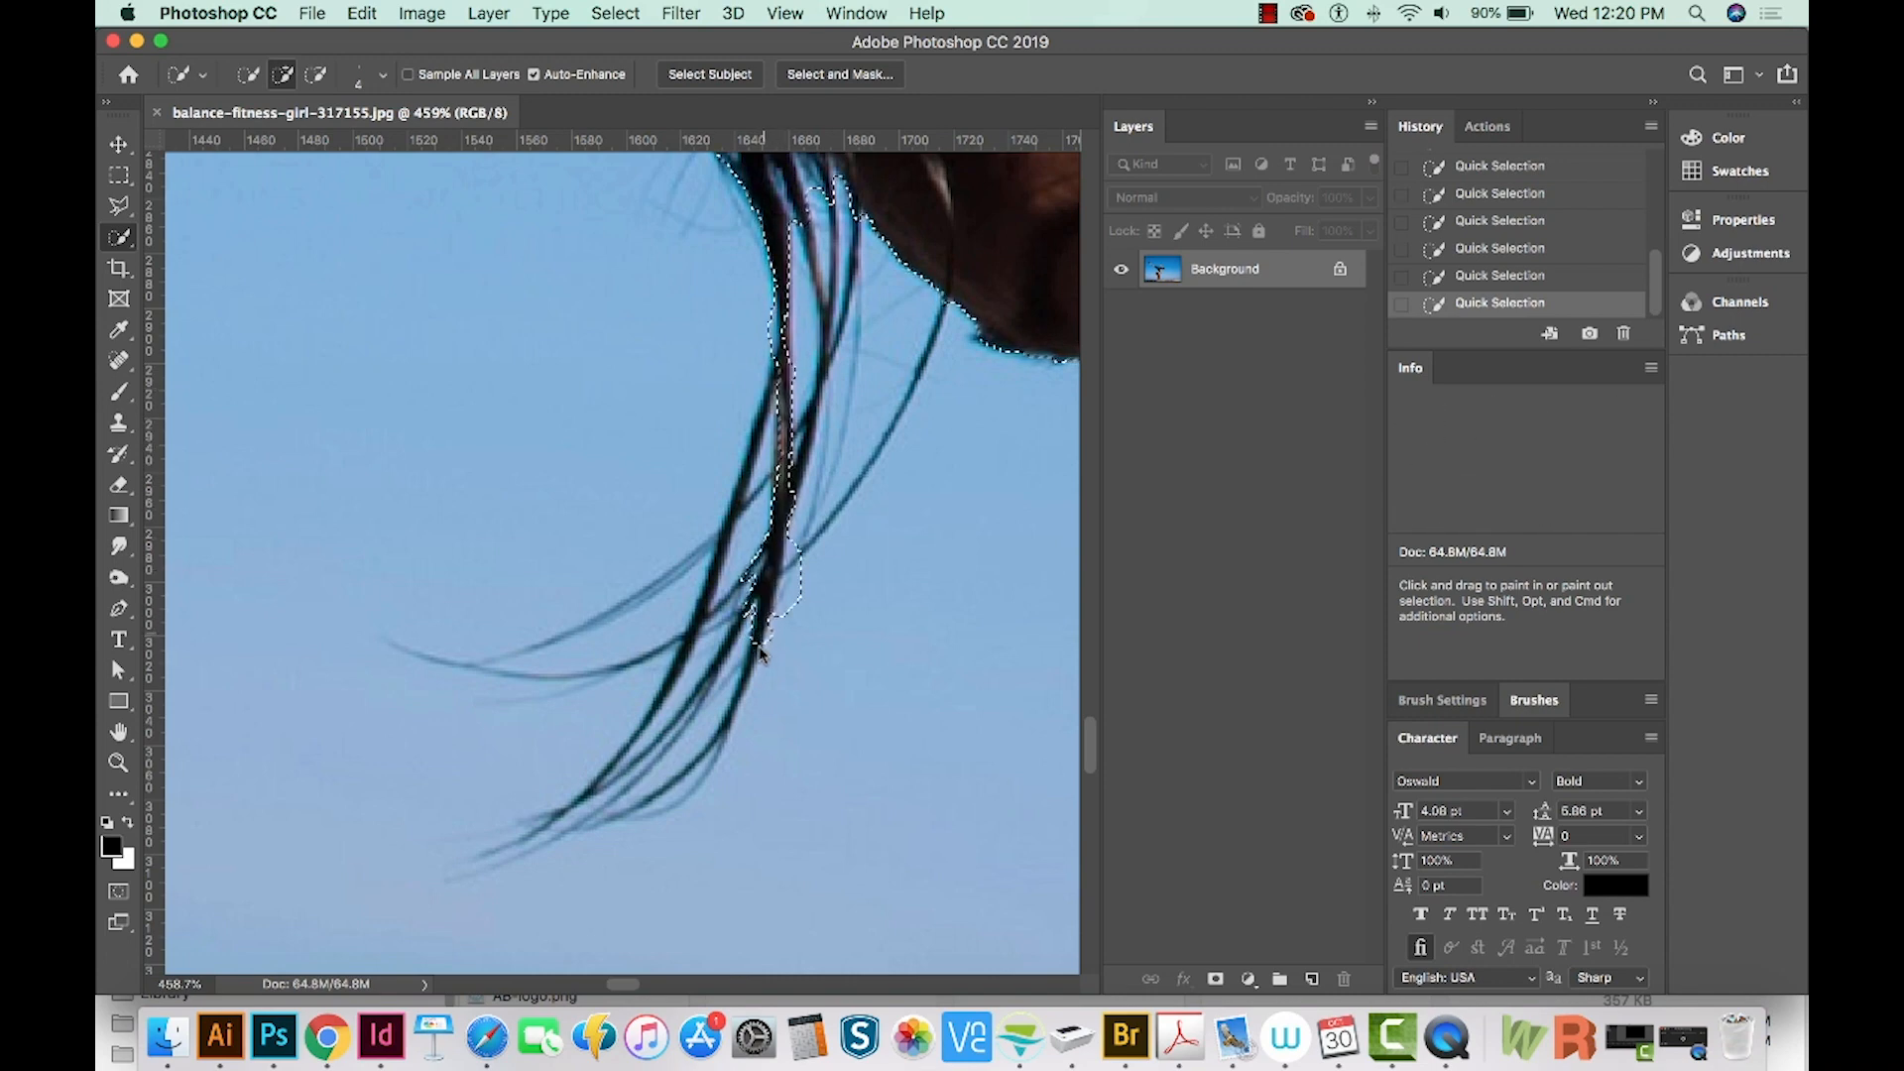
pyautogui.moveTo(708, 803)
pyautogui.mouseDown()
pyautogui.moveTo(658, 822)
pyautogui.moveTo(617, 789)
pyautogui.moveTo(670, 776)
pyautogui.moveTo(734, 694)
pyautogui.mouseUp()
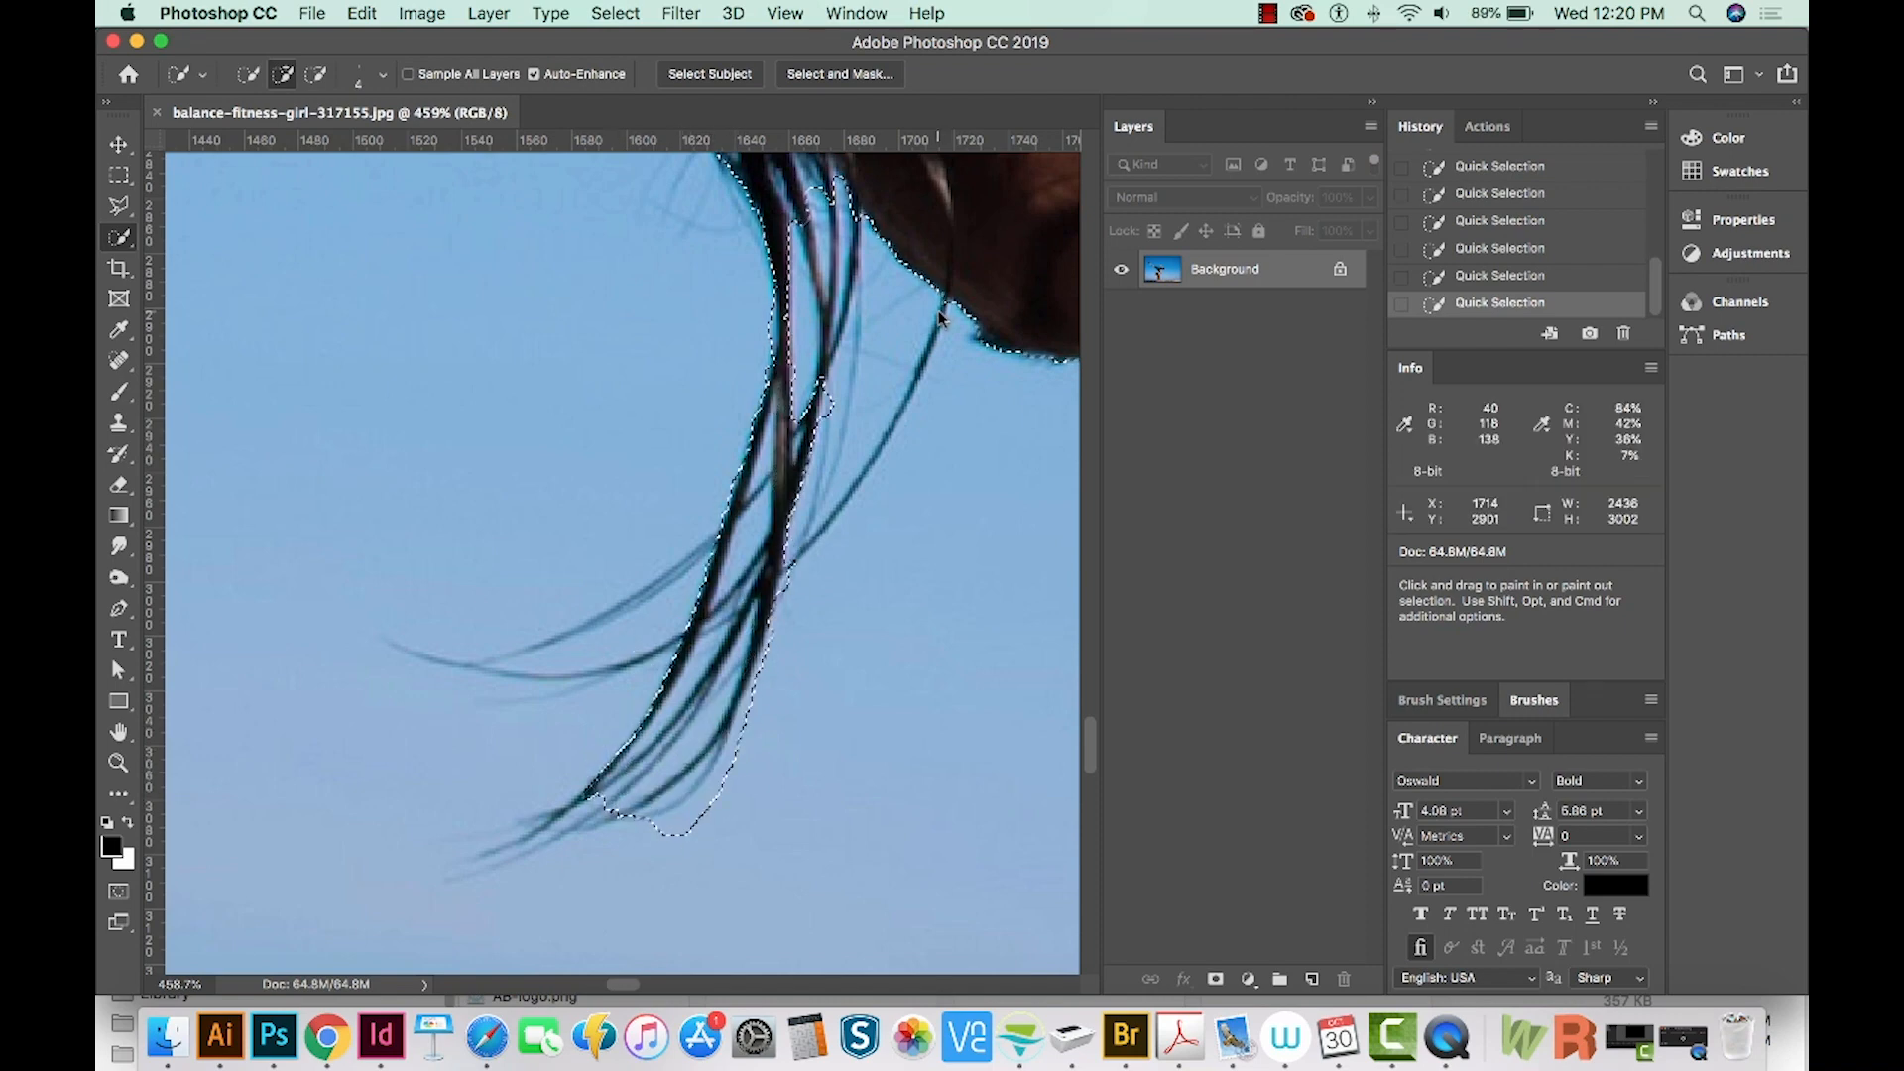
# - Add the thin hair strands branching off both sides of the hanging lock, using a 3 px brush
pyautogui.moveTo(938, 312); pyautogui.dragTo(920, 390)
pyautogui.moveTo(876, 467); pyautogui.dragTo(795, 563)
pyautogui.moveTo(766, 472); pyautogui.dragTo(752, 476)
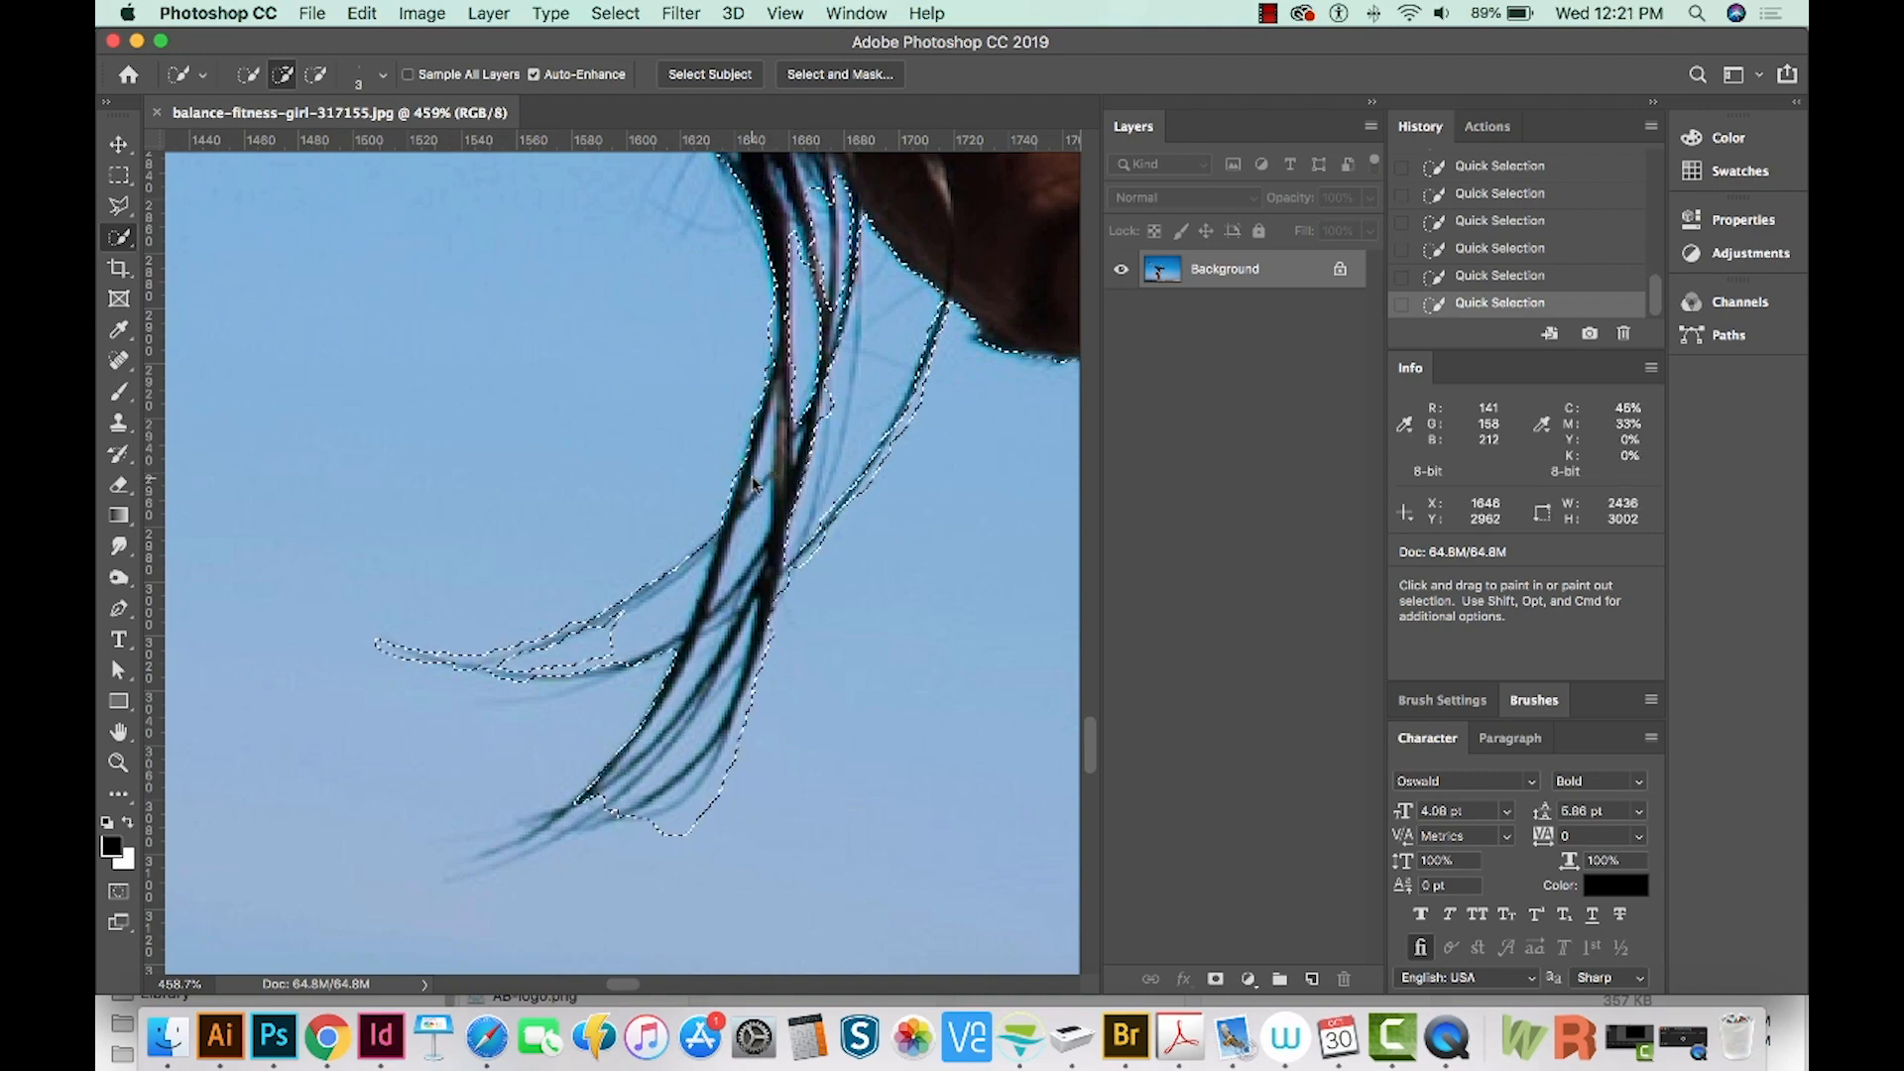
# - Subtract the sky gap between the hanging strands and add their lower tips to the selection with a 6 px brush
pyautogui.press('alt')
pyautogui.moveTo(751, 537); pyautogui.dragTo(738, 564)
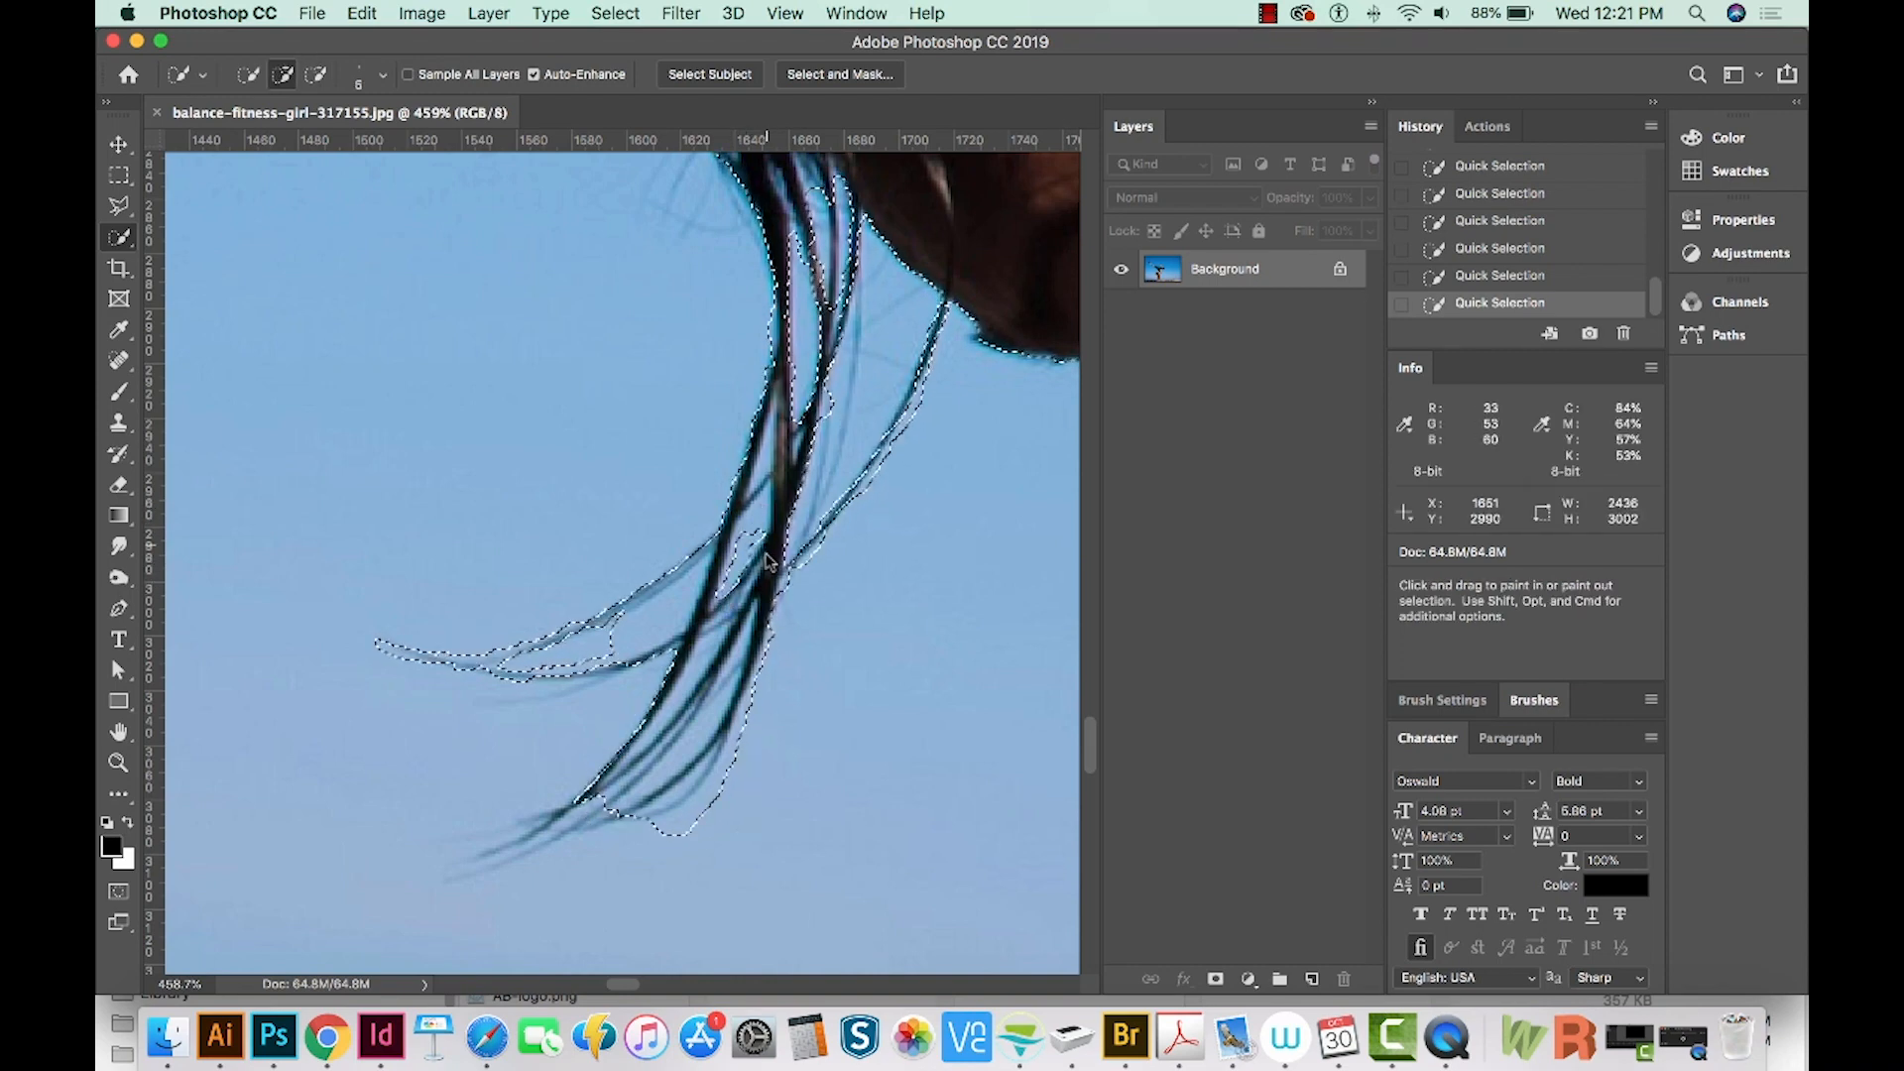
pyautogui.moveTo(591, 795); pyautogui.dragTo(521, 848)
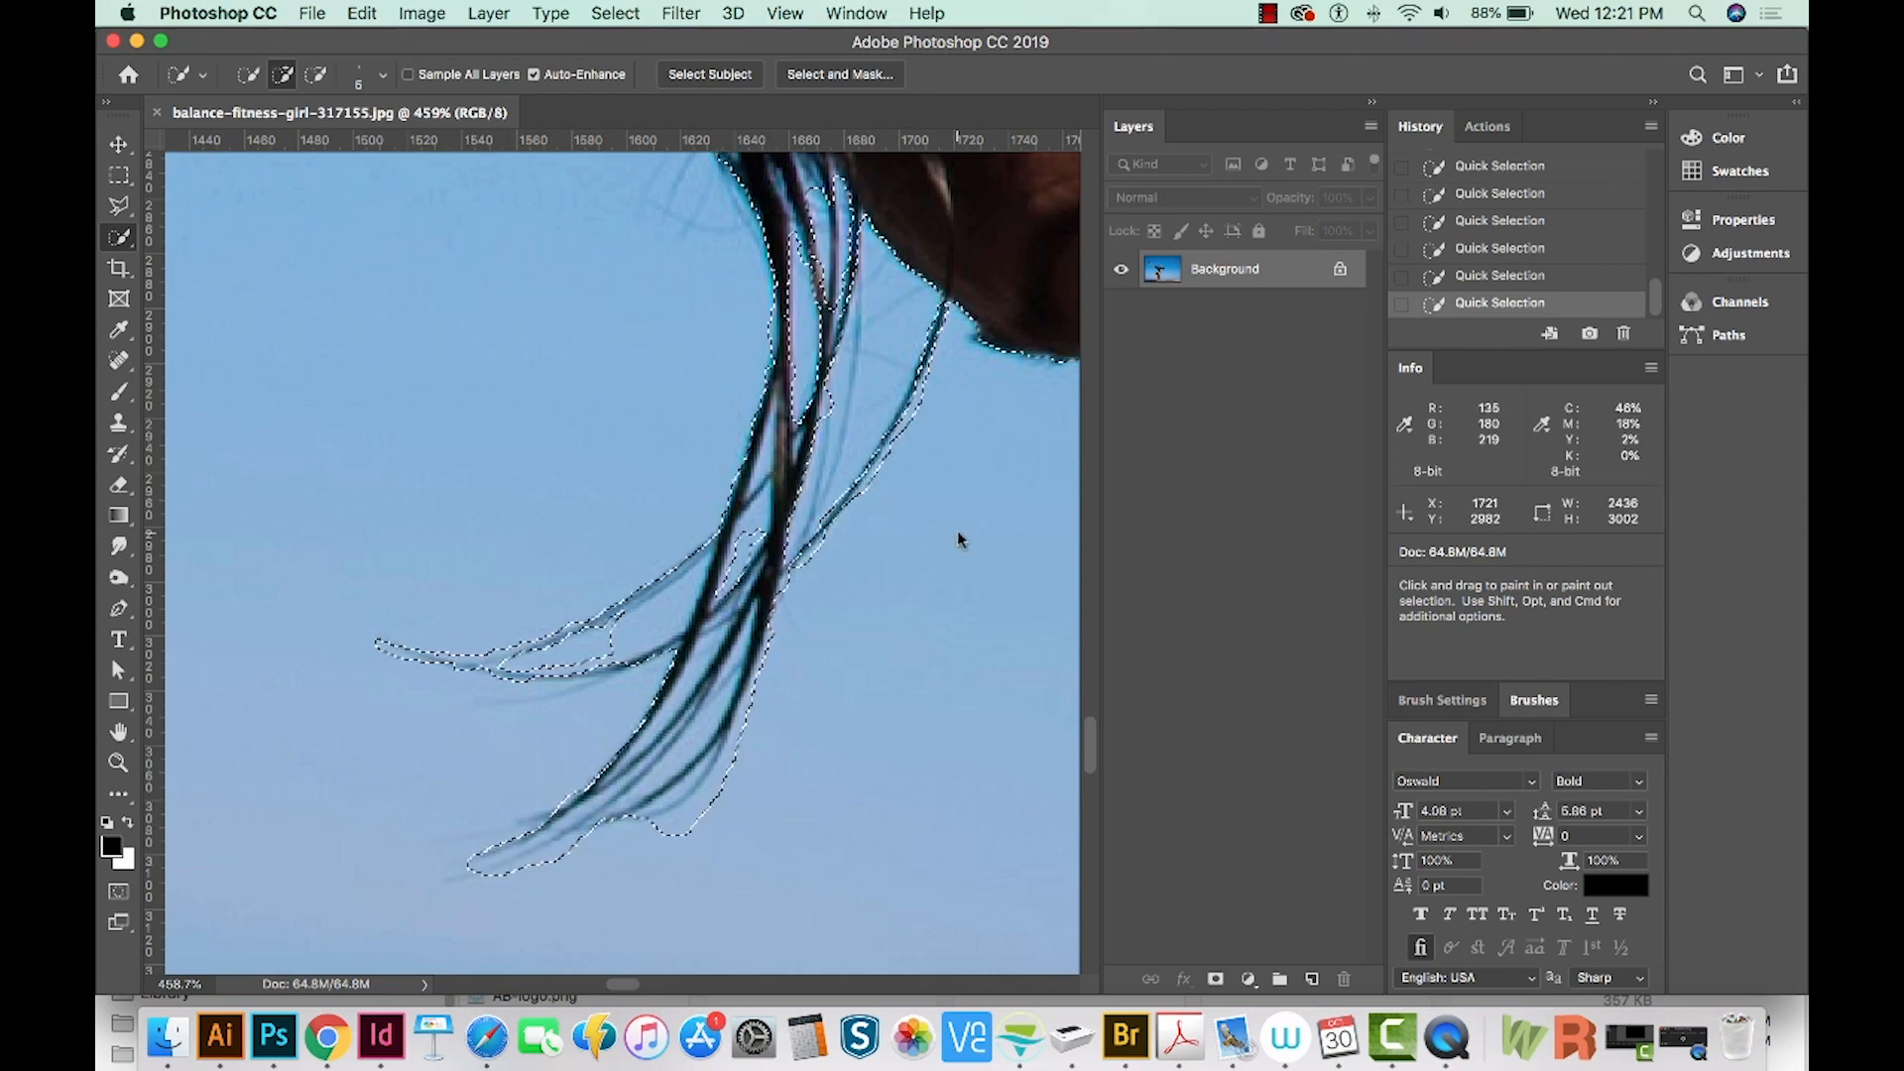
pyautogui.press('super+0')
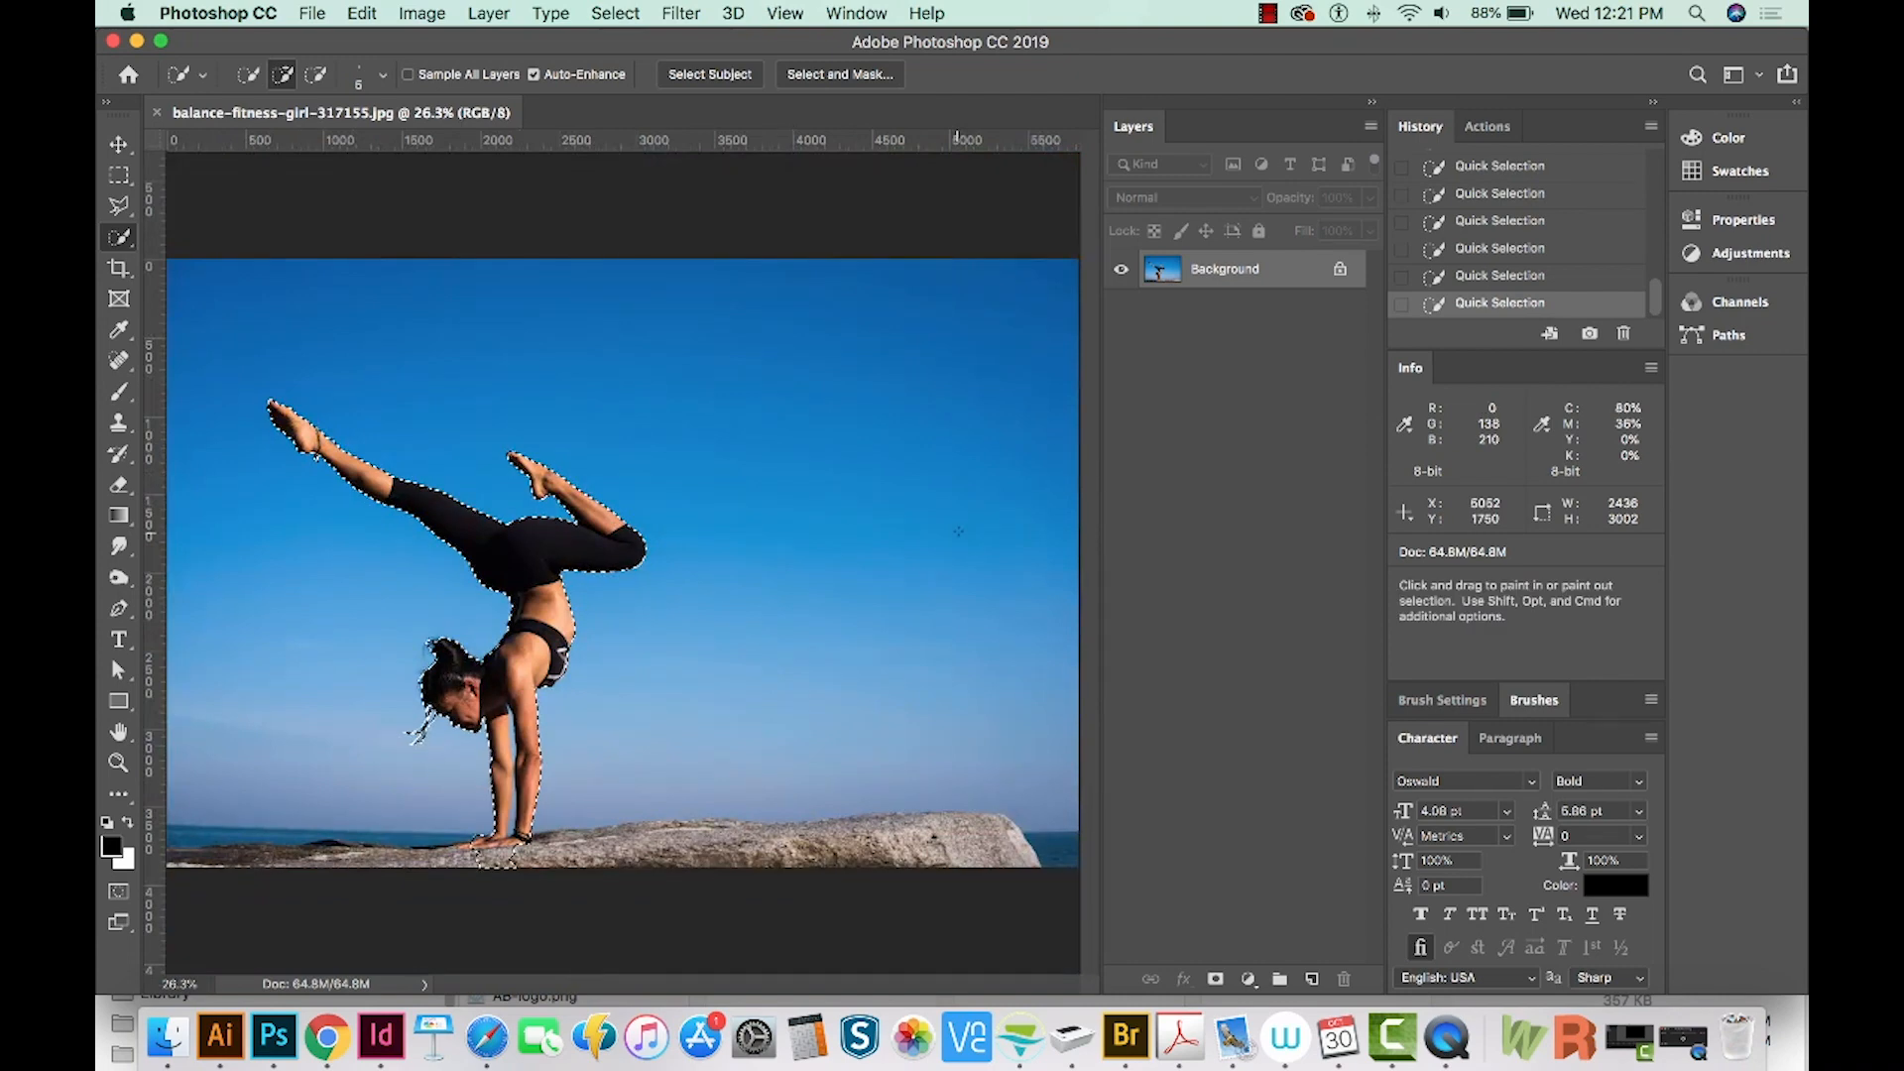
# - Subtract the sky gap between the woman's two arms from the selection with the Quick Selection tool
pyautogui.press('z')
pyautogui.moveTo(477, 837); pyautogui.dragTo(651, 671)
pyautogui.scroll(5, 651, 672)
pyautogui.click(117, 241)
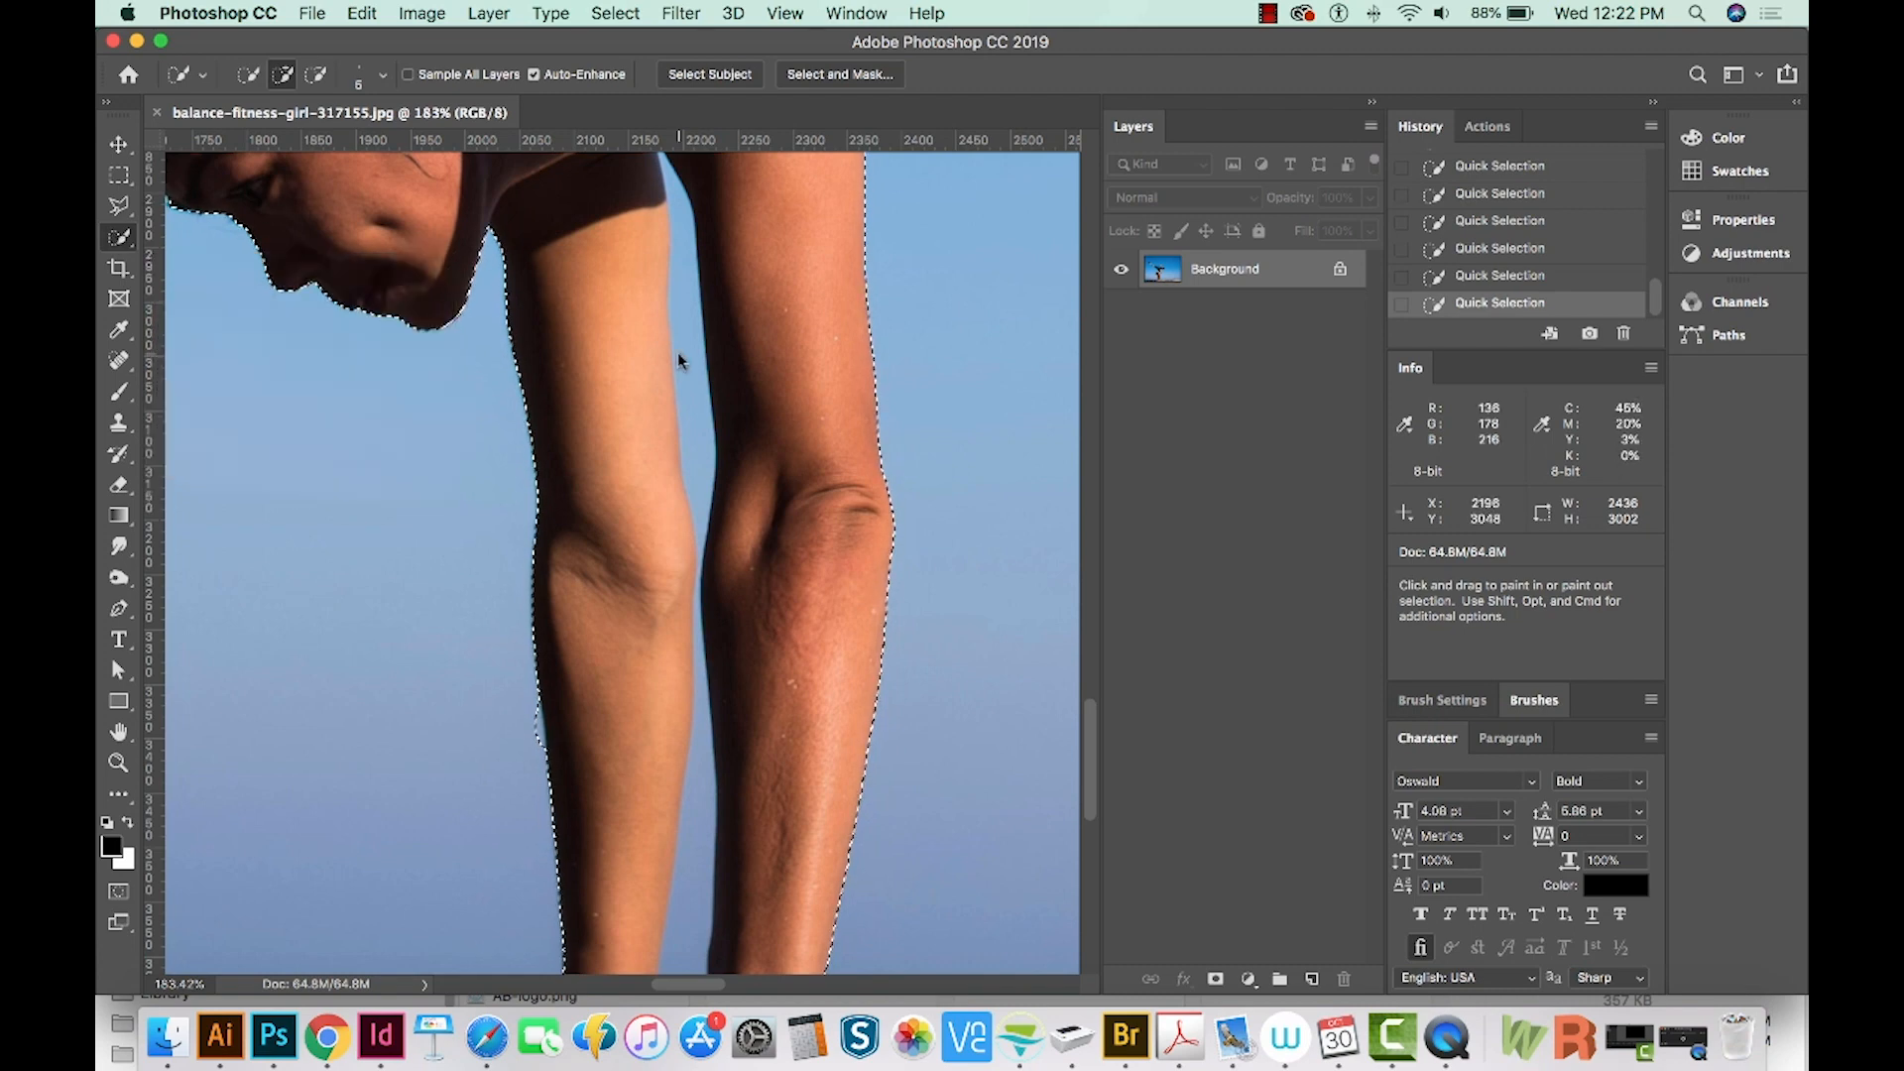
pyautogui.moveTo(681, 290)
pyautogui.mouseDown()
pyautogui.moveTo(683, 223)
pyautogui.moveTo(703, 436)
pyautogui.moveTo(687, 723)
pyautogui.moveTo(703, 723)
pyautogui.moveTo(676, 944)
pyautogui.mouseUp()
pyautogui.press('alt')
pyautogui.scroll(-5, 671, 913)
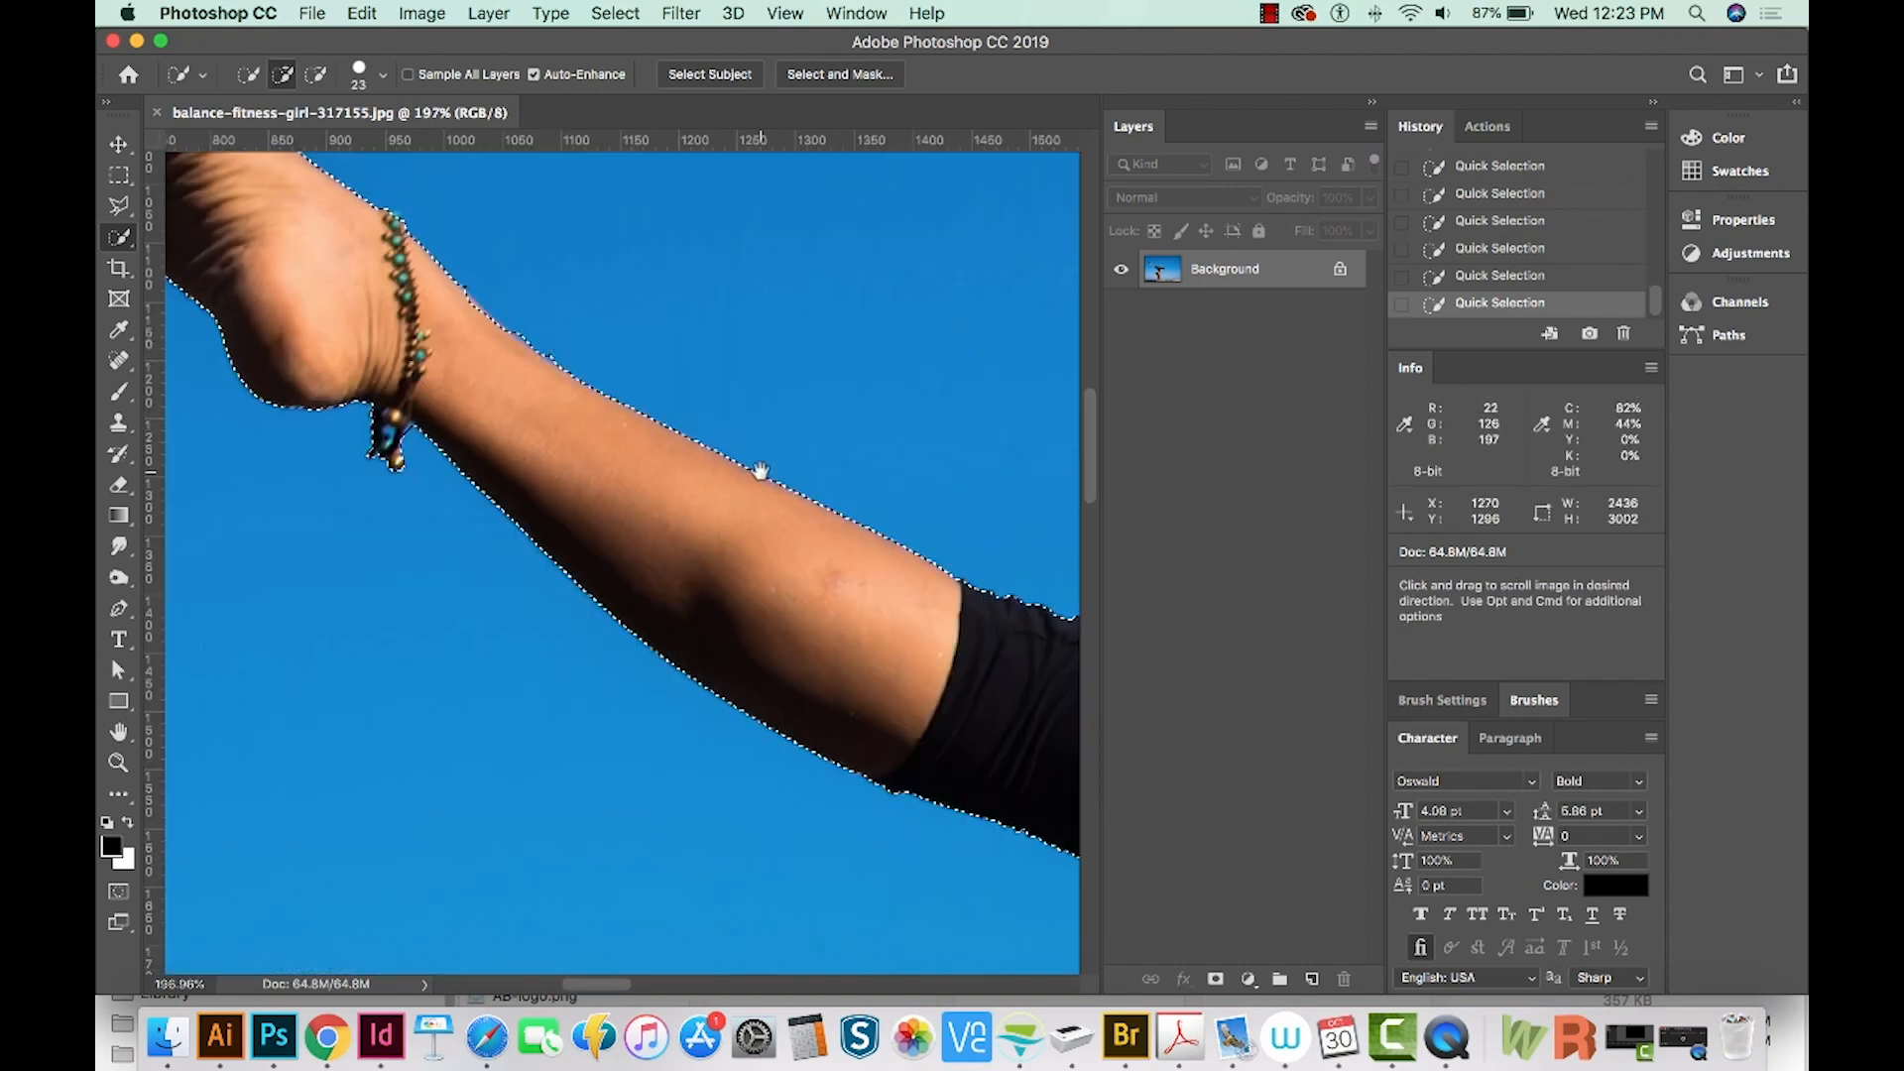
# - Check the selection outline along the legs, torso and arms, and switch to Quick Mask mode to display it as a red overlay
pyautogui.moveTo(816, 506); pyautogui.dragTo(353, 61)
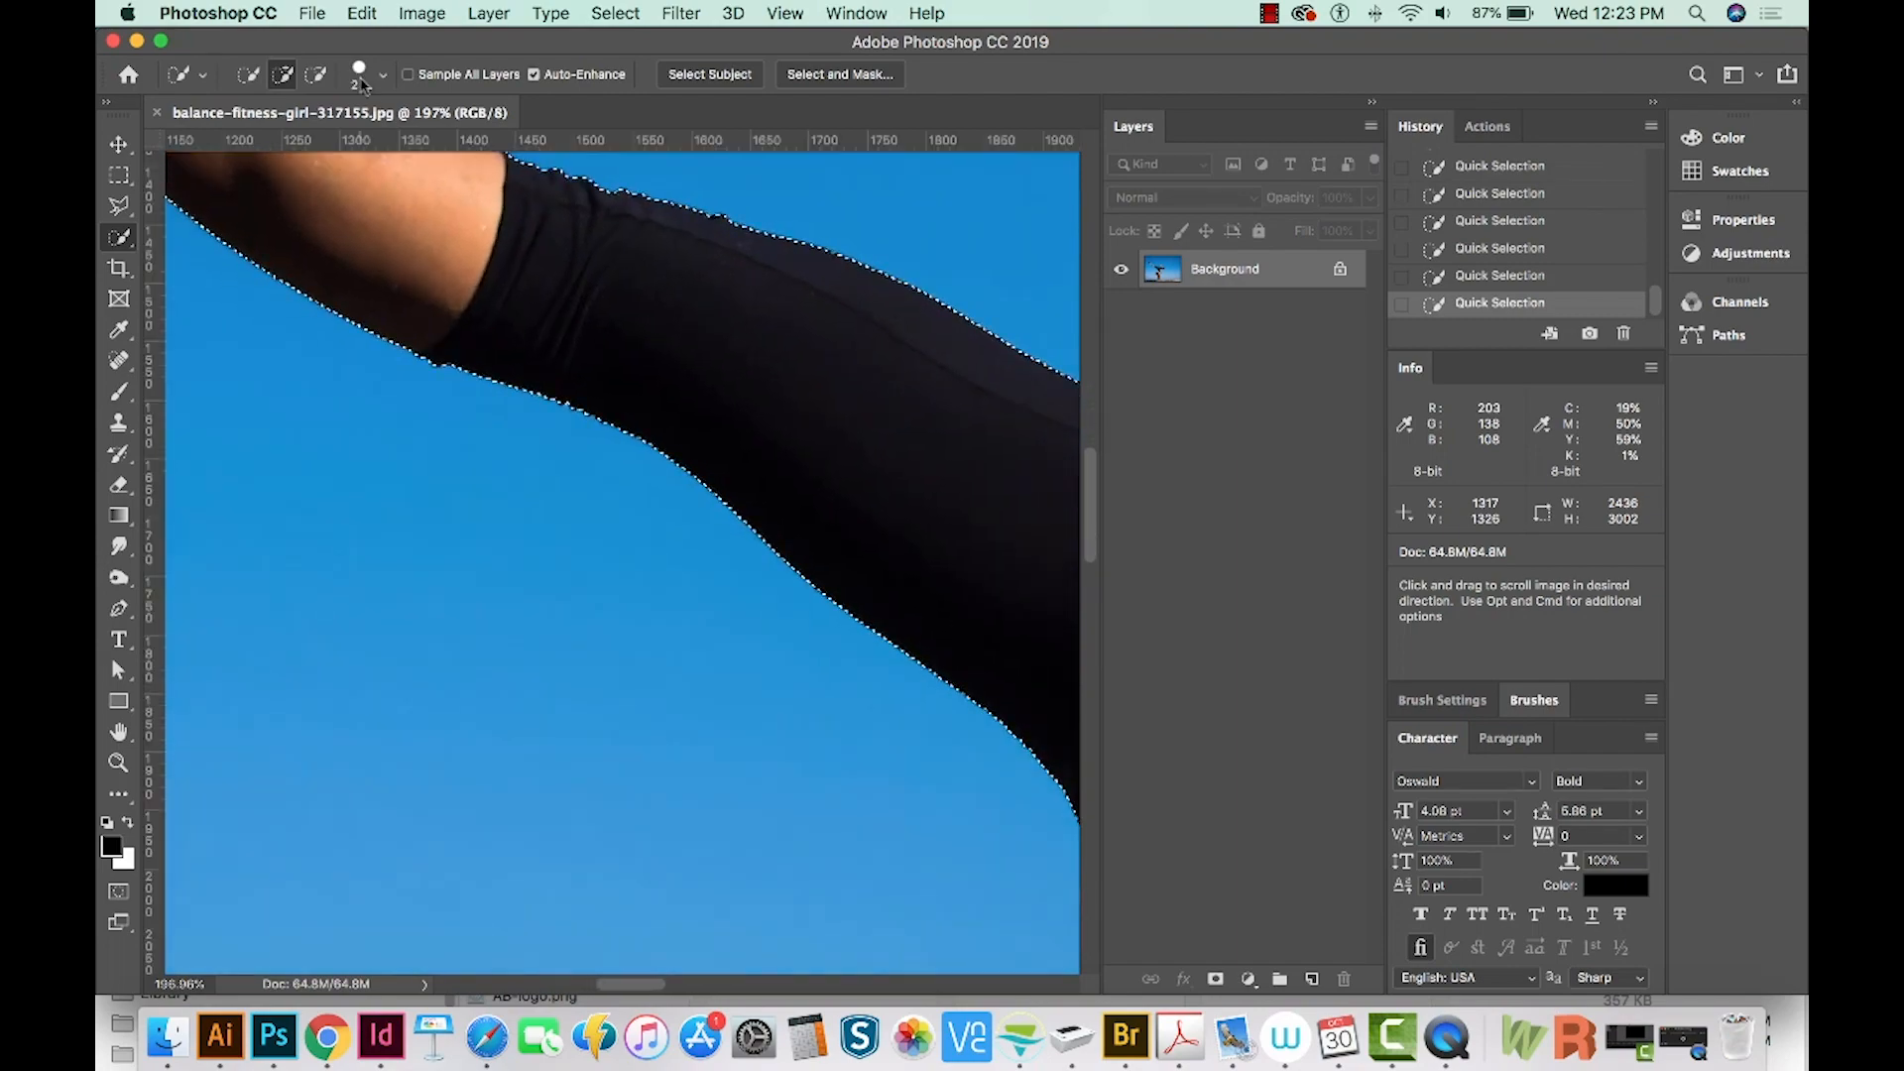
pyautogui.press('super+minus')
pyautogui.press('super+minus')
pyautogui.moveTo(776, 613); pyautogui.dragTo(580, 166)
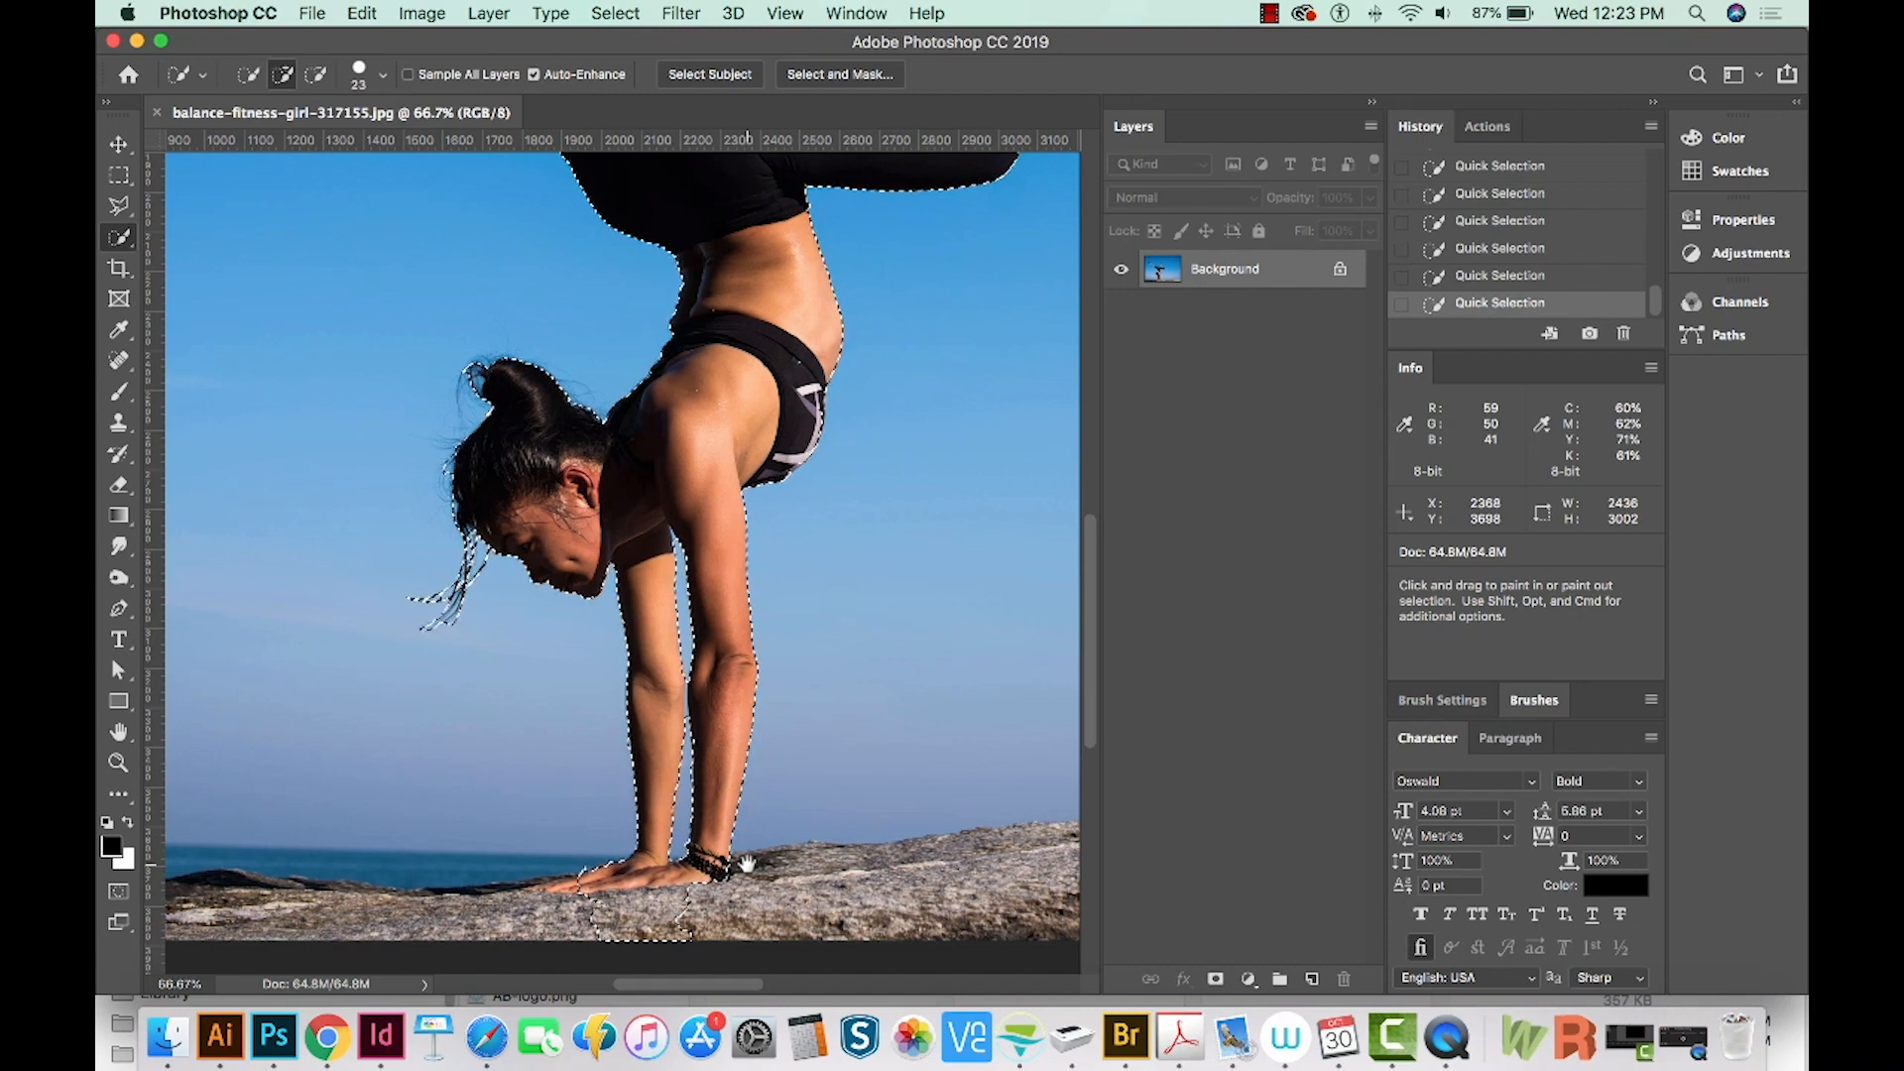
pyautogui.moveTo(801, 574); pyautogui.dragTo(829, 751)
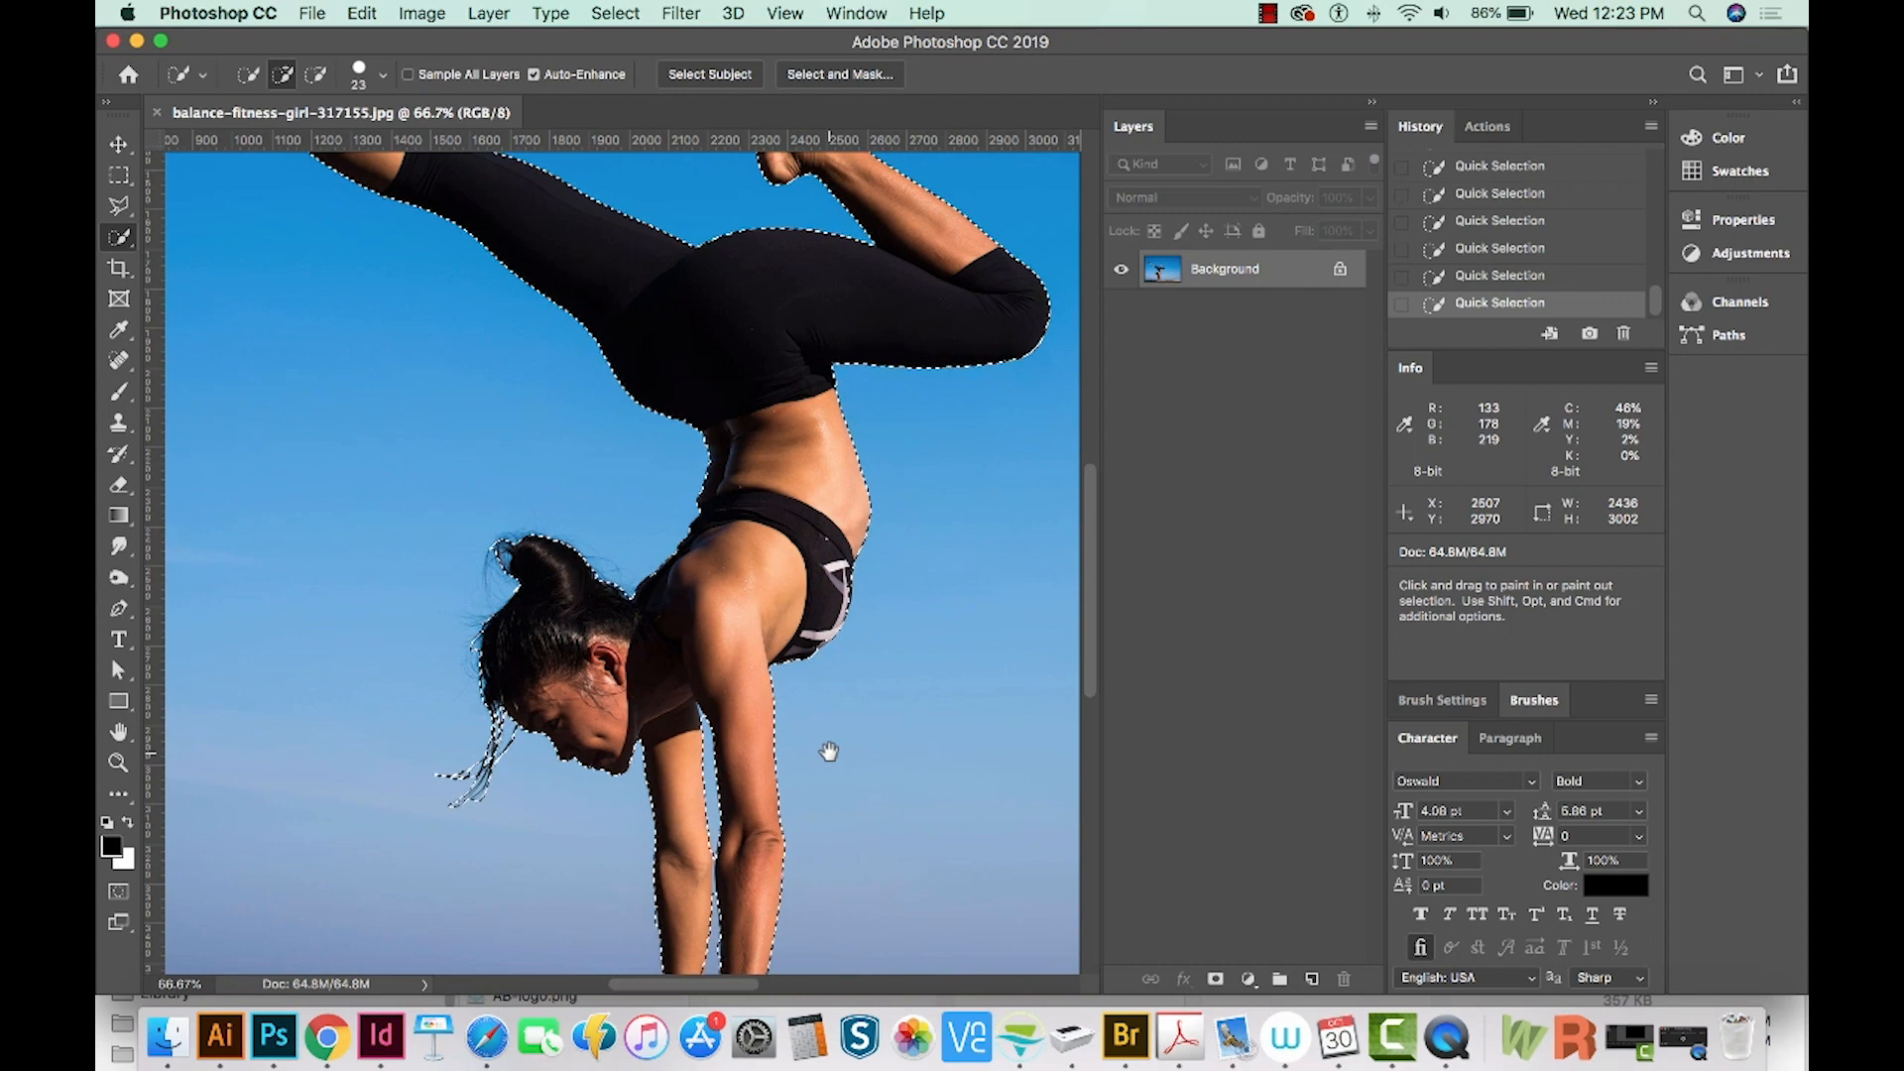
pyautogui.press('q')
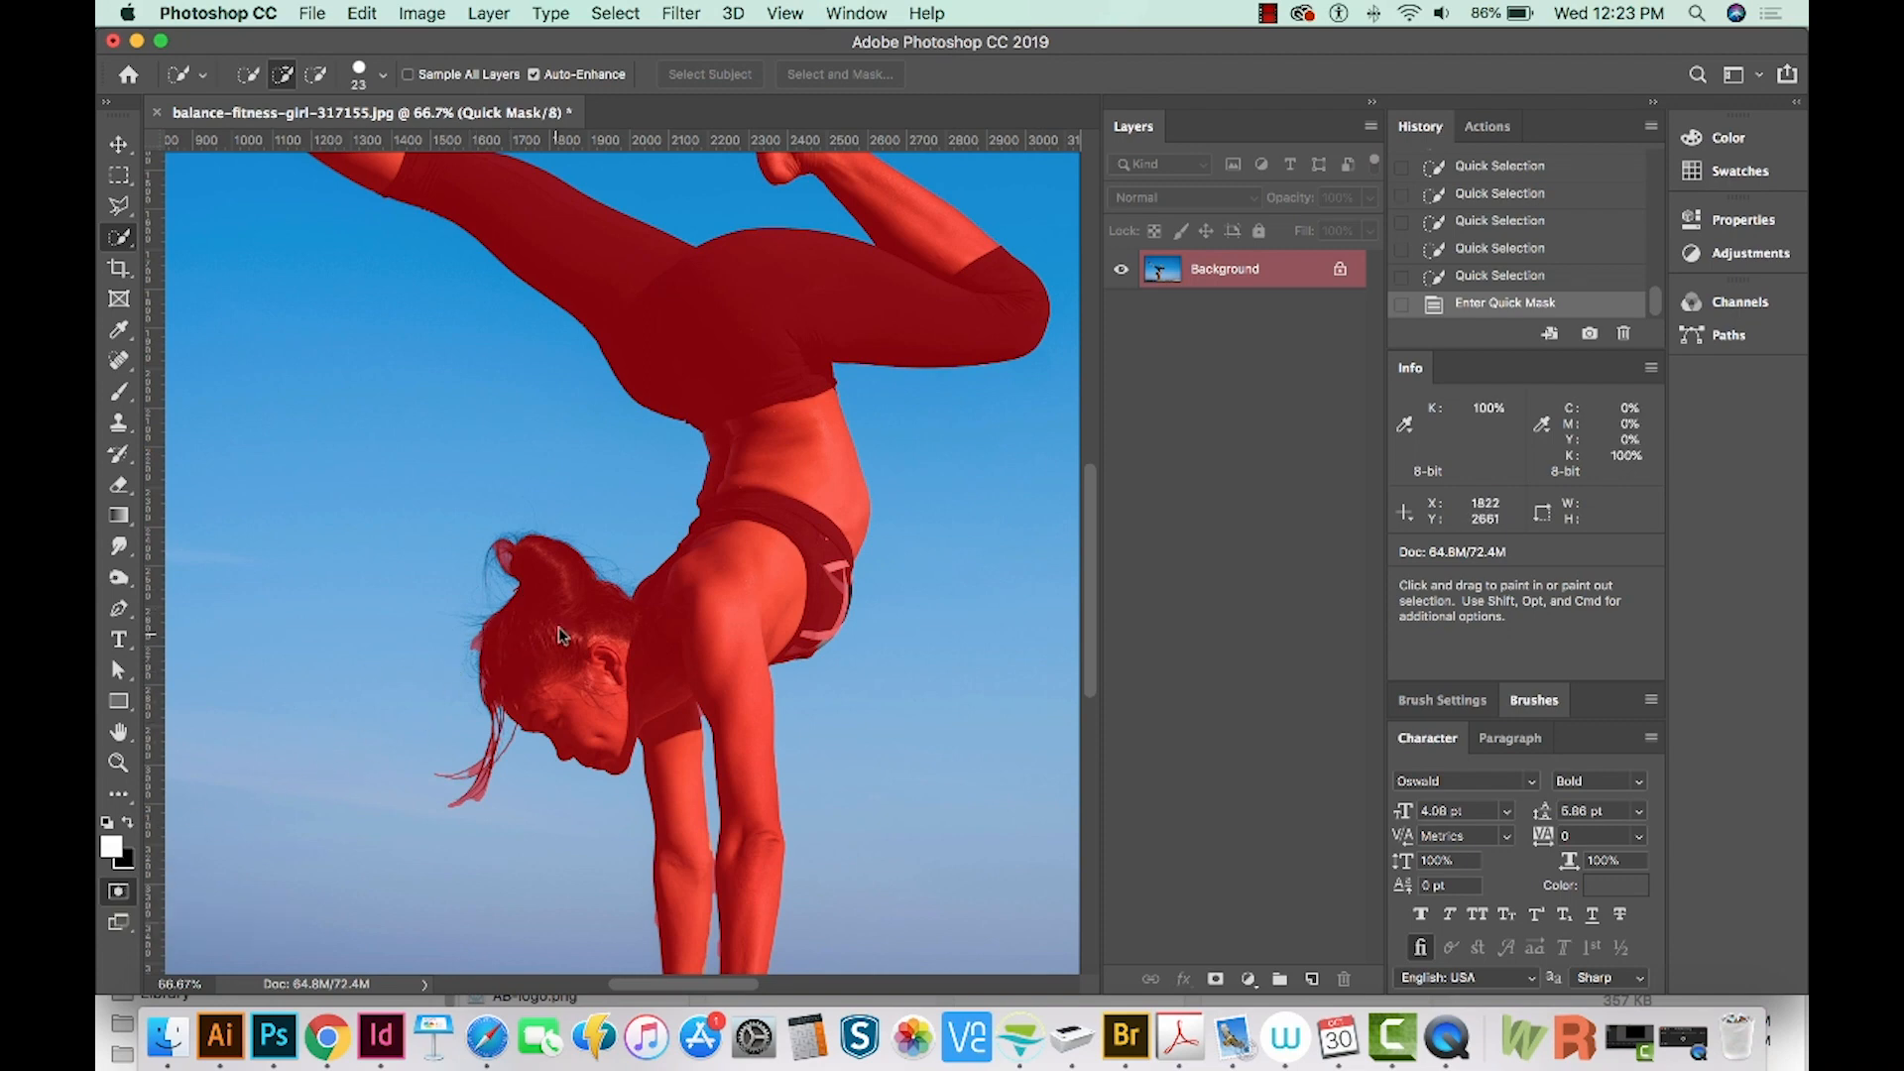
pyautogui.press('space')
pyautogui.moveTo(570, 633)
pyautogui.mouseDown()
pyautogui.moveTo(667, 753)
pyautogui.moveTo(723, 753)
pyautogui.moveTo(705, 867)
pyautogui.moveTo(677, 721)
pyautogui.moveTo(621, 629)
pyautogui.mouseUp()
# - Paint the excess mask out of the sky gap between the two side strands with the Brush tool, refining with a 4 px size
pyautogui.press('z')
pyautogui.moveTo(489, 821); pyautogui.dragTo(720, 656)
pyautogui.press('b')
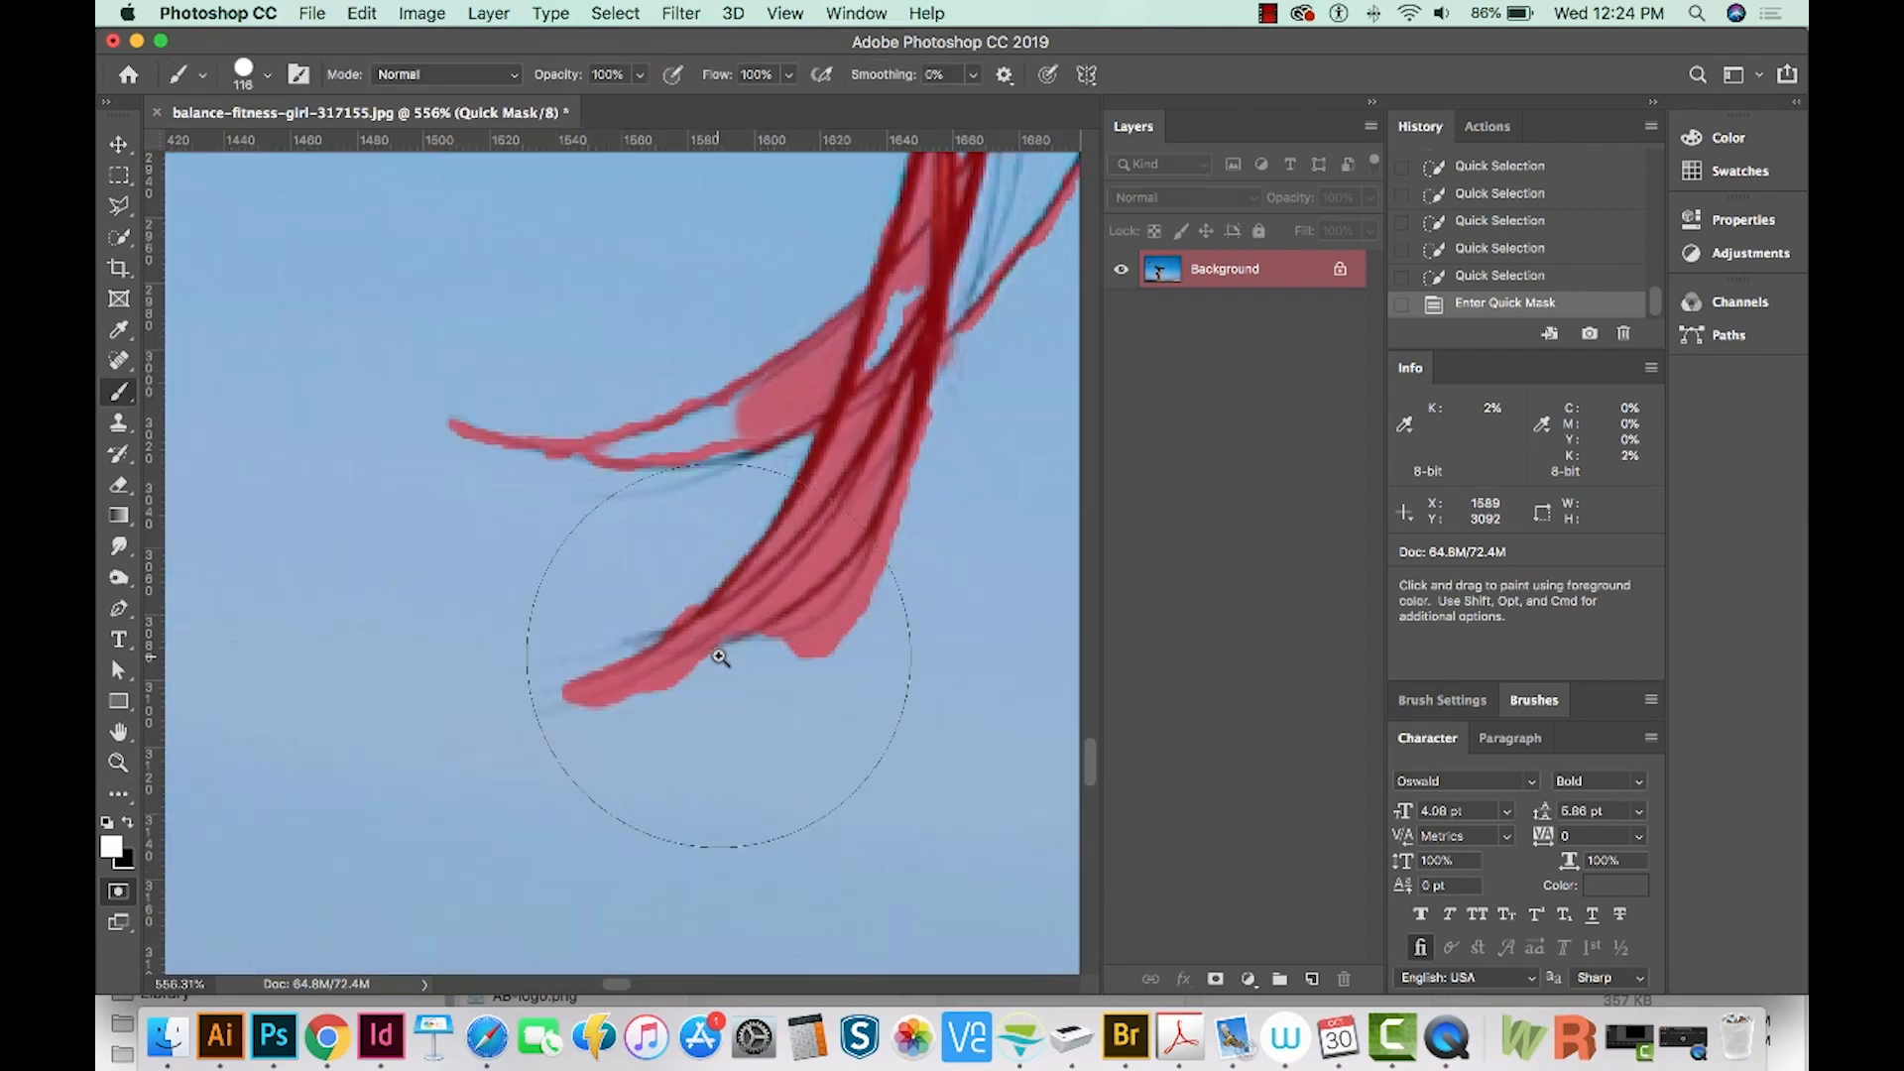
pyautogui.moveTo(836, 615)
pyautogui.mouseDown()
pyautogui.moveTo(625, 595)
pyautogui.moveTo(474, 621)
pyautogui.mouseUp()
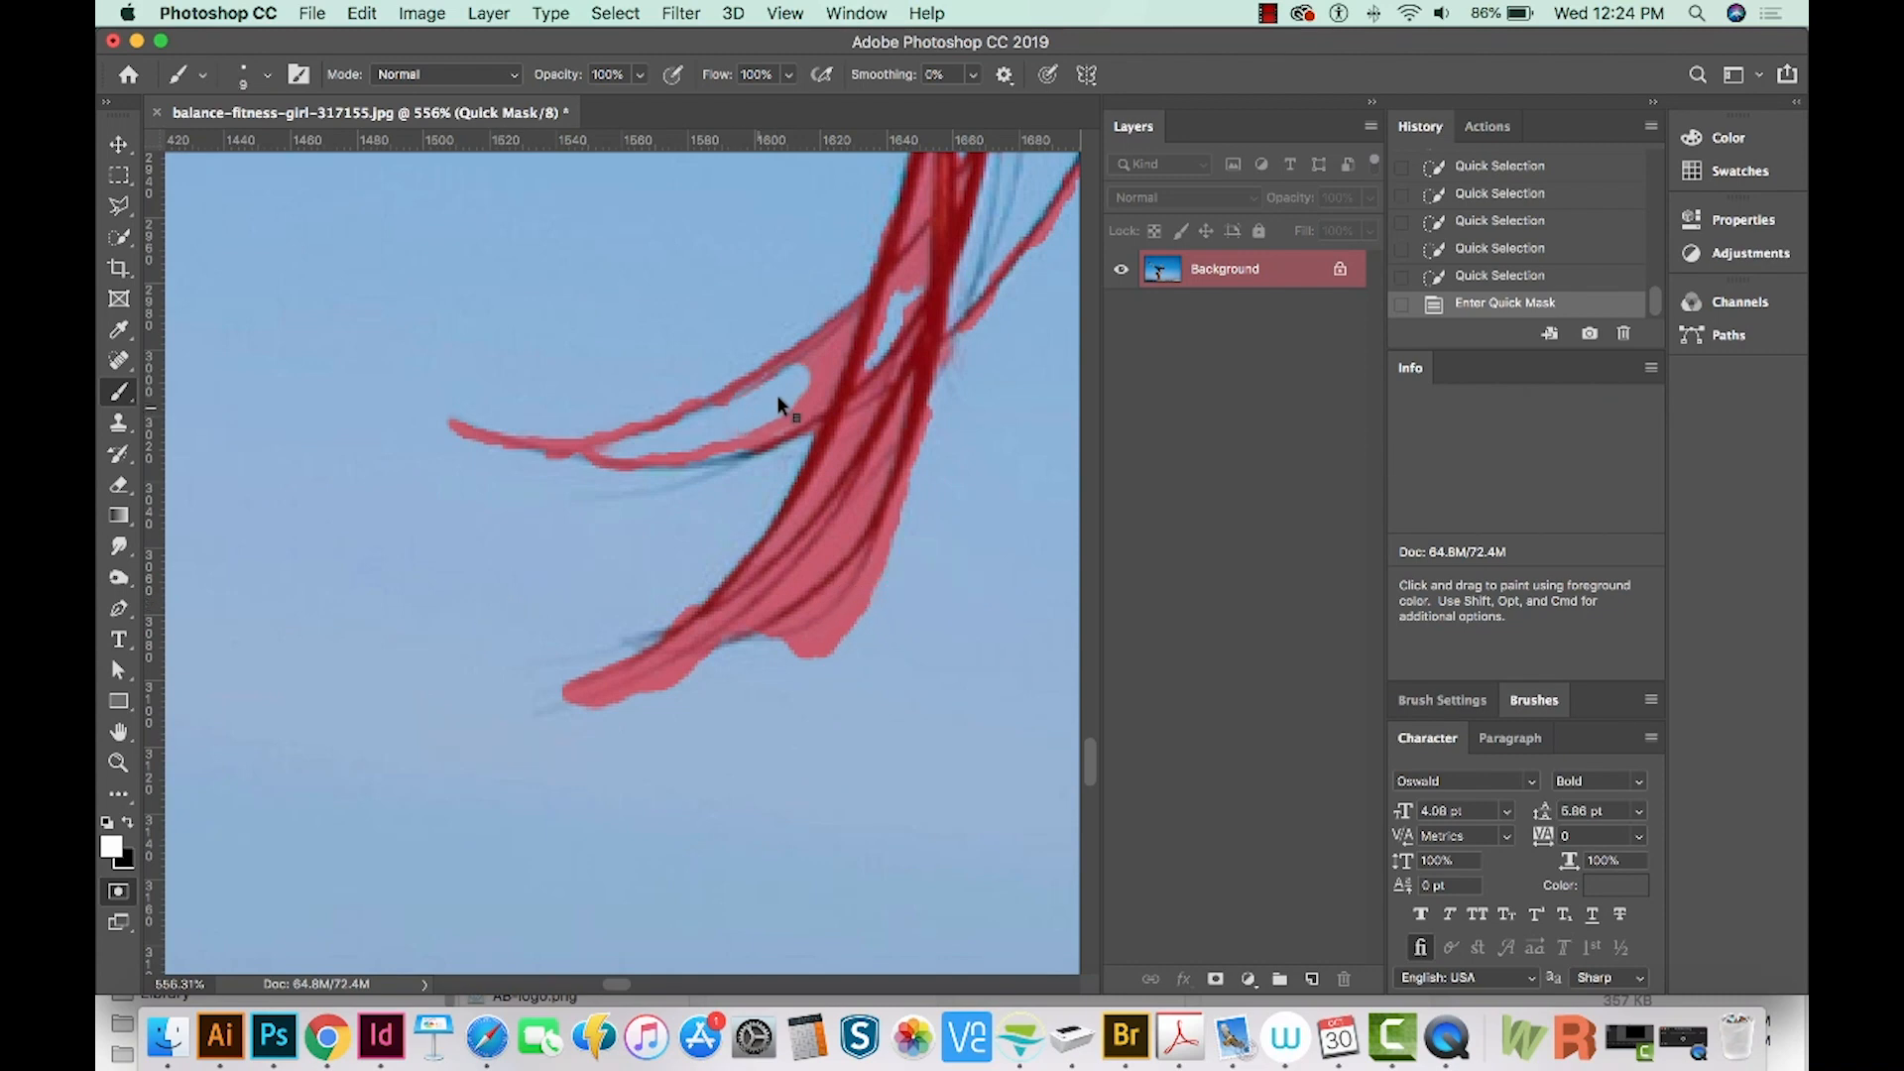
pyautogui.moveTo(812, 387)
pyautogui.mouseDown()
pyautogui.moveTo(777, 412)
pyautogui.moveTo(812, 377)
pyautogui.mouseUp()
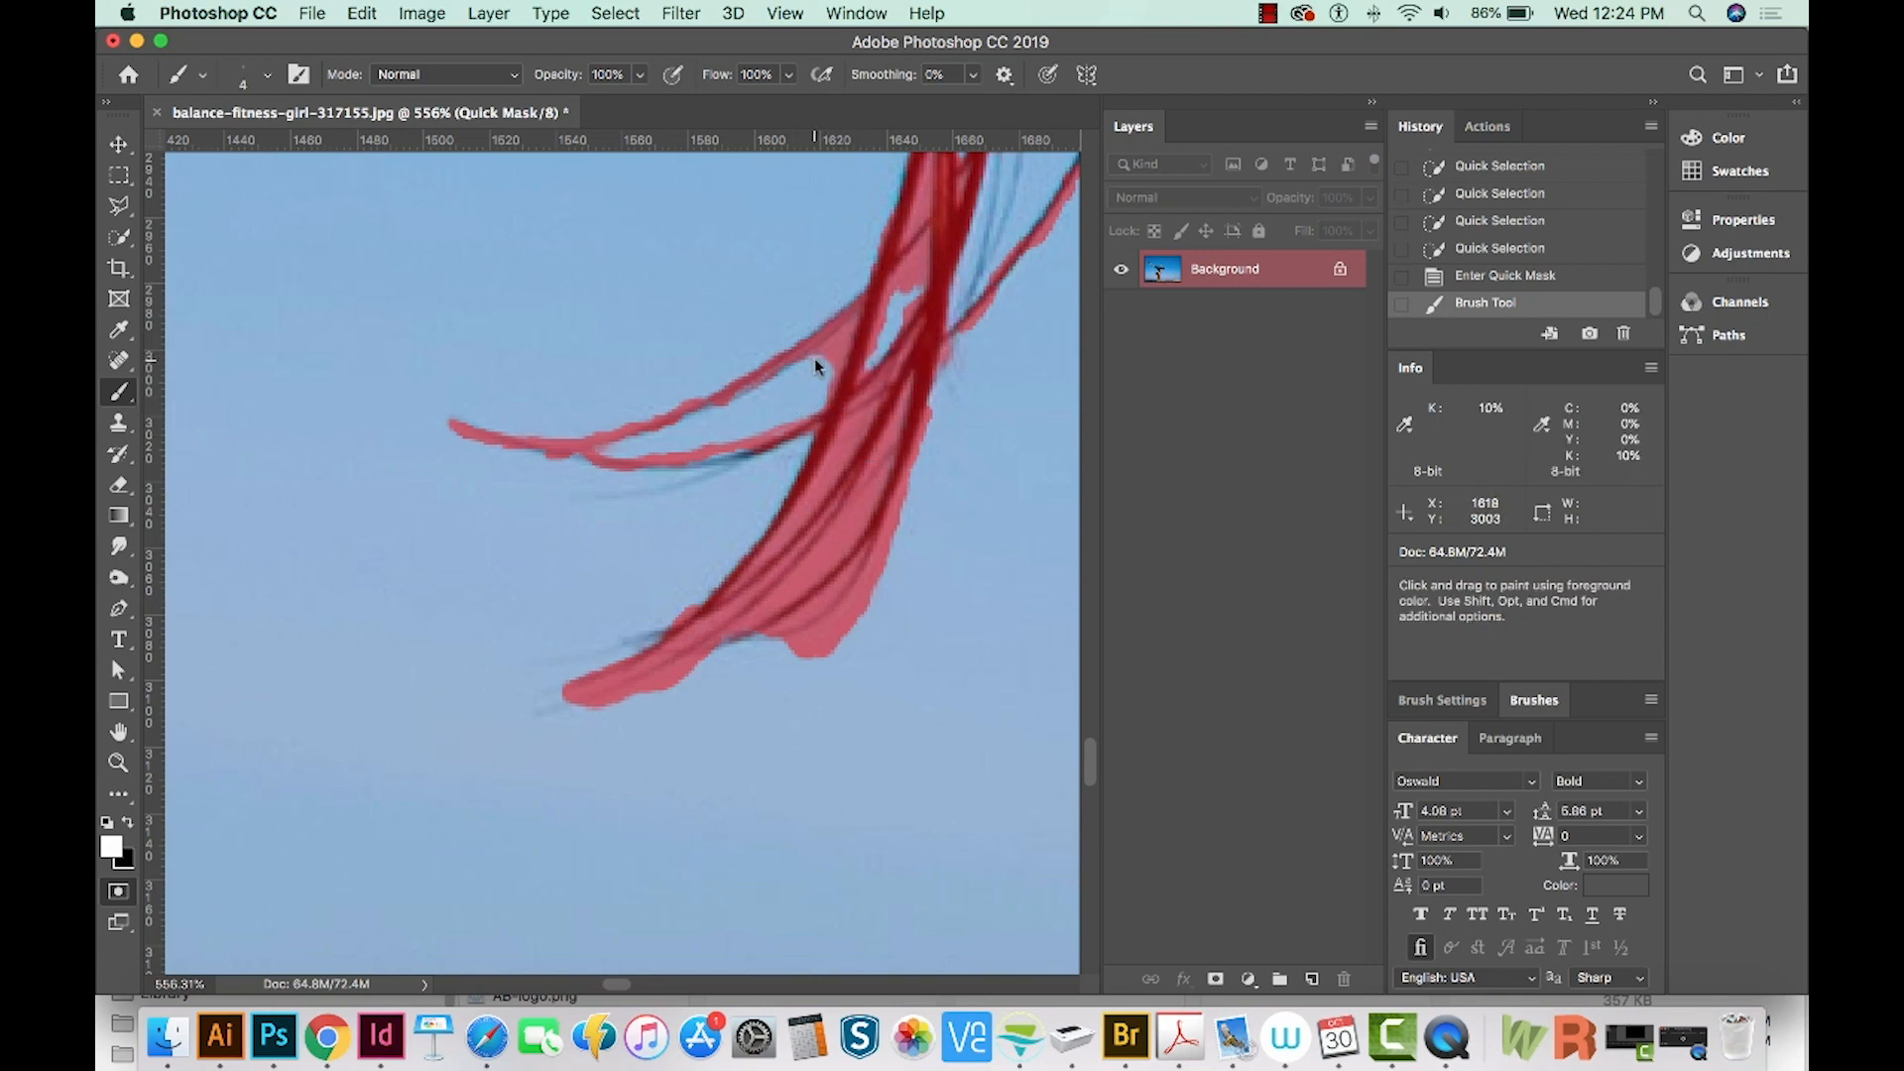
pyautogui.moveTo(845, 347); pyautogui.dragTo(833, 375)
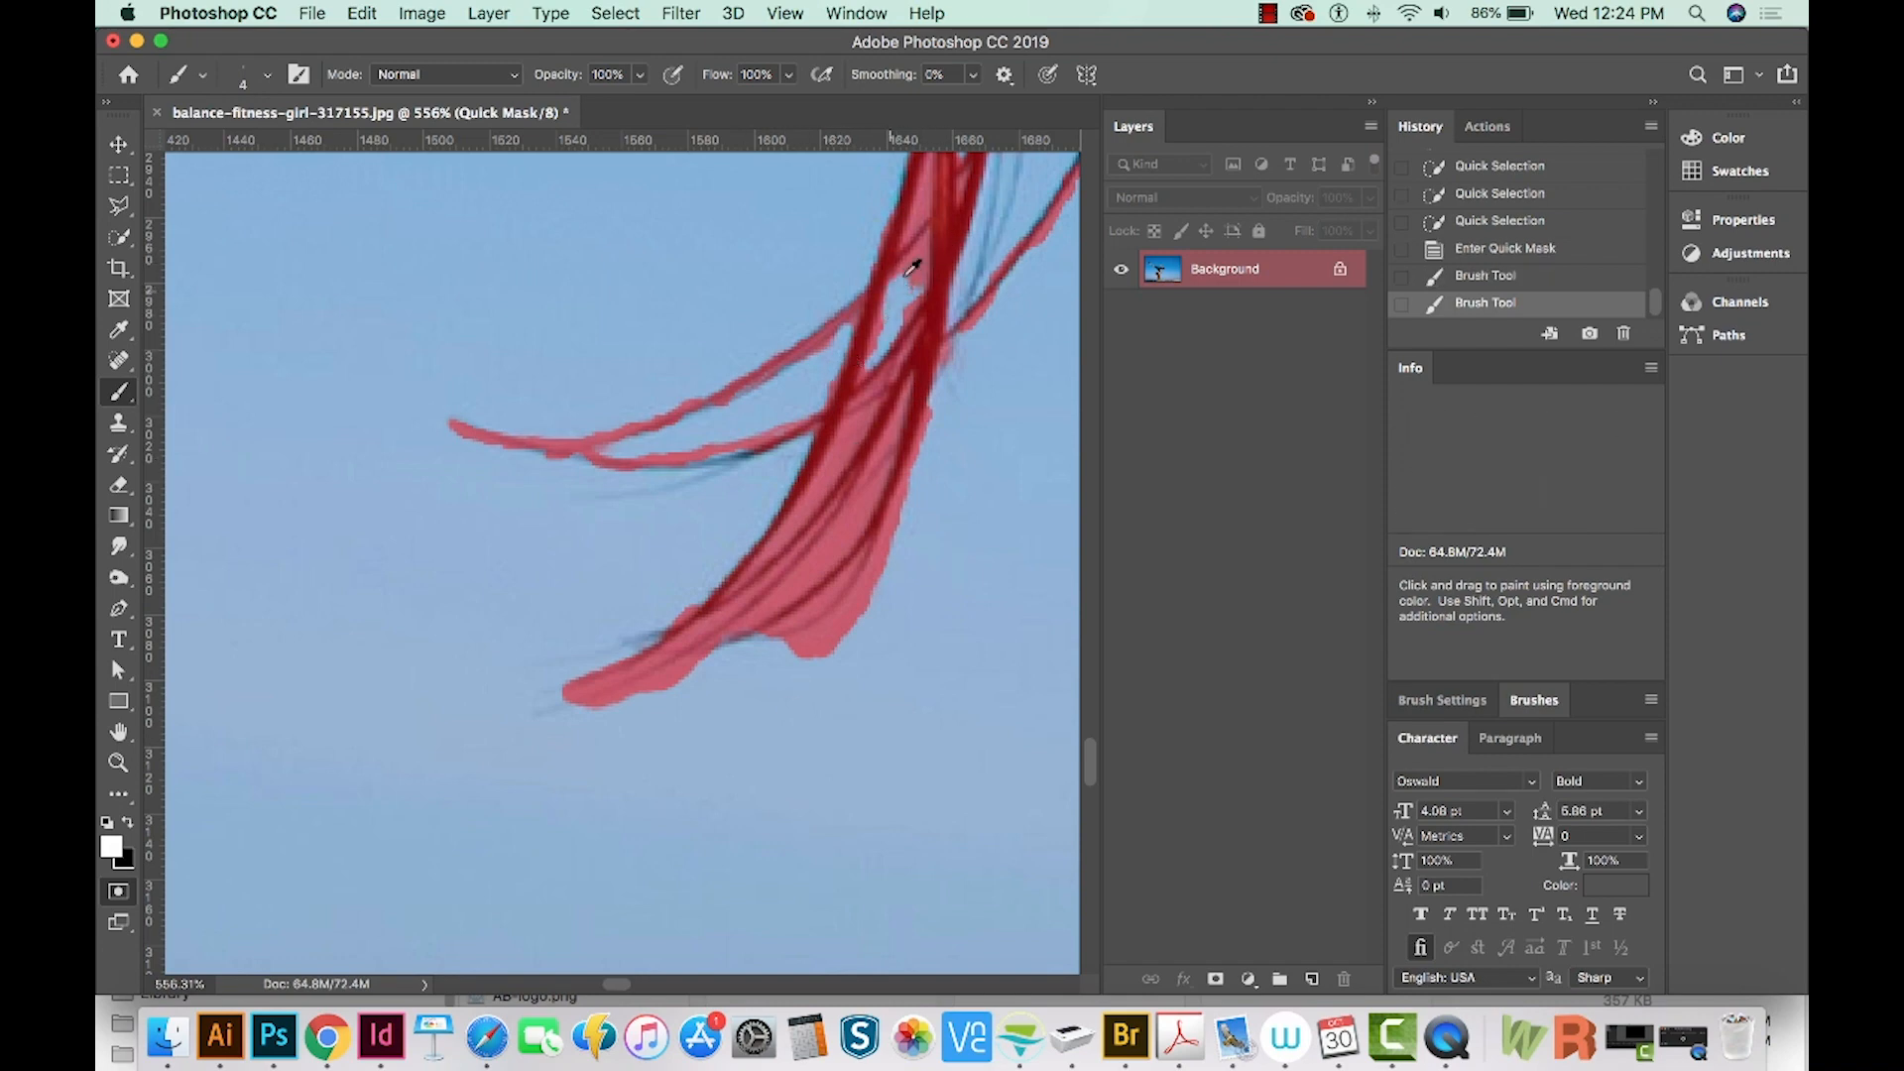
# - Clear the mask from the gaps between the thick hanging strands with the 4 px brush and exit Quick Mask mode
pyautogui.moveTo(933, 243); pyautogui.dragTo(878, 362)
pyautogui.moveTo(922, 263); pyautogui.dragTo(884, 361)
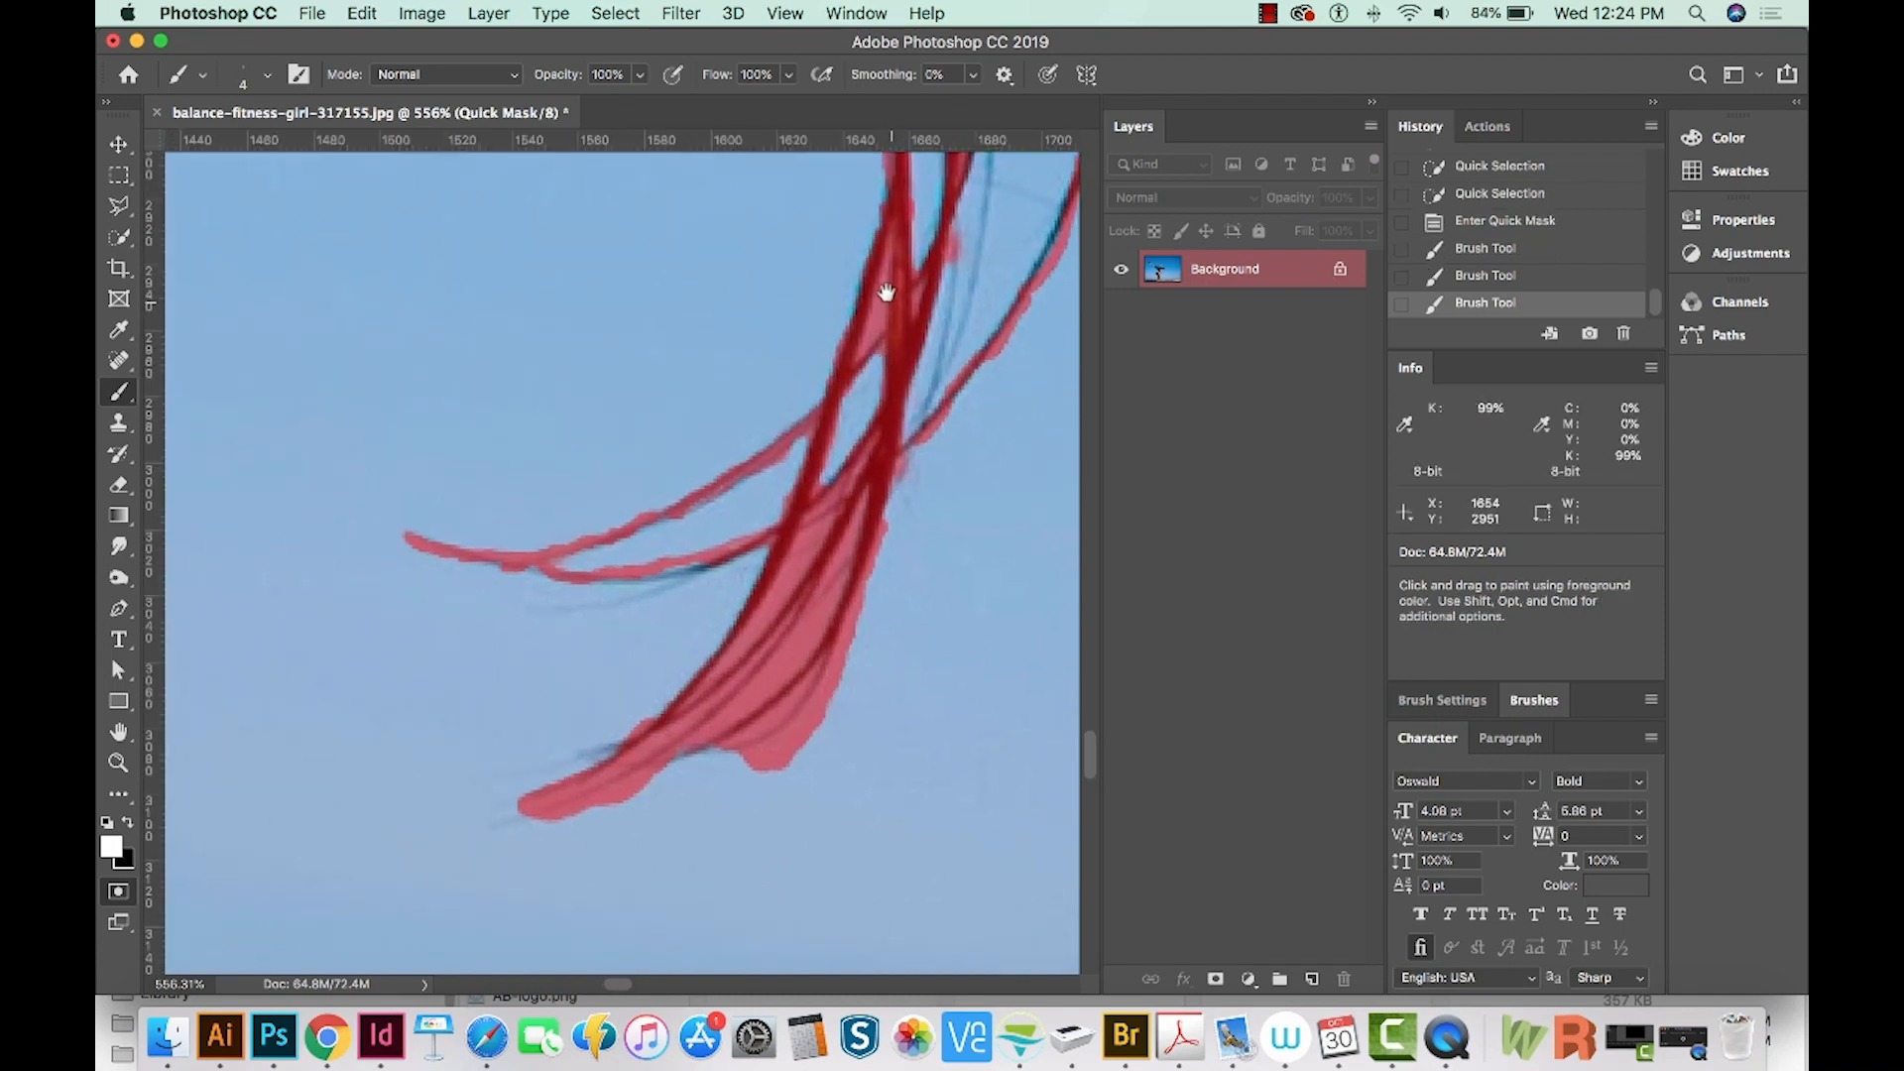
pyautogui.moveTo(884, 266); pyautogui.dragTo(870, 342)
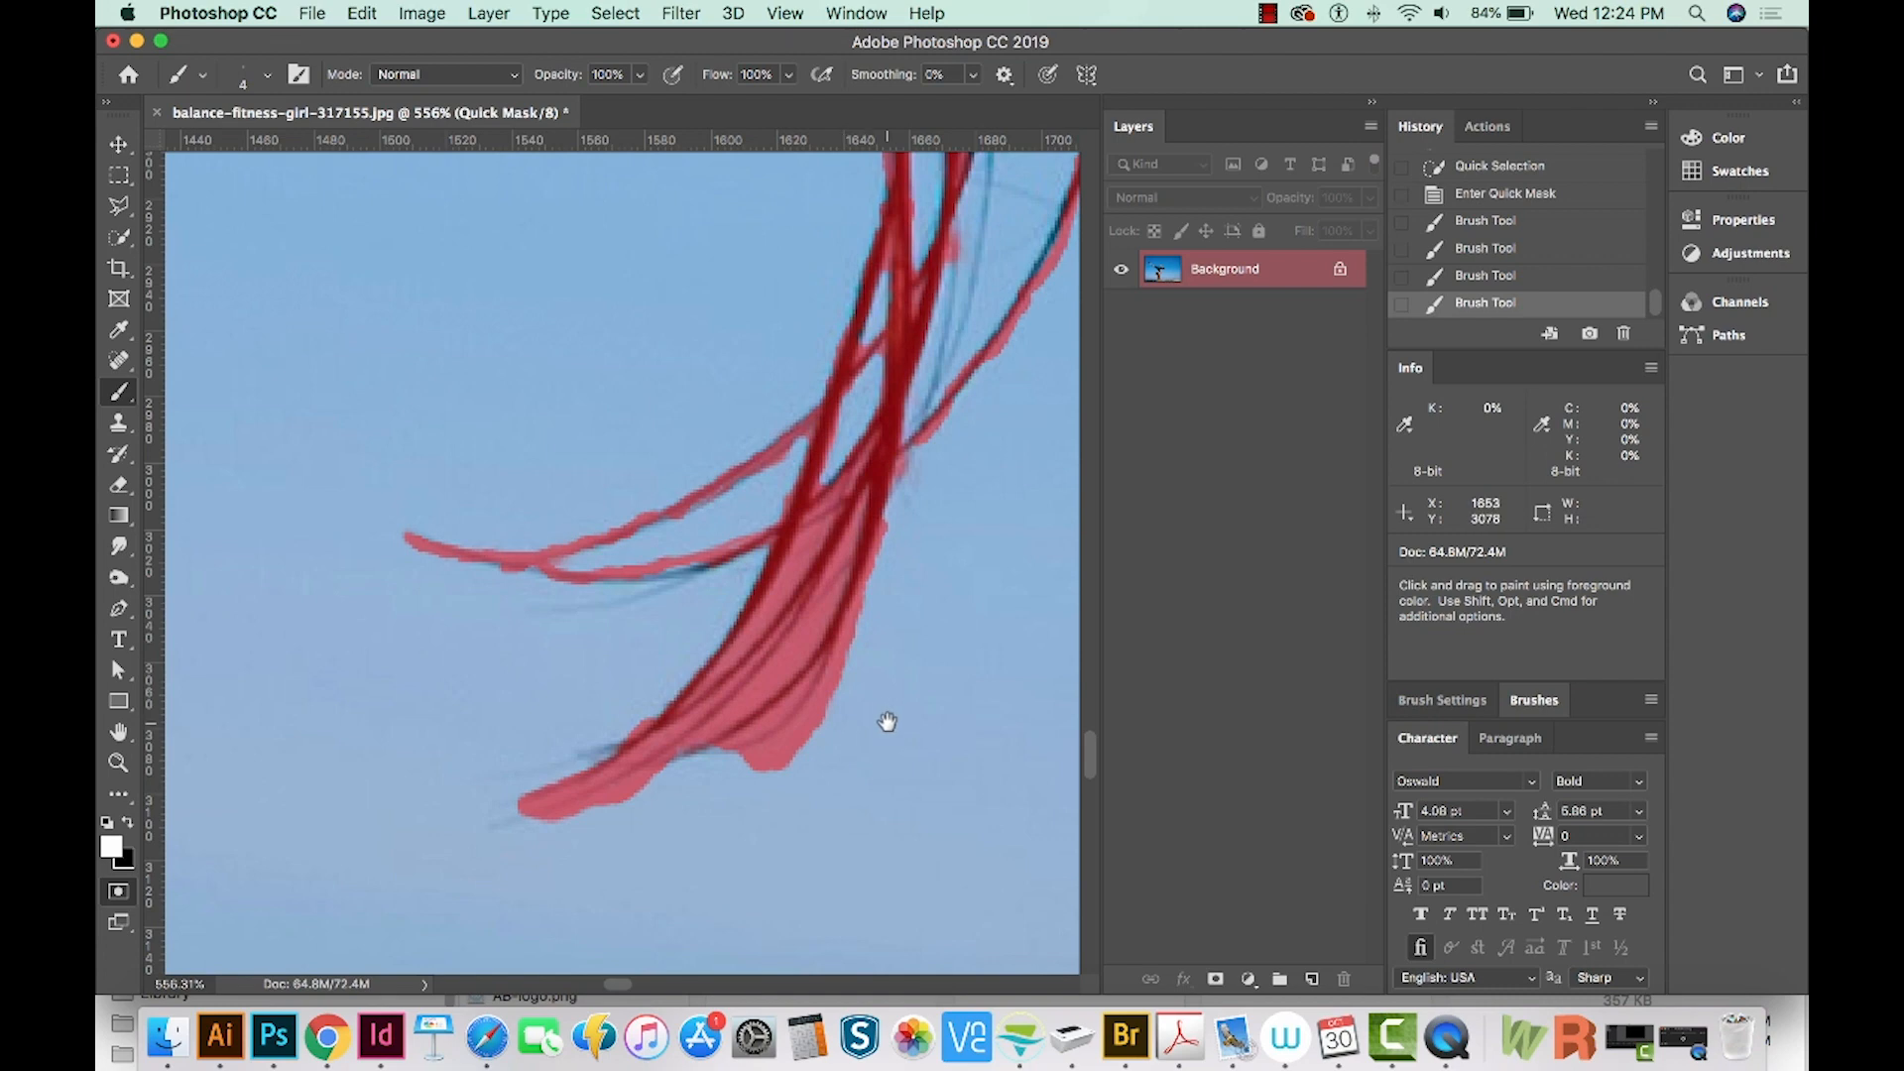
pyautogui.press('q')
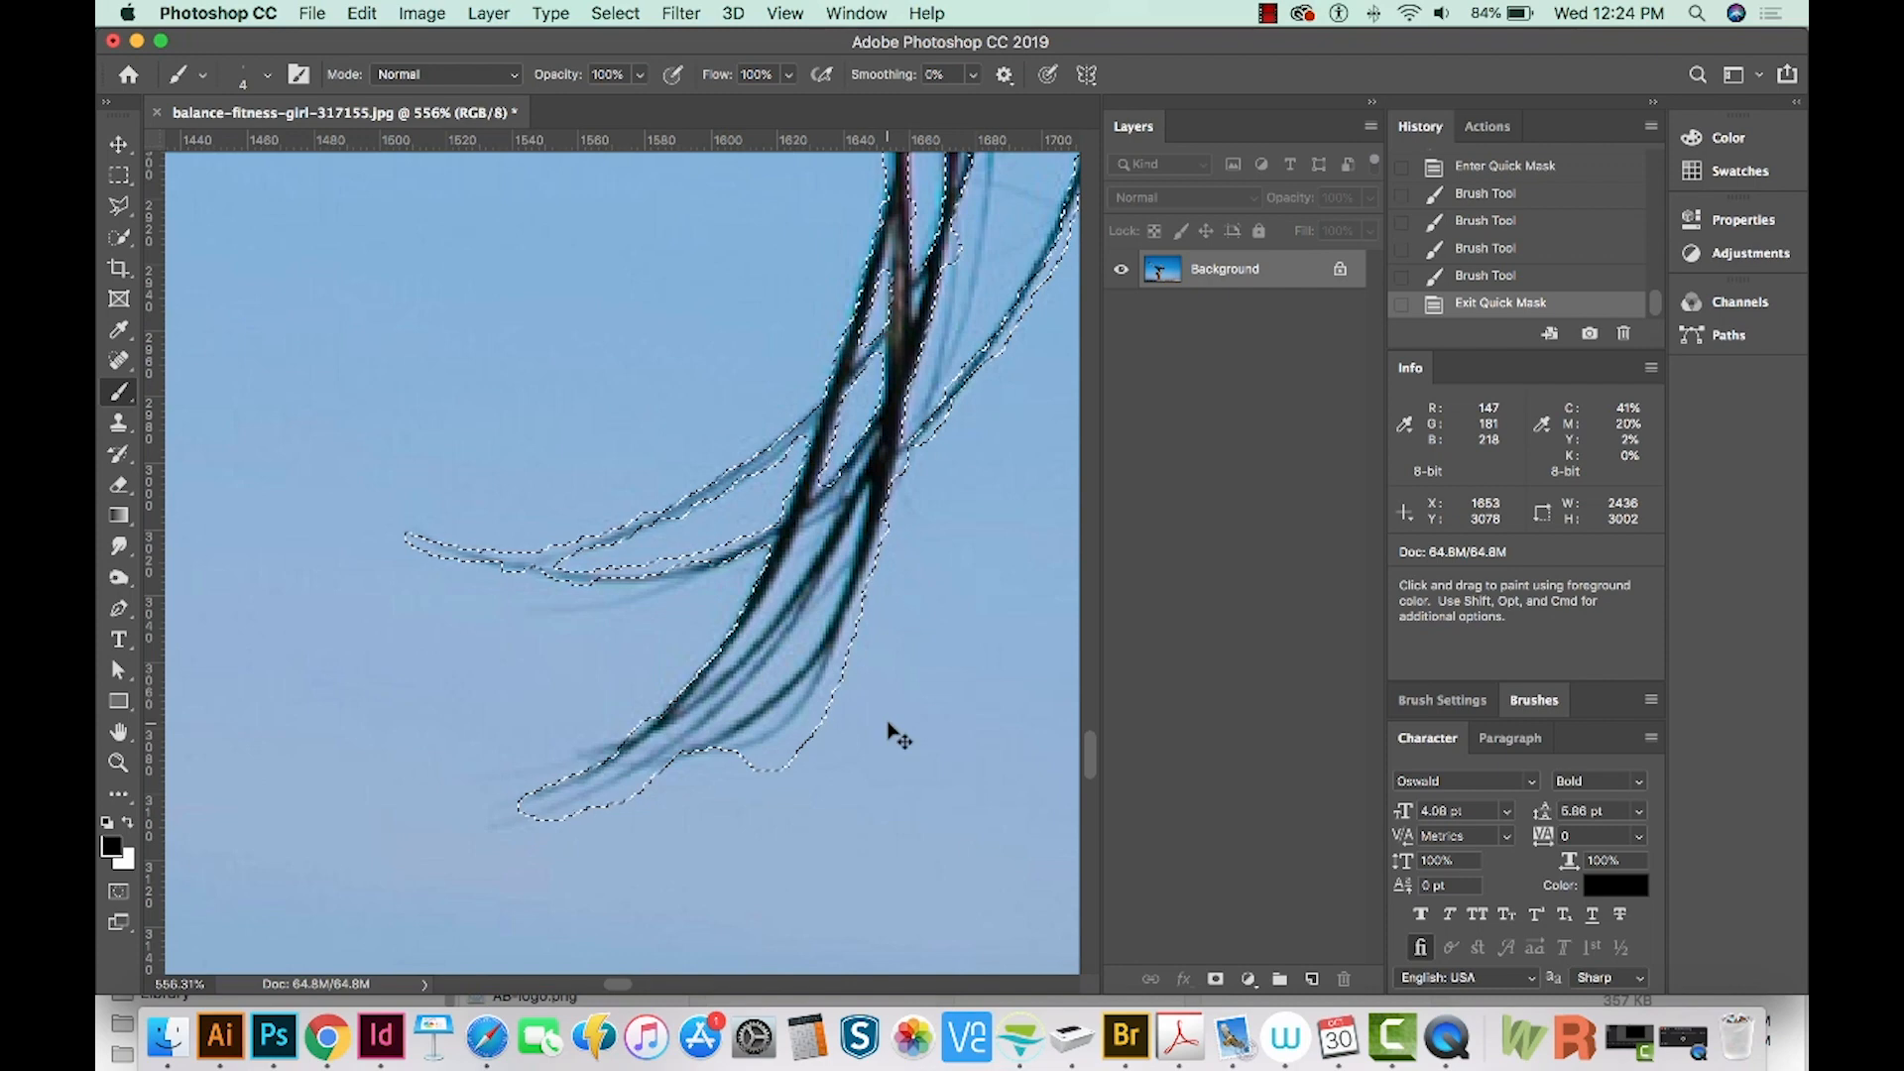
# - Add a layer mask from the selection to hide the sky and rock background around the woman
pyautogui.press('super+minus')
pyautogui.press('super+minus')
pyautogui.press('super+minus')
pyautogui.press('super+minus')
pyautogui.press('super+minus')
pyautogui.press('super+minus')
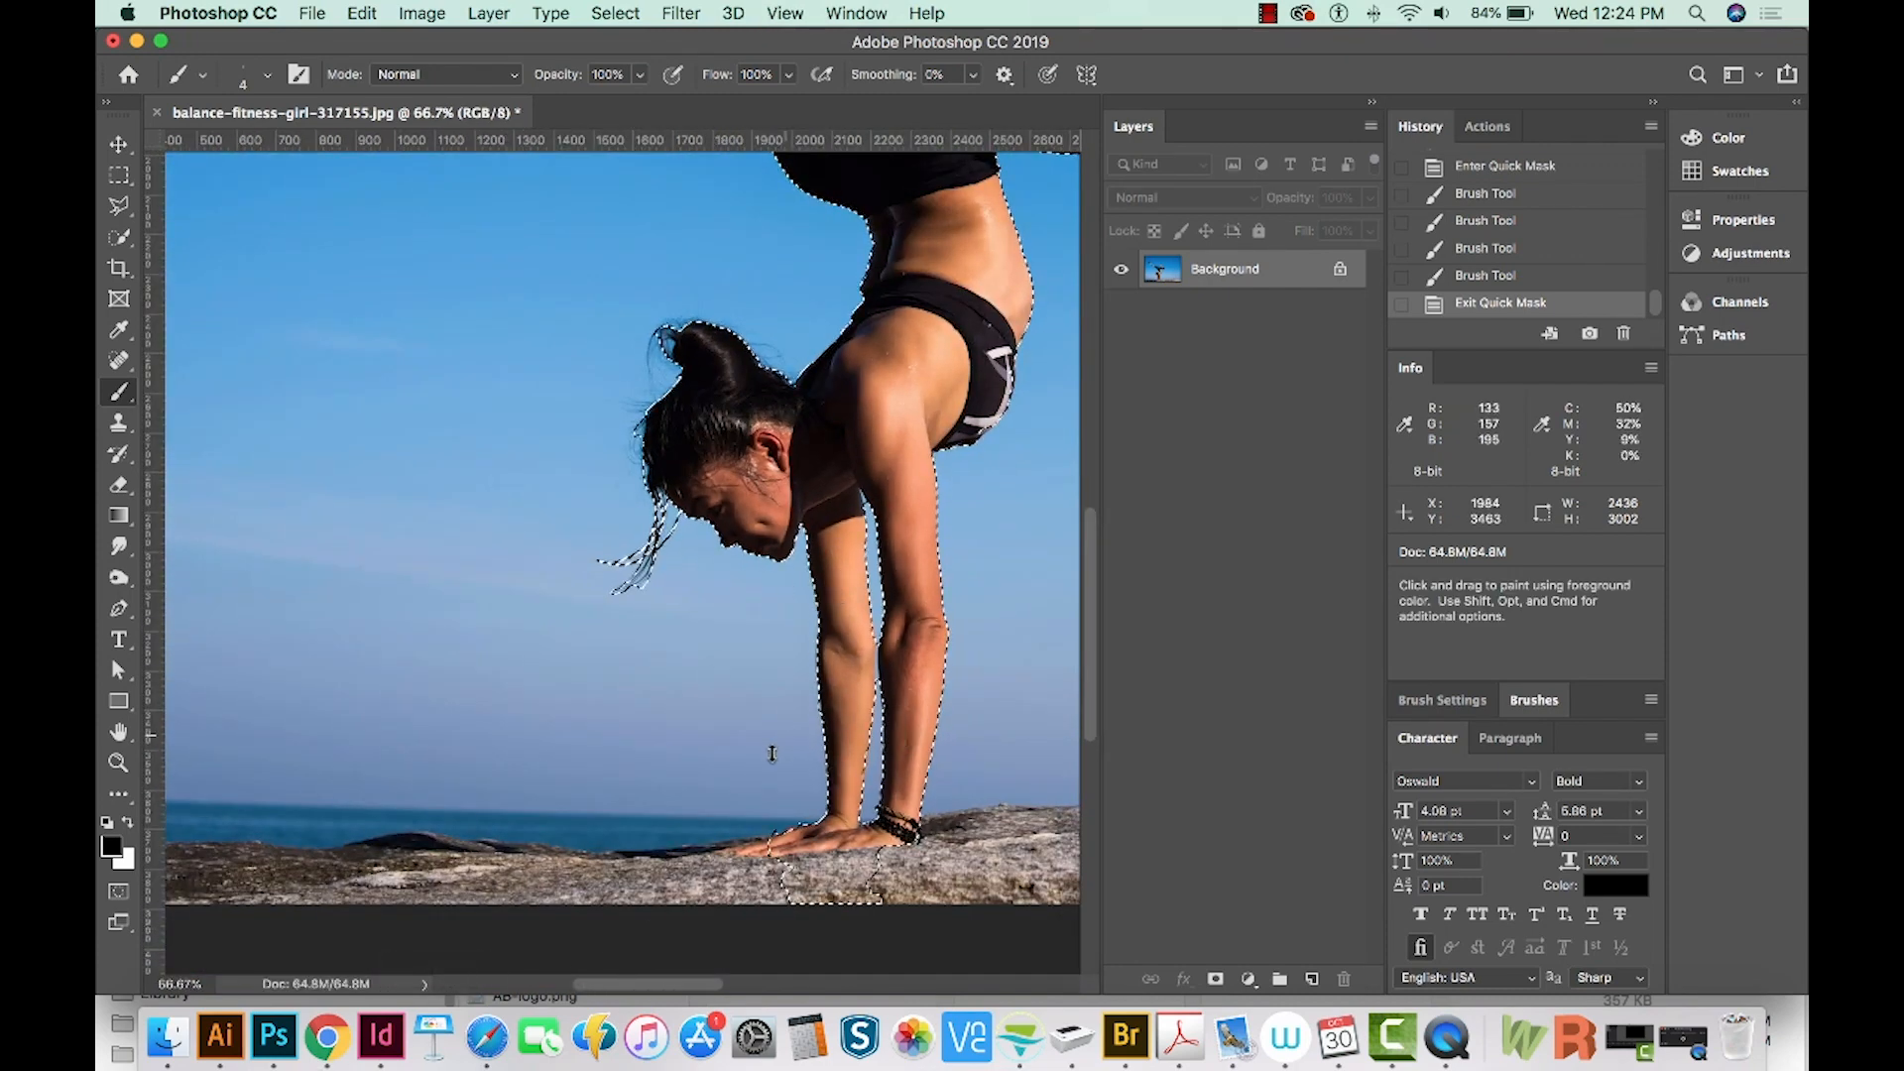
pyautogui.scroll(5, 844, 821)
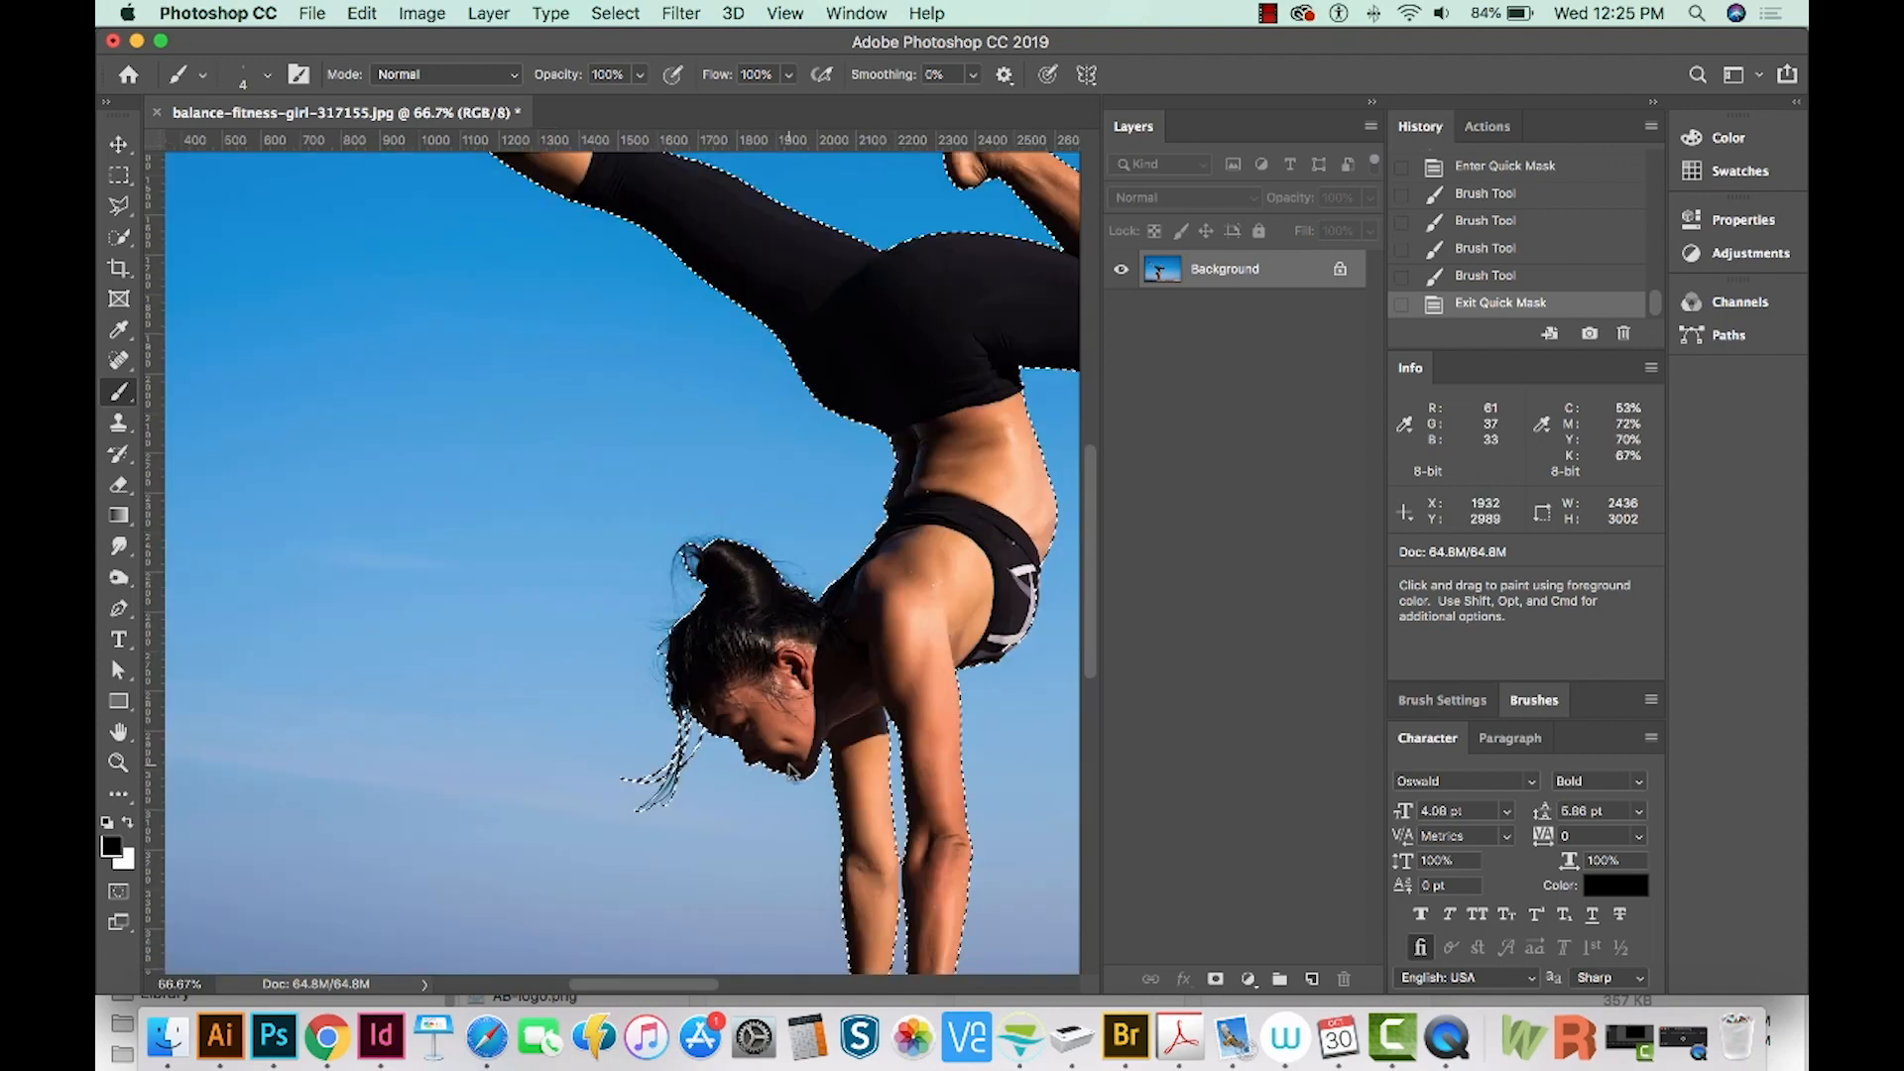
pyautogui.press('z')
pyautogui.moveTo(696, 797); pyautogui.dragTo(762, 746)
pyautogui.press('space')
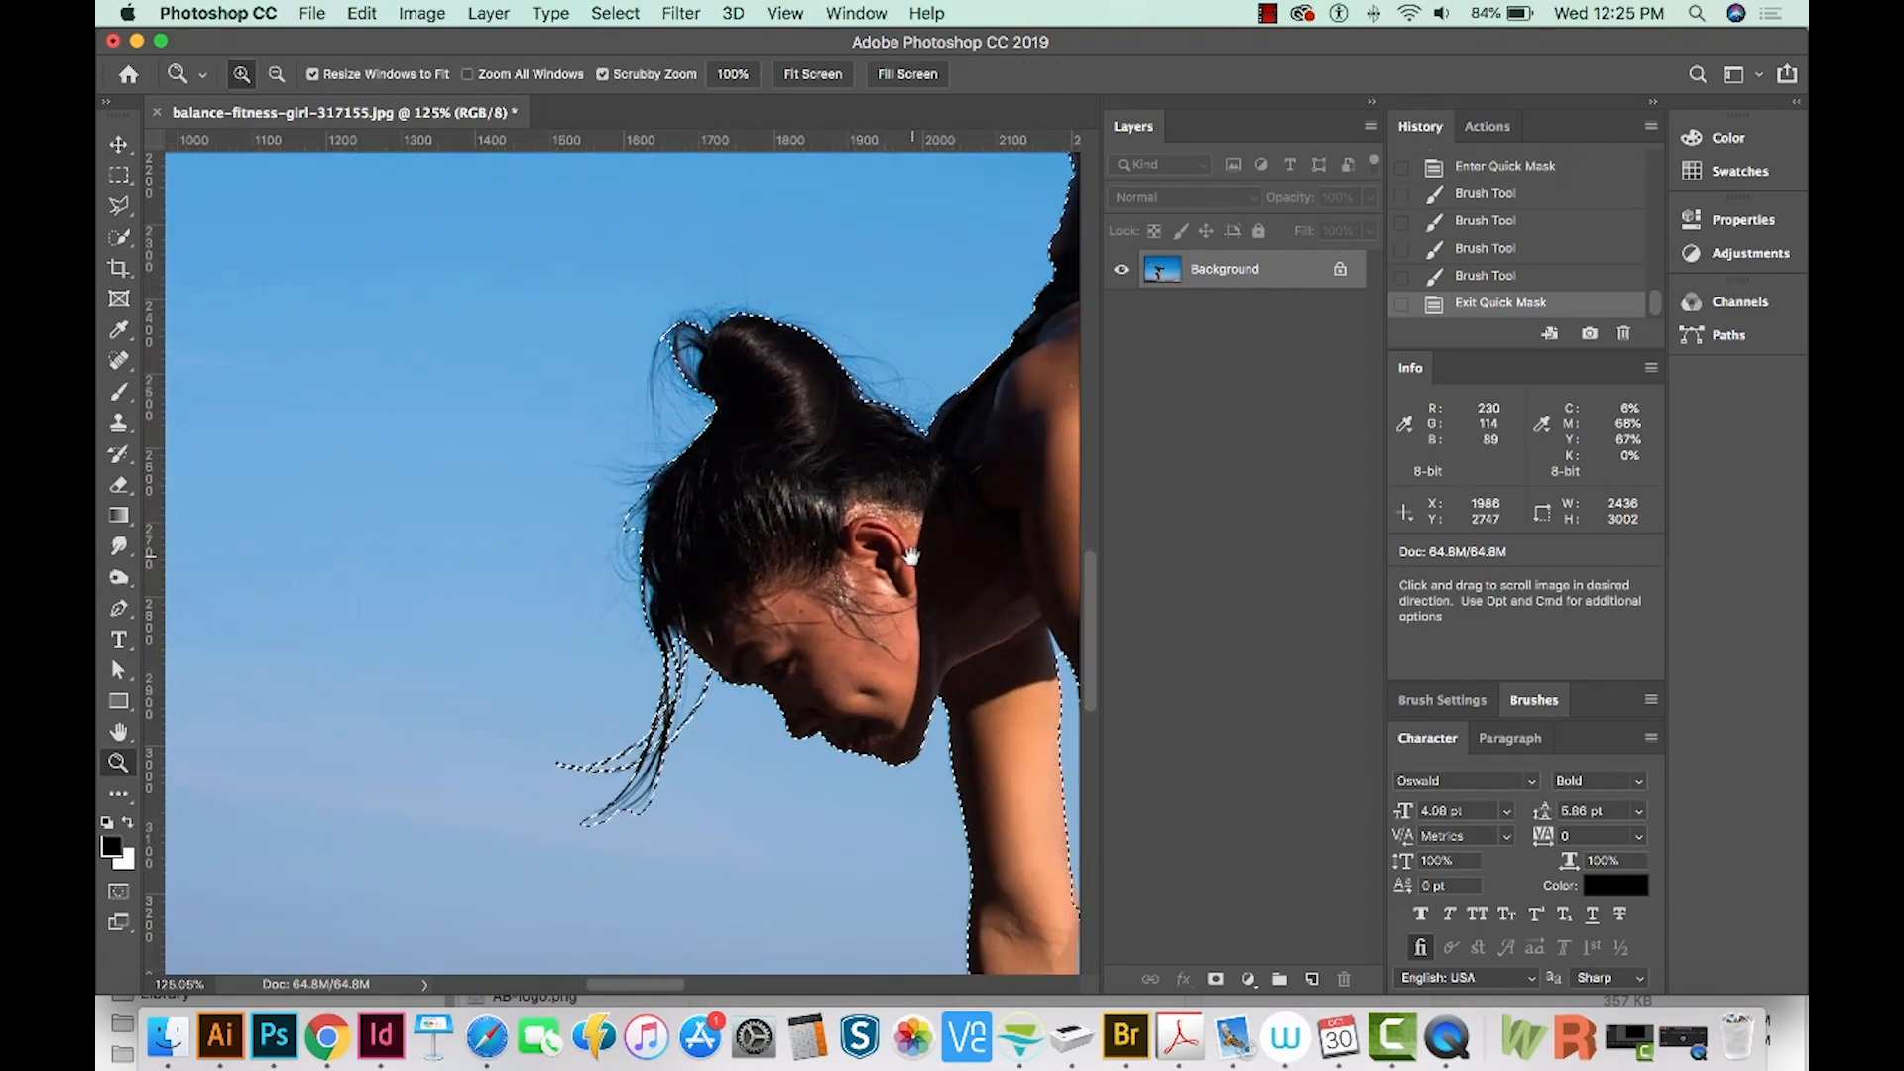
pyautogui.moveTo(906, 554); pyautogui.dragTo(738, 581)
pyautogui.press('super+r')
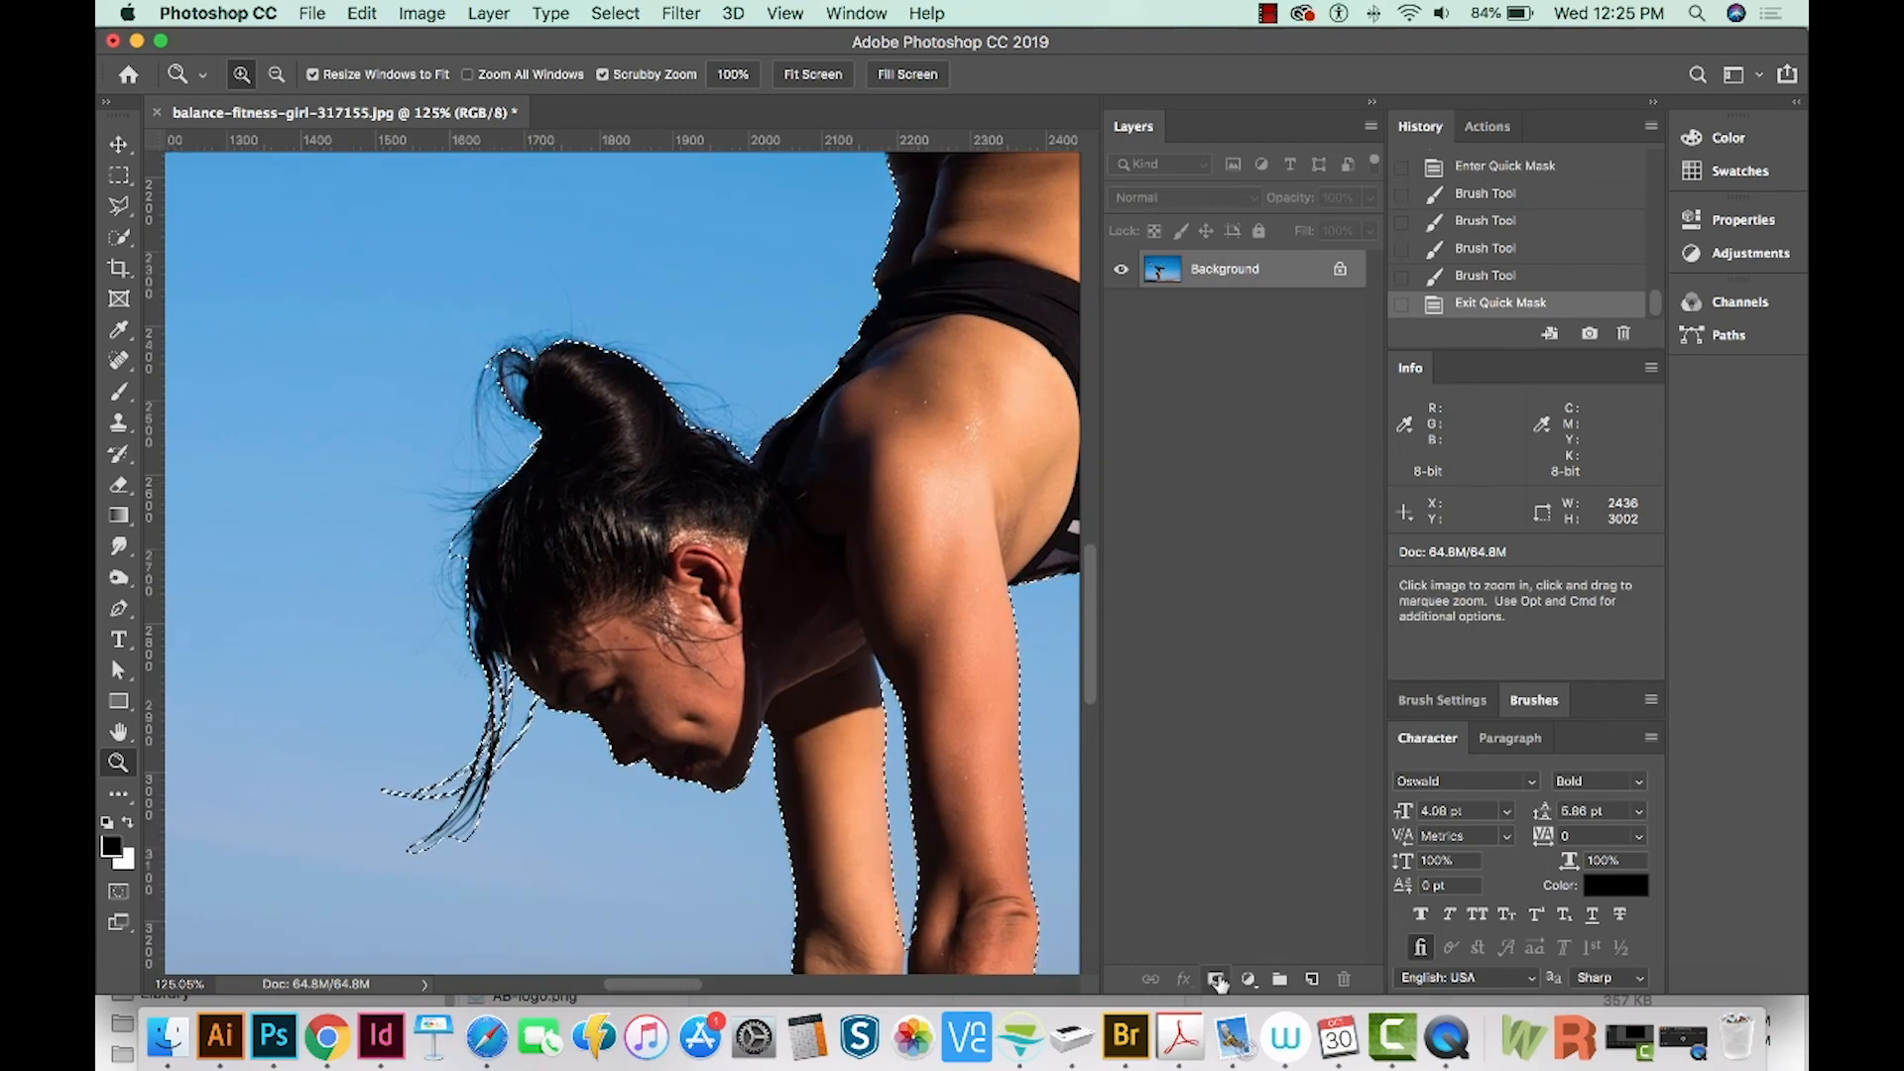
pyautogui.click(1215, 980)
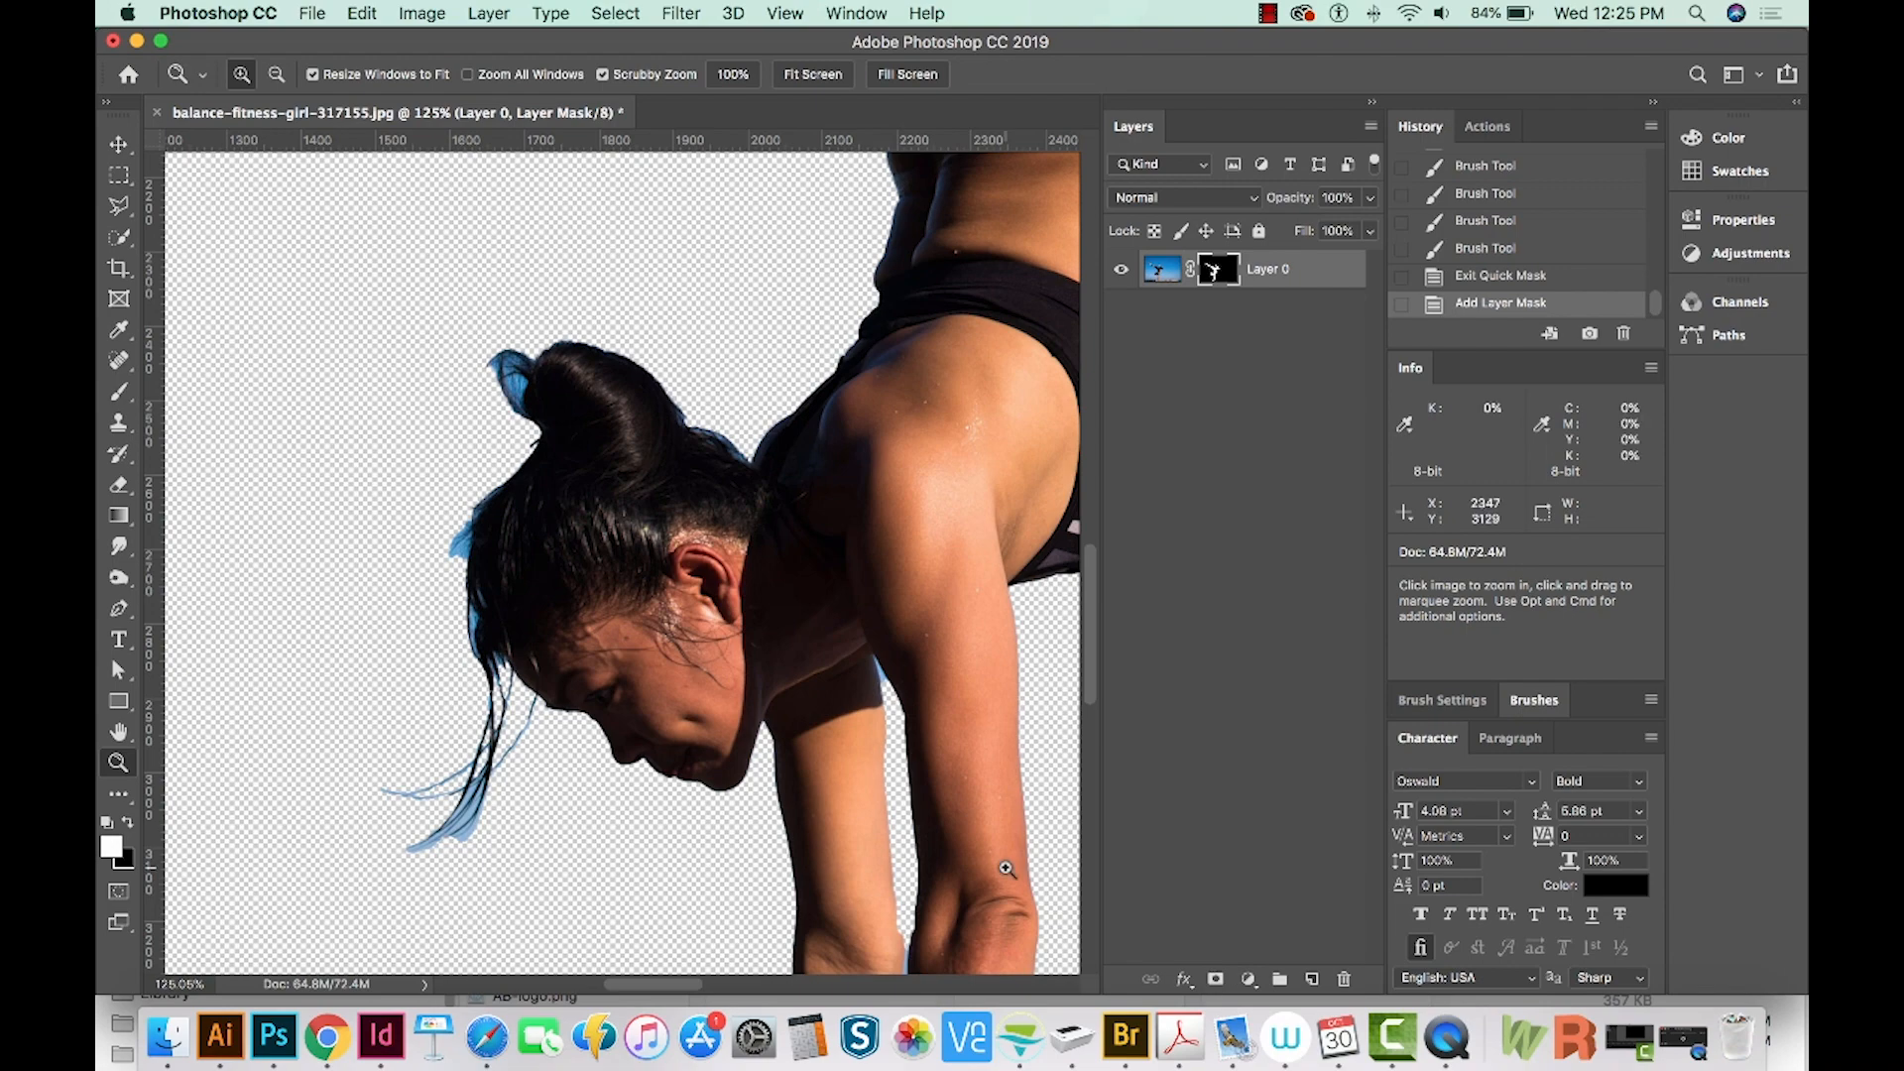
# - Open the layer mask in the Select and Mask workspace and set the view mode to On Black
pyautogui.press('space')
pyautogui.moveTo(649, 693); pyautogui.dragTo(449, 143)
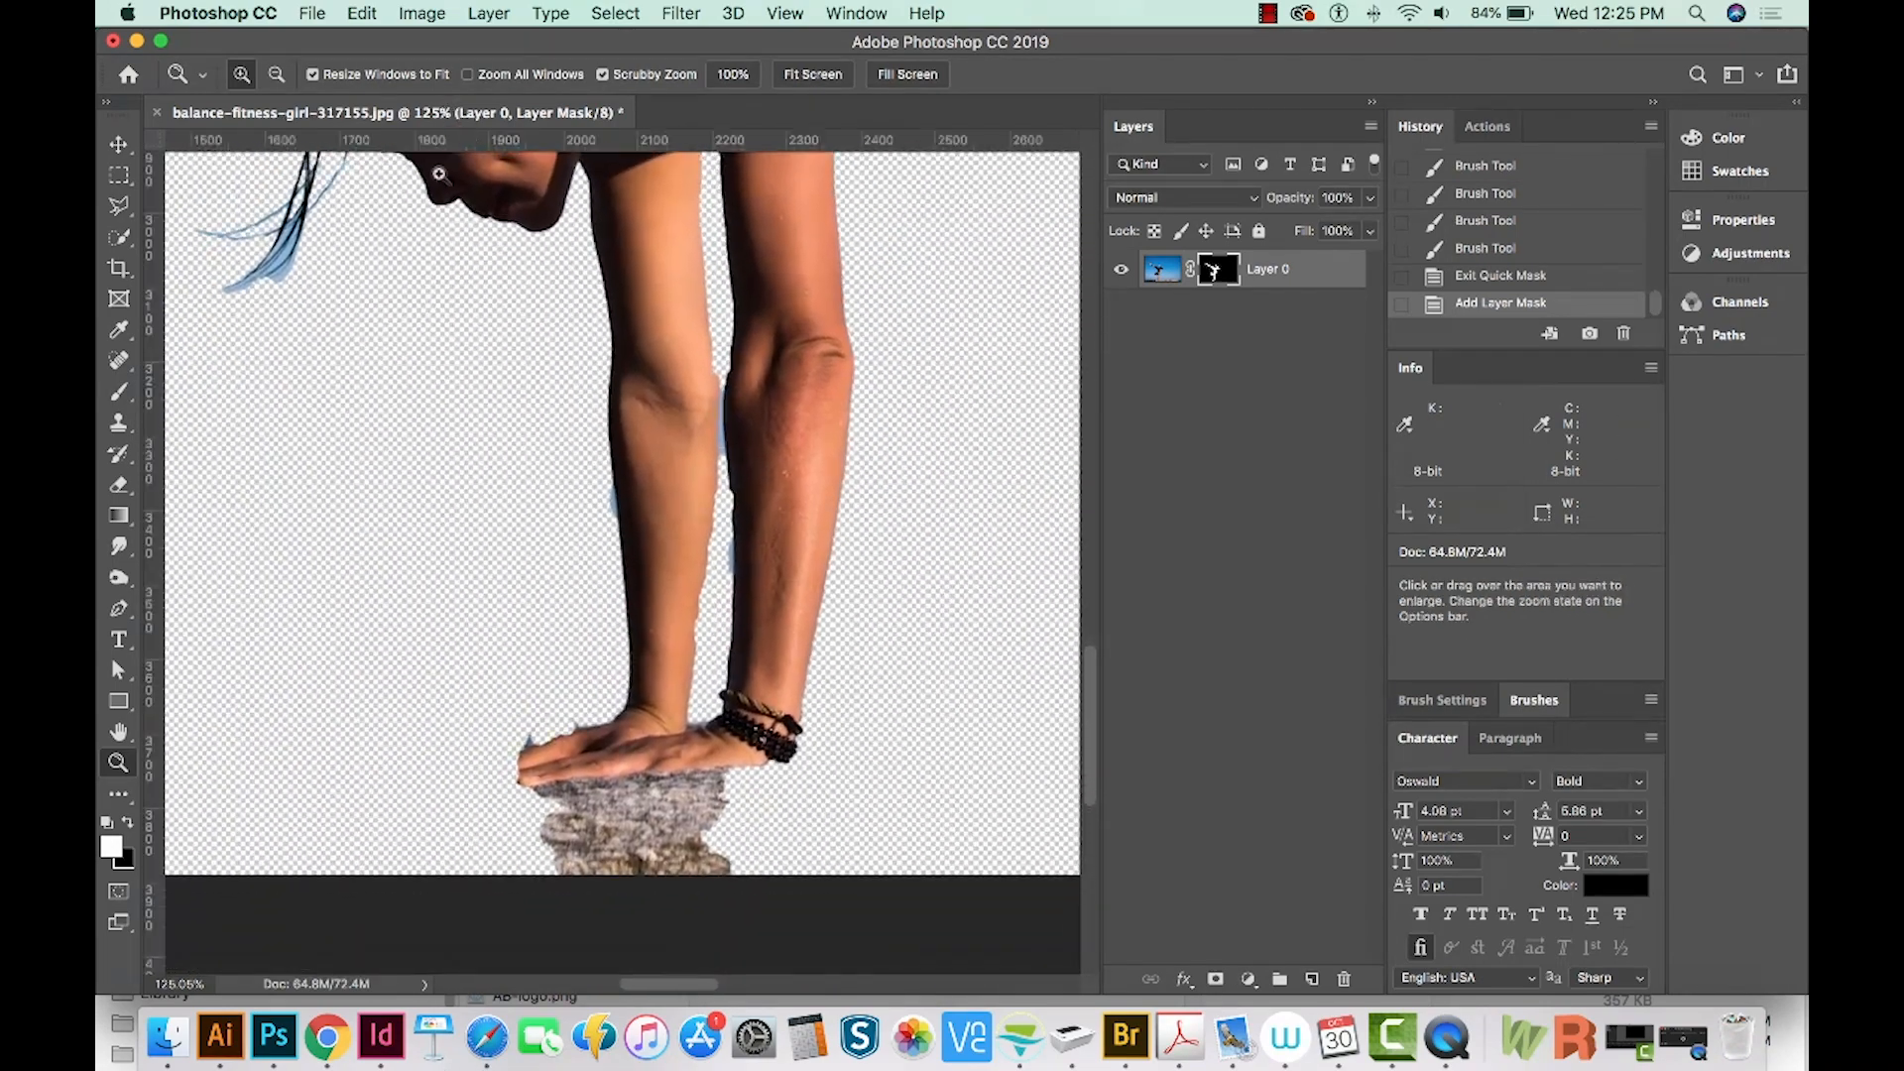
pyautogui.press('space')
pyautogui.moveTo(523, 646); pyautogui.dragTo(566, 995)
pyautogui.moveTo(489, 429); pyautogui.dragTo(742, 573)
pyautogui.press('super+r')
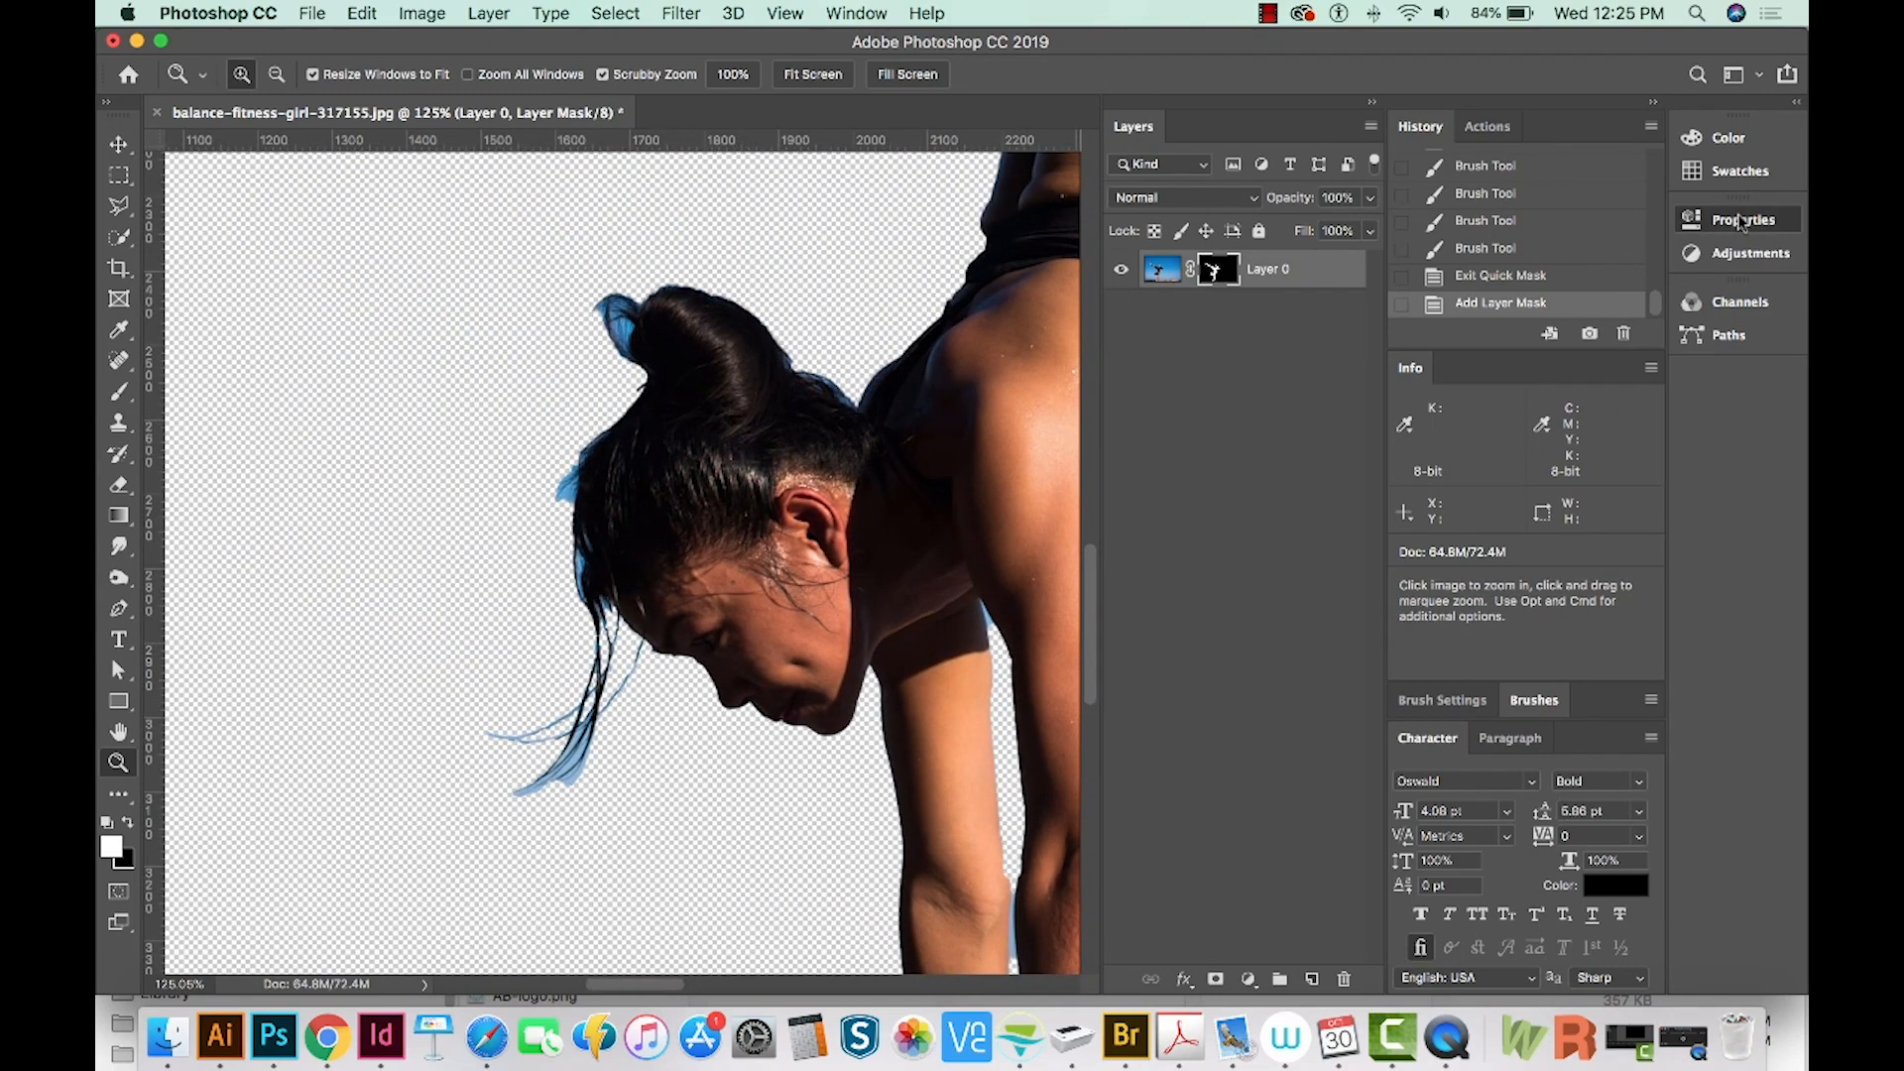
pyautogui.click(1743, 220)
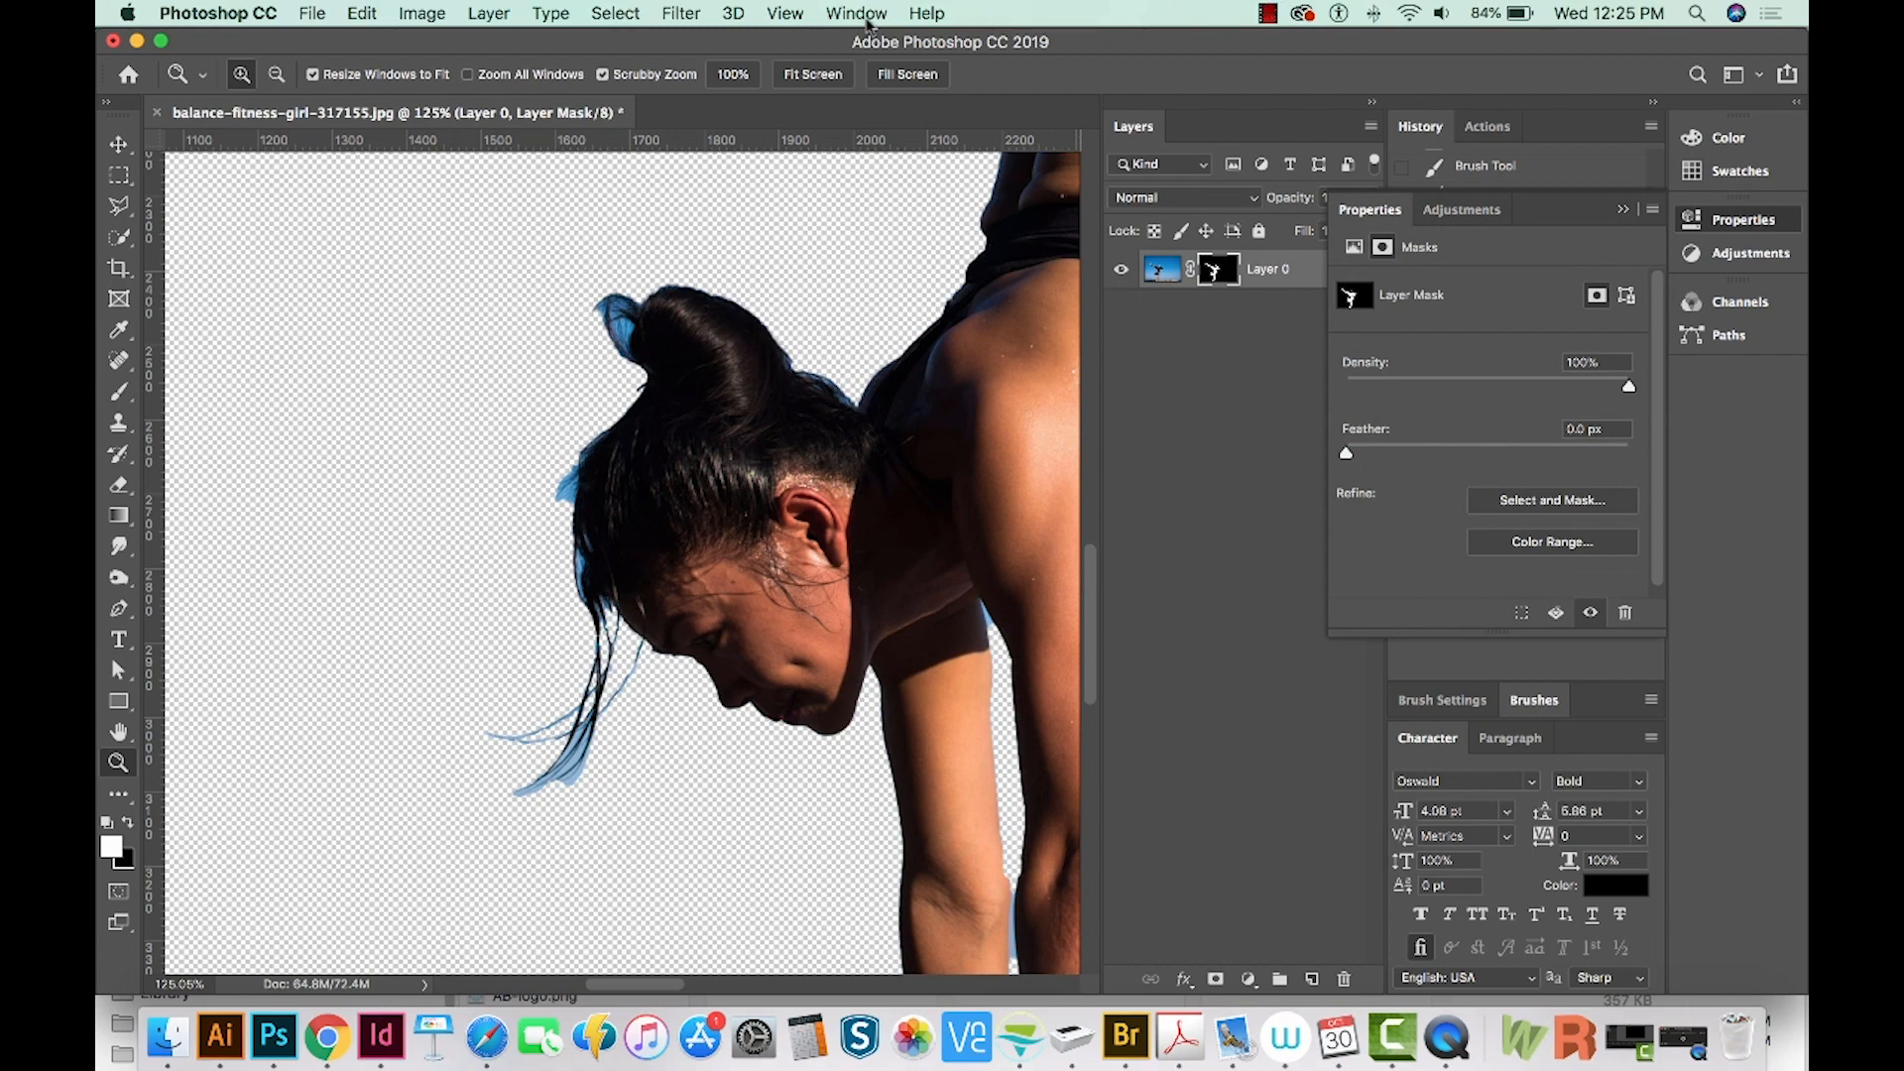
pyautogui.click(859, 14)
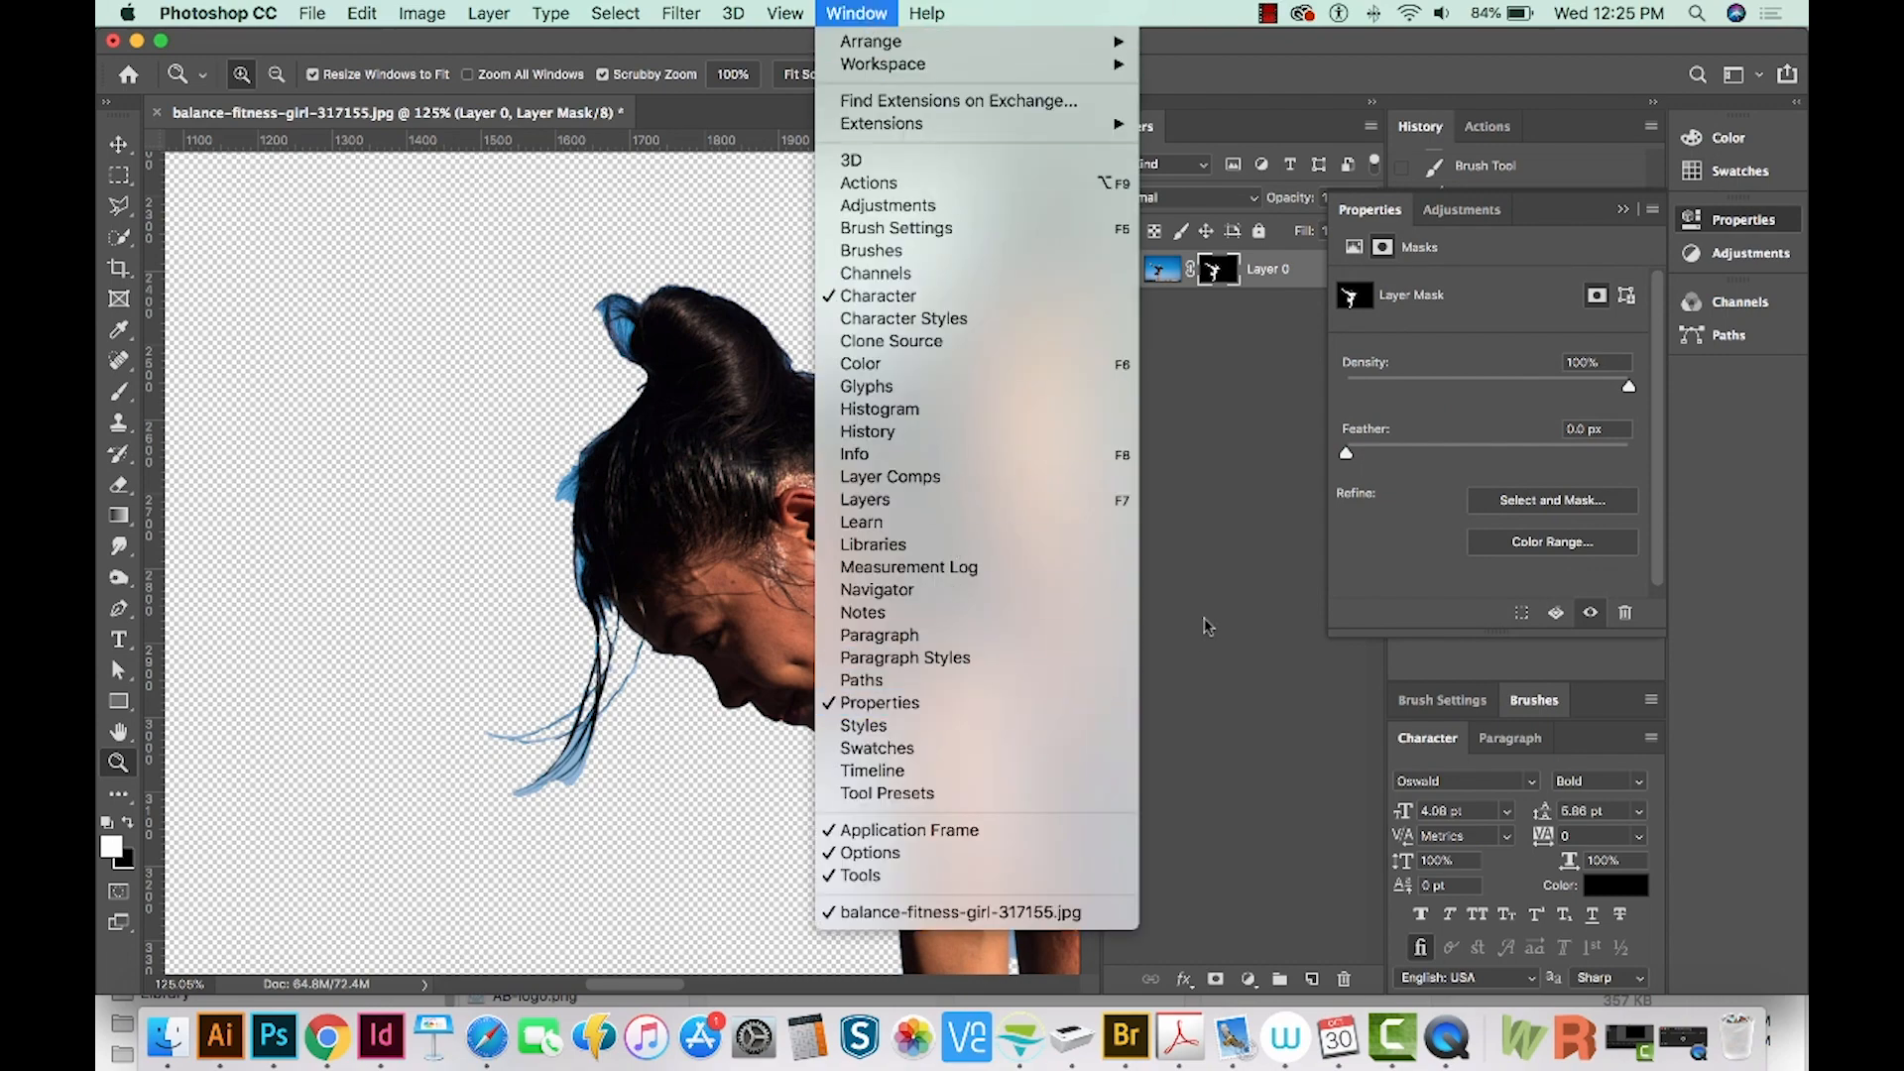
pyautogui.click(1461, 340)
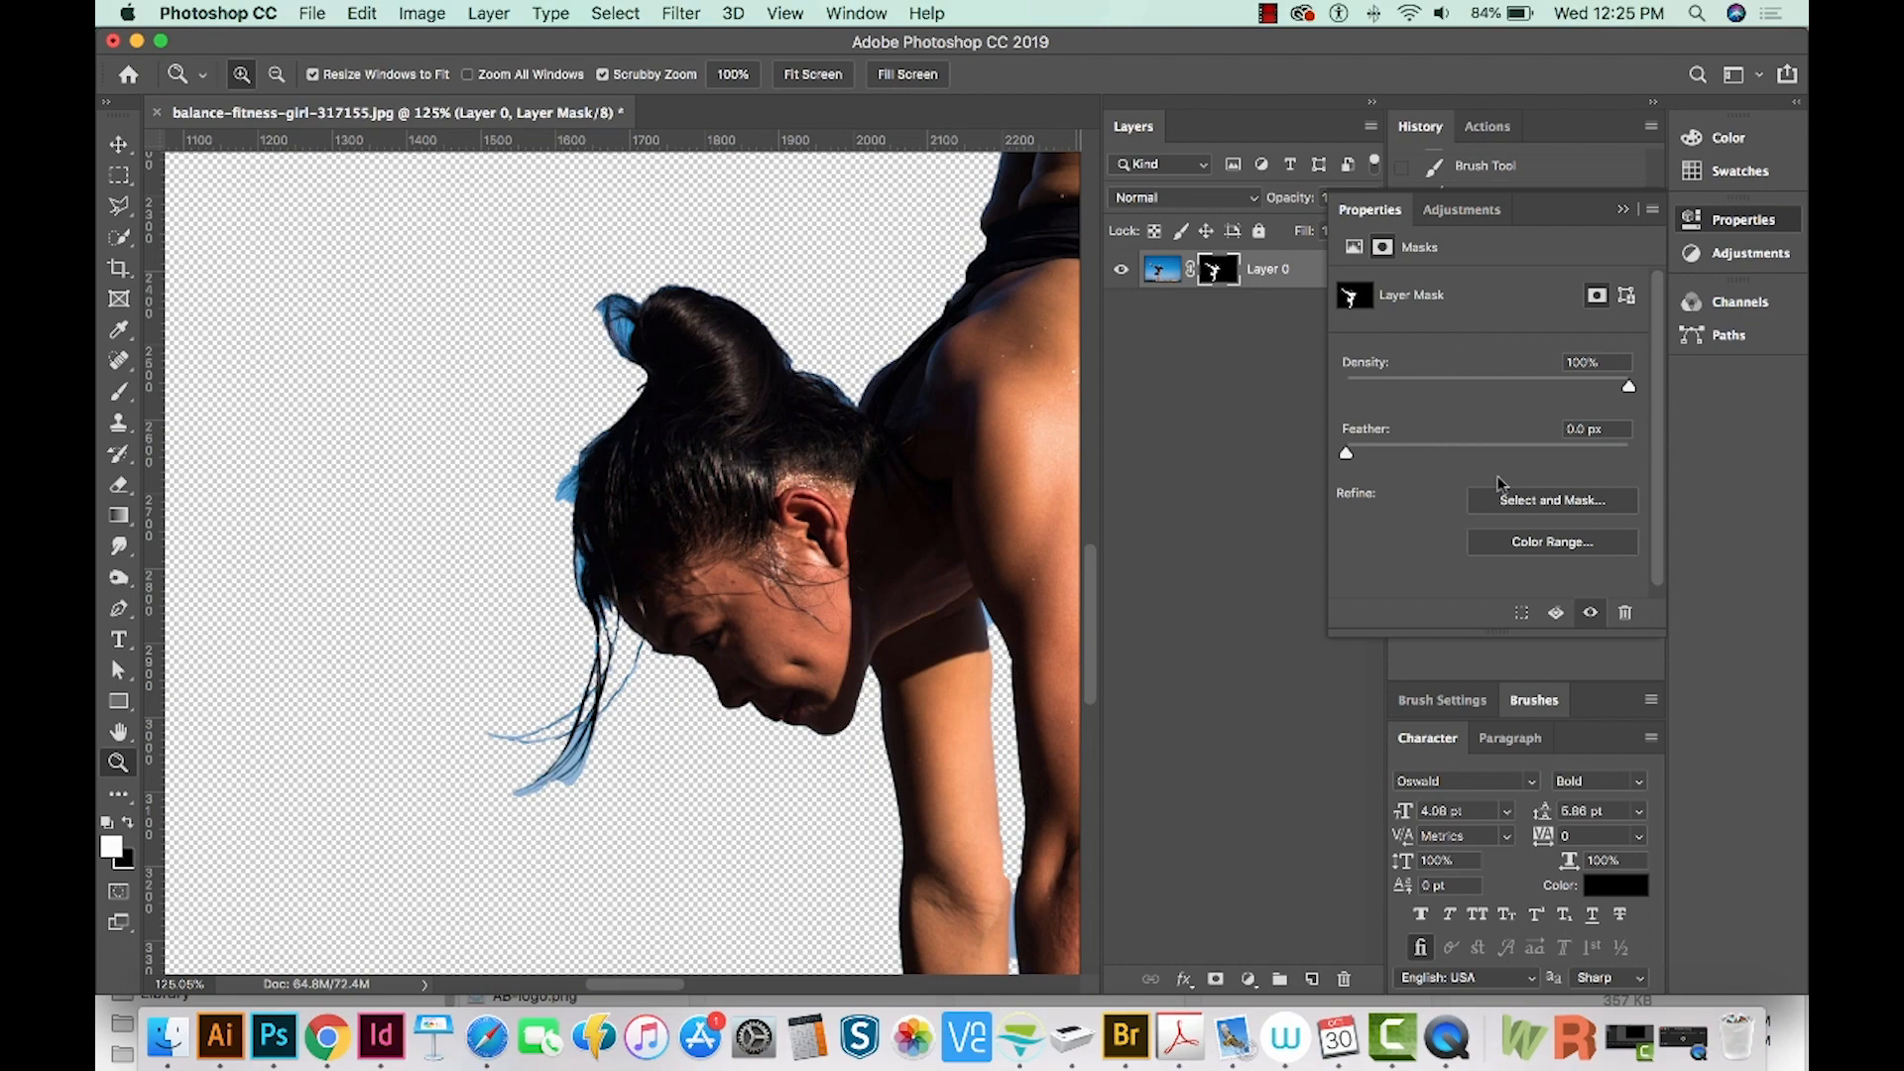
pyautogui.click(1530, 501)
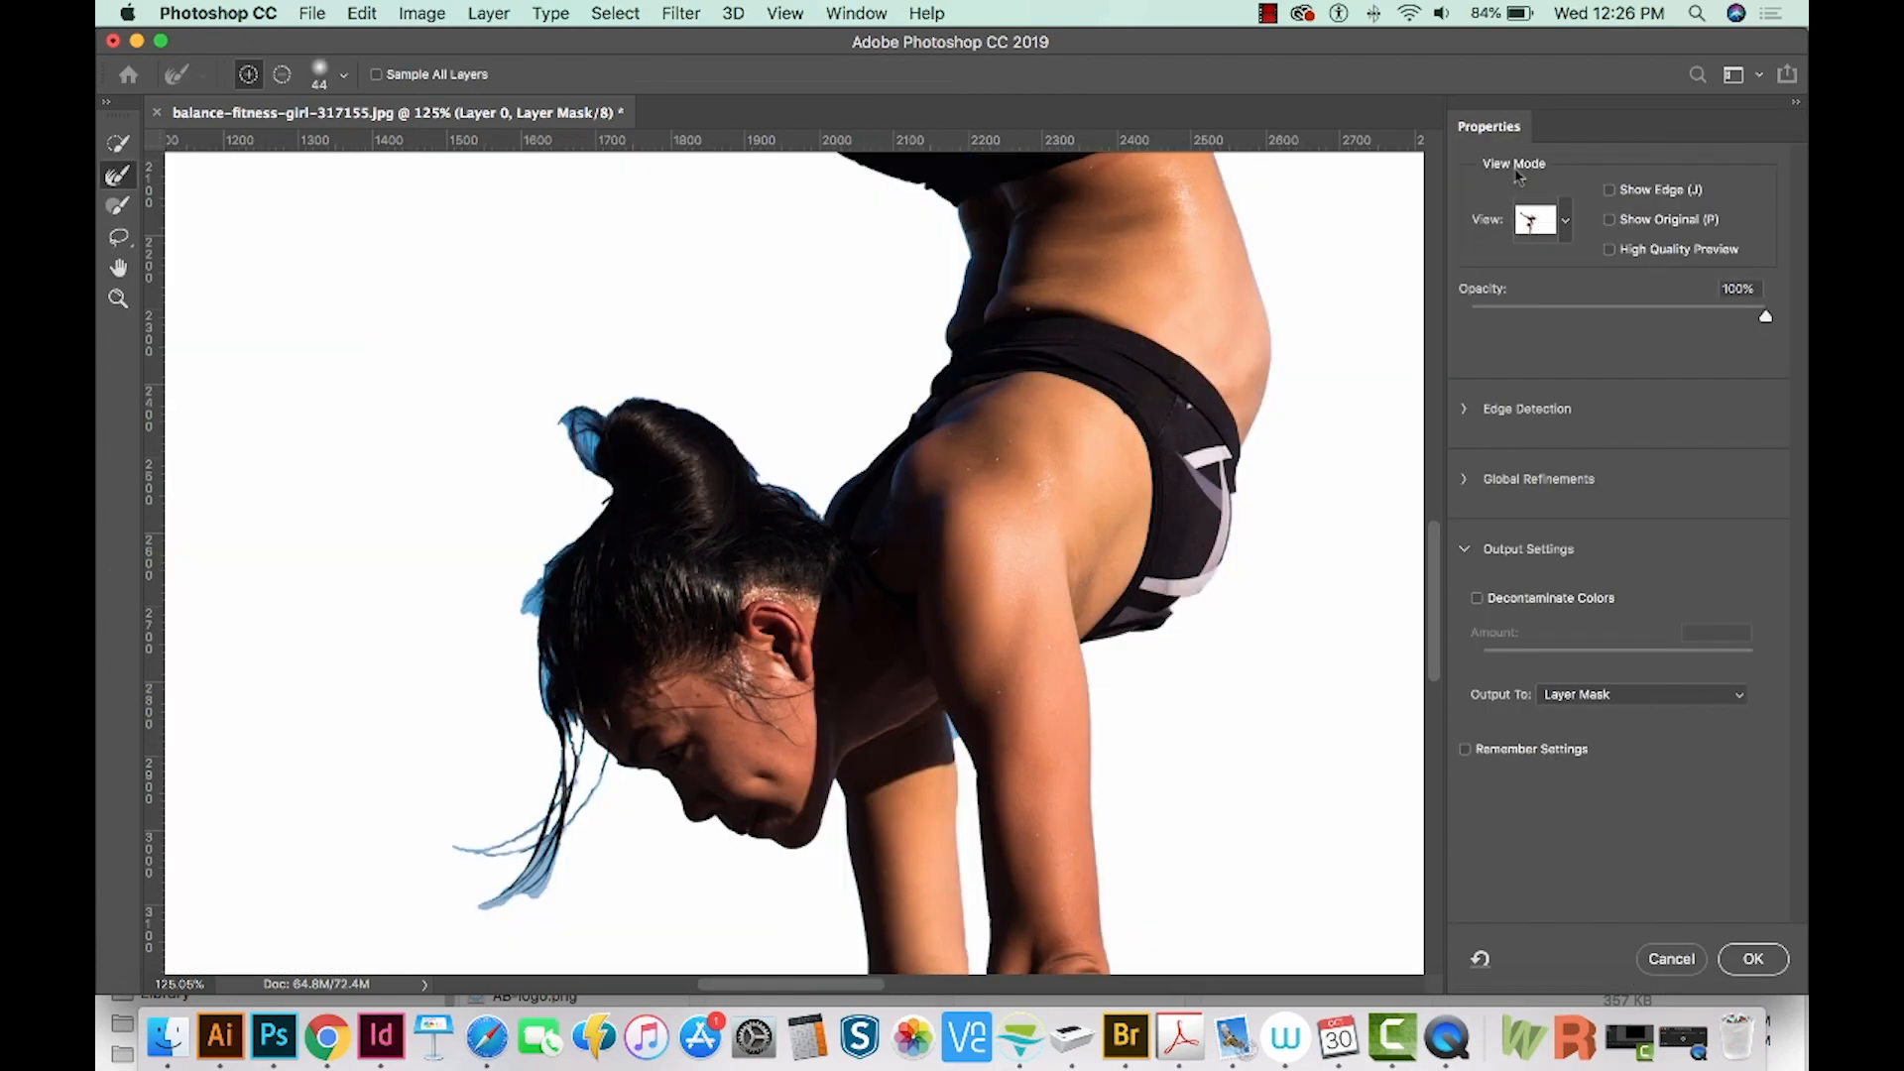
pyautogui.click(1567, 226)
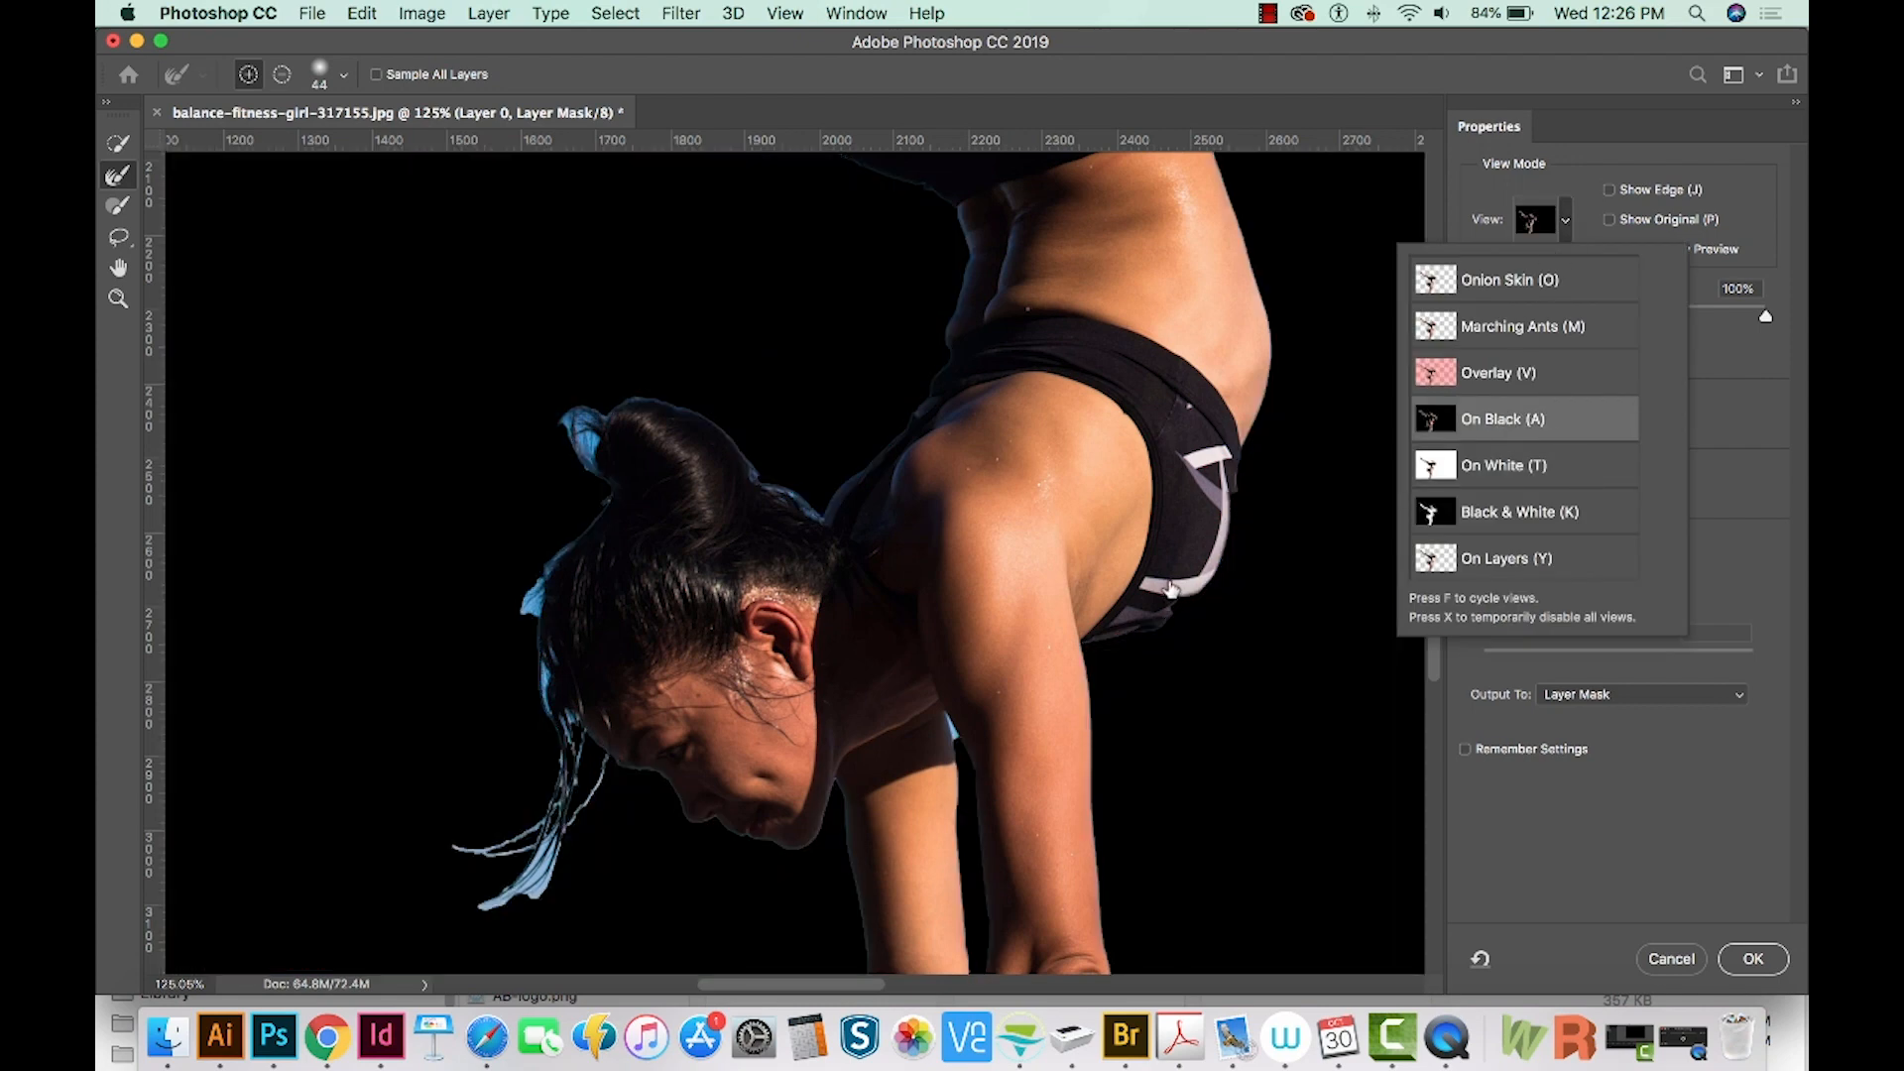
pyautogui.click(1645, 723)
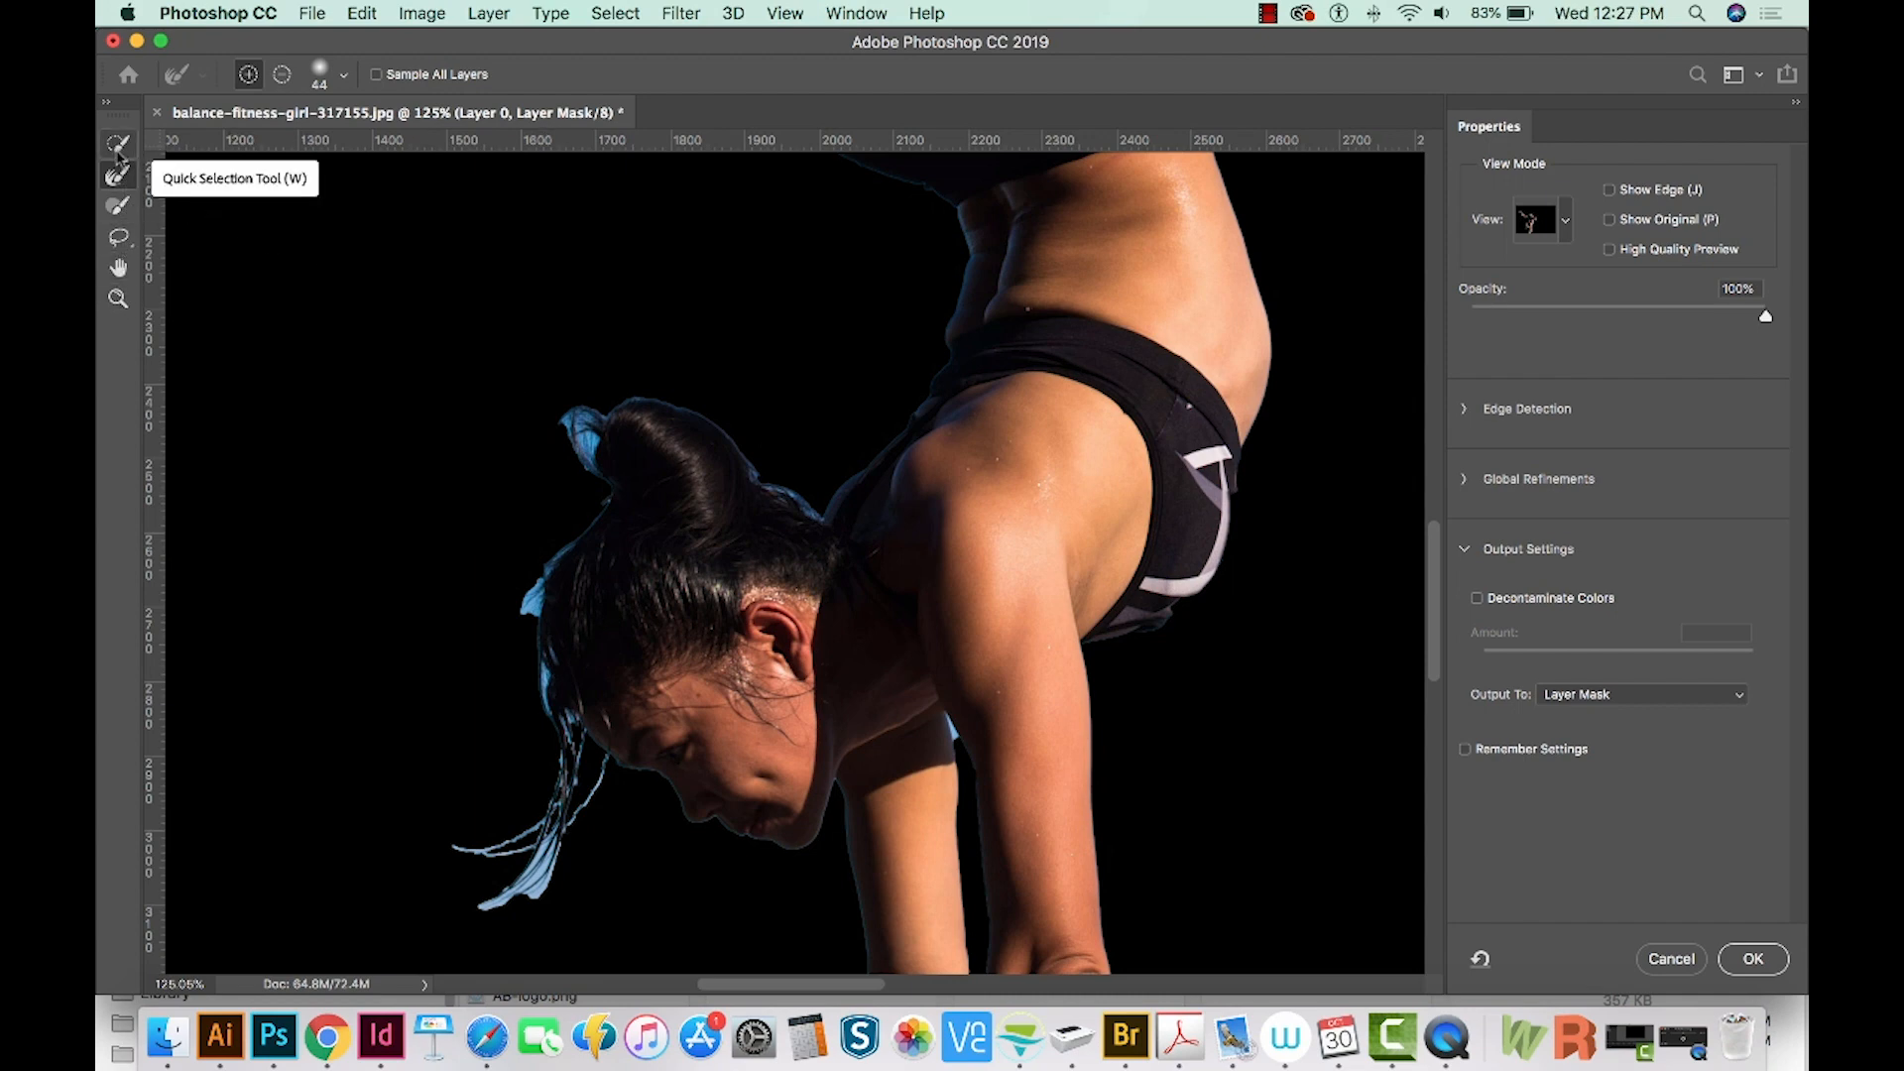
# - Set the mask's global refinements to Smooth 6 and Shift Edge -6%
pyautogui.click(1515, 488)
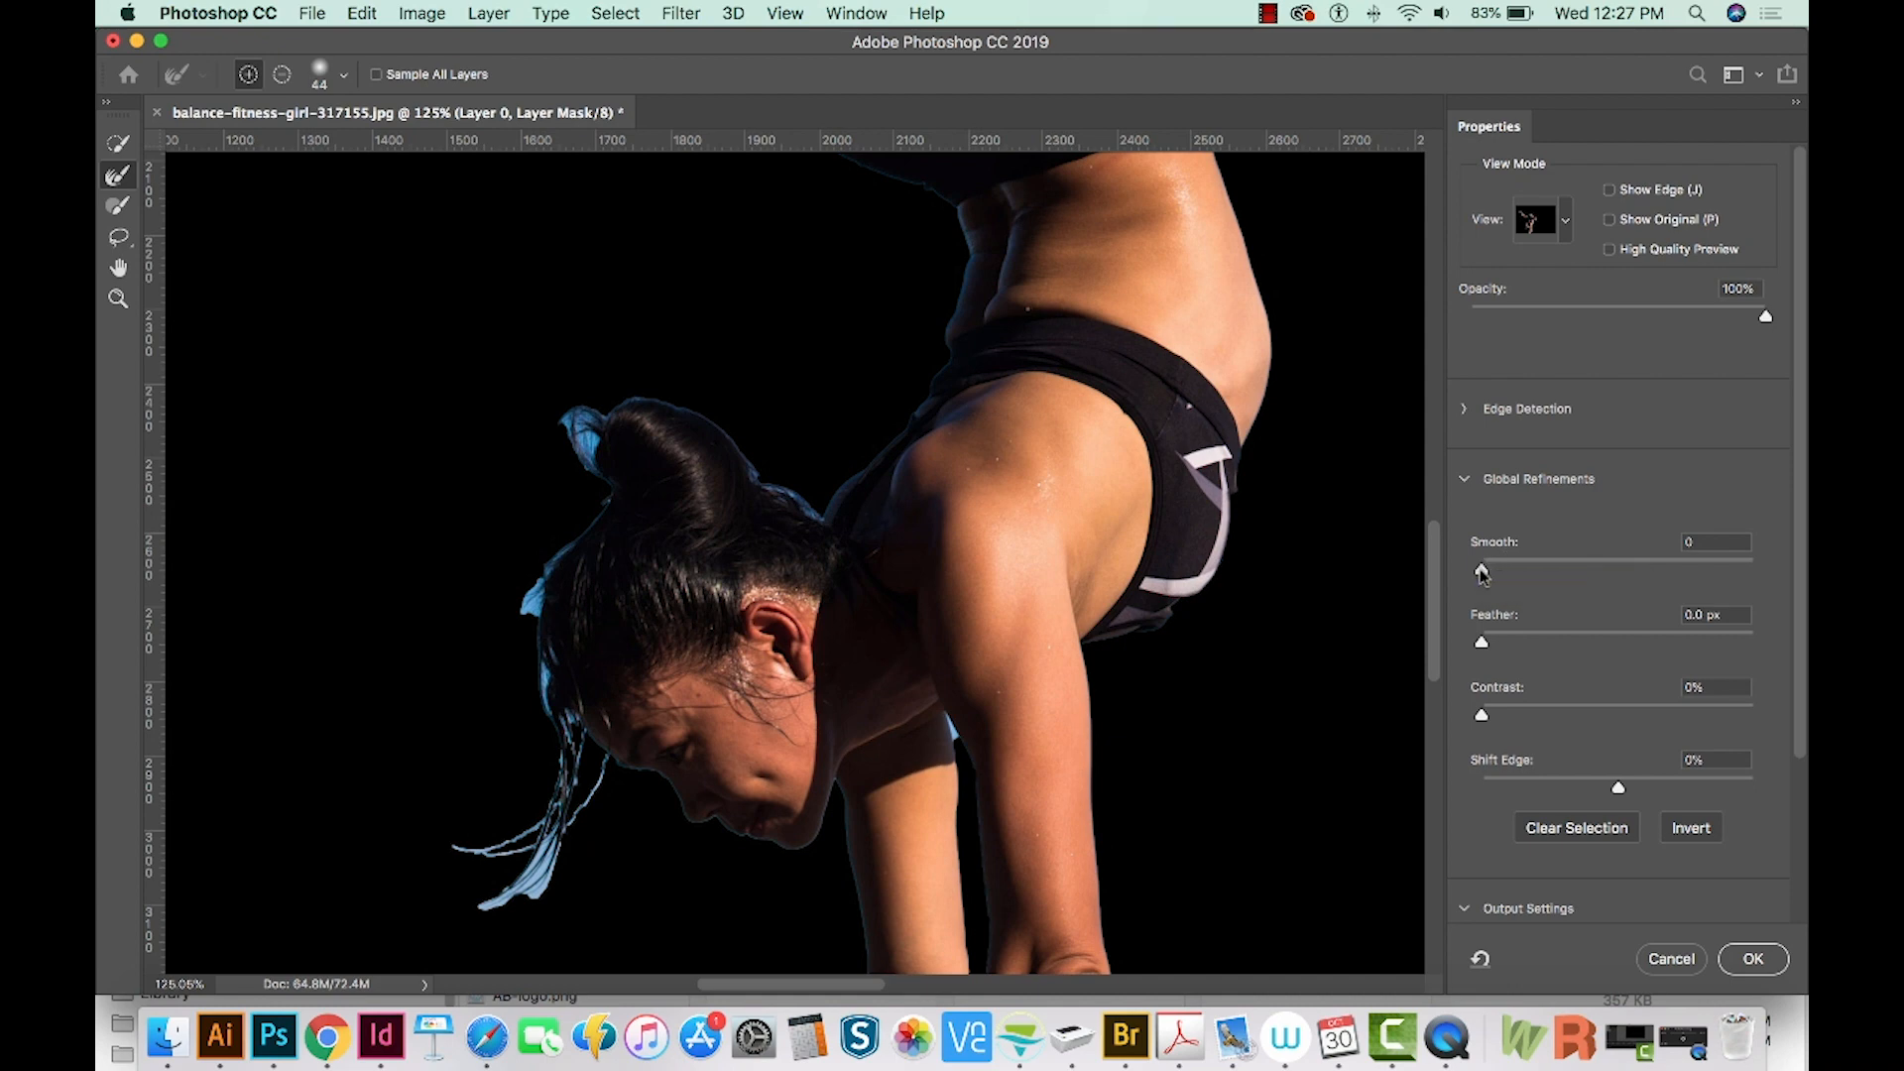
pyautogui.moveTo(1481, 573); pyautogui.dragTo(1492, 572)
pyautogui.moveTo(1618, 790); pyautogui.dragTo(1505, 786)
pyautogui.click(1609, 790)
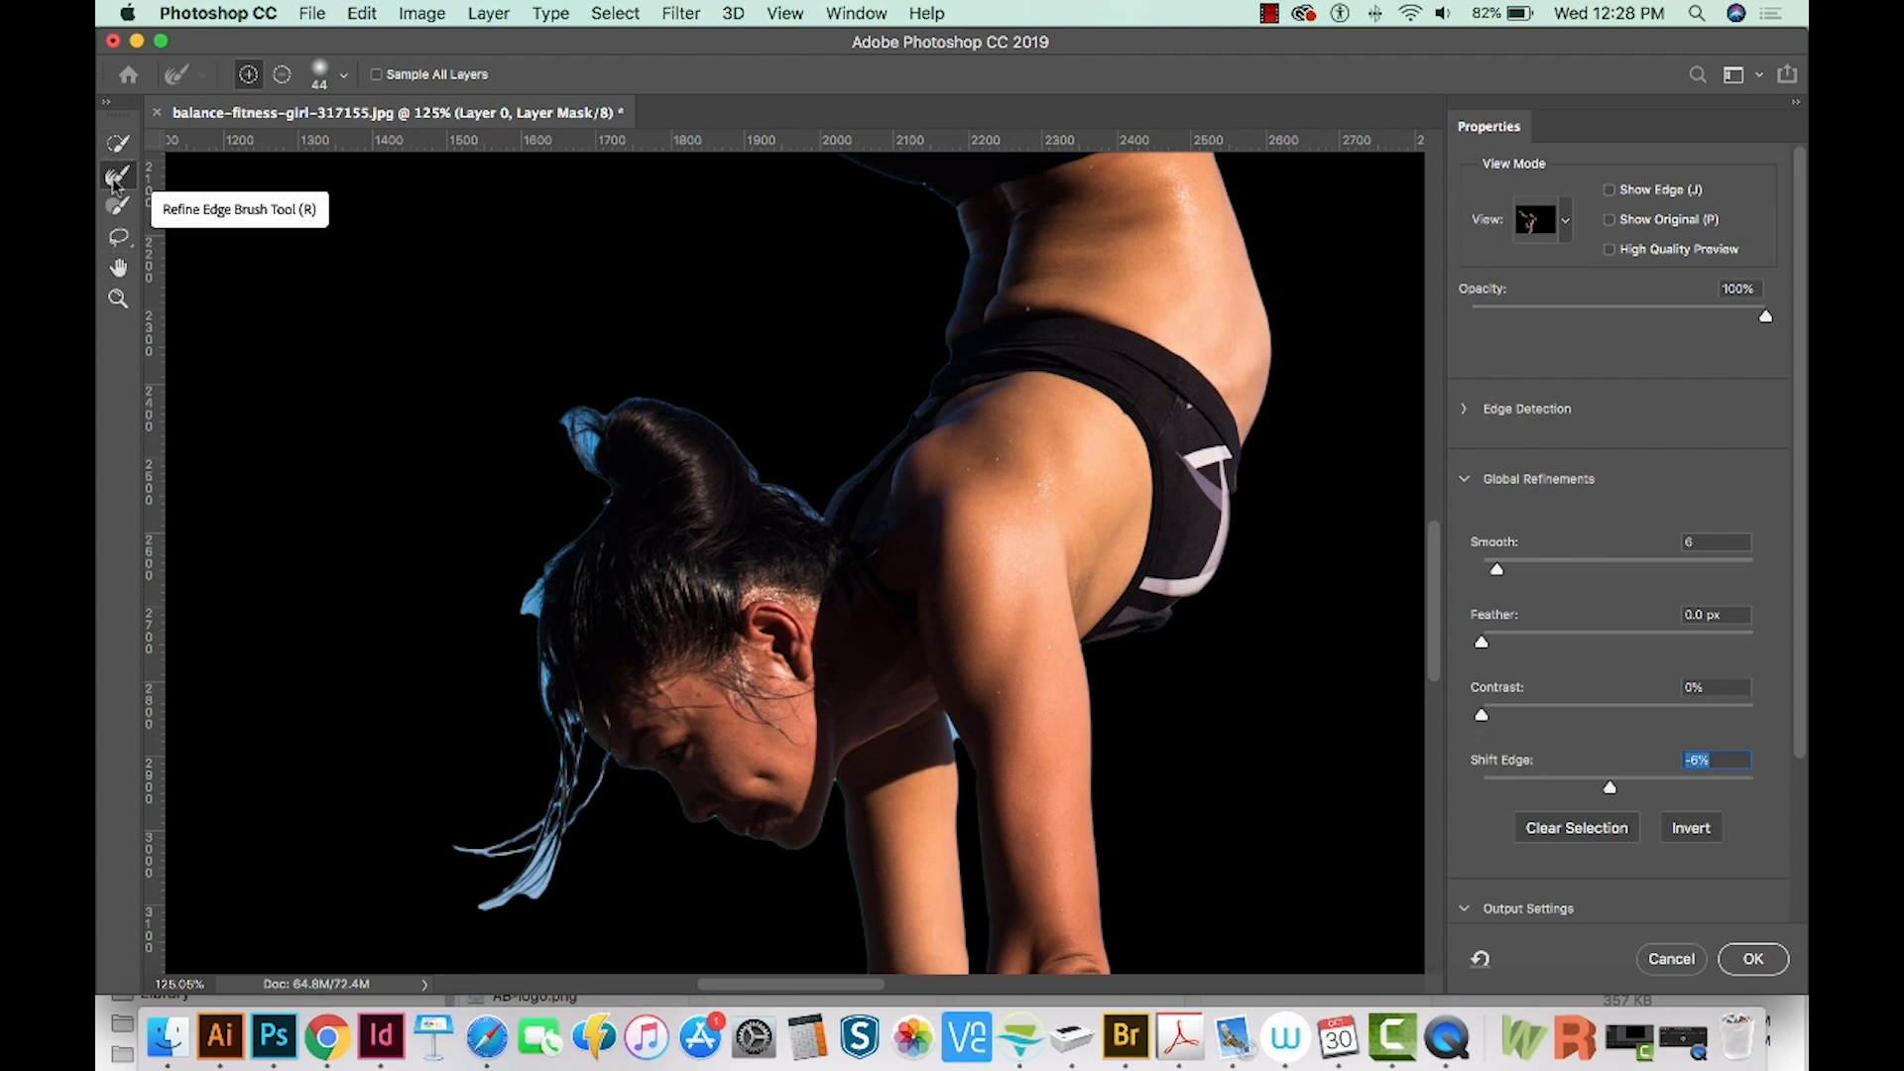
# - Refine the blue-fringed tuft of hair on the outer edge of the head below the bun with the Refine Edge Brush
pyautogui.press('z')
pyautogui.moveTo(532, 605); pyautogui.dragTo(639, 514)
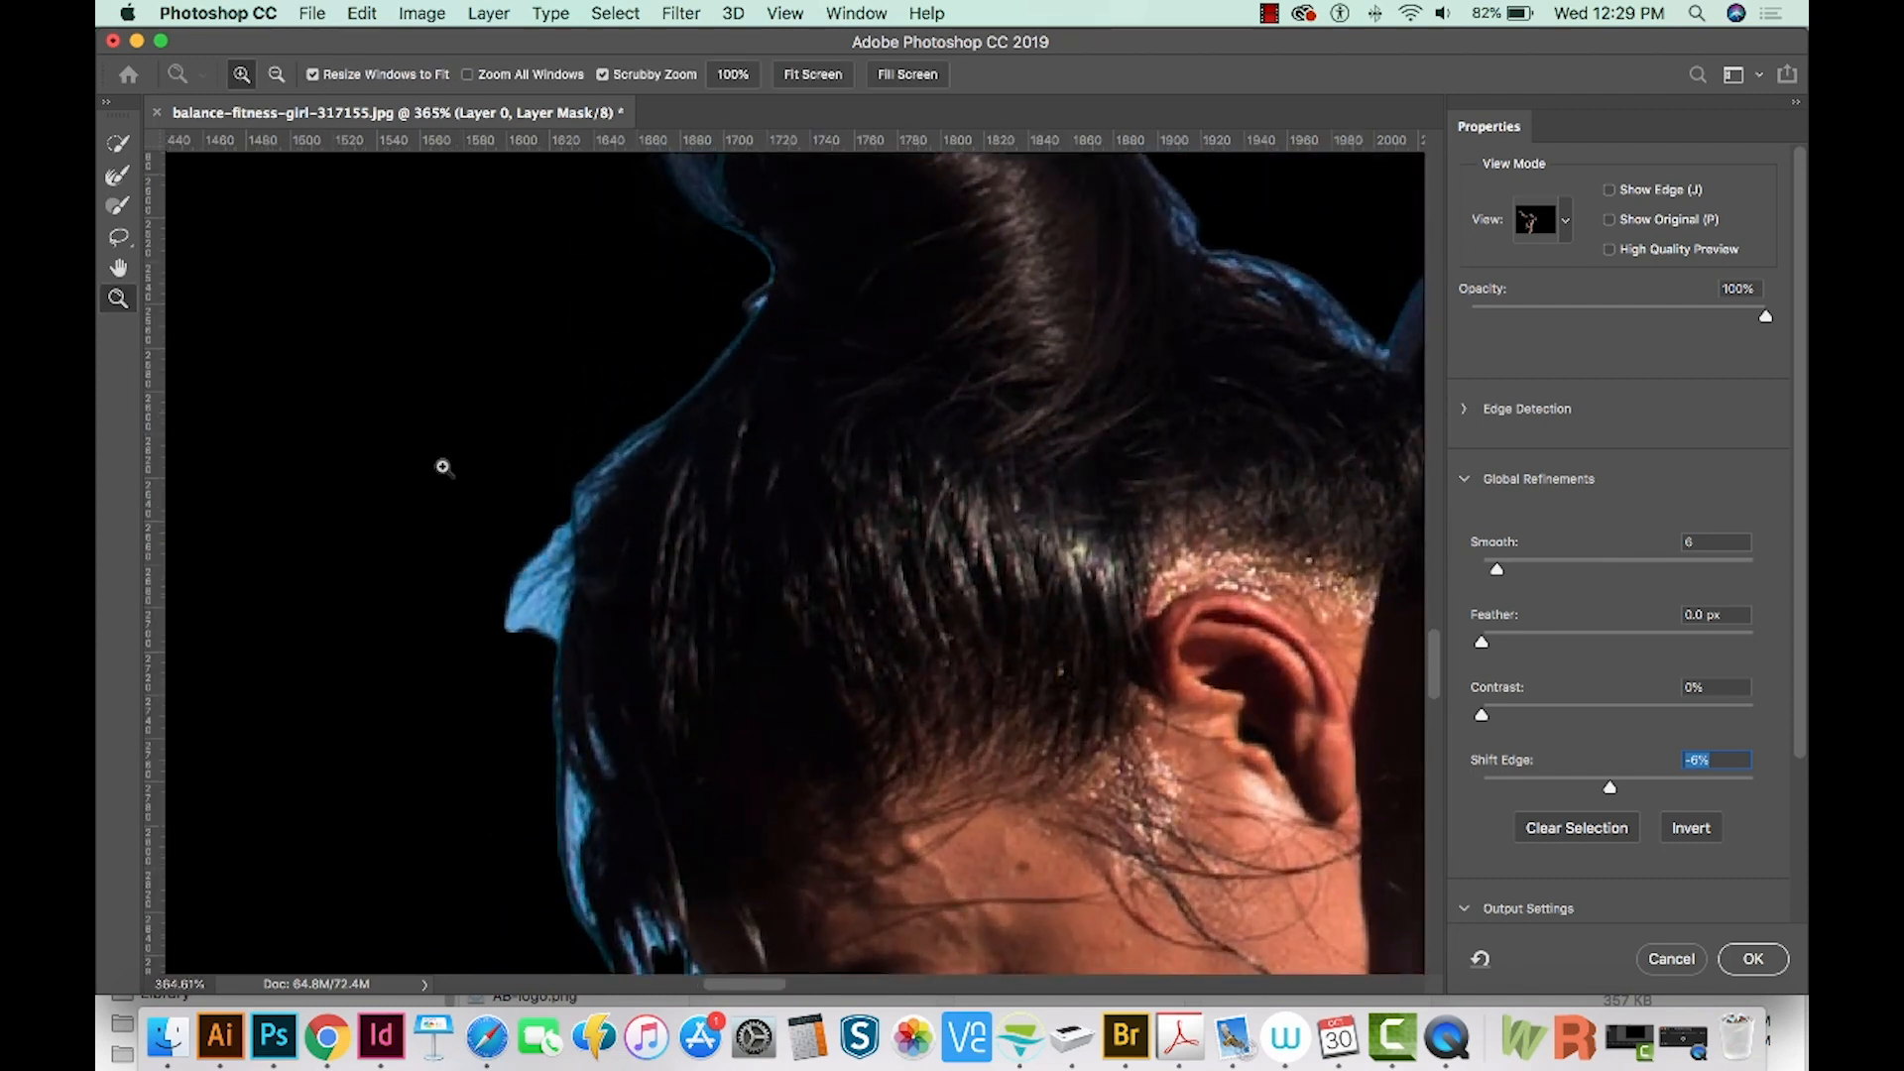
pyautogui.click(116, 177)
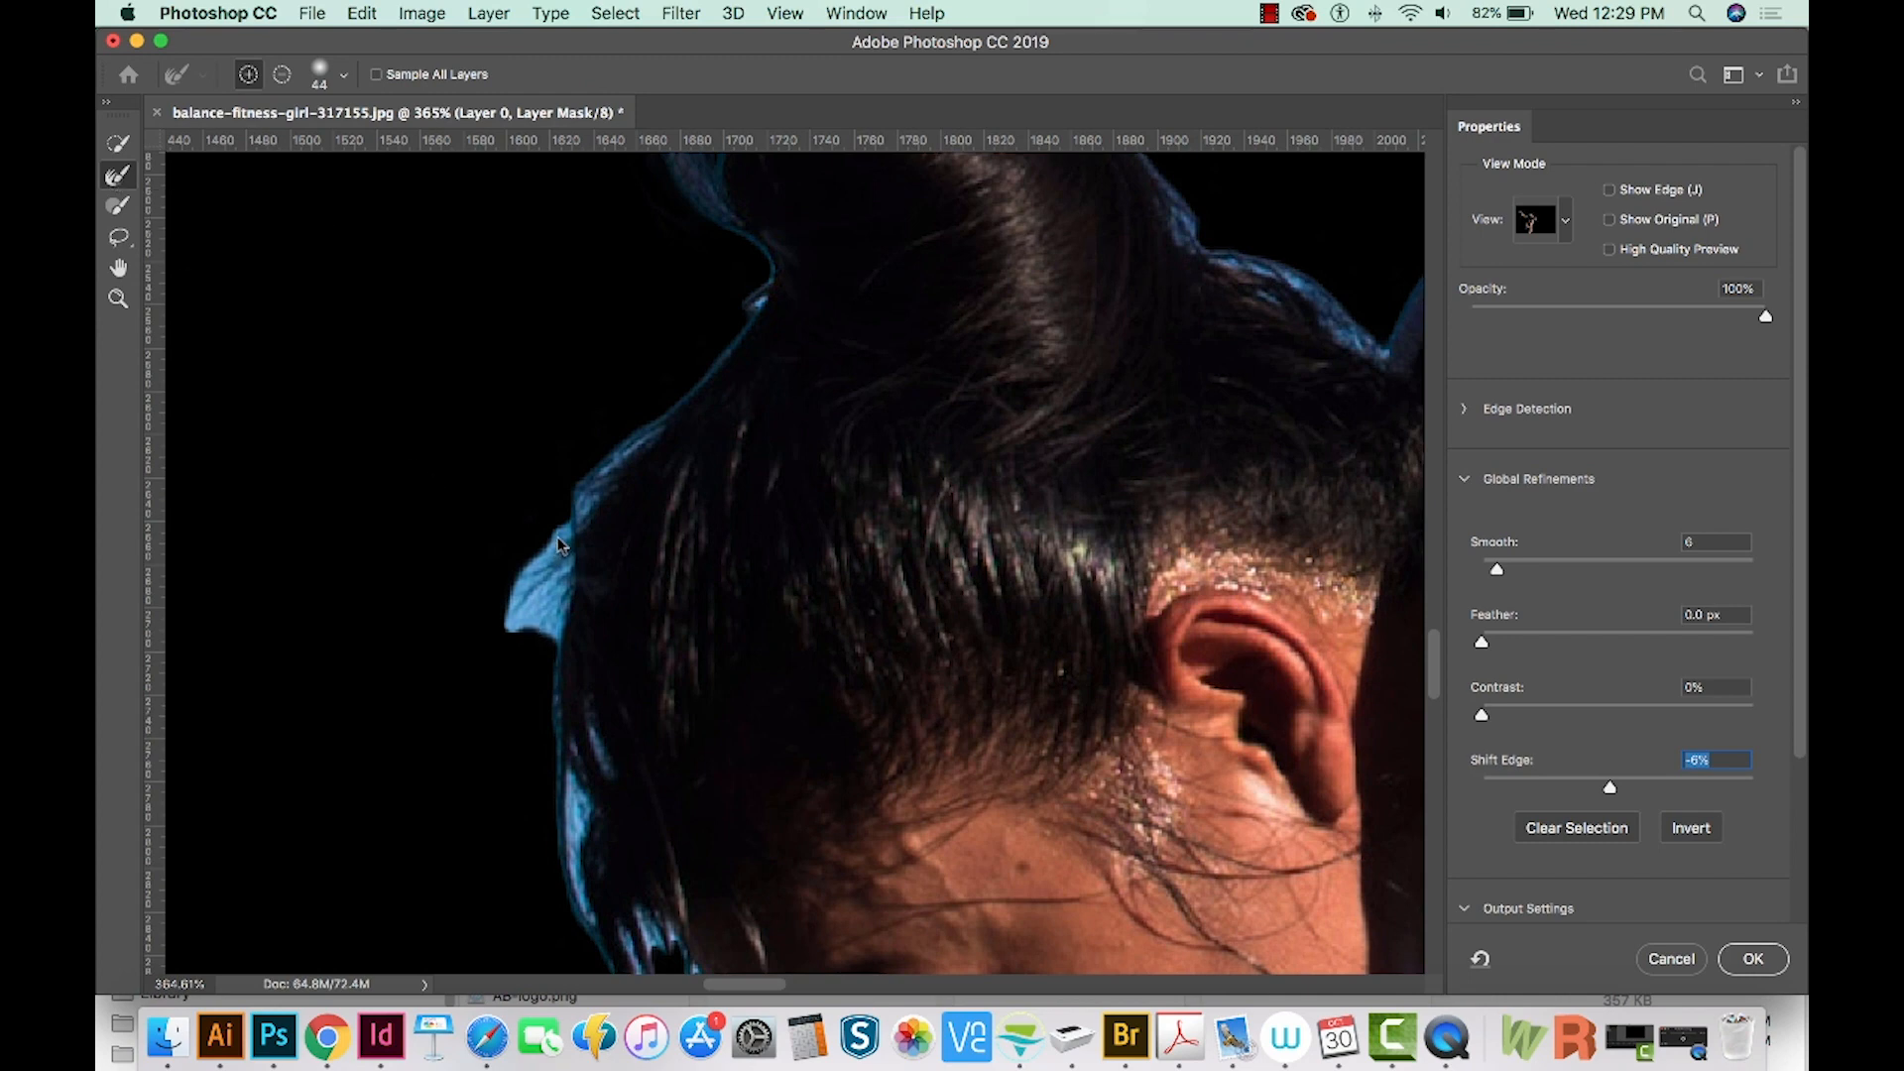
pyautogui.click(535, 605)
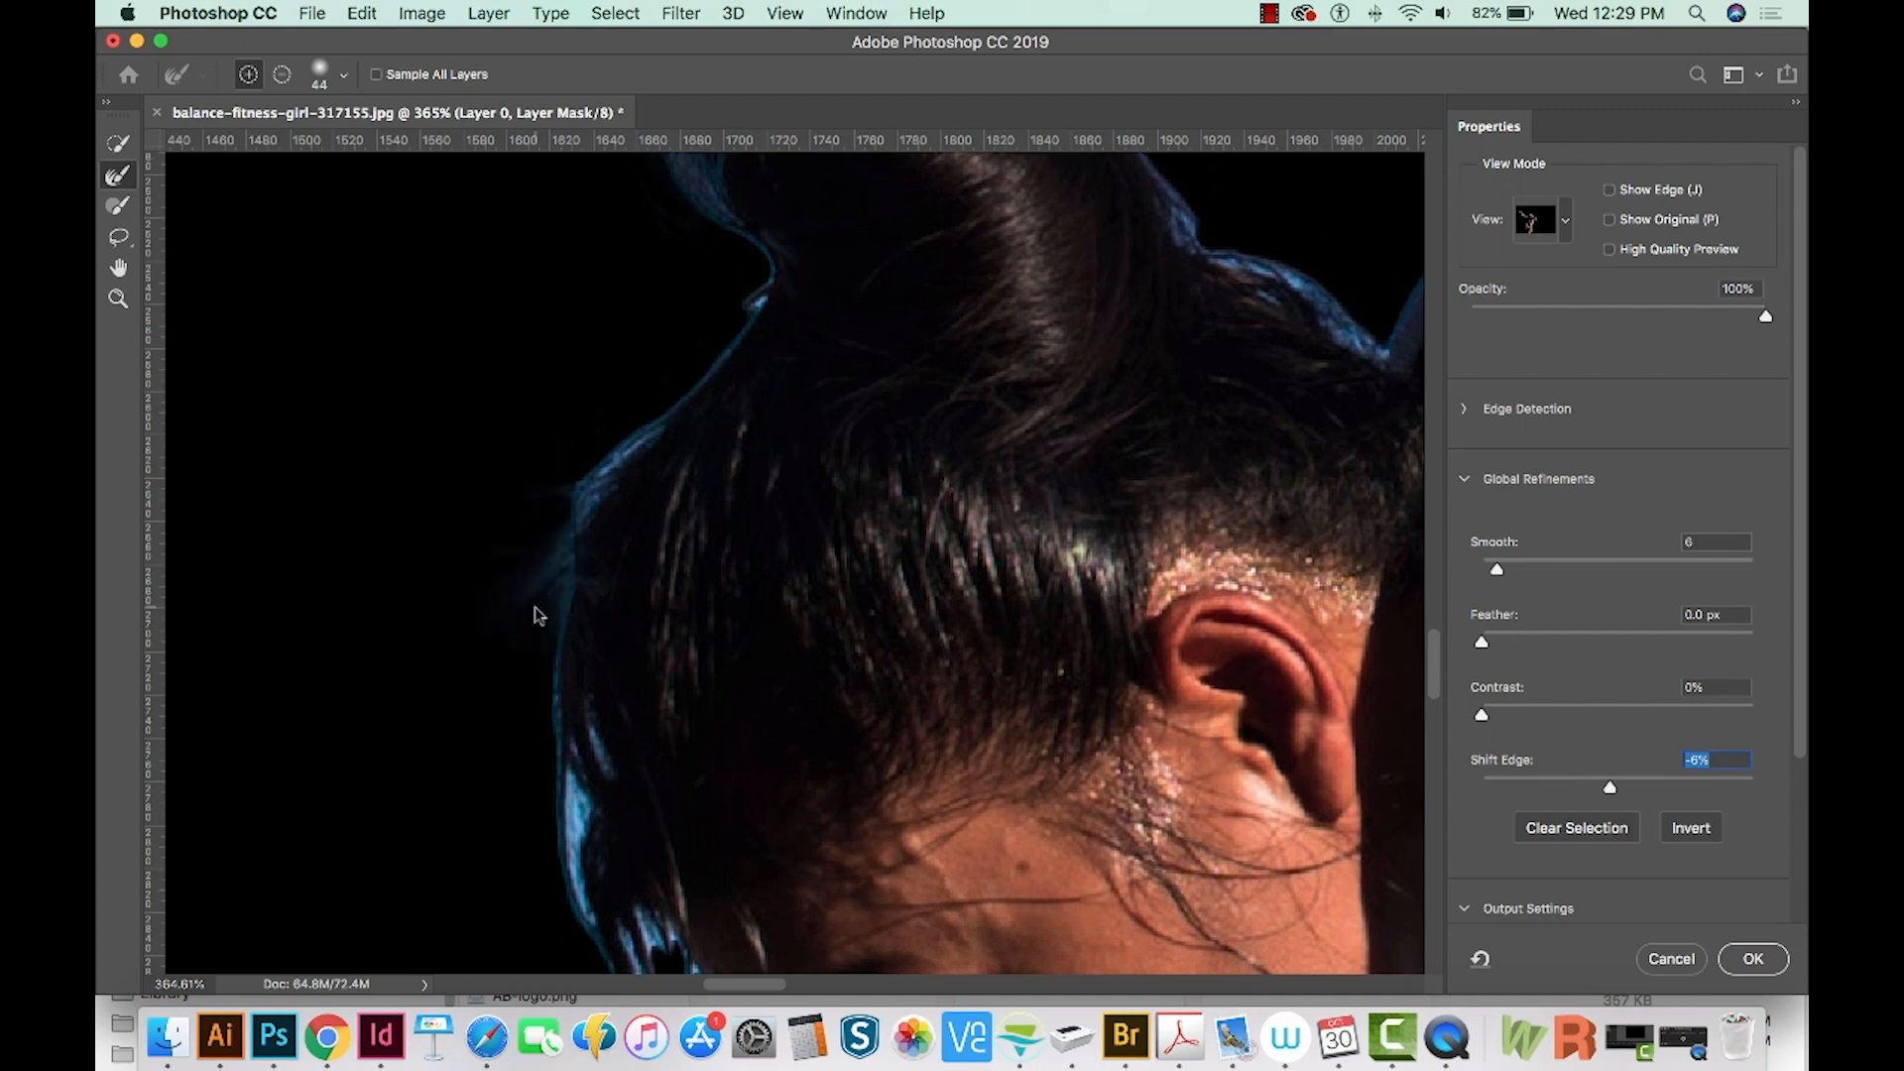
# - Refine the hairline at the forehead and the loose strands hanging beside the face with the Refine Edge Brush
pyautogui.scroll(-5, 595, 502)
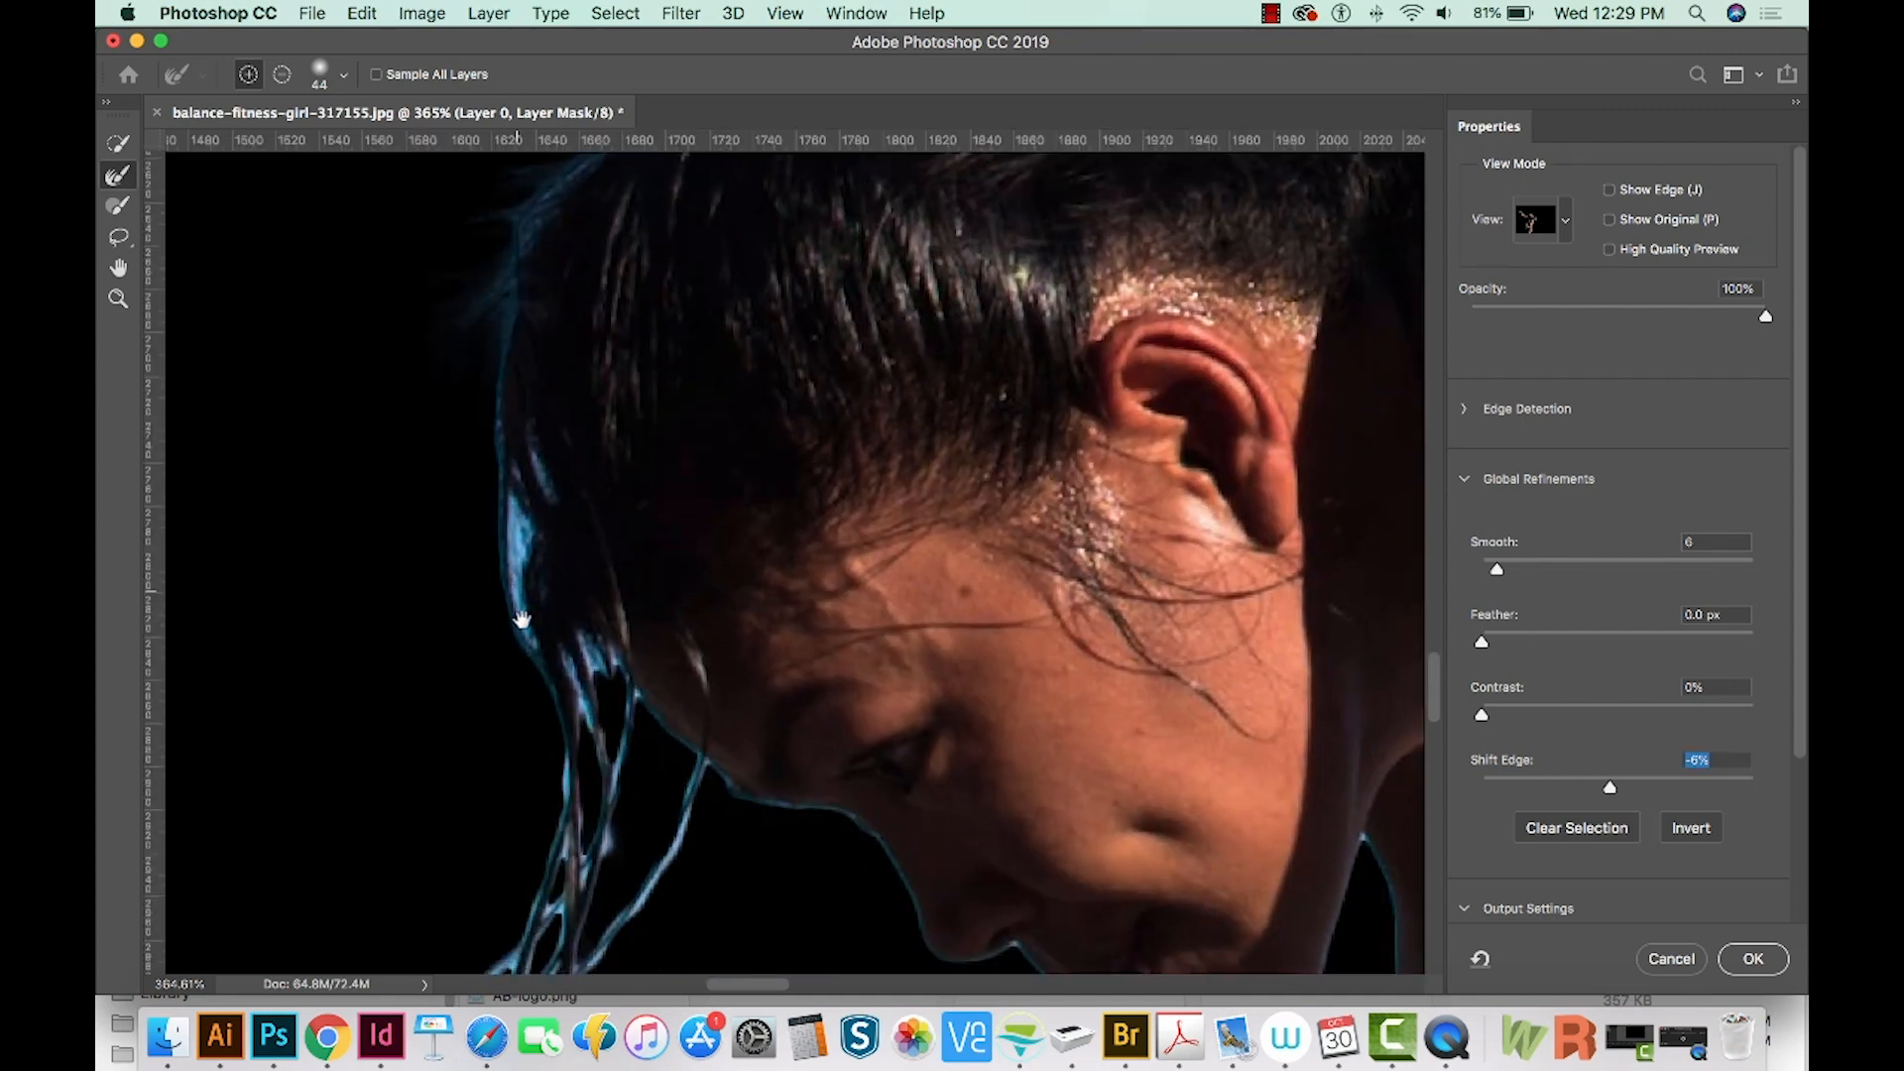
pyautogui.moveTo(534, 634); pyautogui.dragTo(518, 516)
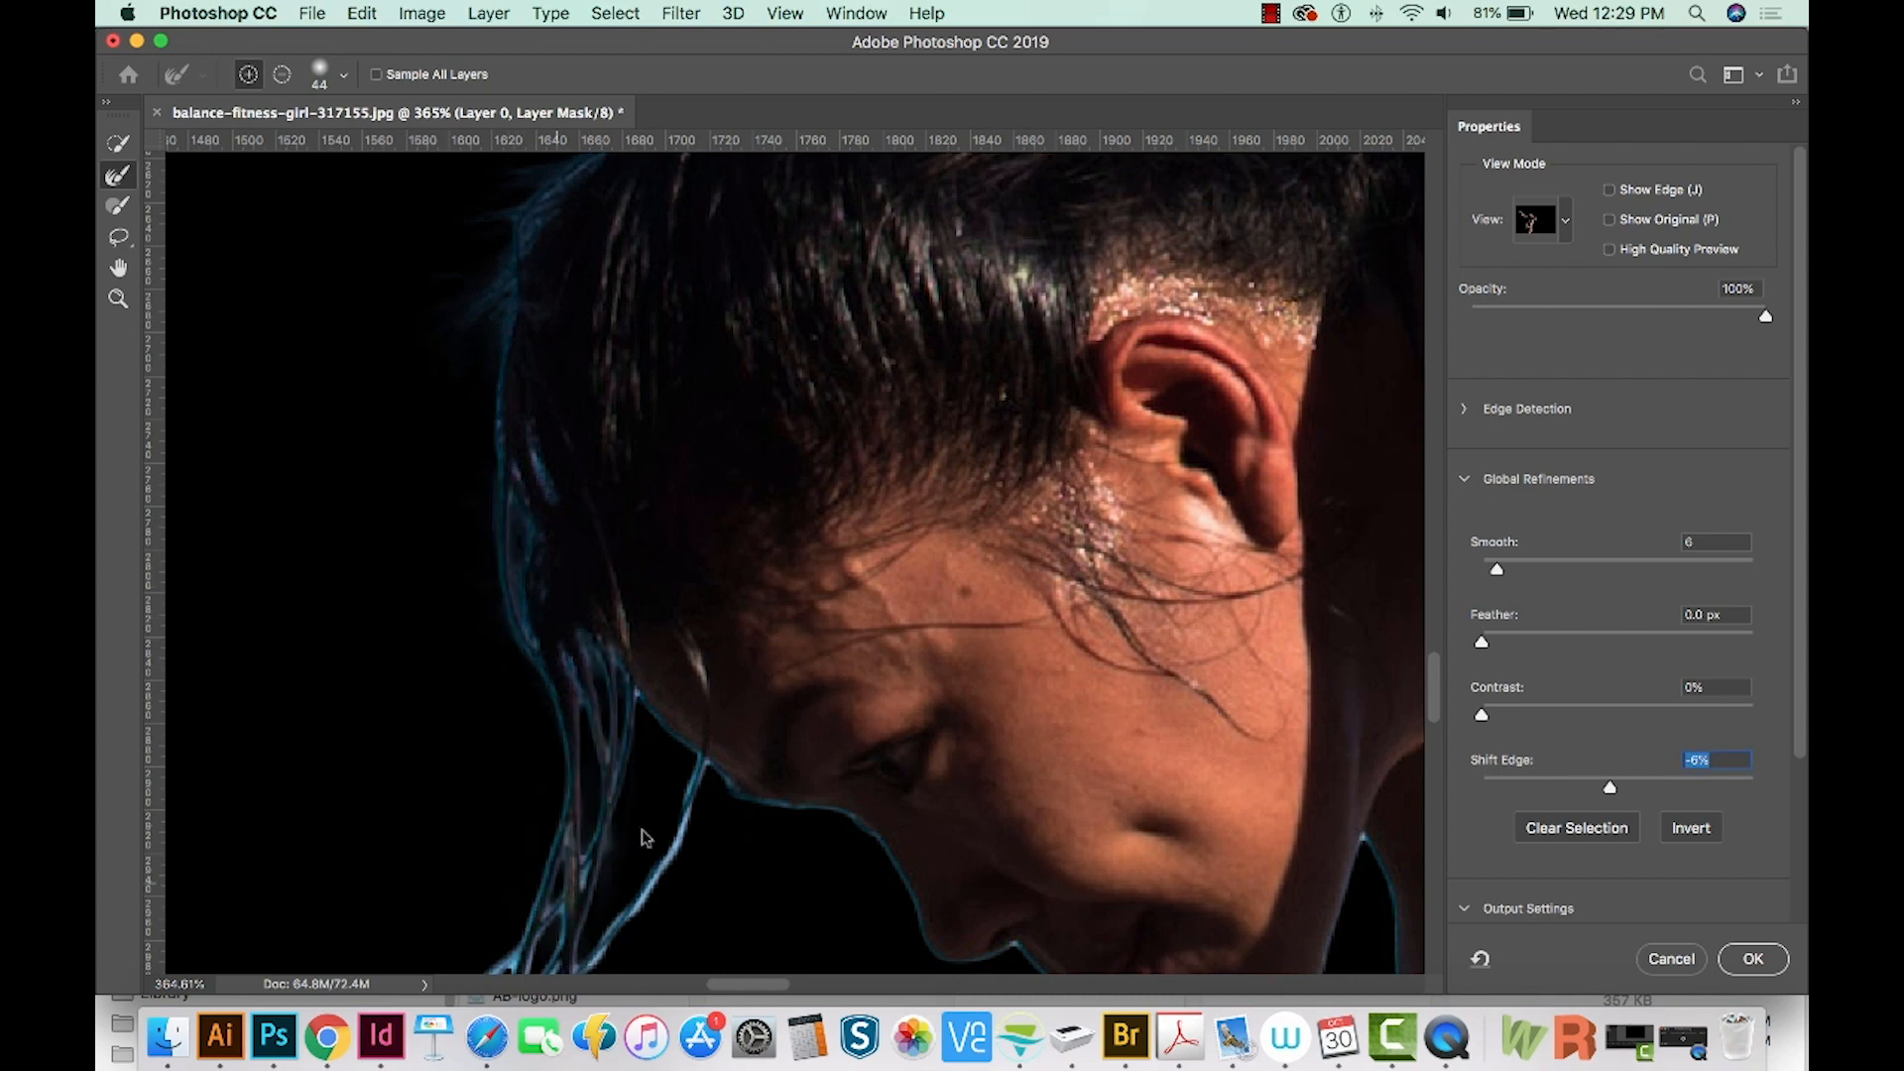
pyautogui.moveTo(666, 816); pyautogui.dragTo(727, 480)
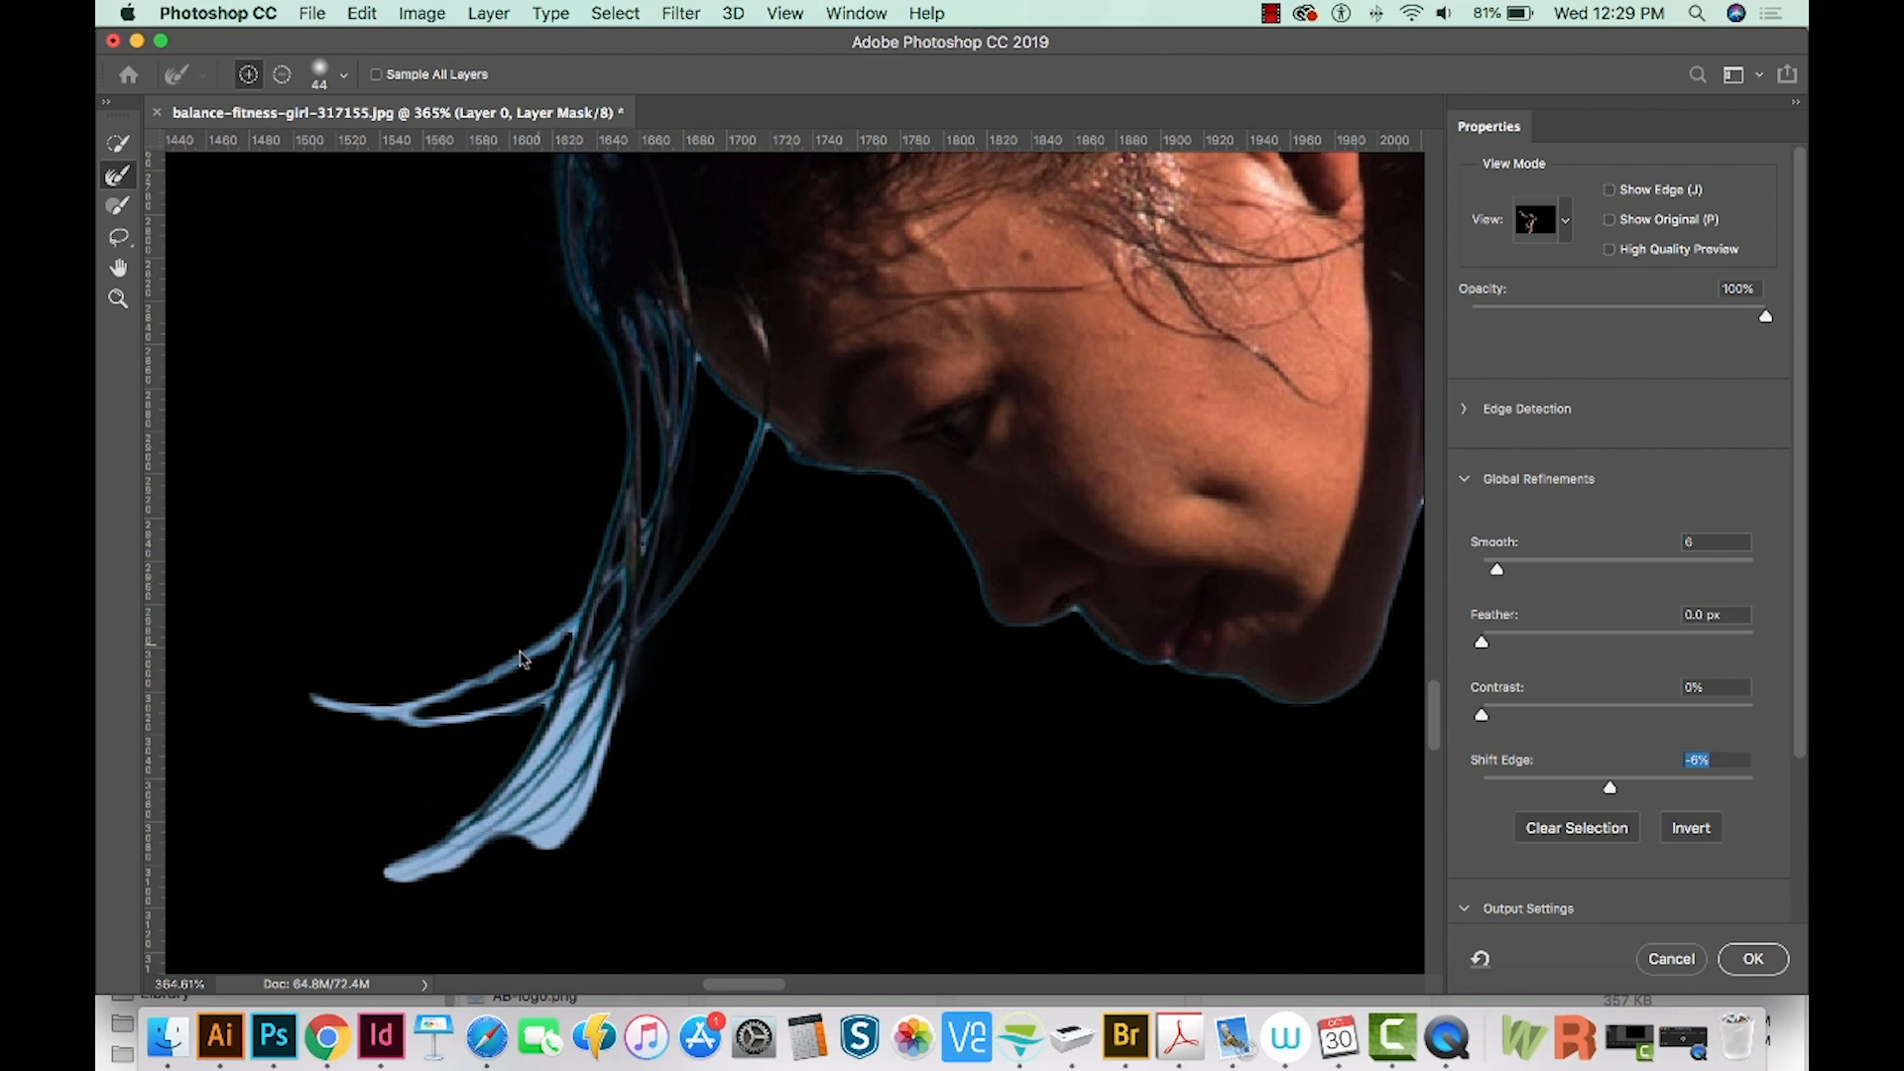
pyautogui.moveTo(325, 706)
pyautogui.mouseDown()
pyautogui.moveTo(593, 704)
pyautogui.moveTo(558, 683)
pyautogui.moveTo(481, 695)
pyautogui.mouseUp()
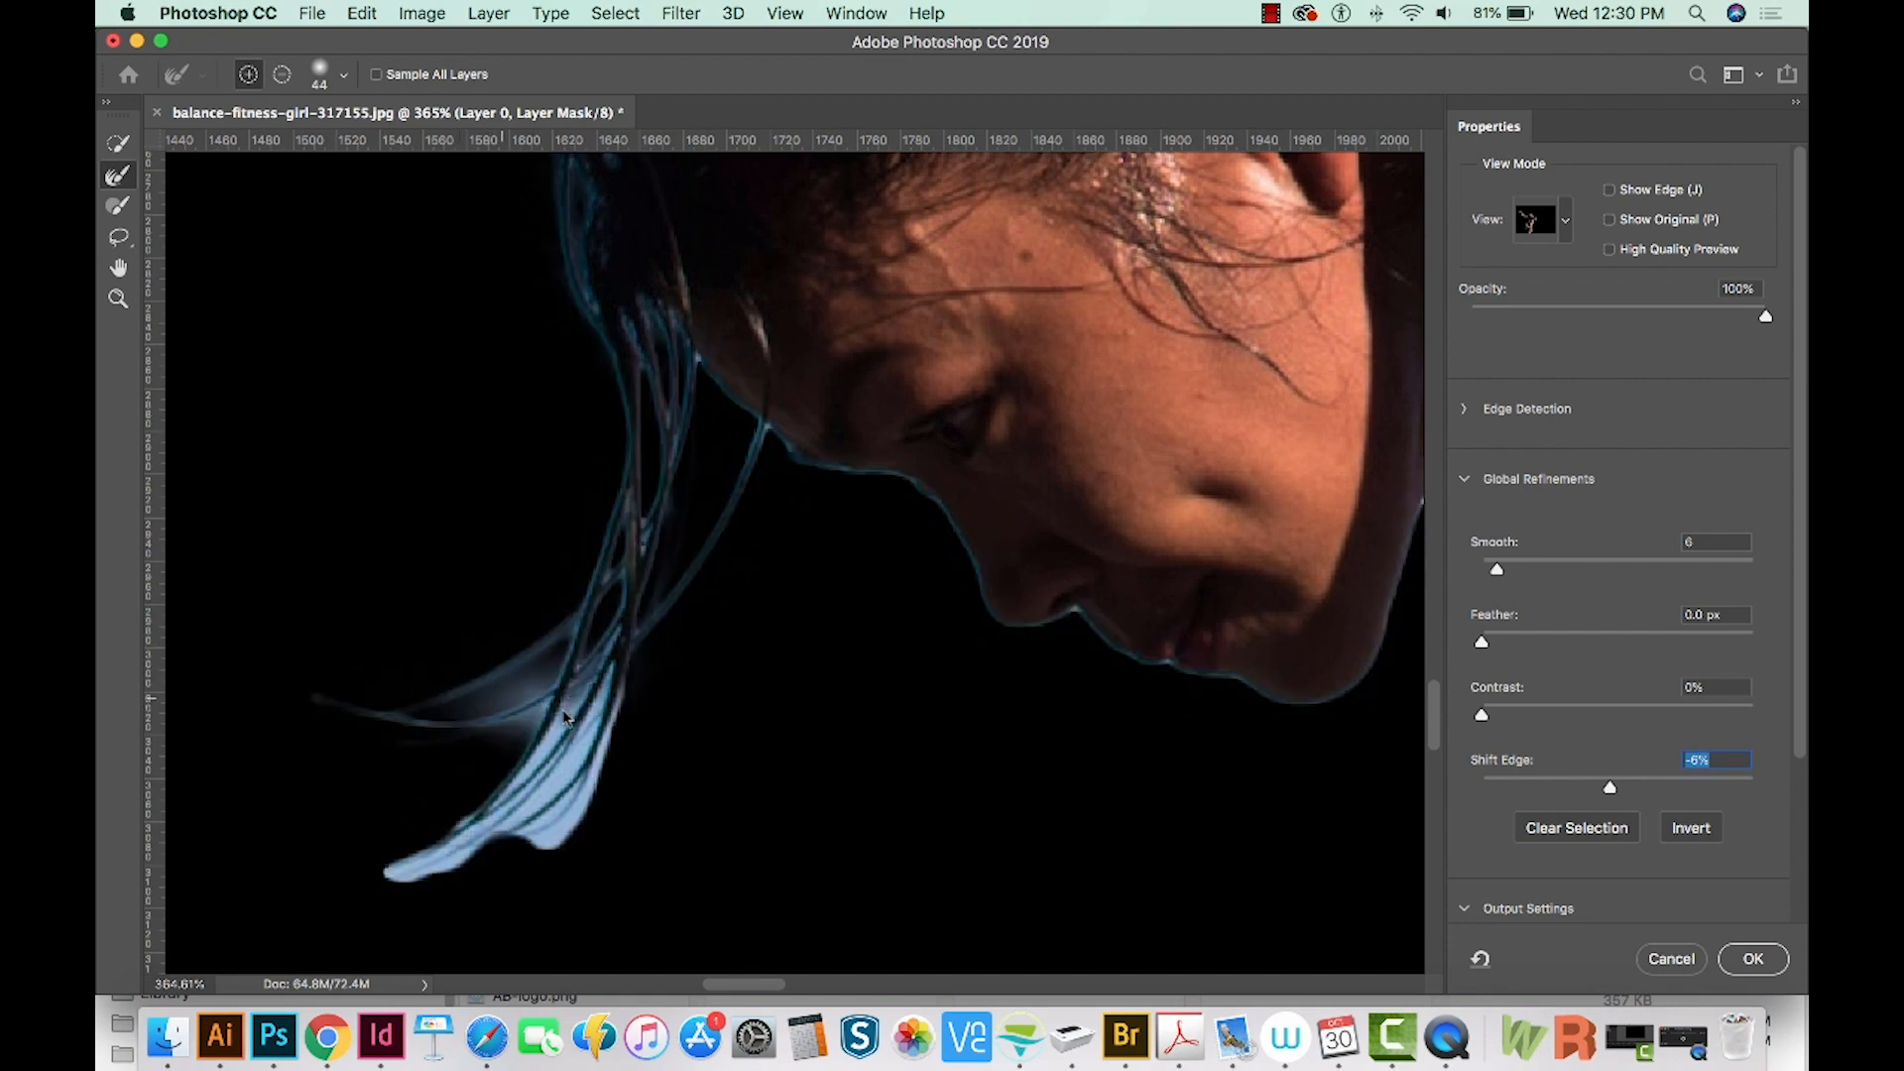
pyautogui.moveTo(420, 866)
pyautogui.mouseDown()
pyautogui.moveTo(397, 871)
pyautogui.moveTo(455, 859)
pyautogui.mouseUp()
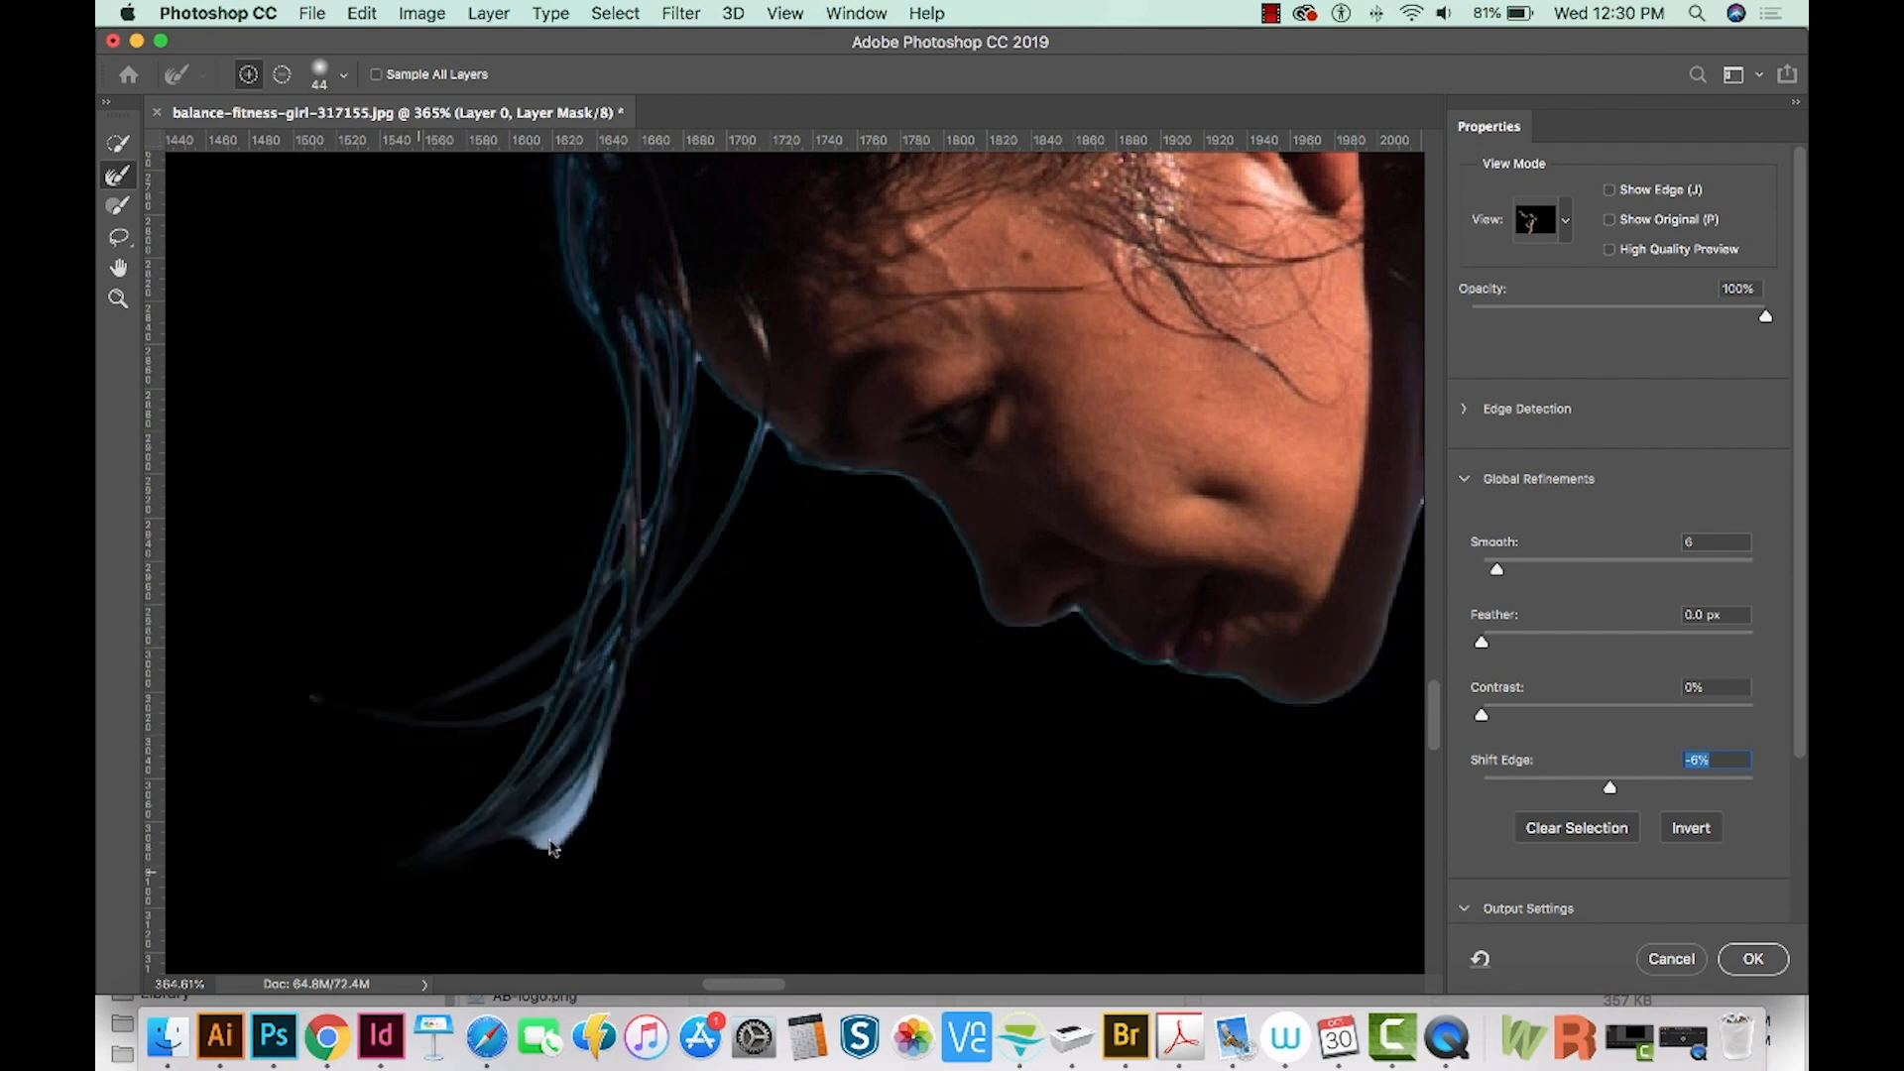
pyautogui.moveTo(606, 734); pyautogui.dragTo(609, 702)
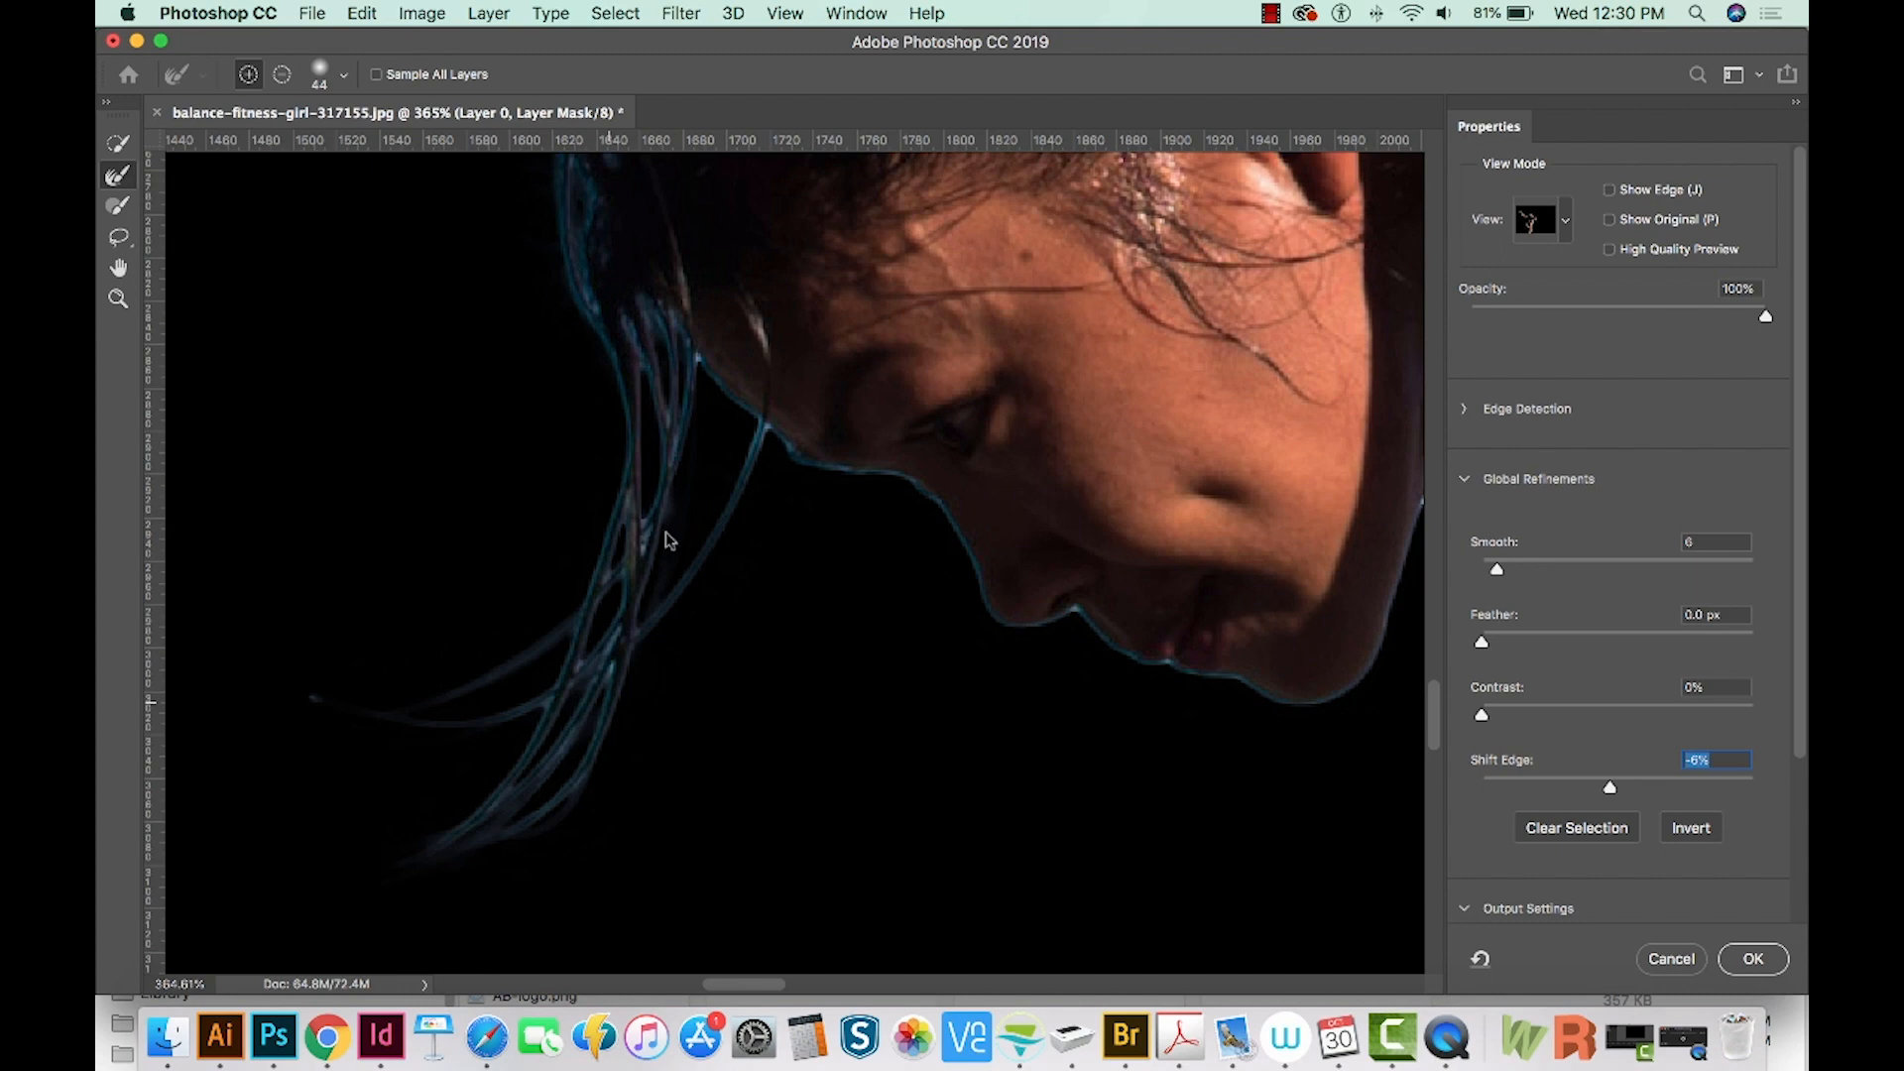
# - Reduce the Refine Edge Brush to 17 px at 0% hardness and touch up the loose hanging strands
pyautogui.moveTo(662, 562); pyautogui.dragTo(620, 562)
pyautogui.moveTo(608, 564); pyautogui.dragTo(602, 563)
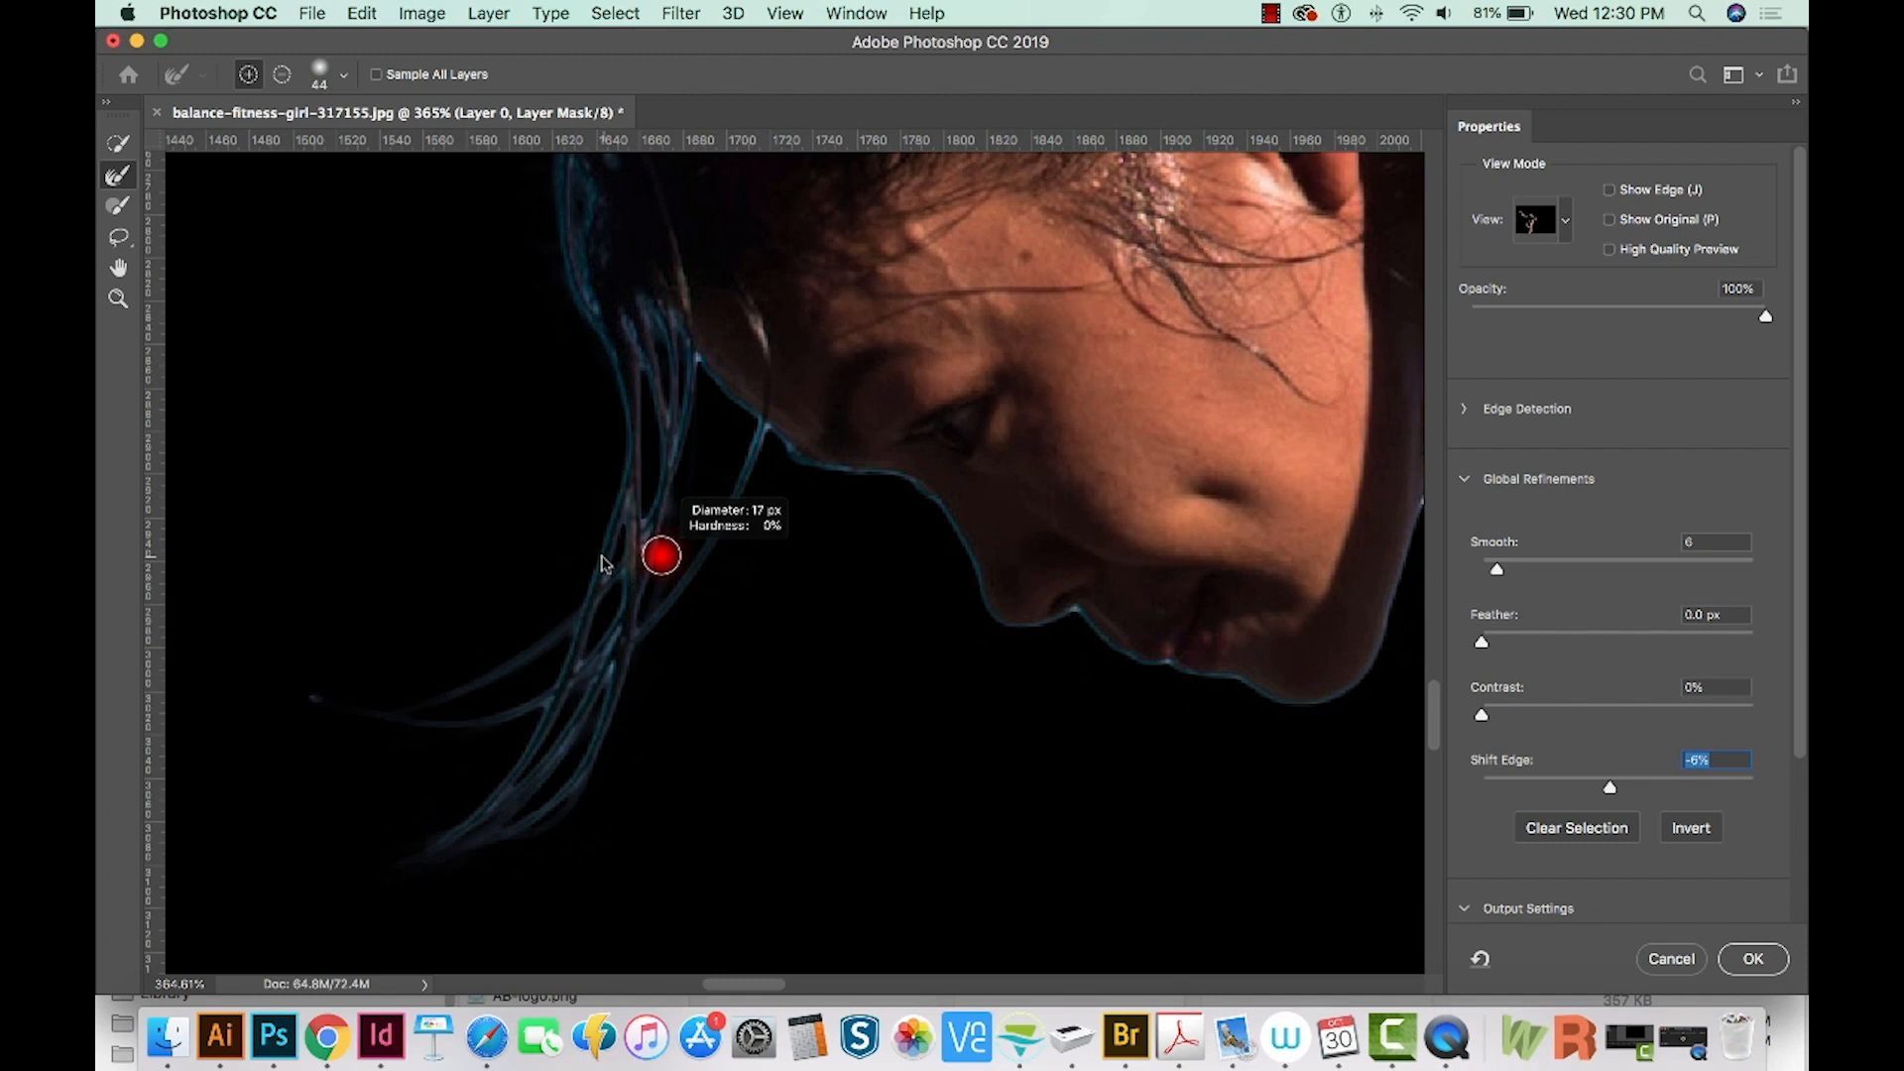
pyautogui.click(343, 75)
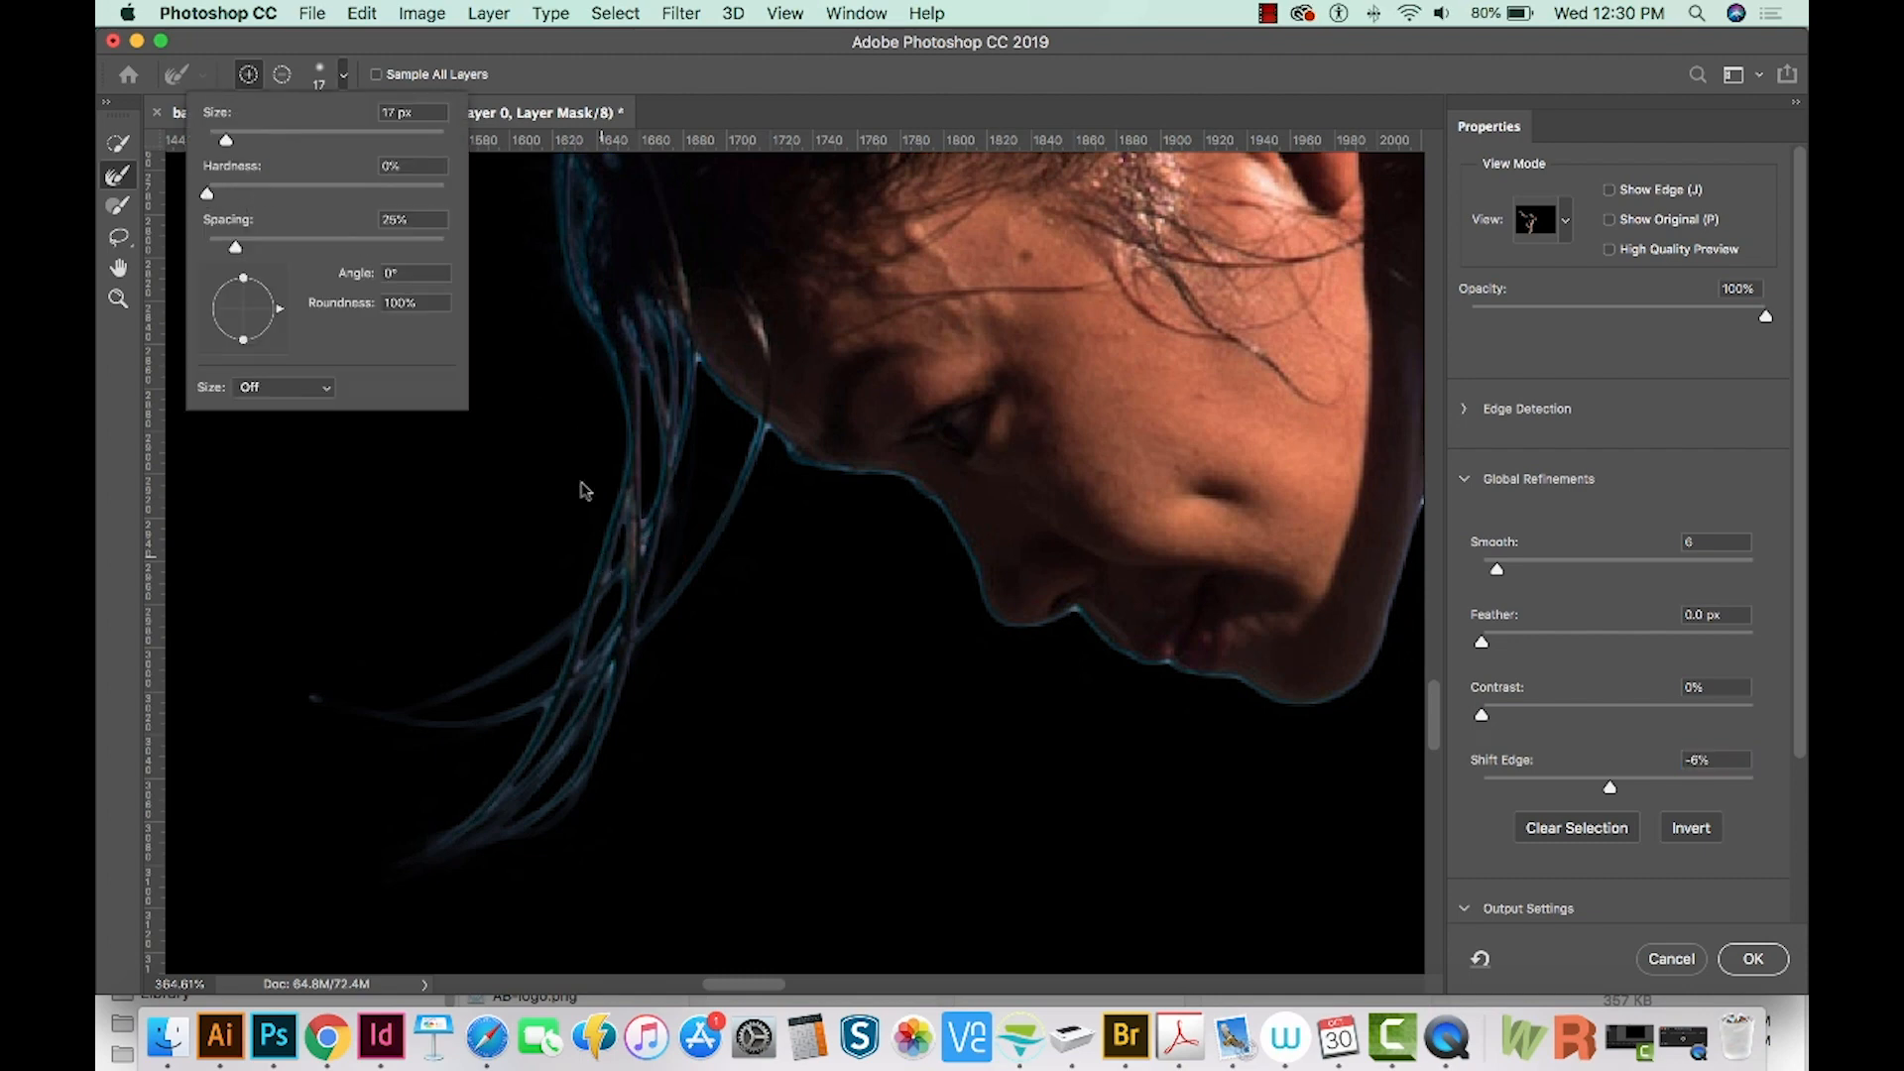
pyautogui.click(640, 530)
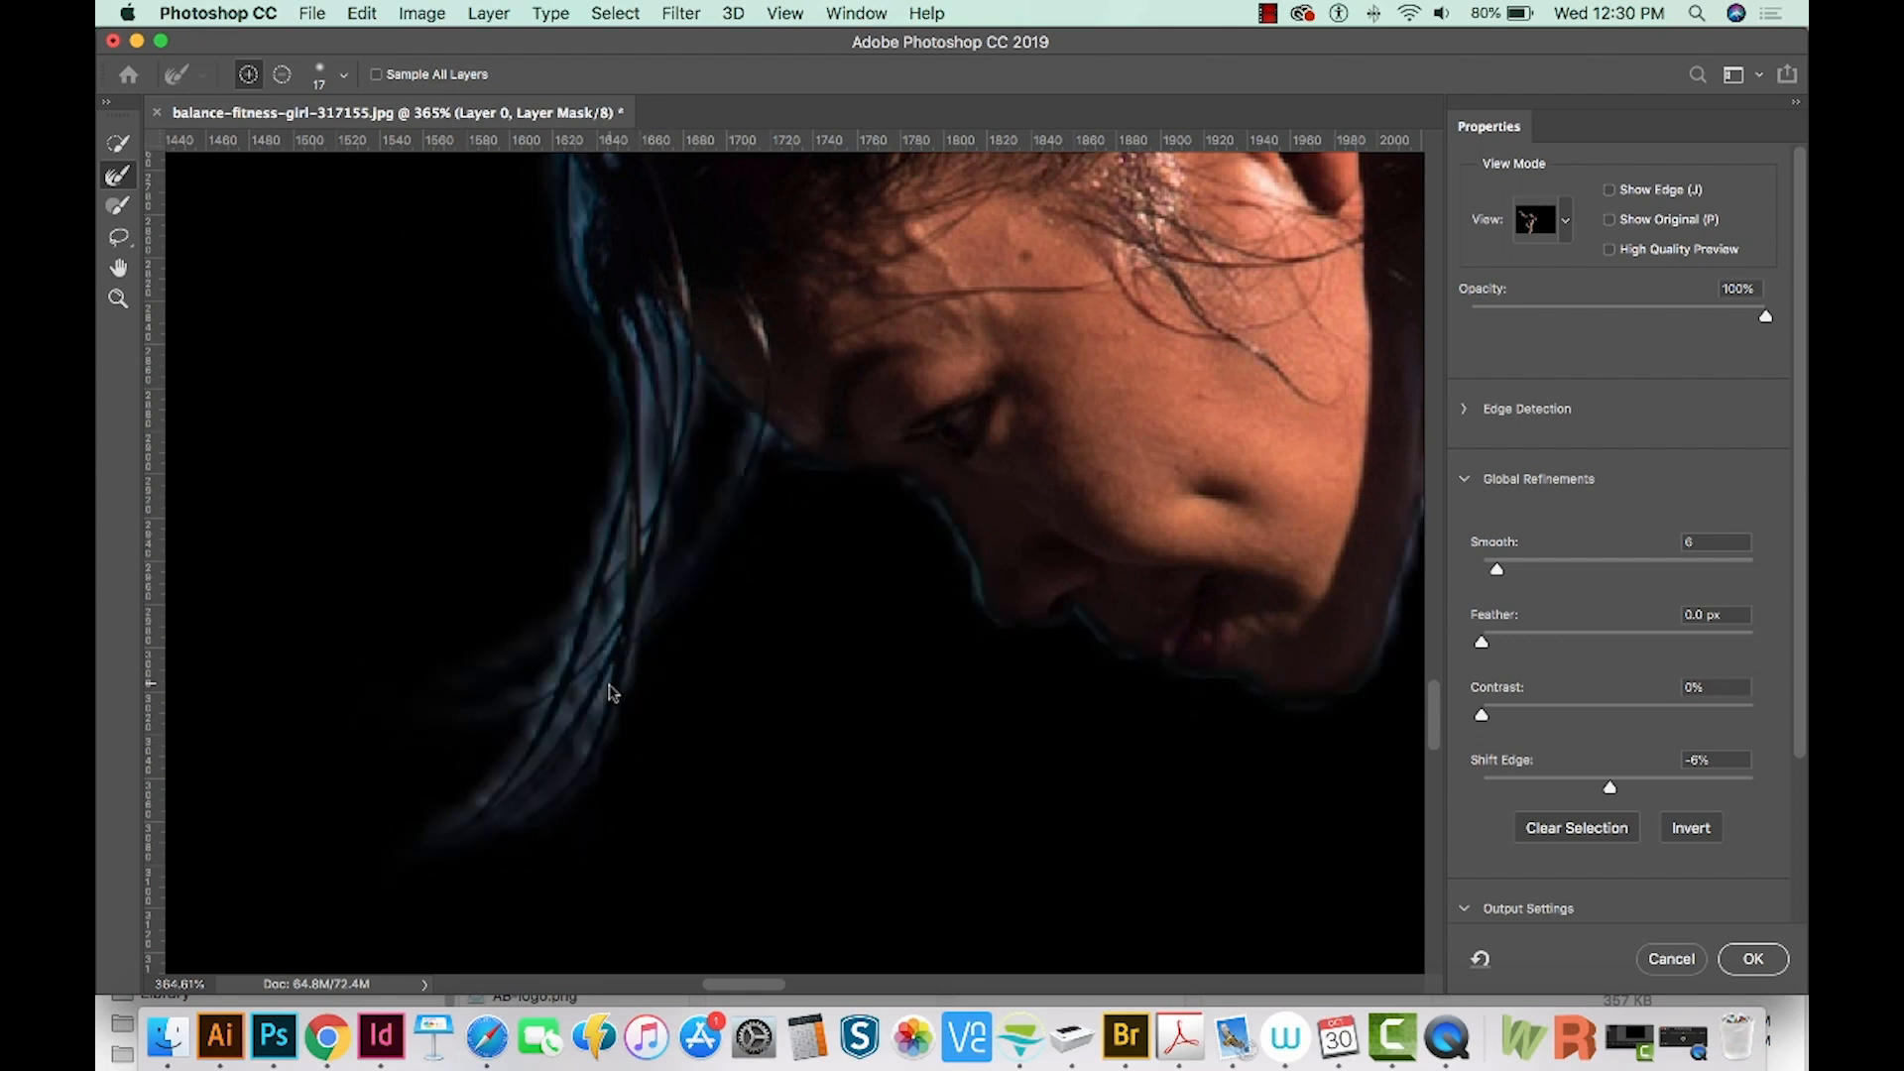
pyautogui.press('z')
pyautogui.moveTo(603, 672); pyautogui.dragTo(739, 595)
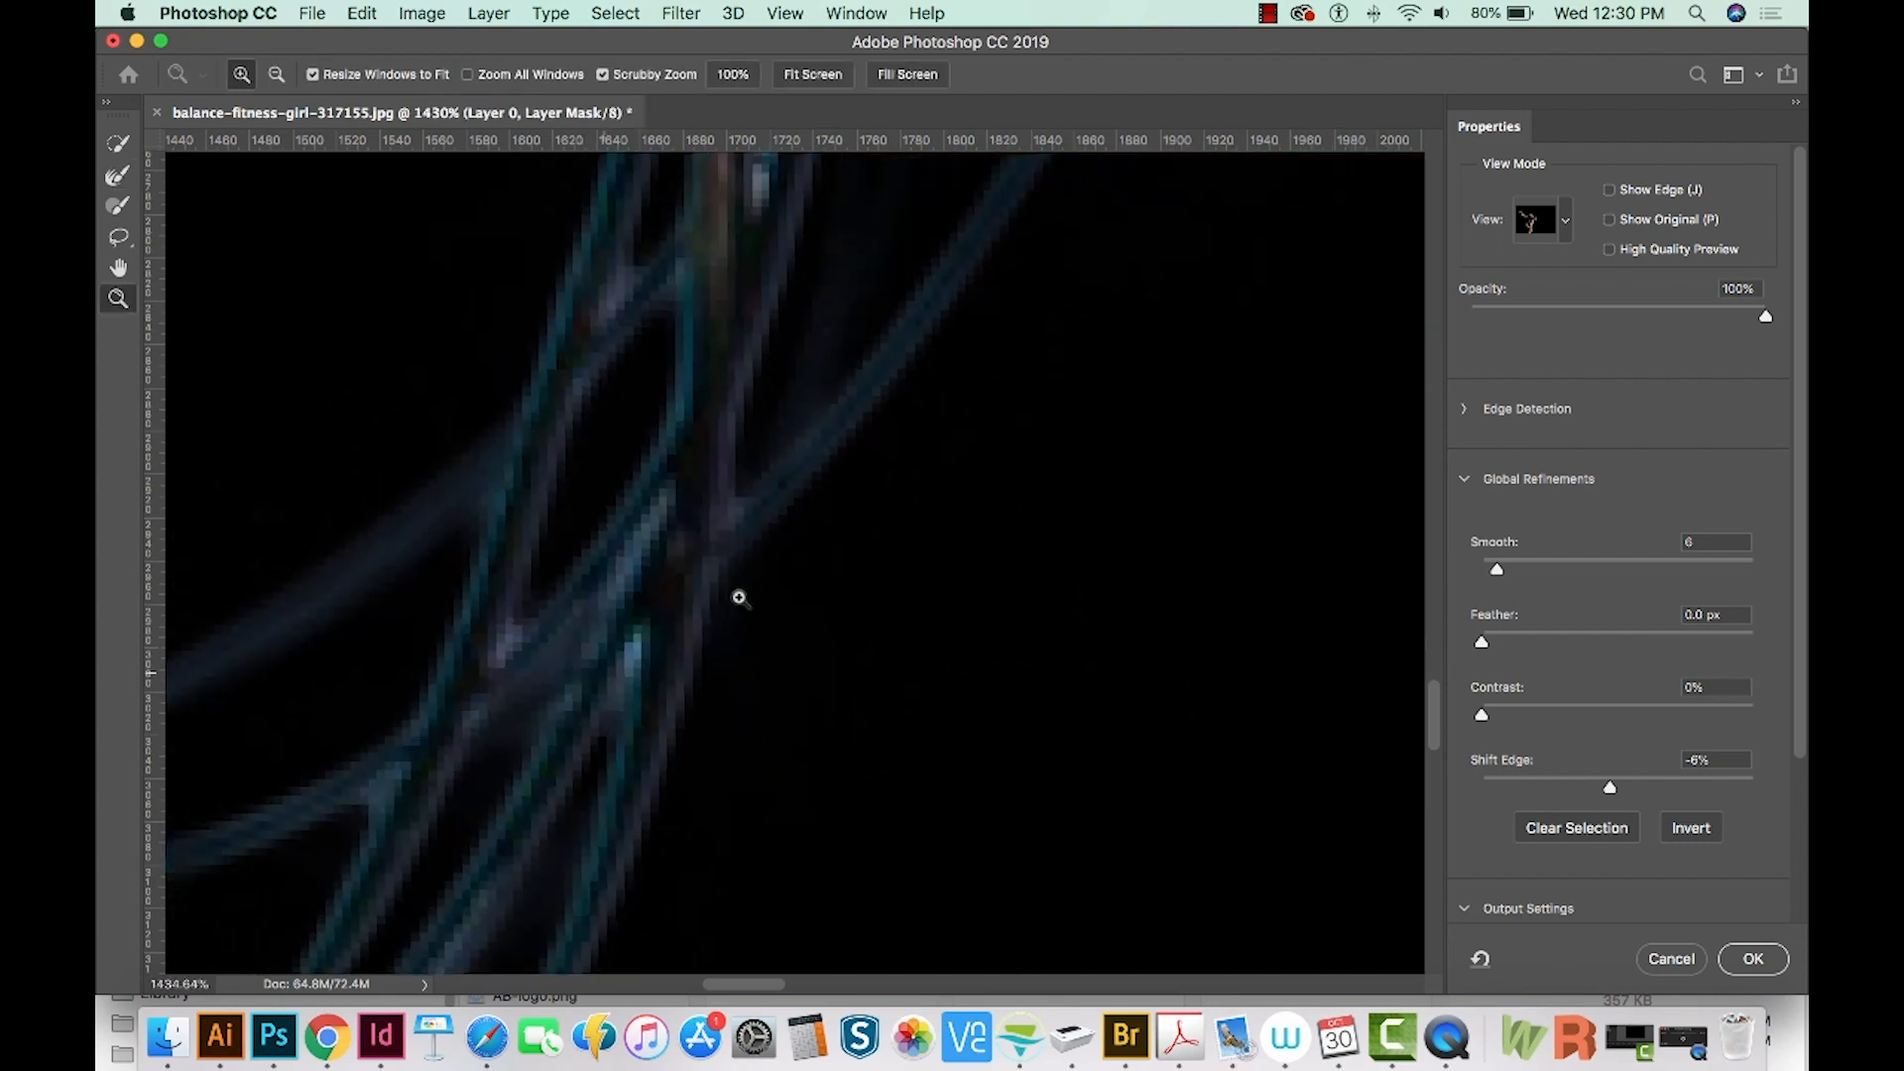
pyautogui.press('r')
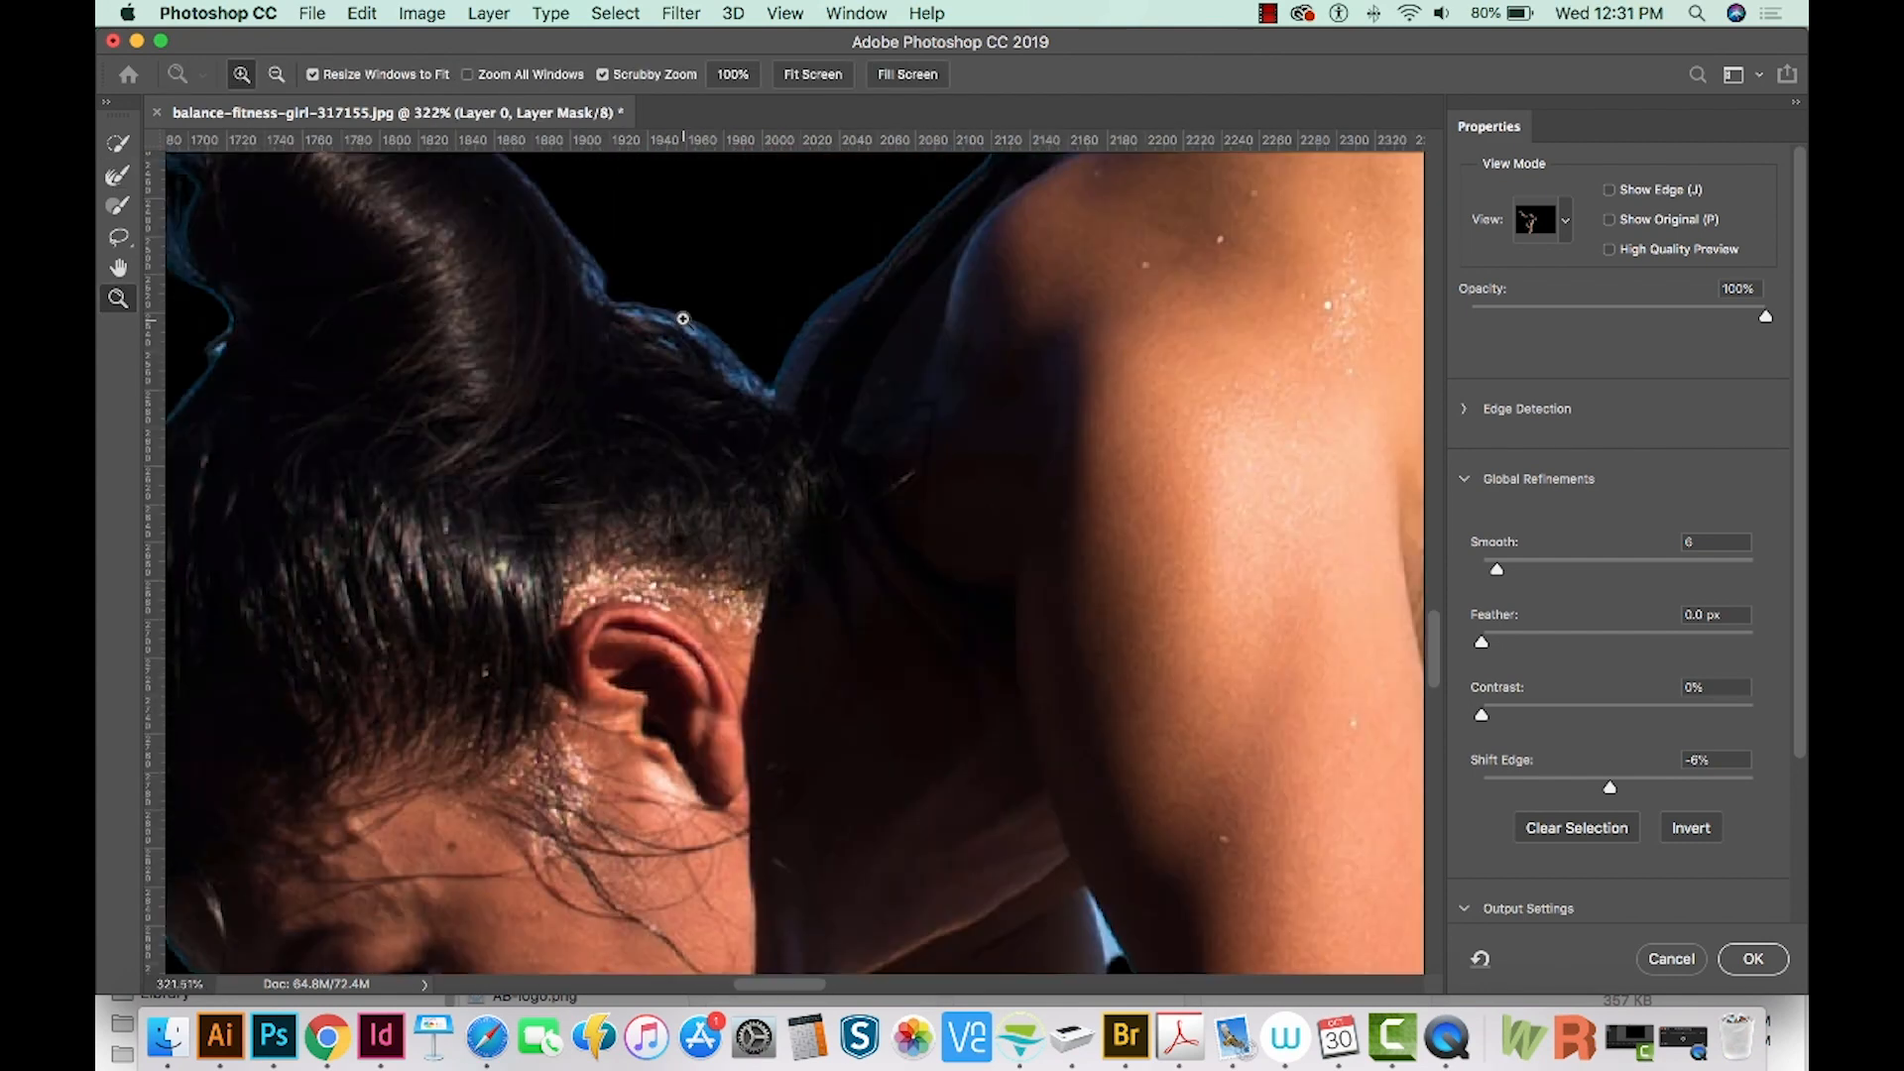
# - Refine the blue-fringed hair edge between the shoulder and the bun, continuing along the bun's outer side
pyautogui.moveTo(705, 304); pyautogui.dragTo(757, 273)
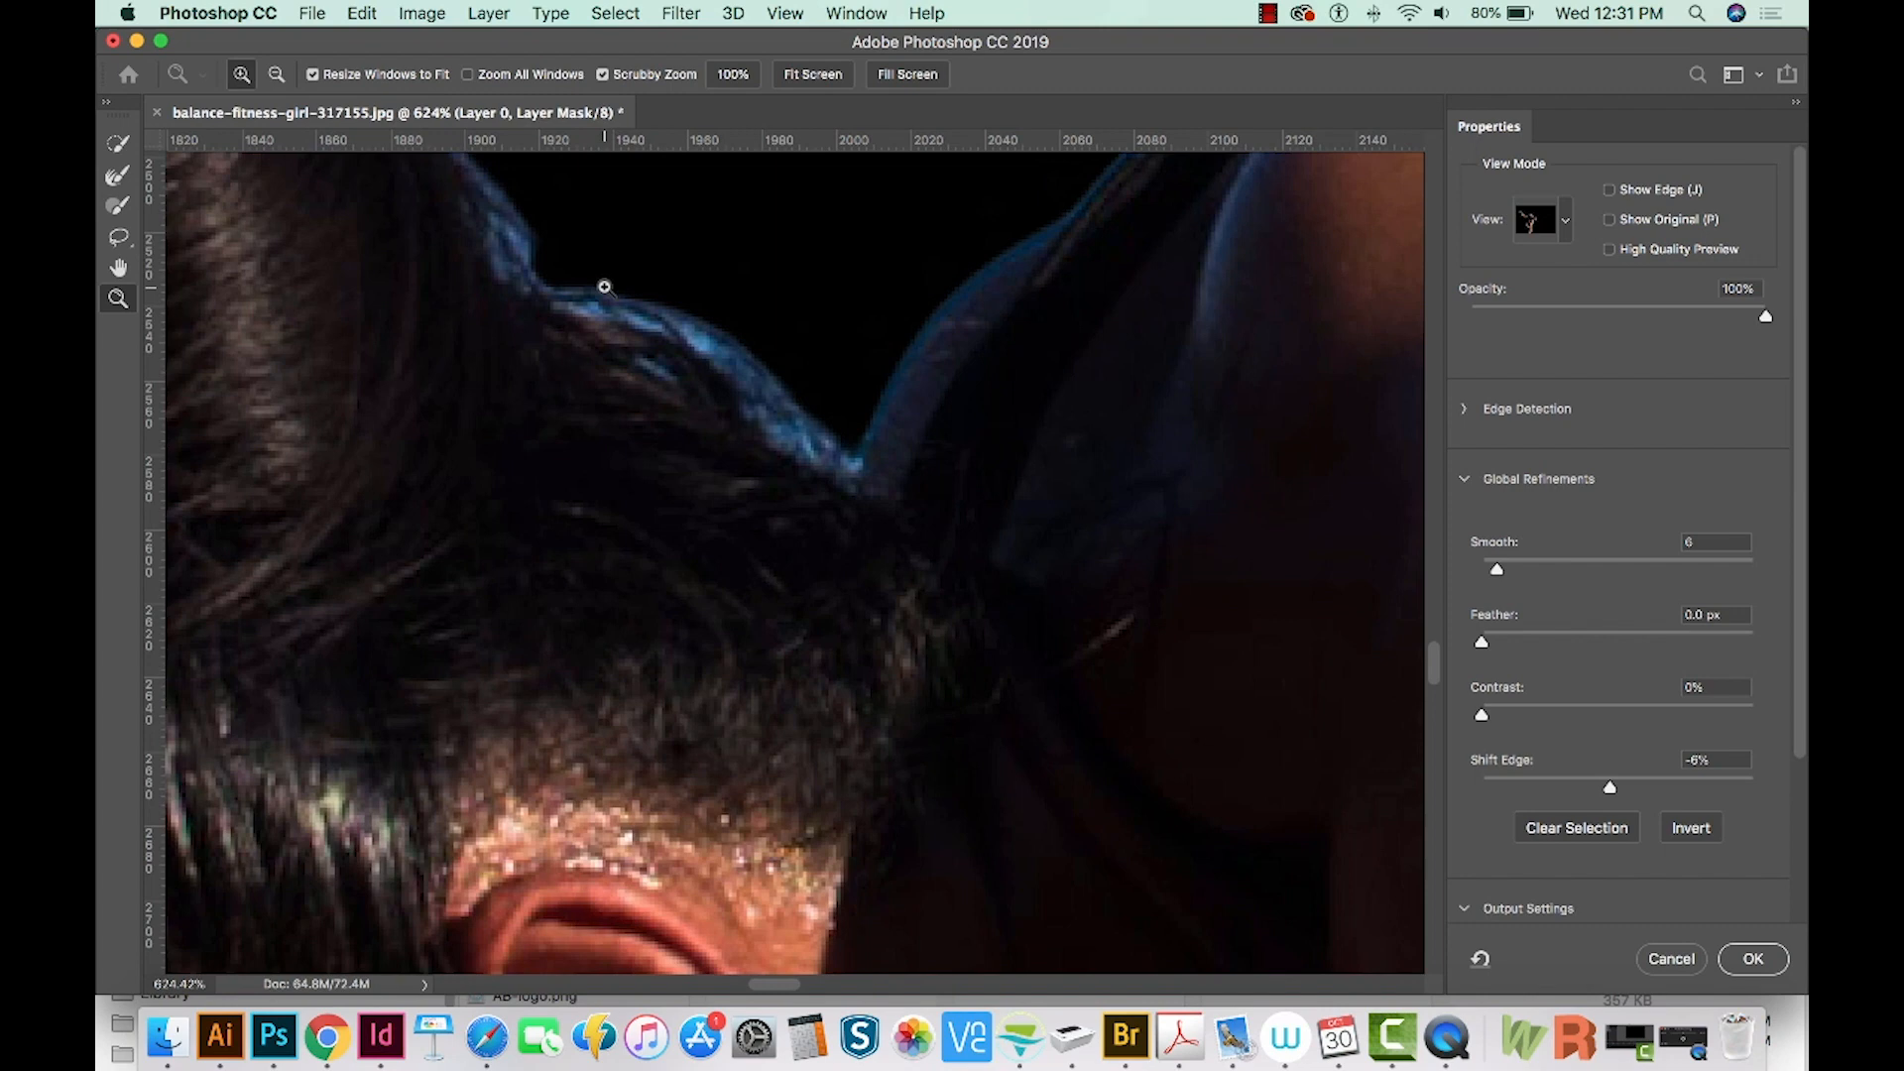
pyautogui.click(116, 178)
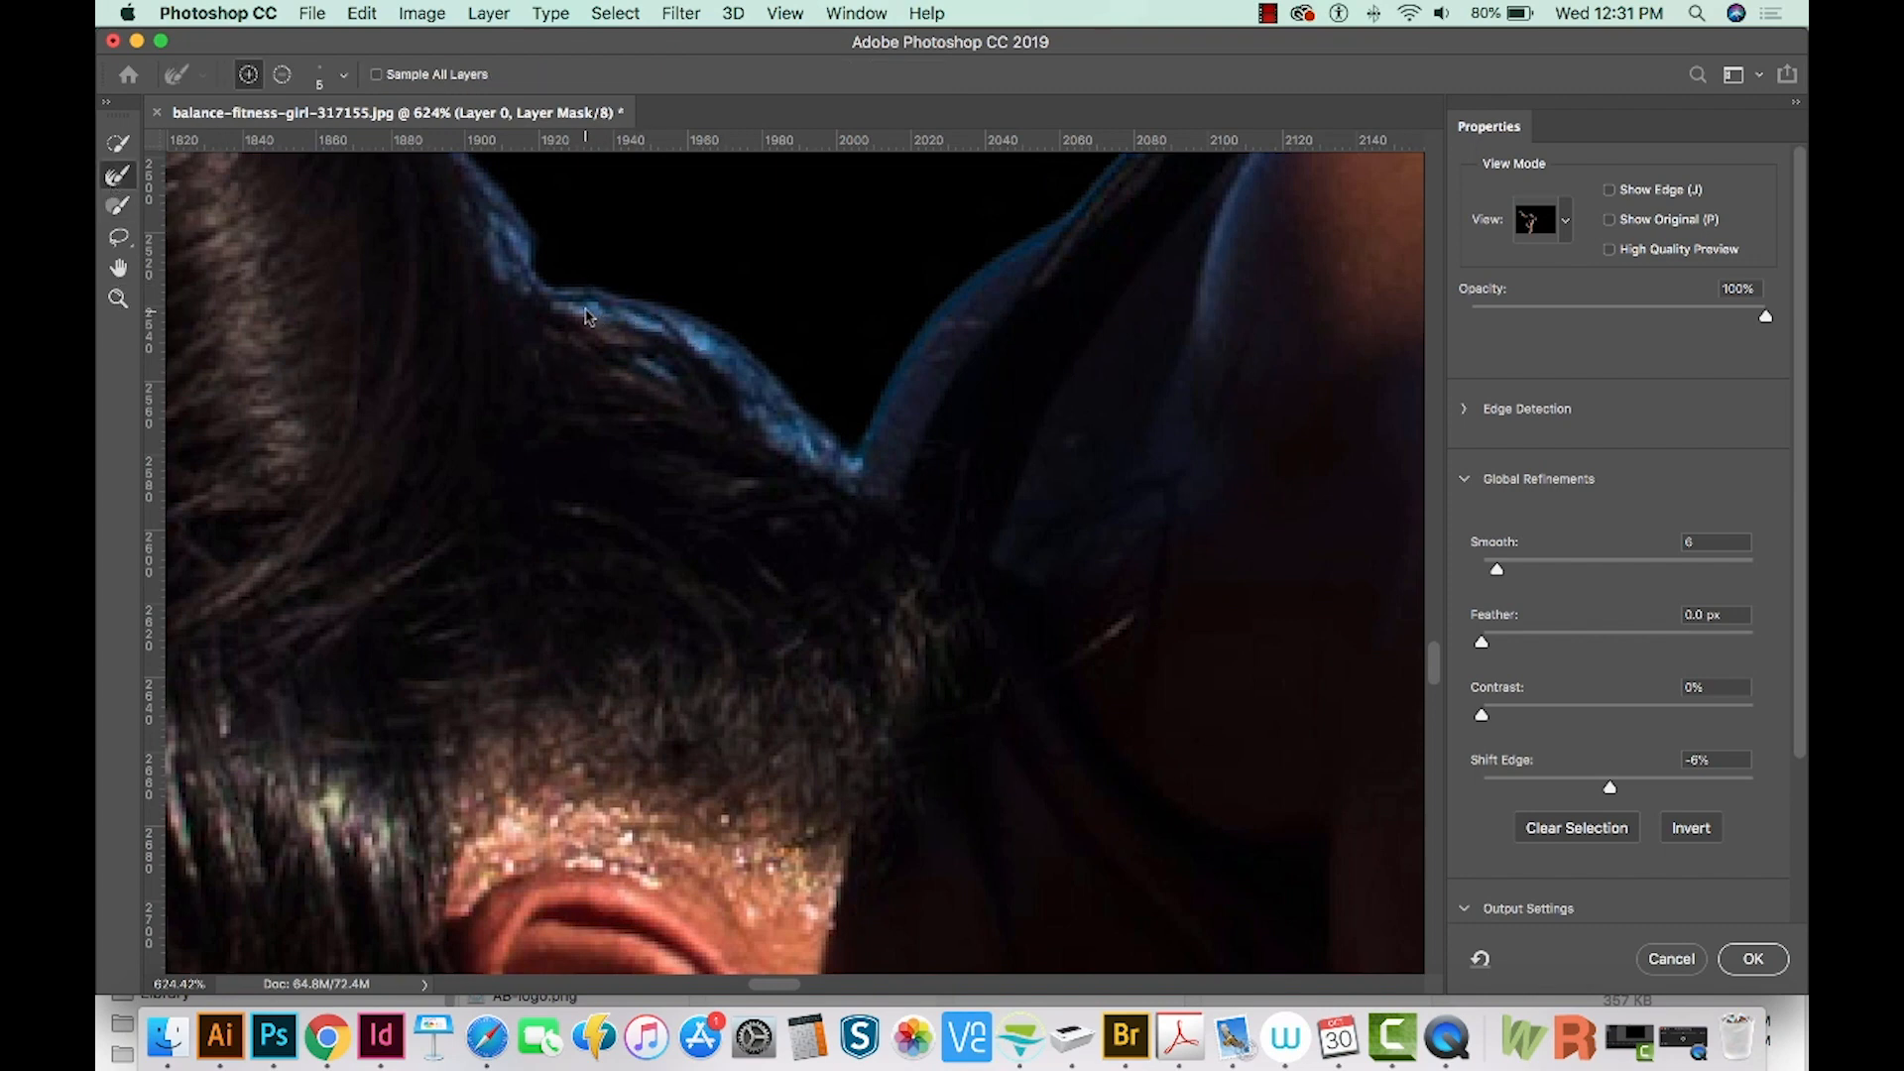
pyautogui.moveTo(585, 311); pyautogui.dragTo(638, 306)
pyautogui.scroll(5, 769, 387)
pyautogui.hscroll(-5, 769, 387)
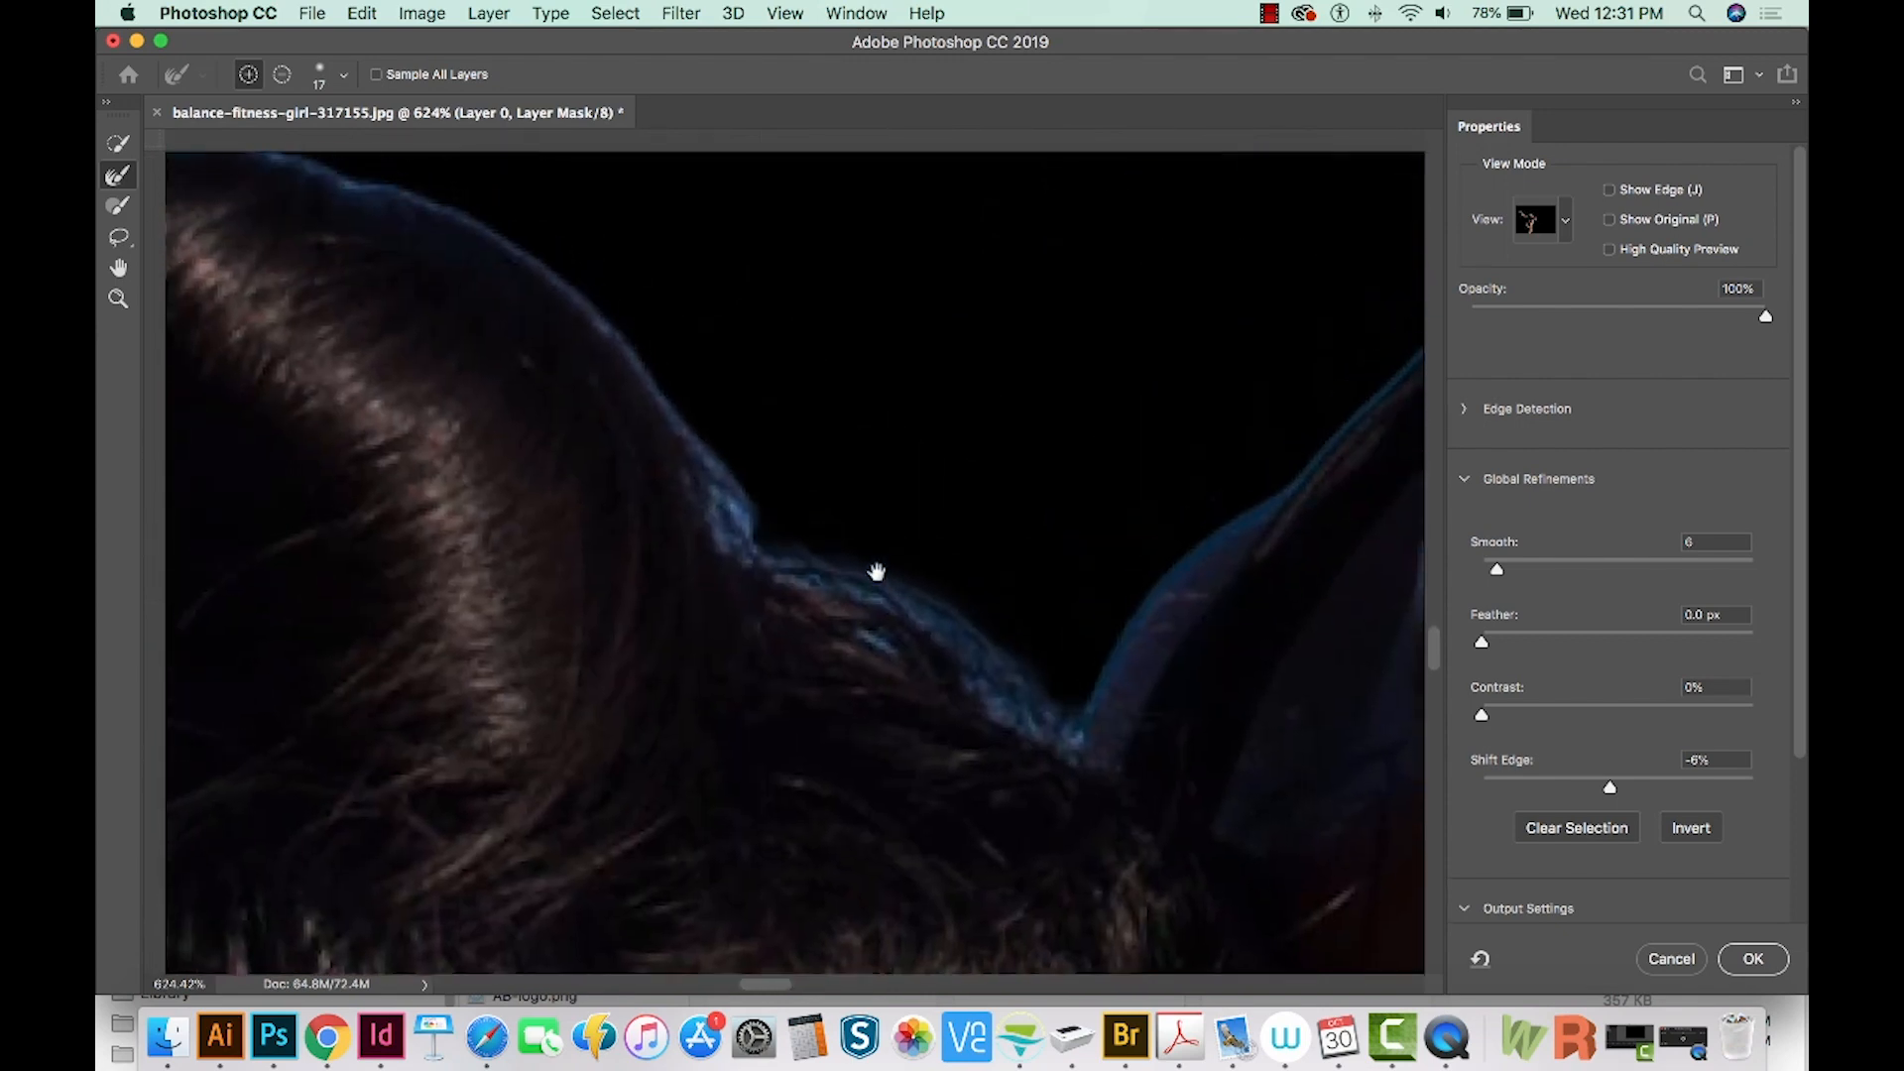
pyautogui.moveTo(746, 531)
pyautogui.mouseDown()
pyautogui.moveTo(801, 541)
pyautogui.moveTo(595, 305)
pyautogui.moveTo(464, 231)
pyautogui.mouseUp()
# - Refine the top of the bun, the wispy tuft beside it and the hair edge just below
pyautogui.scroll(3, 428, 258)
pyautogui.hscroll(-5, 428, 258)
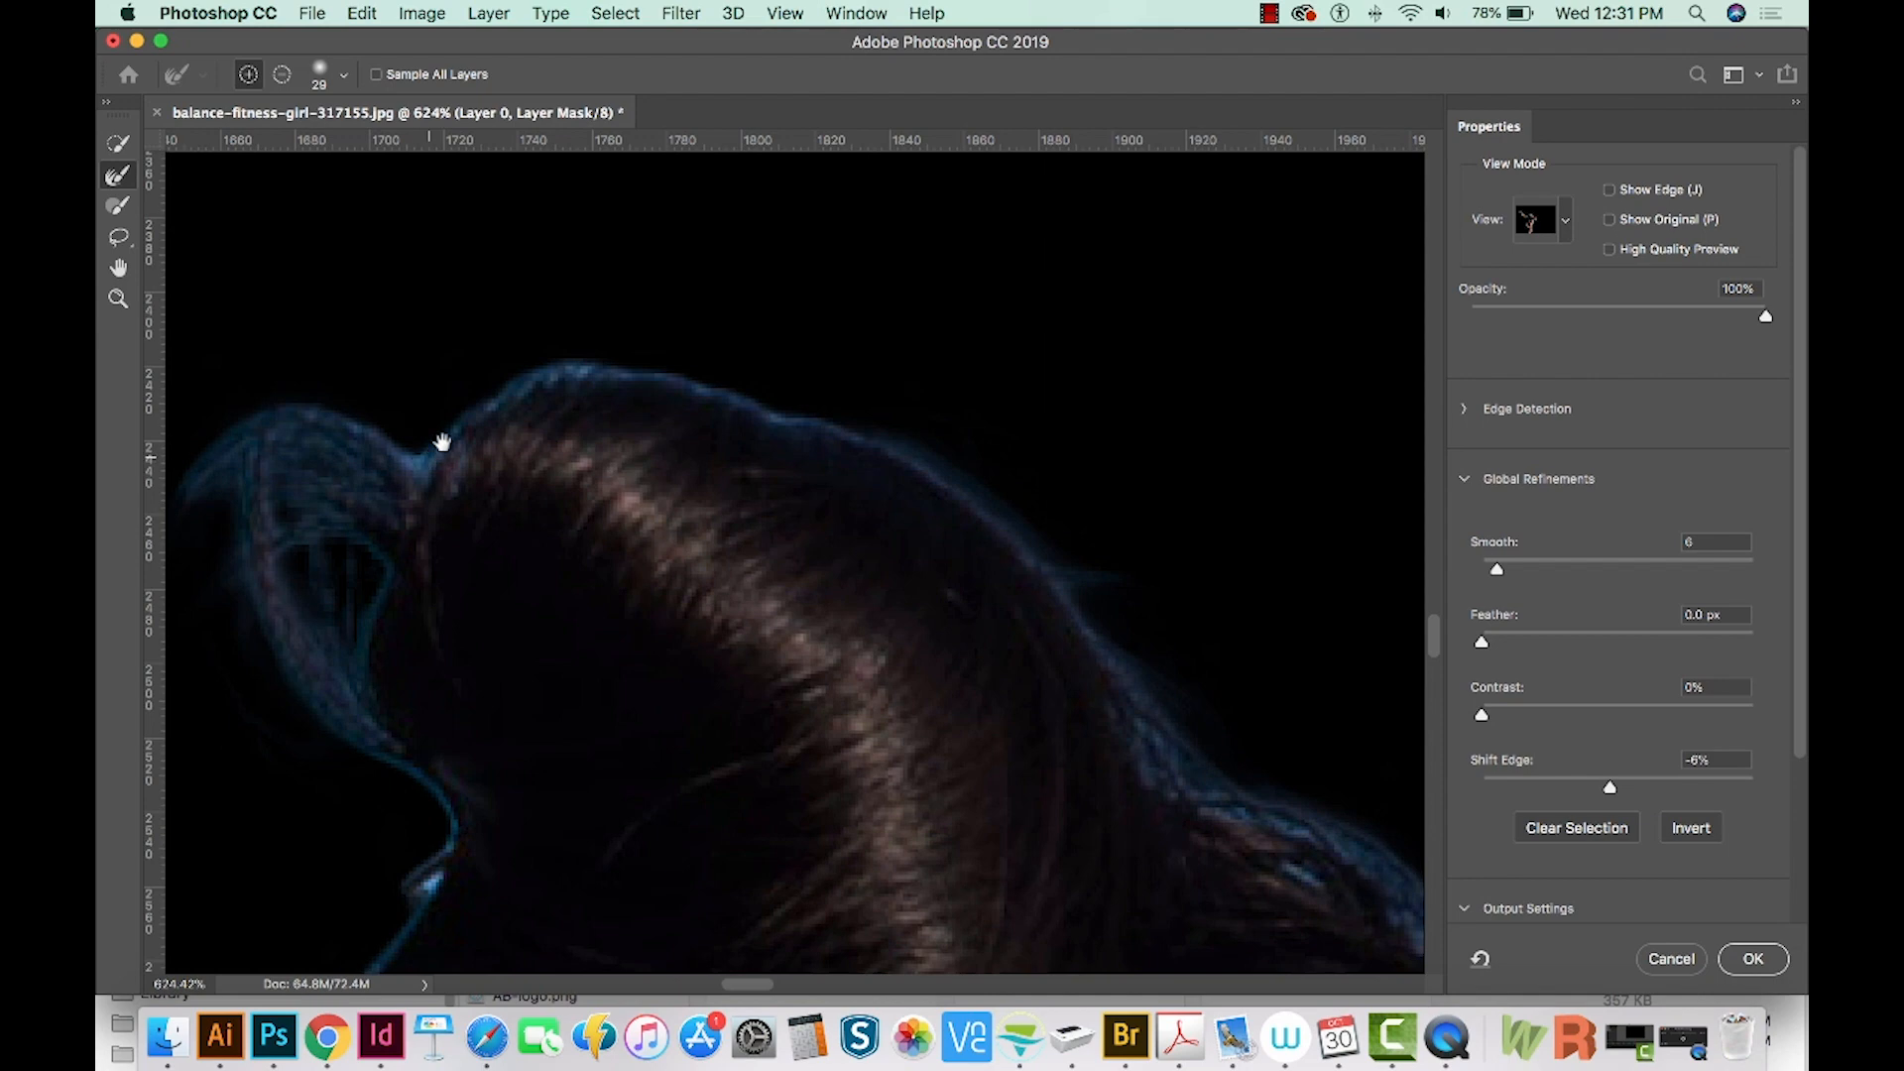
pyautogui.moveTo(342, 526)
pyautogui.mouseDown()
pyautogui.moveTo(527, 434)
pyautogui.moveTo(562, 436)
pyautogui.mouseUp()
pyautogui.moveTo(433, 389)
pyautogui.mouseDown()
pyautogui.moveTo(525, 380)
pyautogui.moveTo(502, 638)
pyautogui.moveTo(527, 680)
pyautogui.mouseUp()
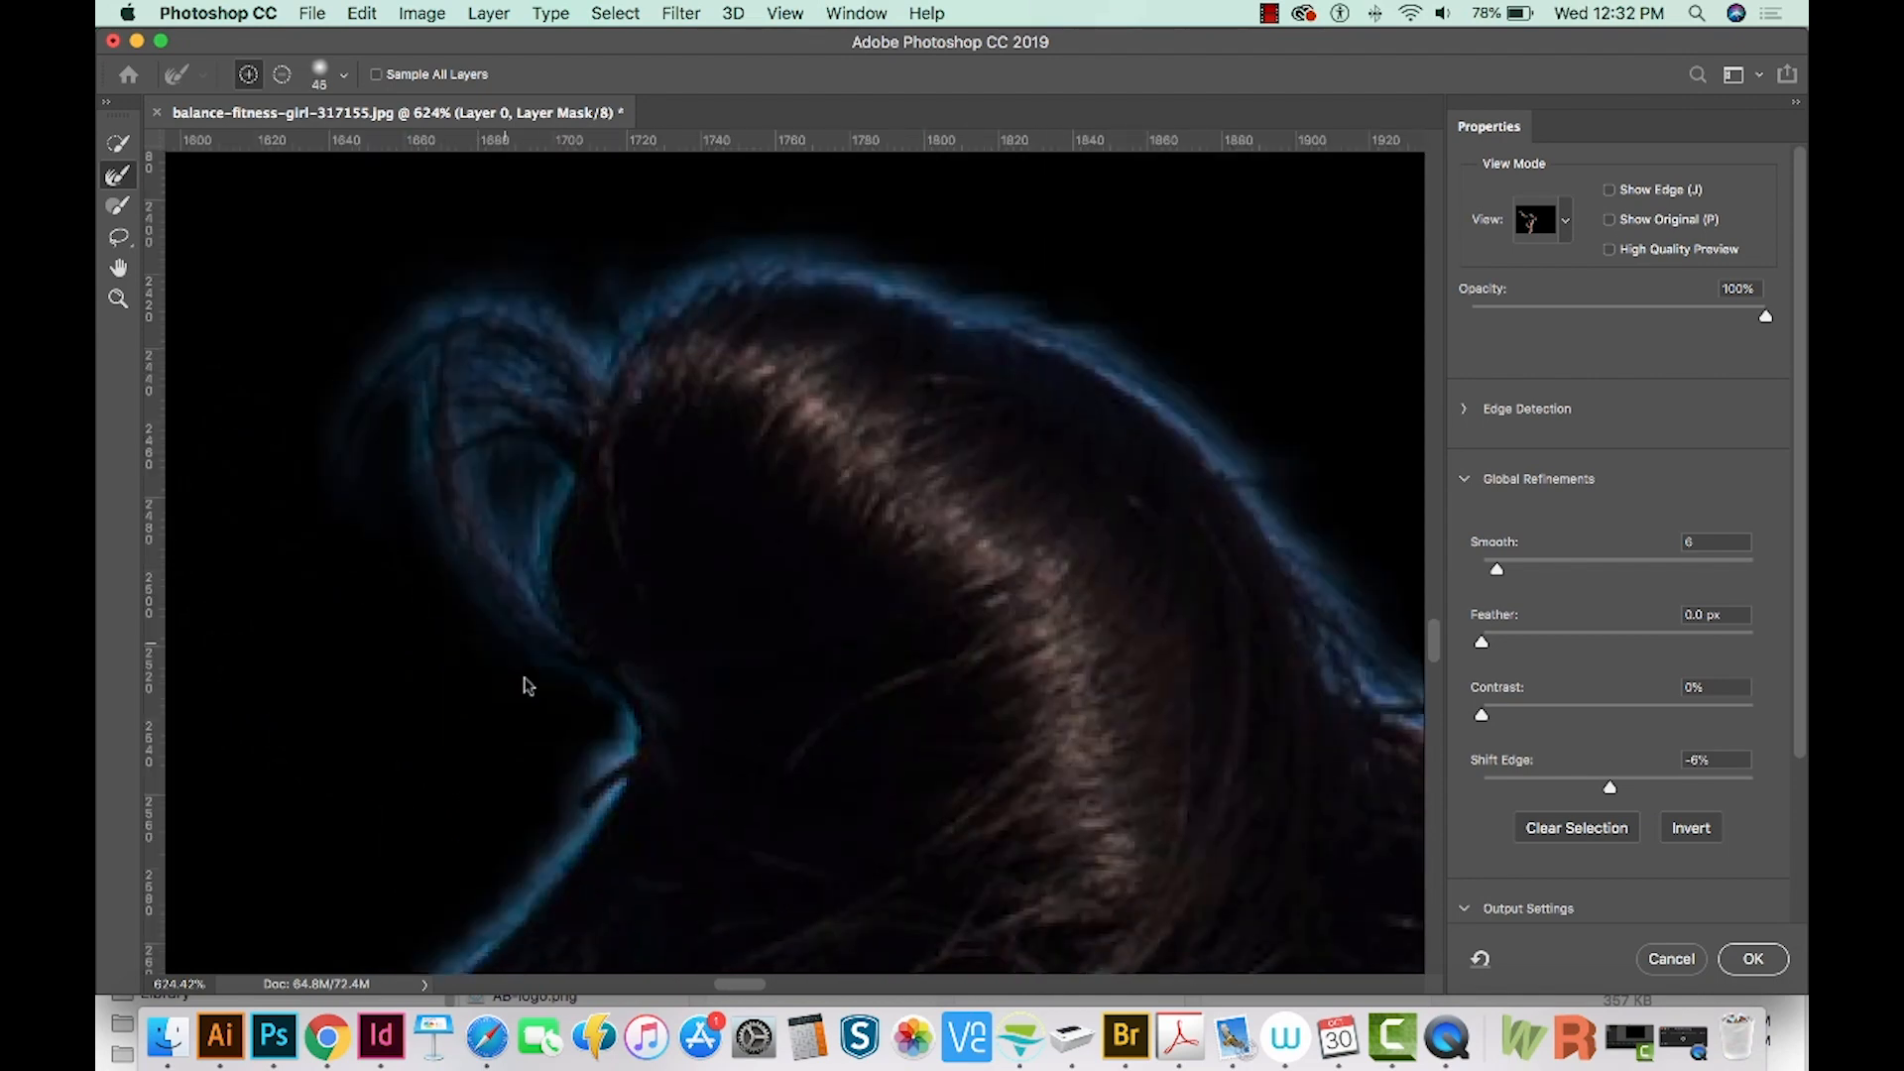
pyautogui.moveTo(615, 793); pyautogui.dragTo(499, 906)
pyautogui.moveTo(909, 705)
pyautogui.mouseDown()
pyautogui.moveTo(654, 587)
pyautogui.moveTo(220, 457)
pyautogui.mouseUp()
# - Decontaminate the fringe colors at 100% and output the refined cutout as a new layer with a layer mask
pyautogui.press('super+0')
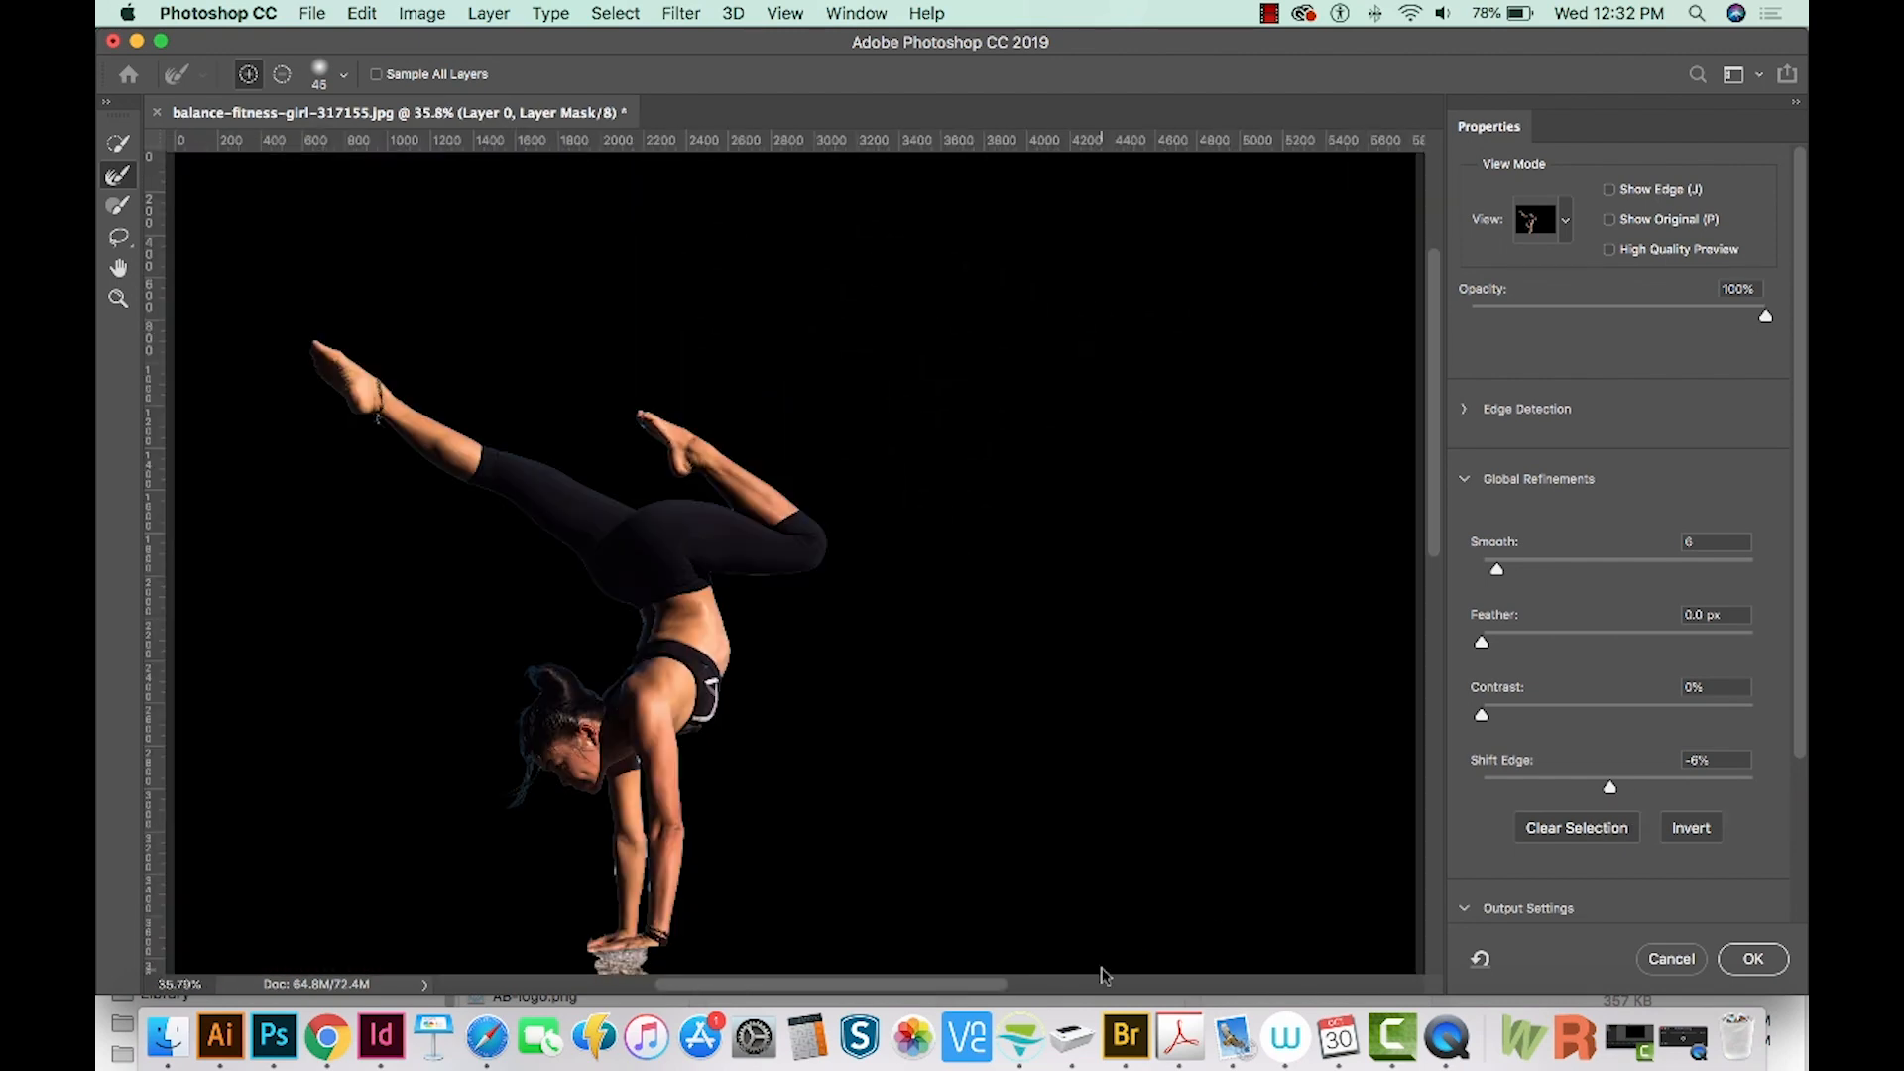
pyautogui.press('z')
pyautogui.moveTo(508, 747); pyautogui.dragTo(628, 650)
pyautogui.moveTo(748, 702); pyautogui.dragTo(735, 564)
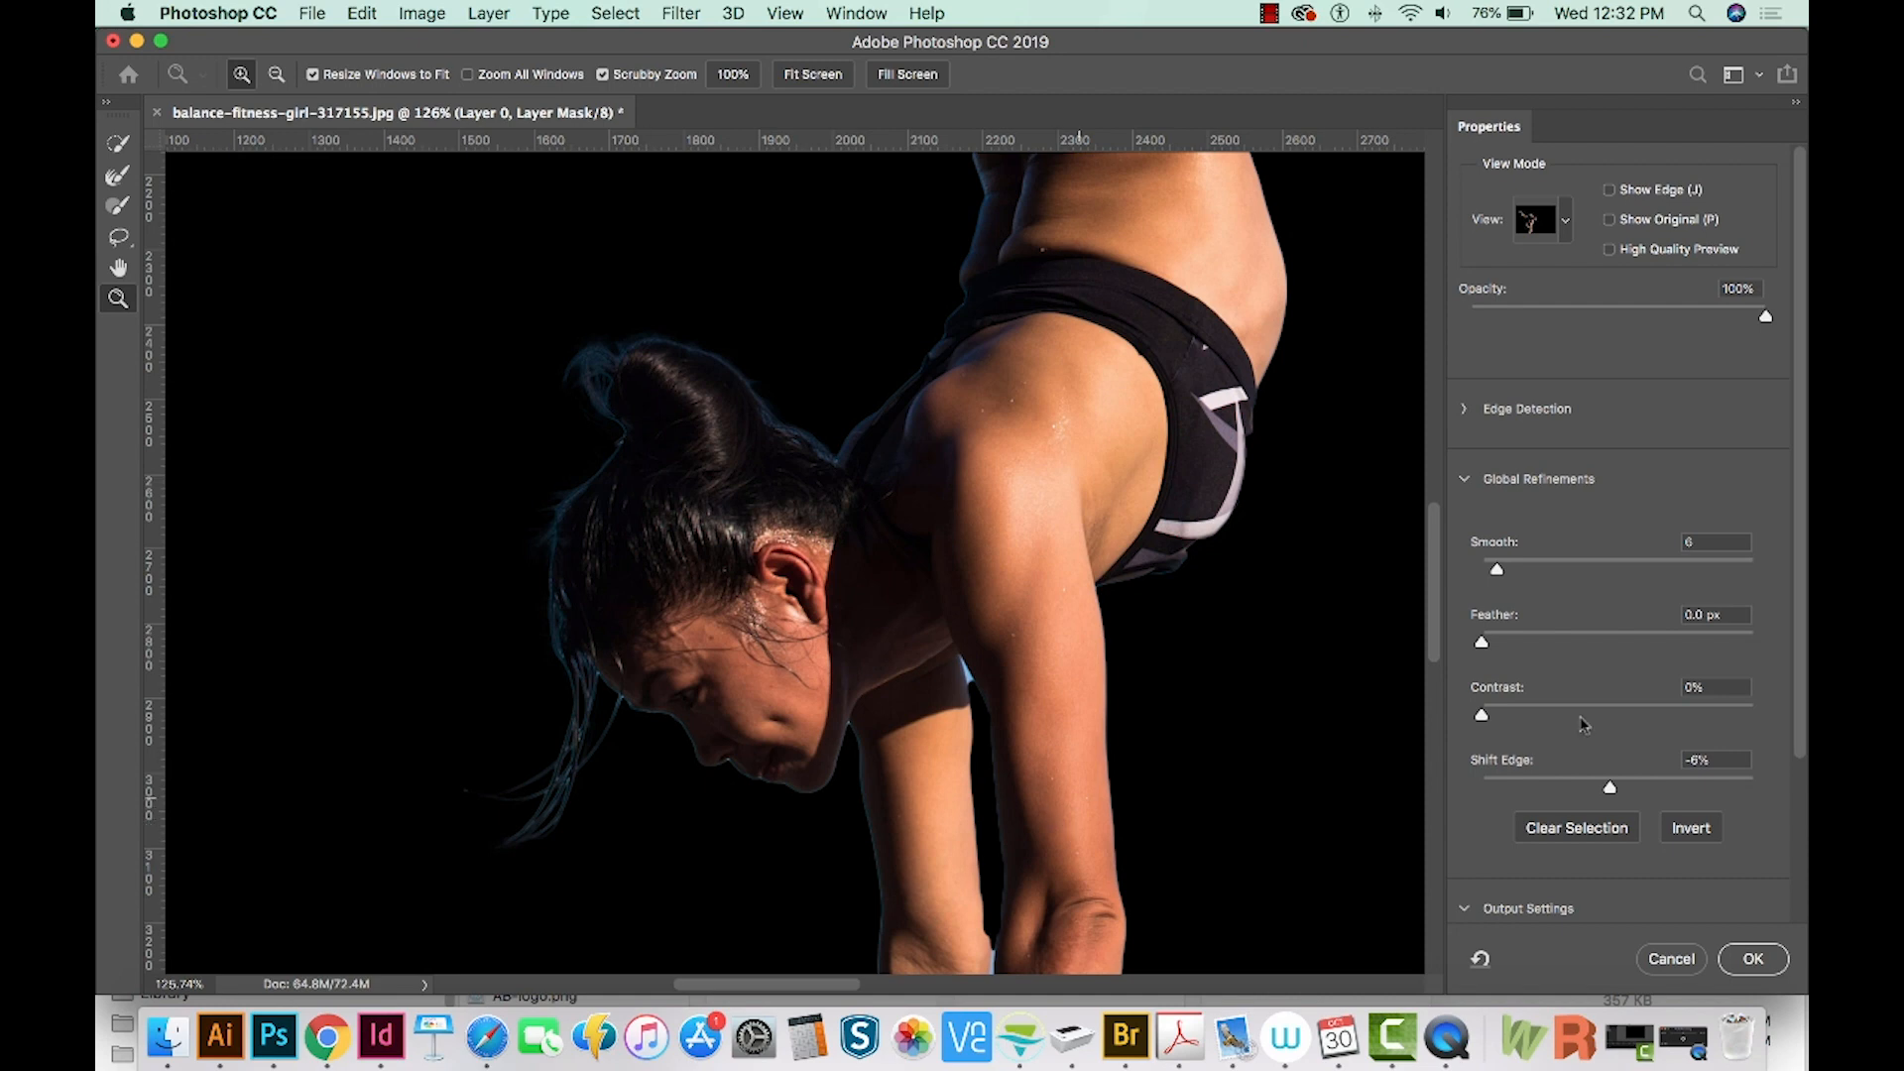
pyautogui.click(1465, 481)
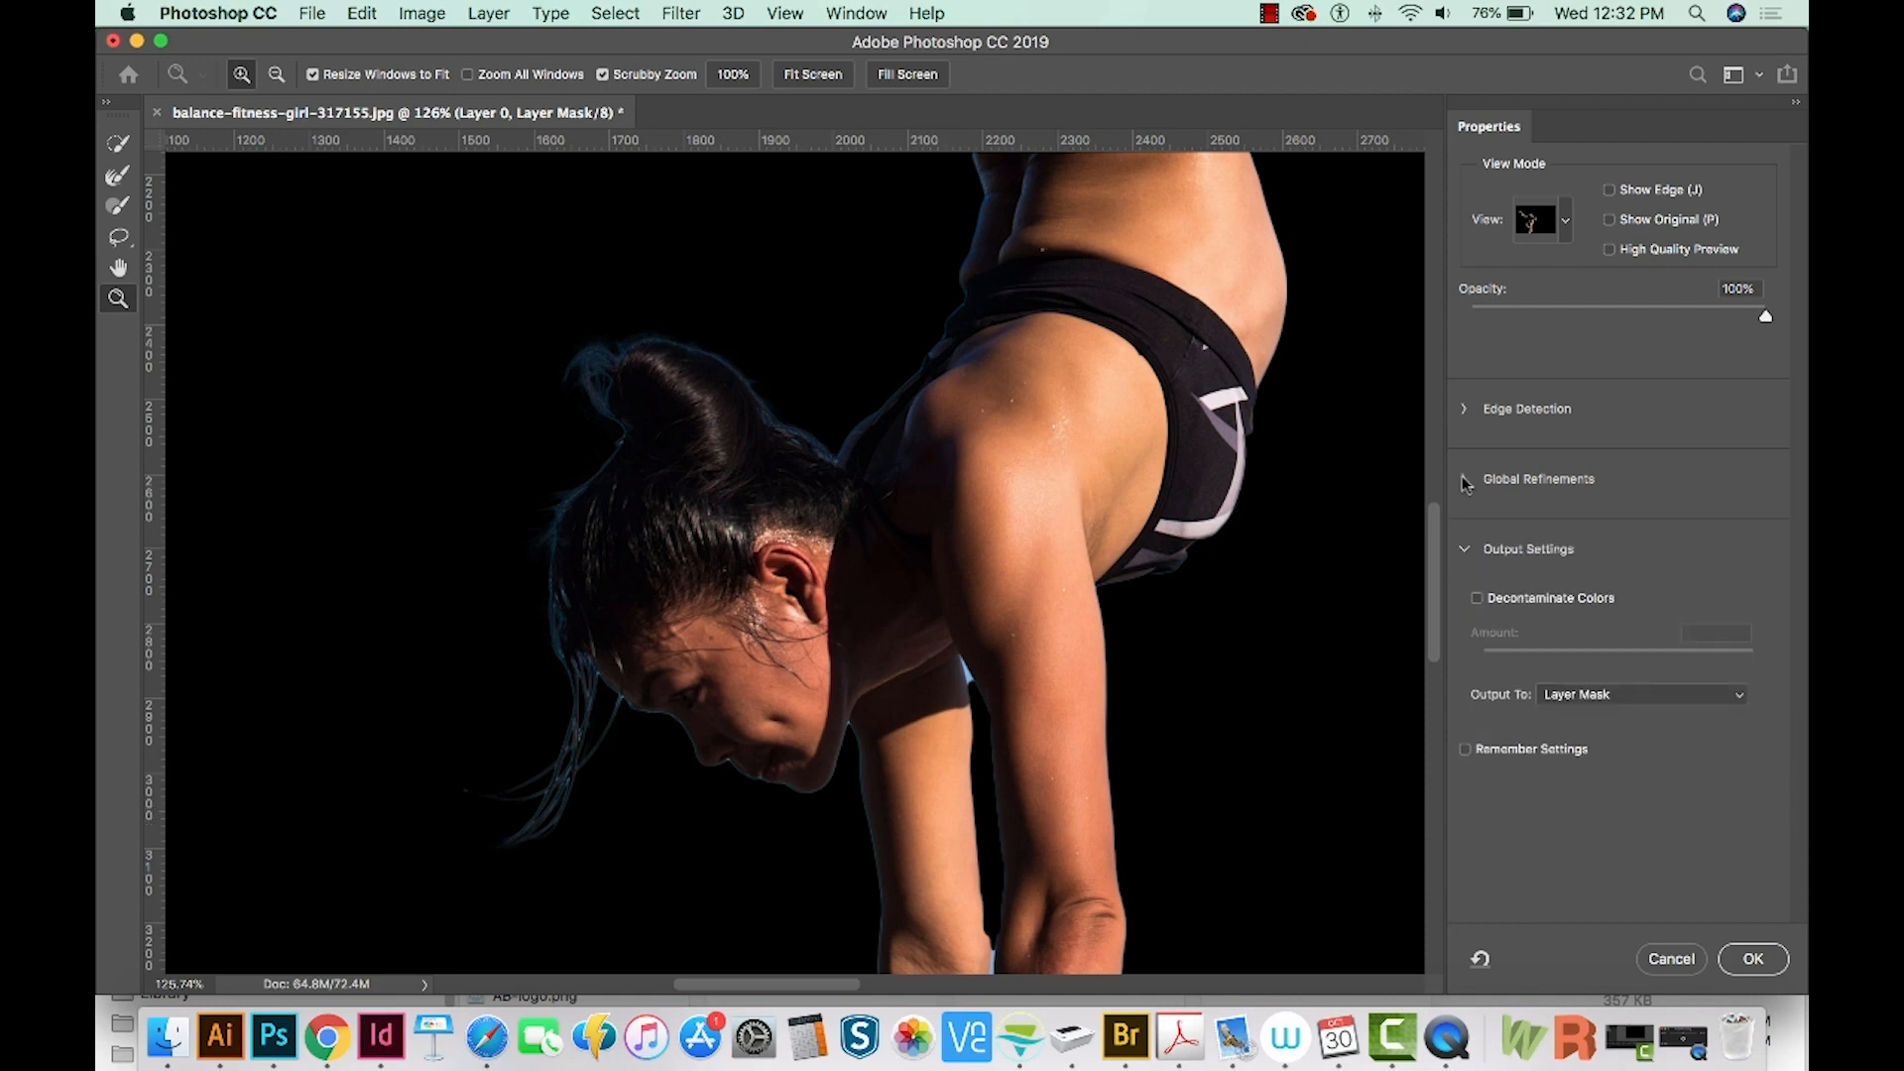
pyautogui.click(1465, 550)
pyautogui.click(1465, 550)
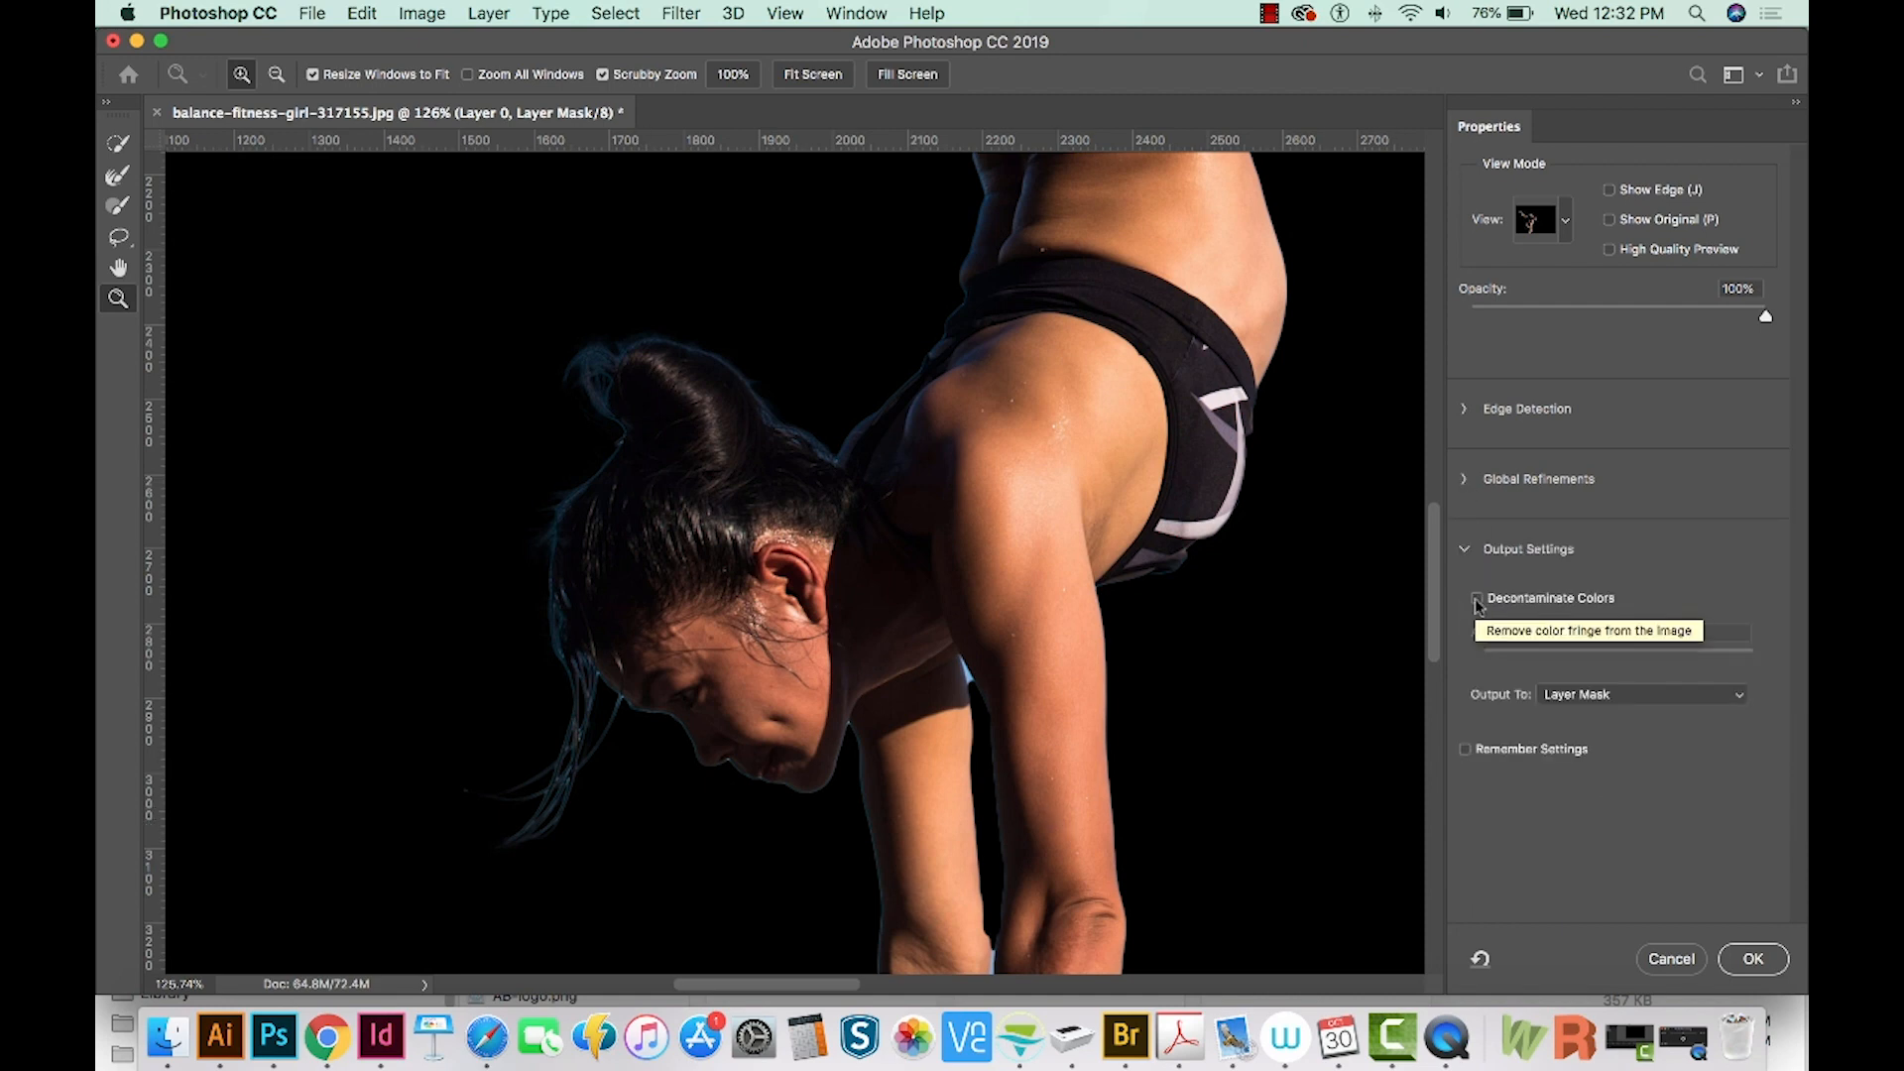
pyautogui.click(1477, 599)
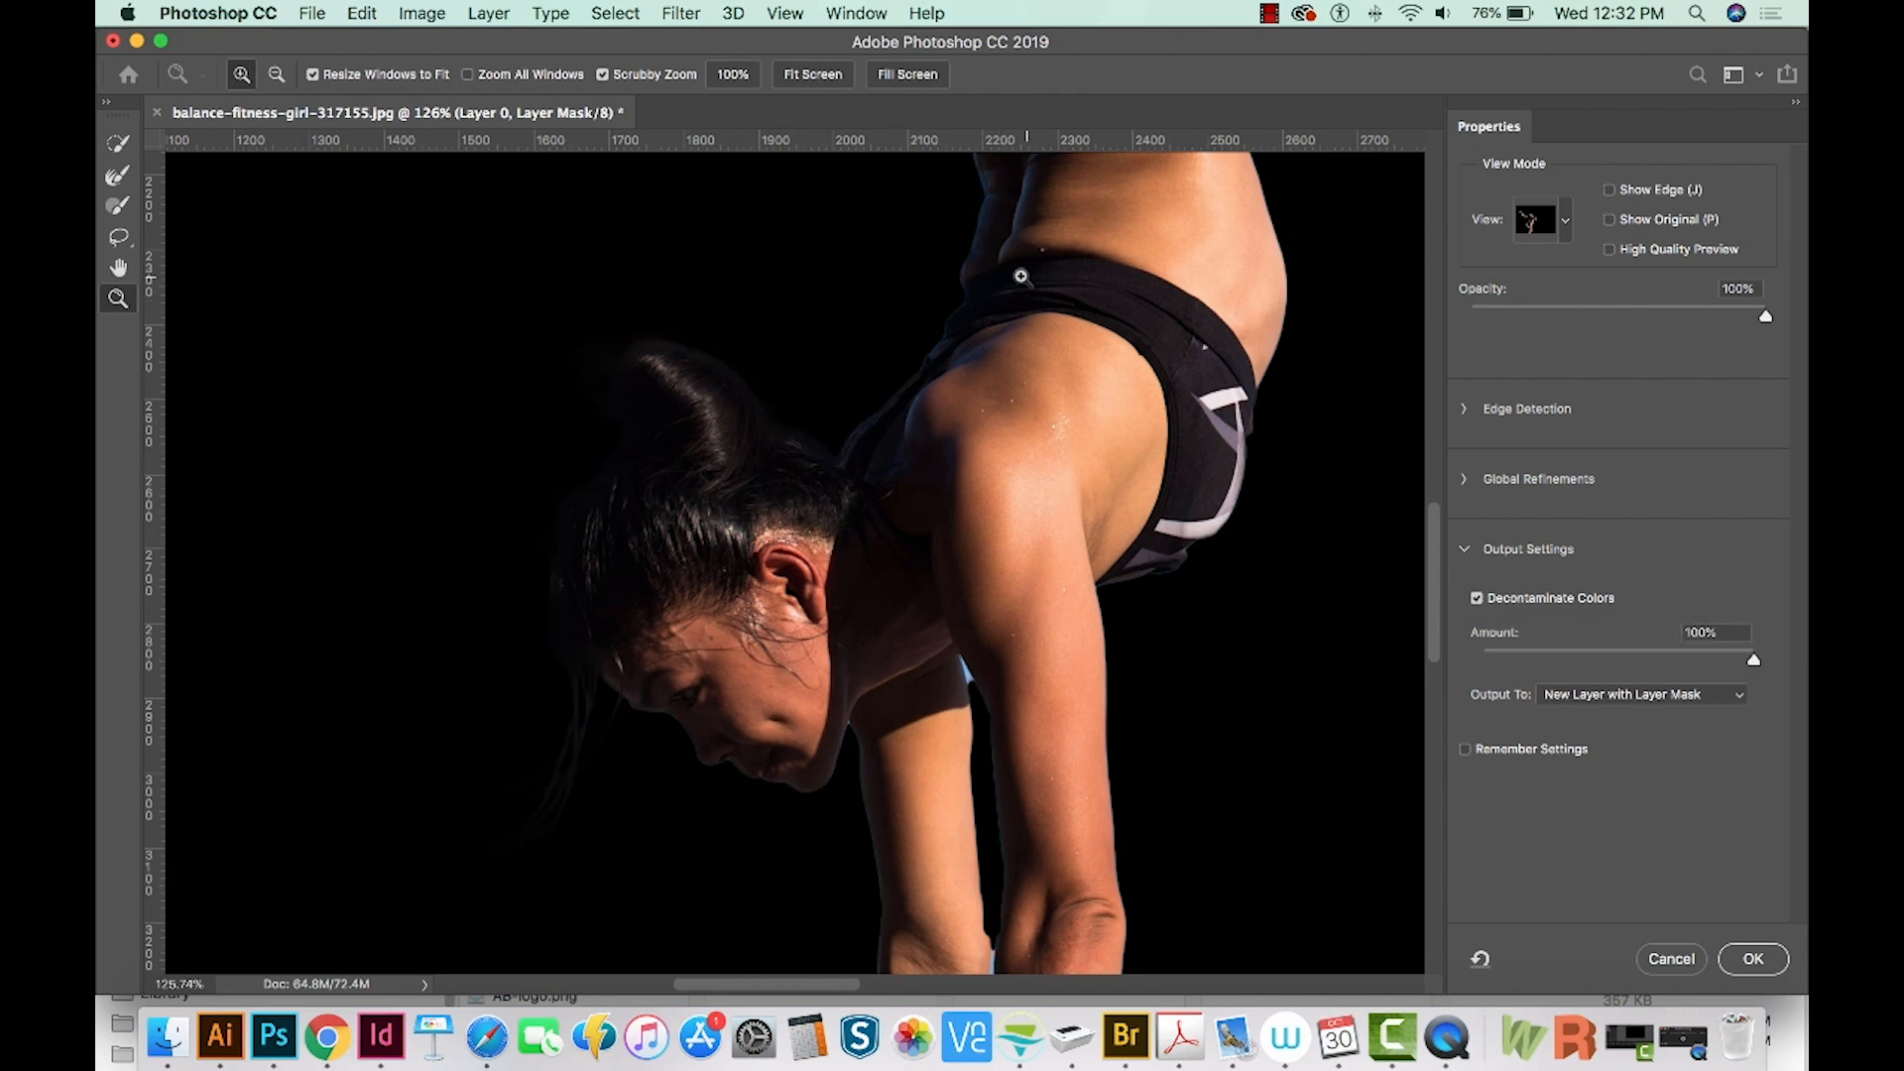
pyautogui.moveTo(986, 800); pyautogui.dragTo(998, 622)
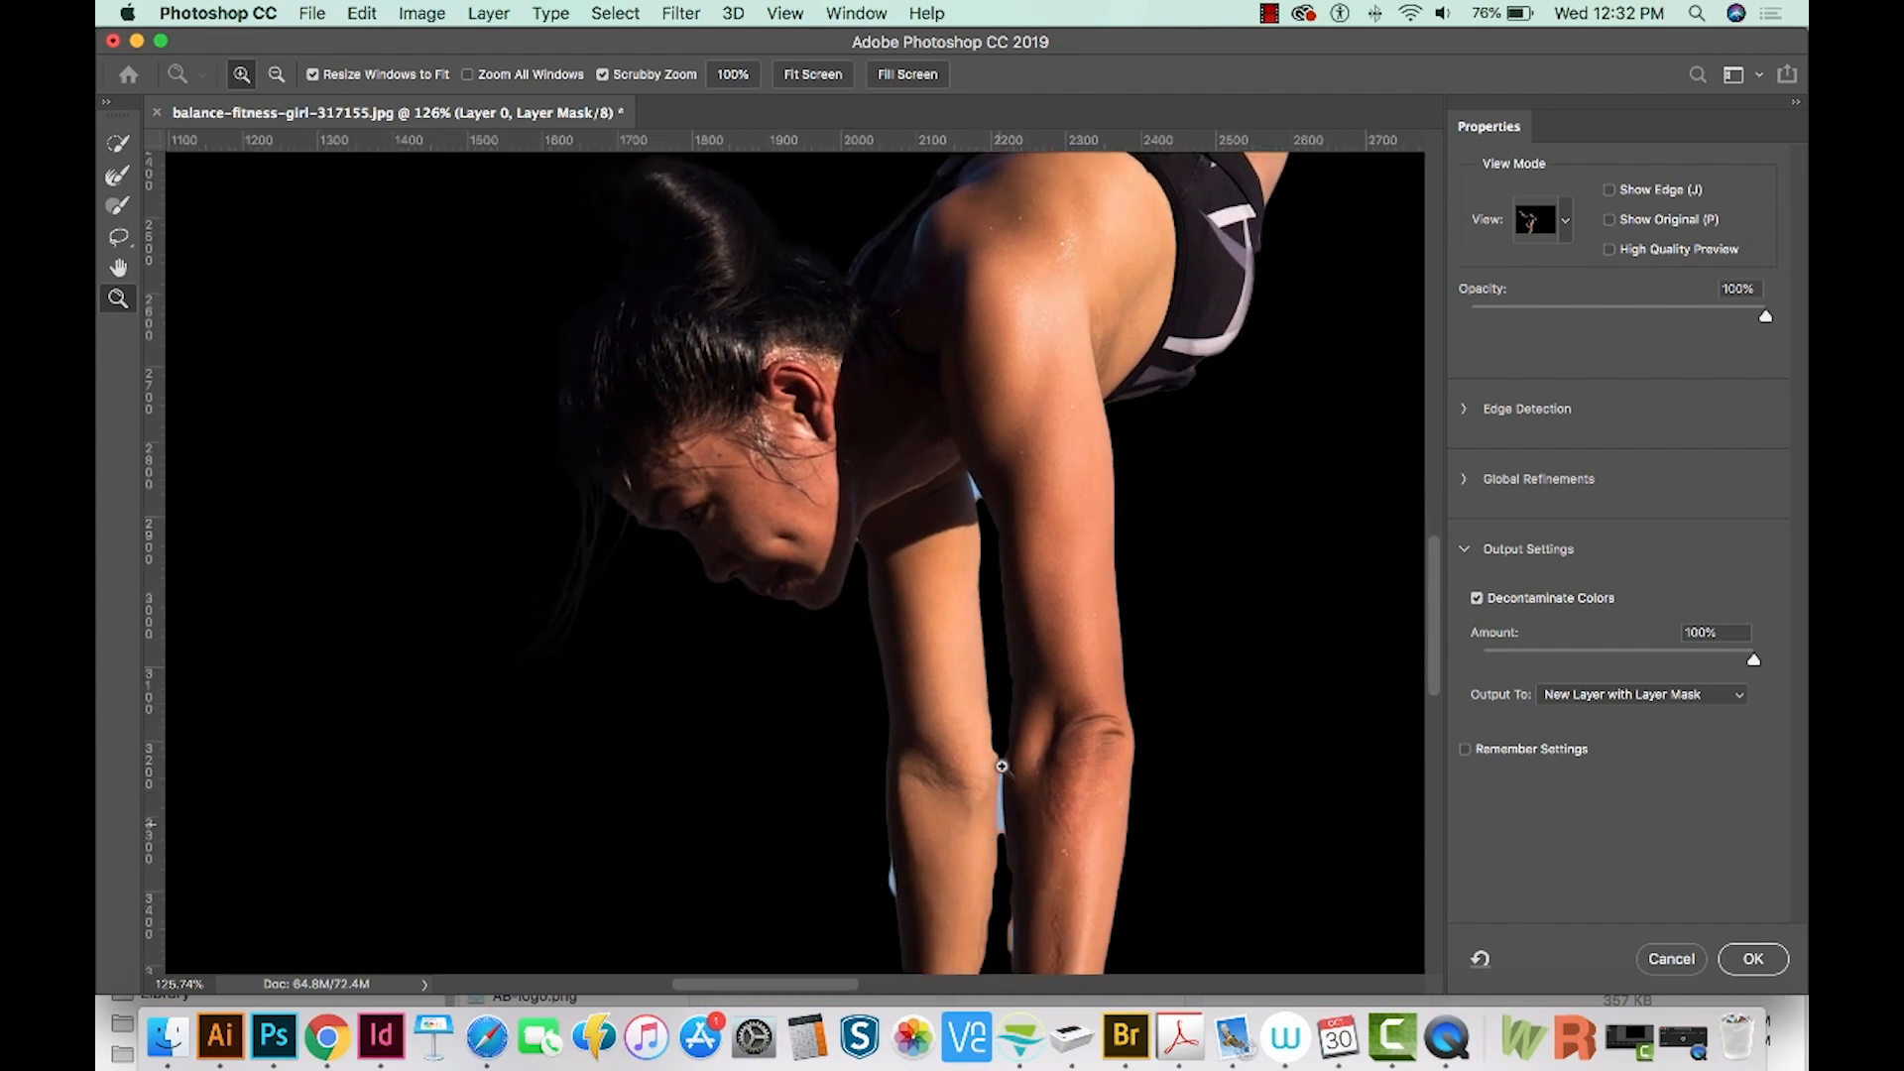
pyautogui.moveTo(965, 863); pyautogui.dragTo(967, 990)
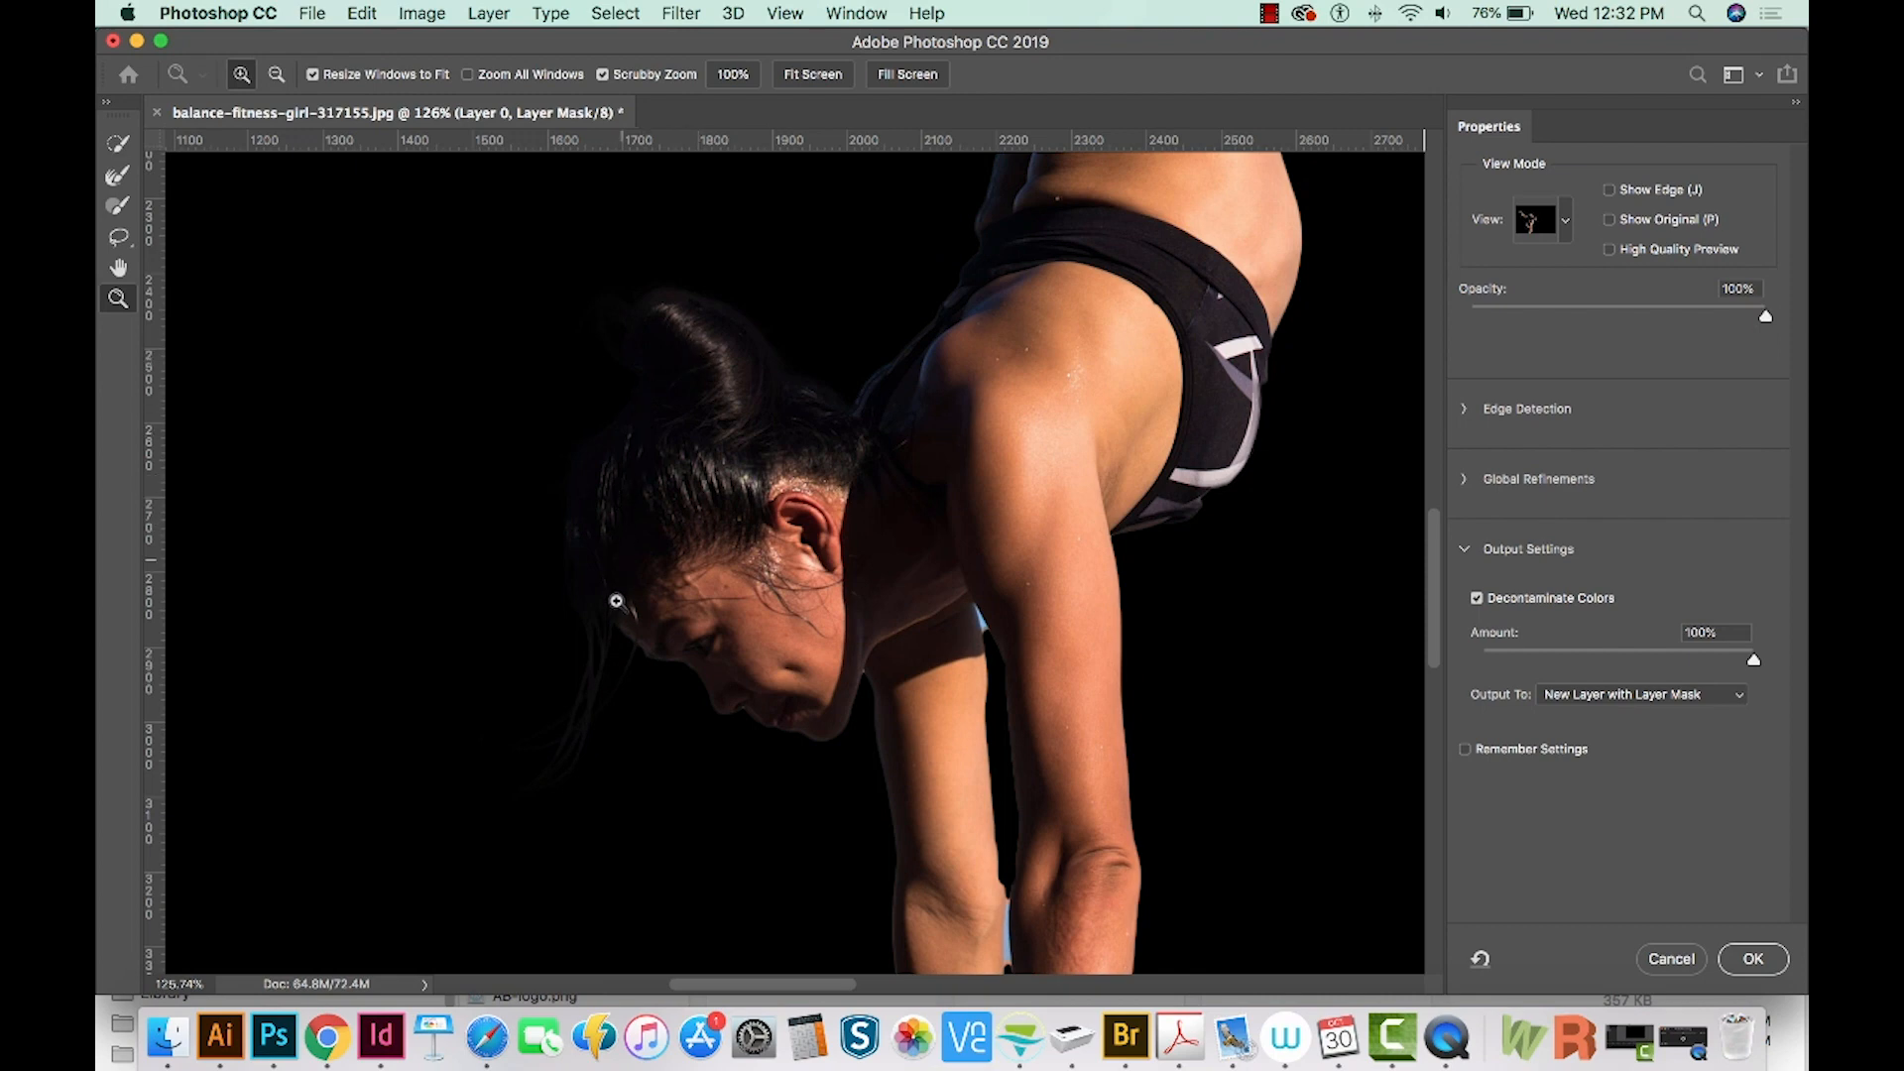
pyautogui.click(1753, 959)
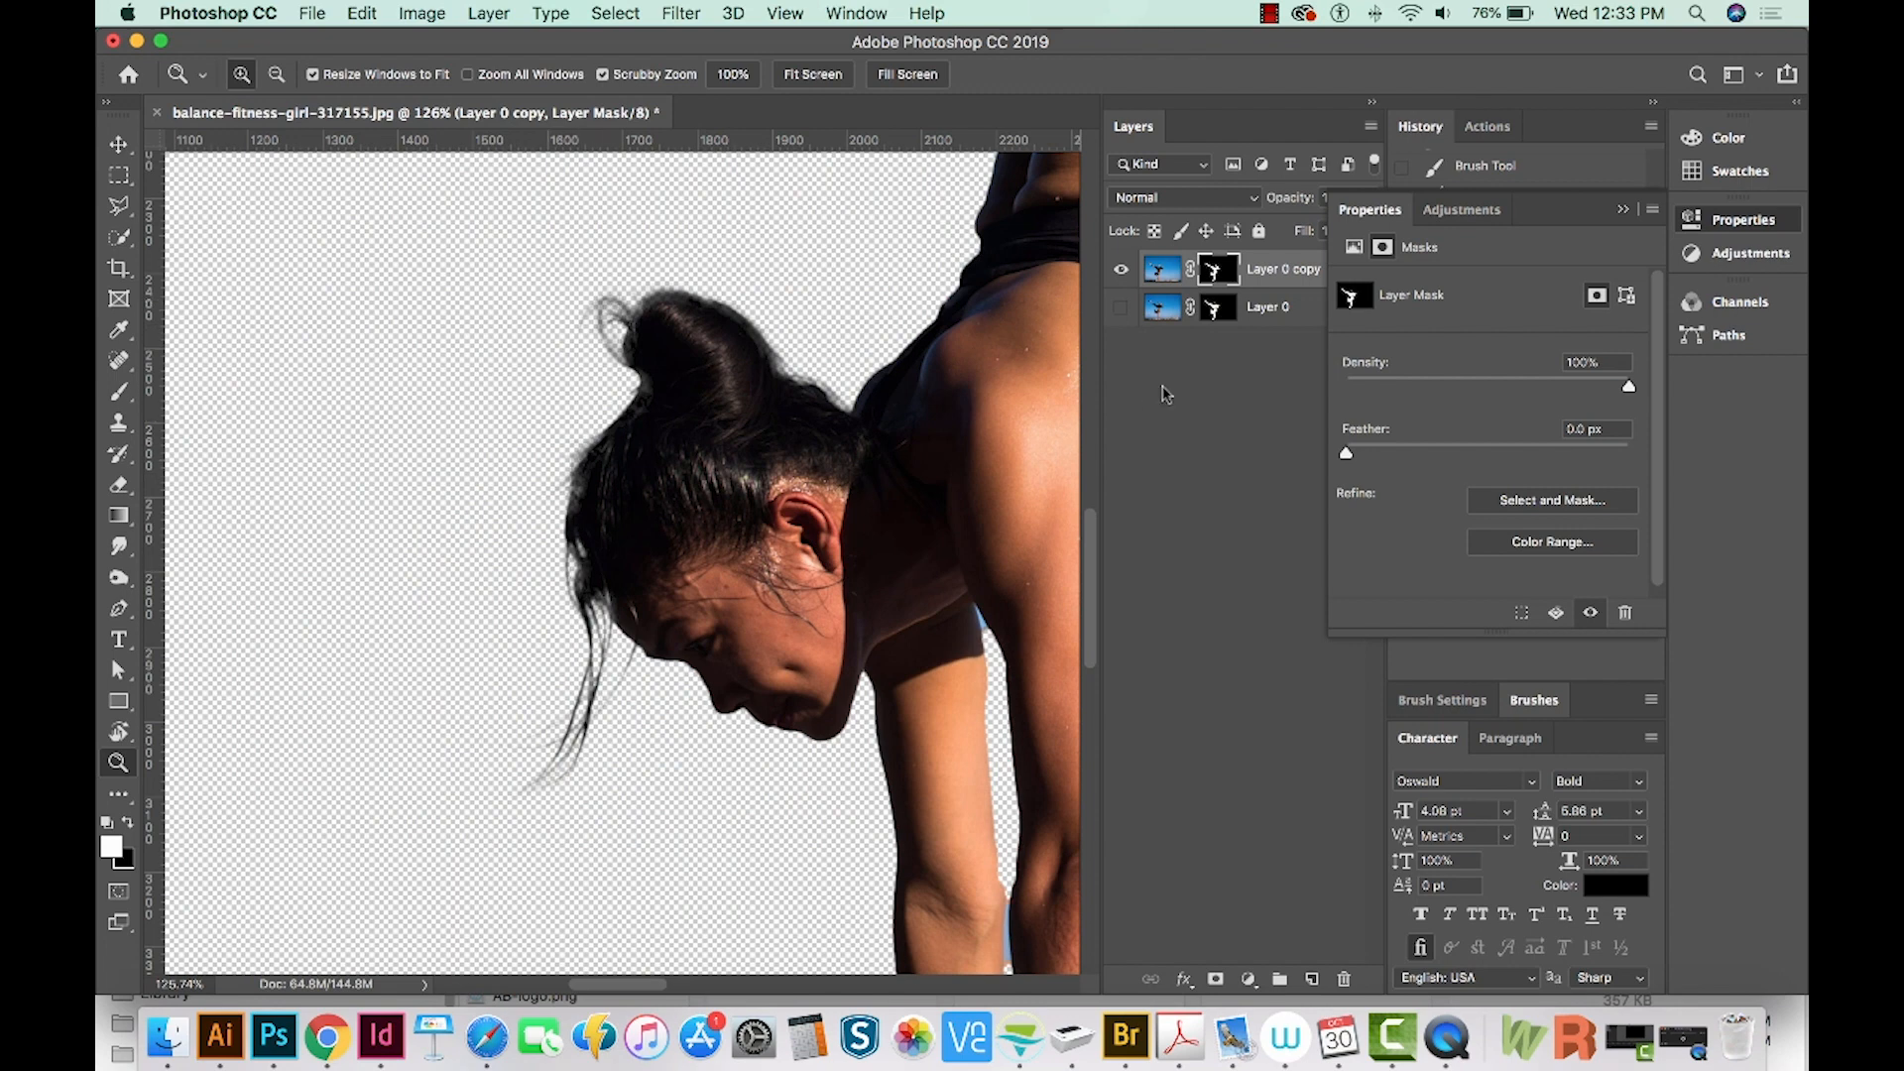
# - Add an empty layer and place it between Layer 0 copy and Layer 0
pyautogui.click(1235, 367)
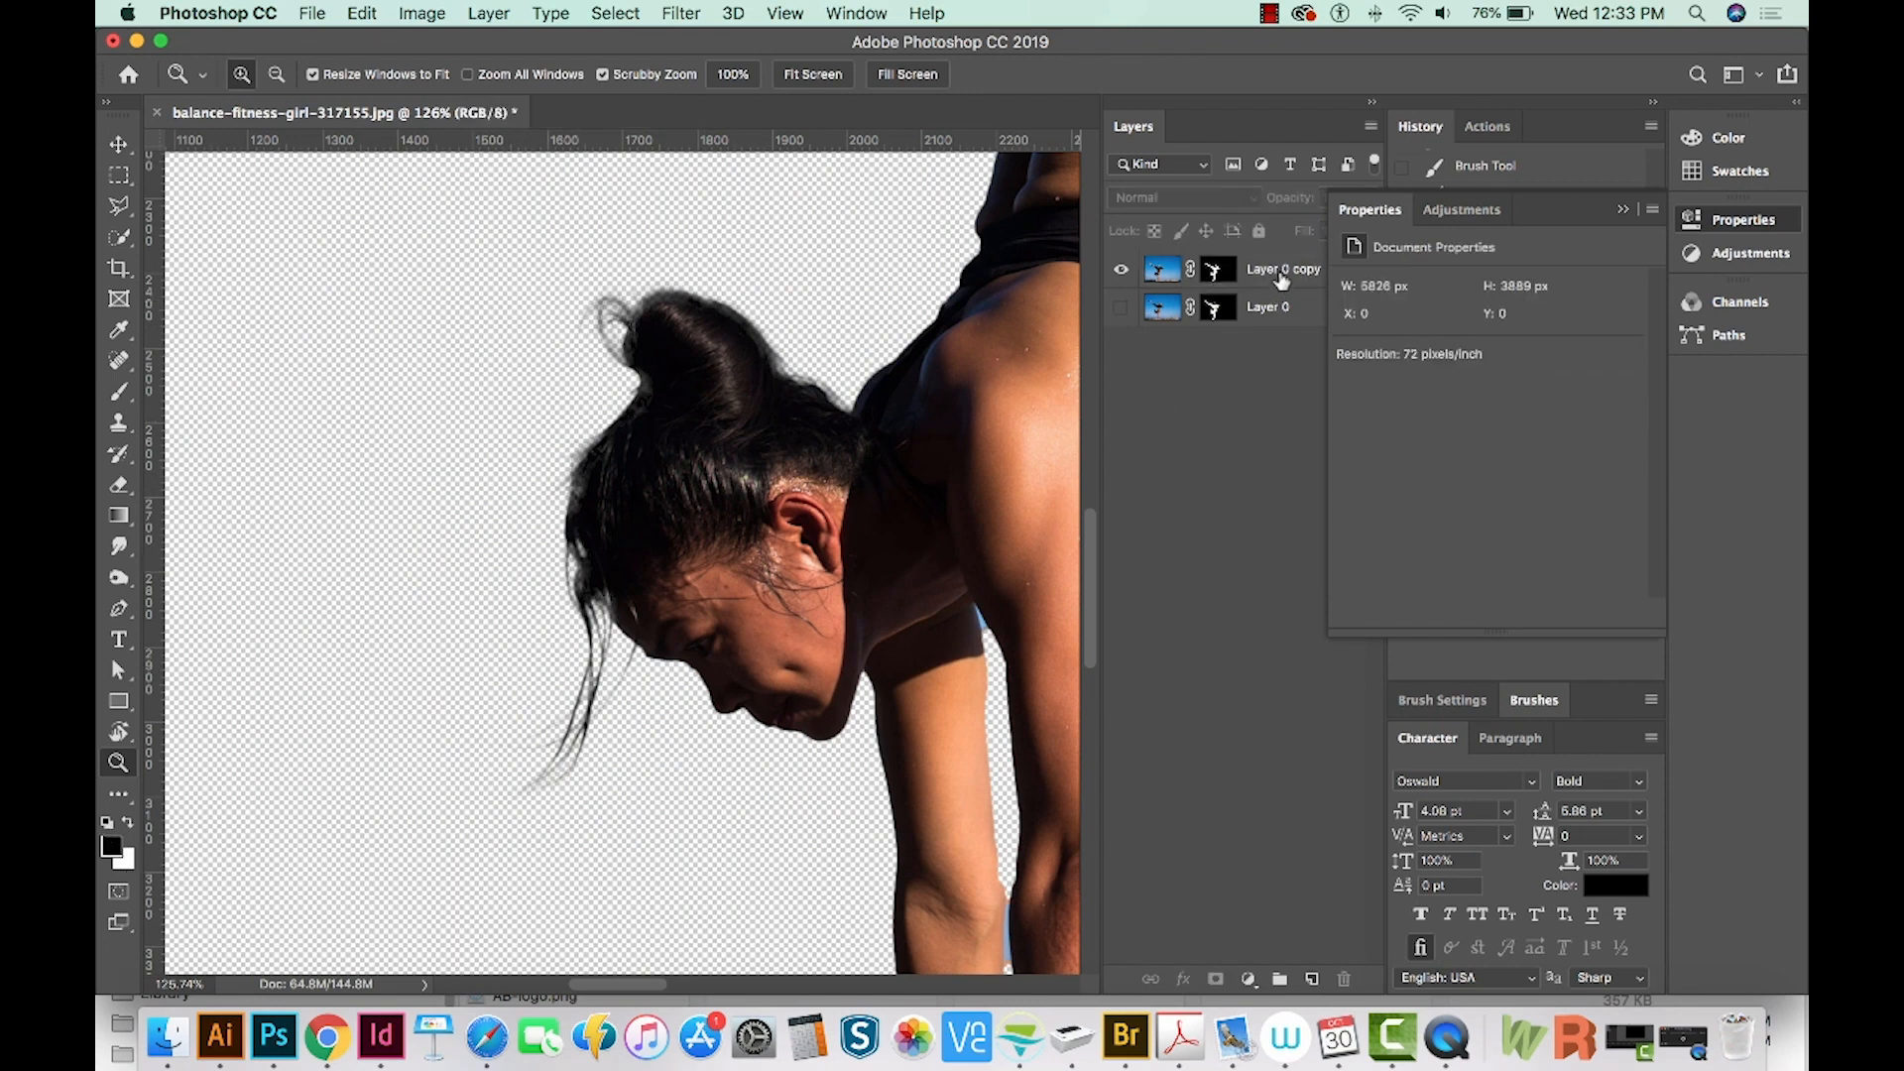
pyautogui.click(1281, 278)
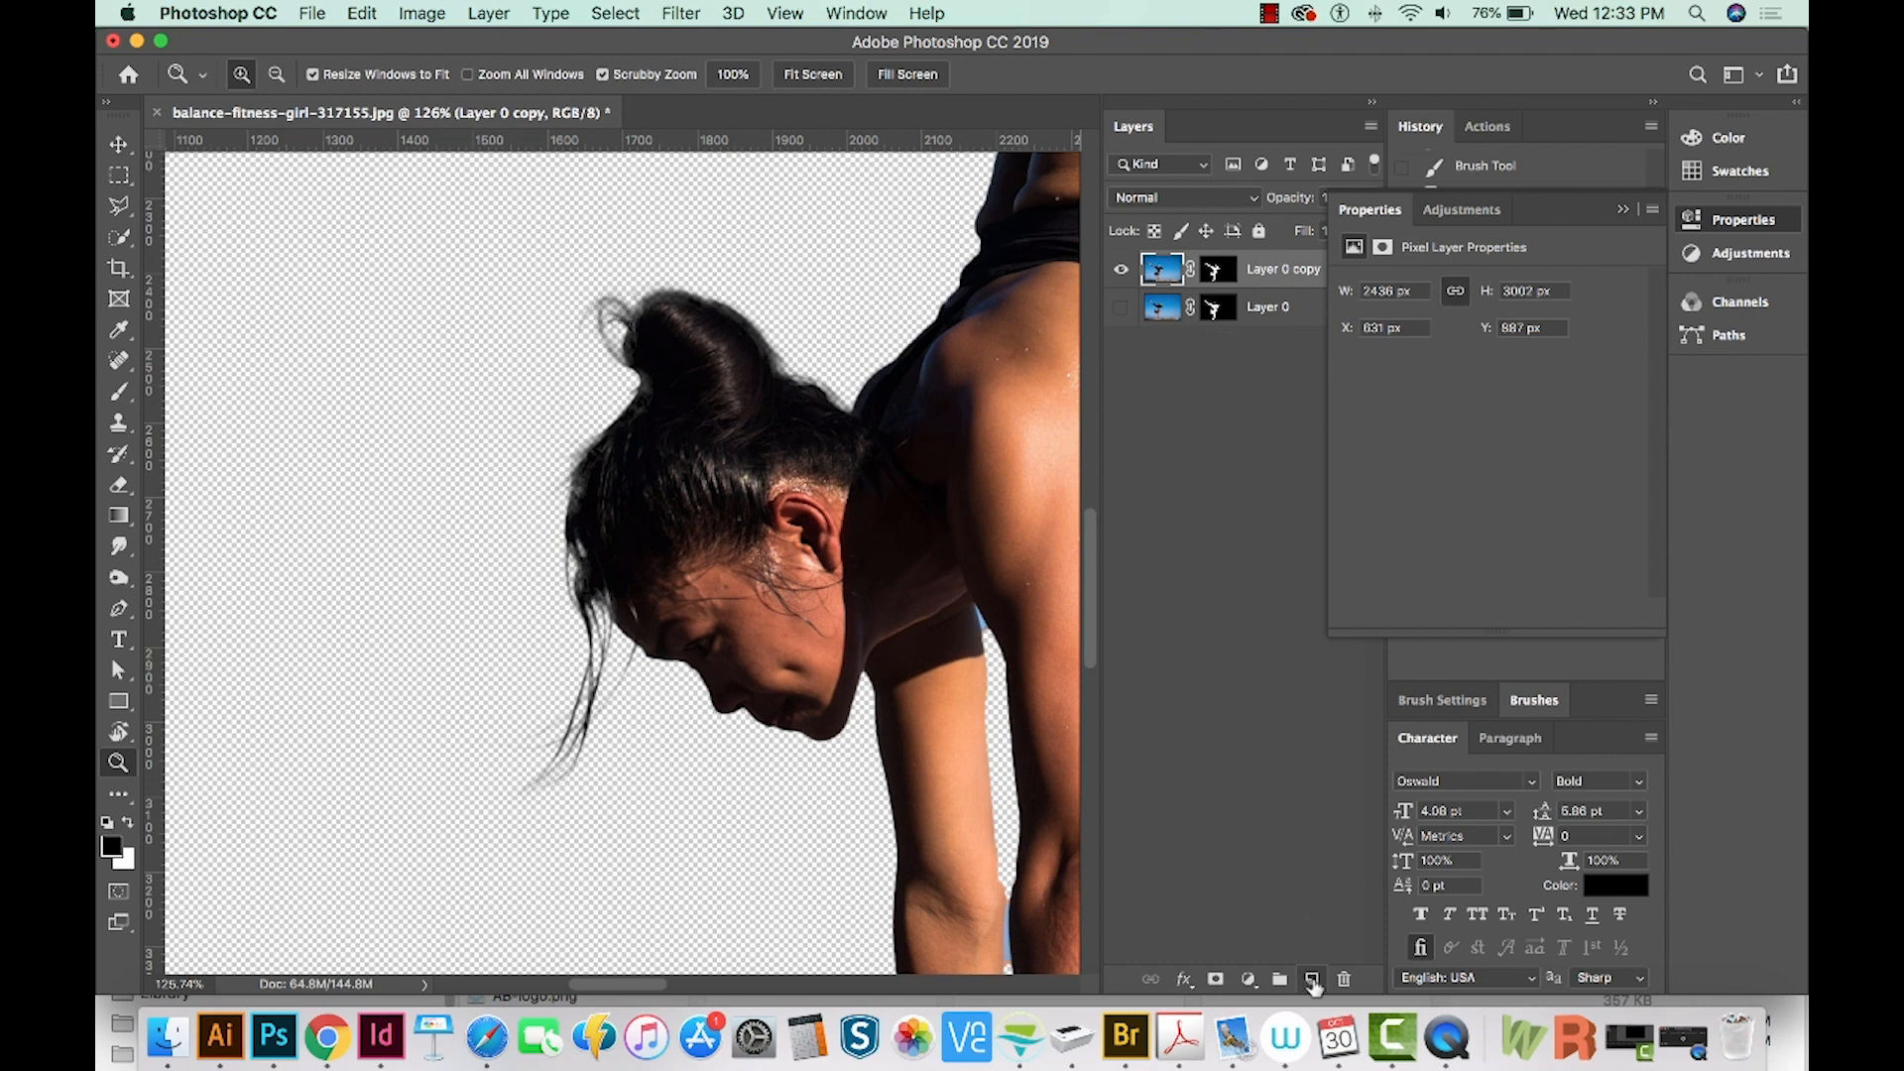
pyautogui.click(1312, 979)
pyautogui.moveTo(1255, 279); pyautogui.dragTo(1247, 324)
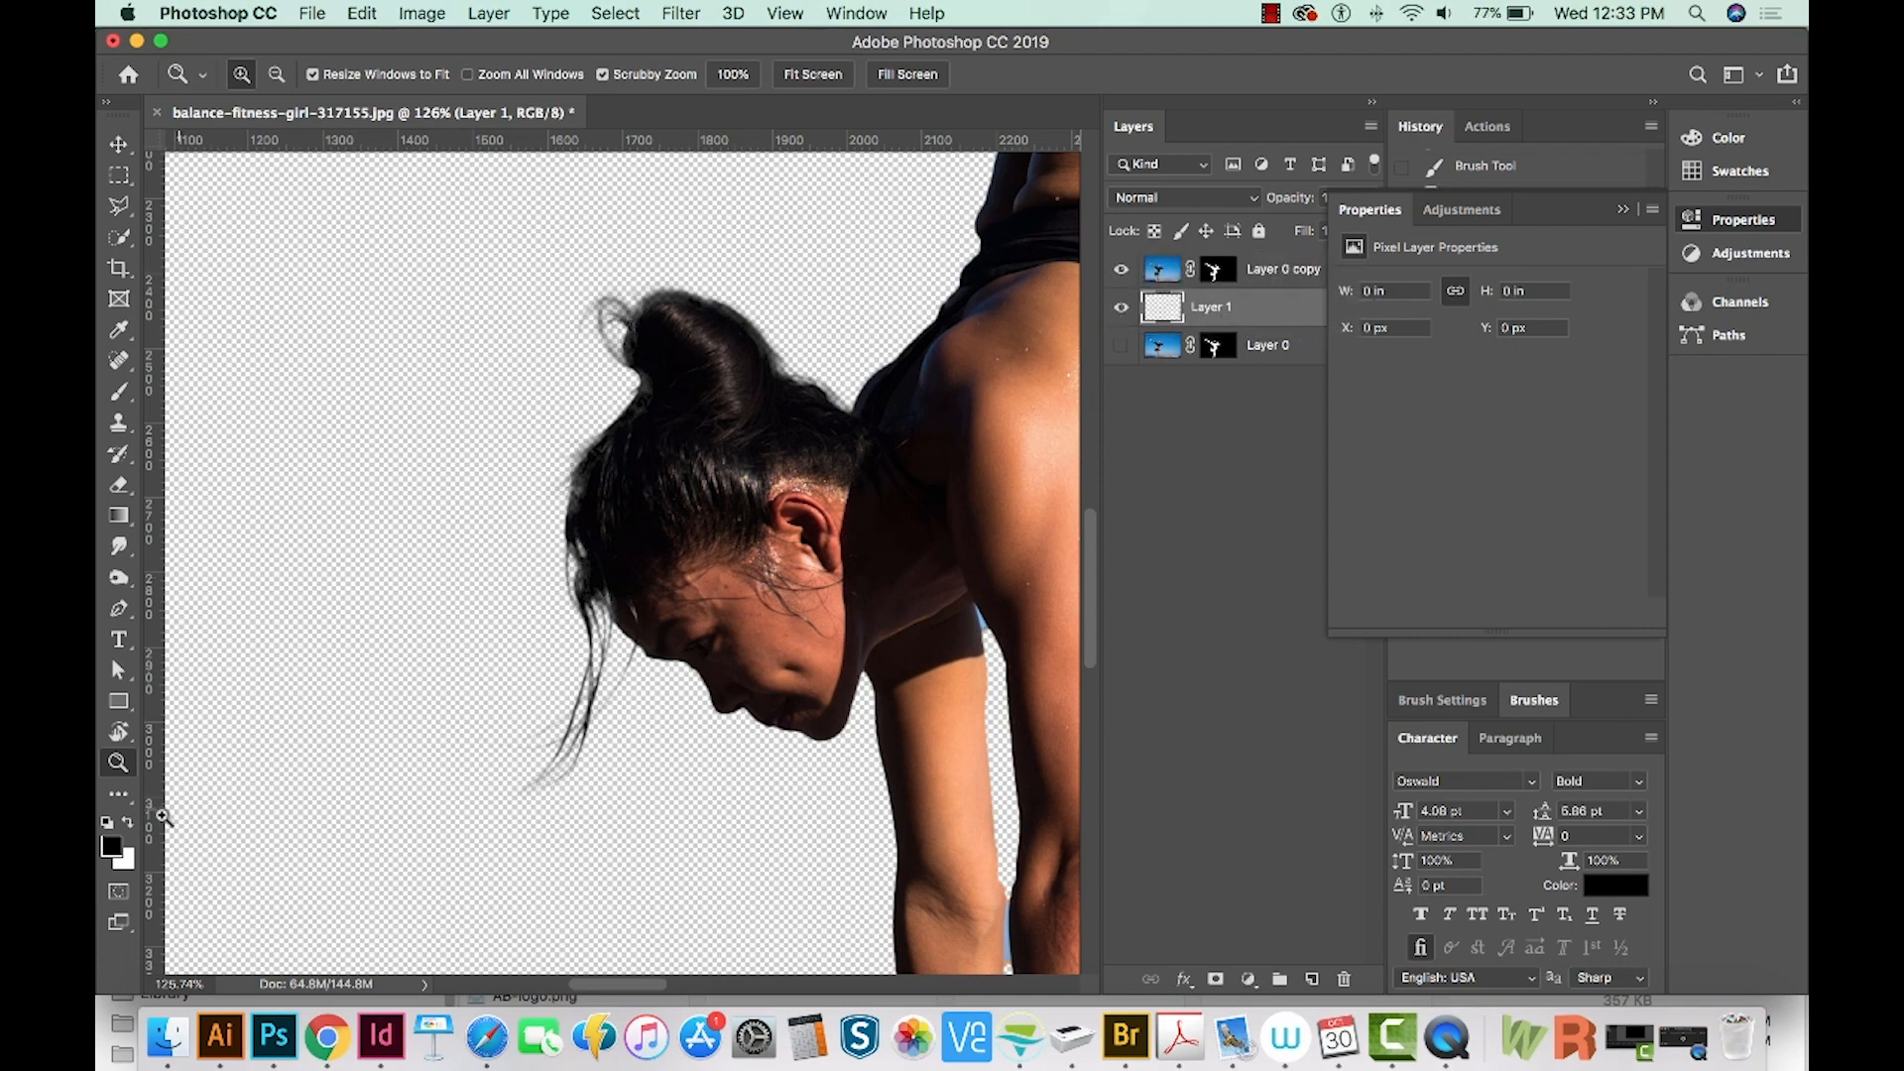
# - Set the foreground color to pale yellow f6f3ab and fill the empty layer with it
pyautogui.click(111, 846)
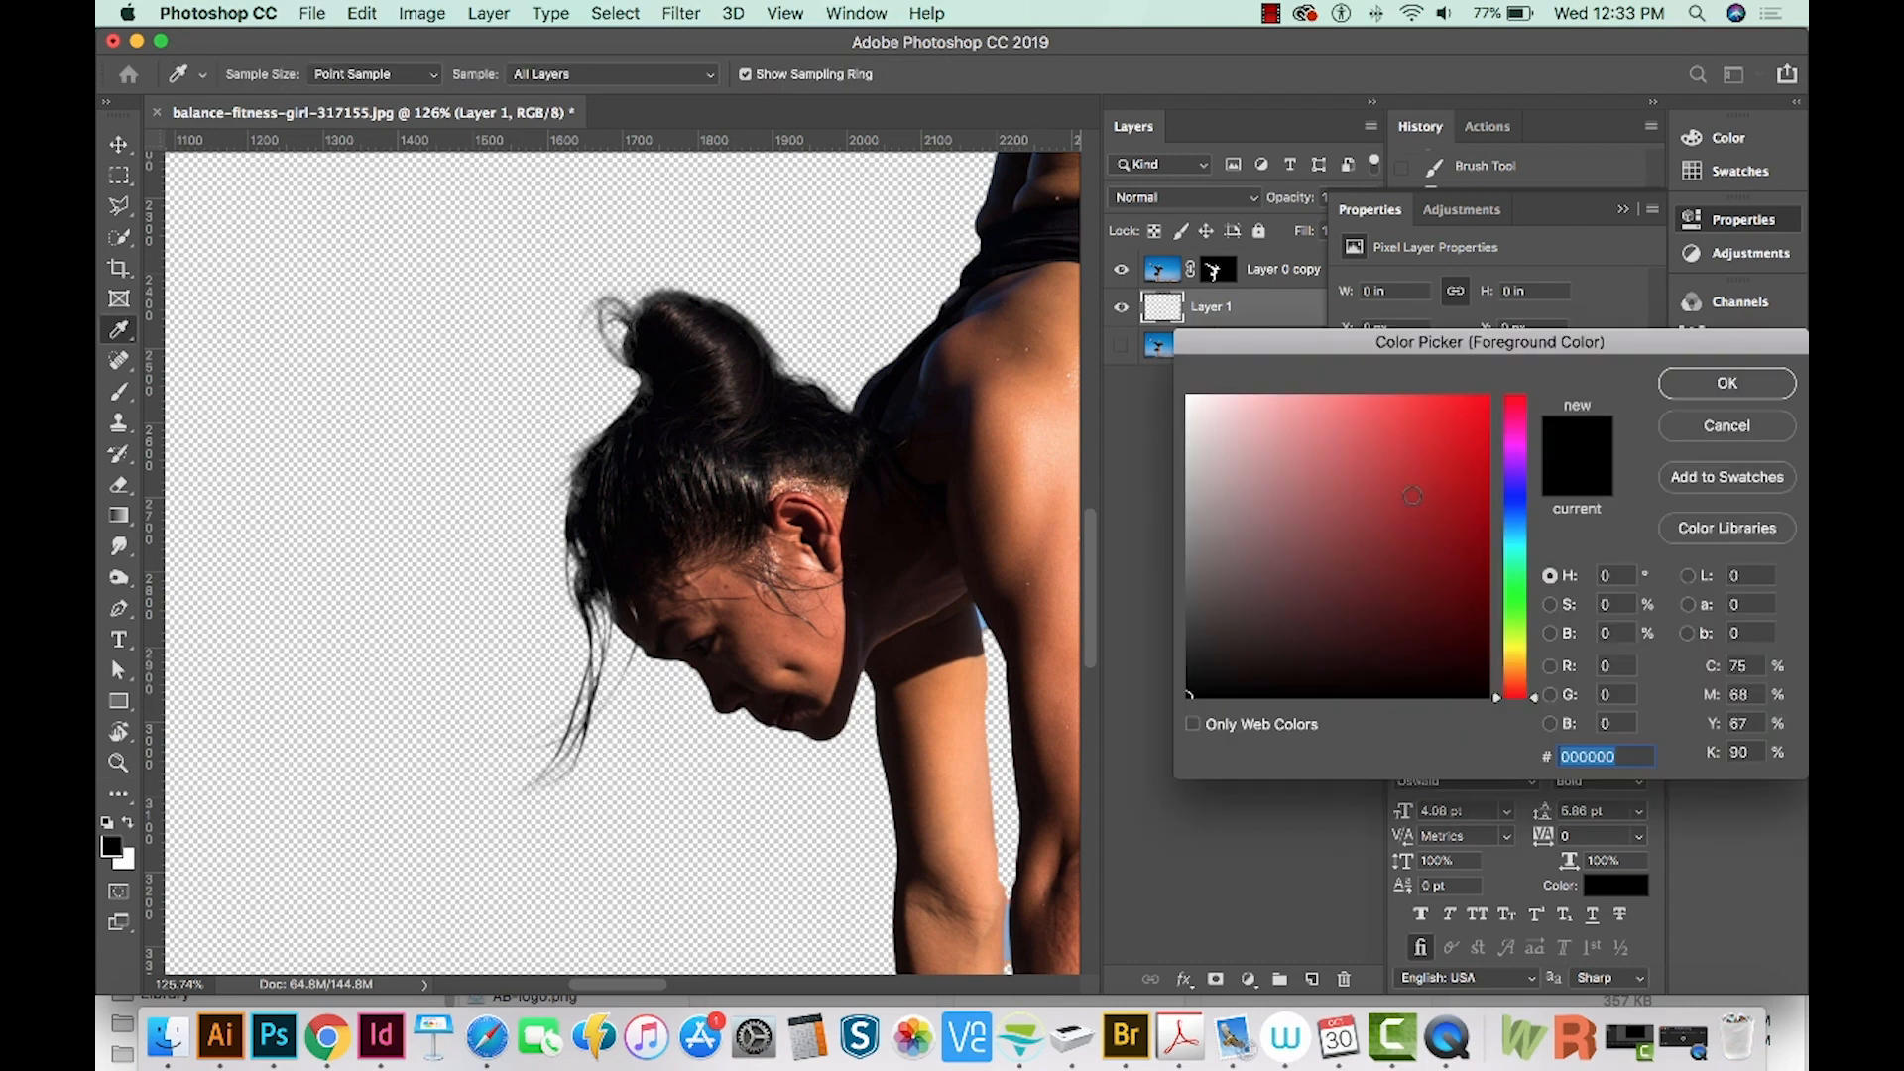
pyautogui.click(1286, 437)
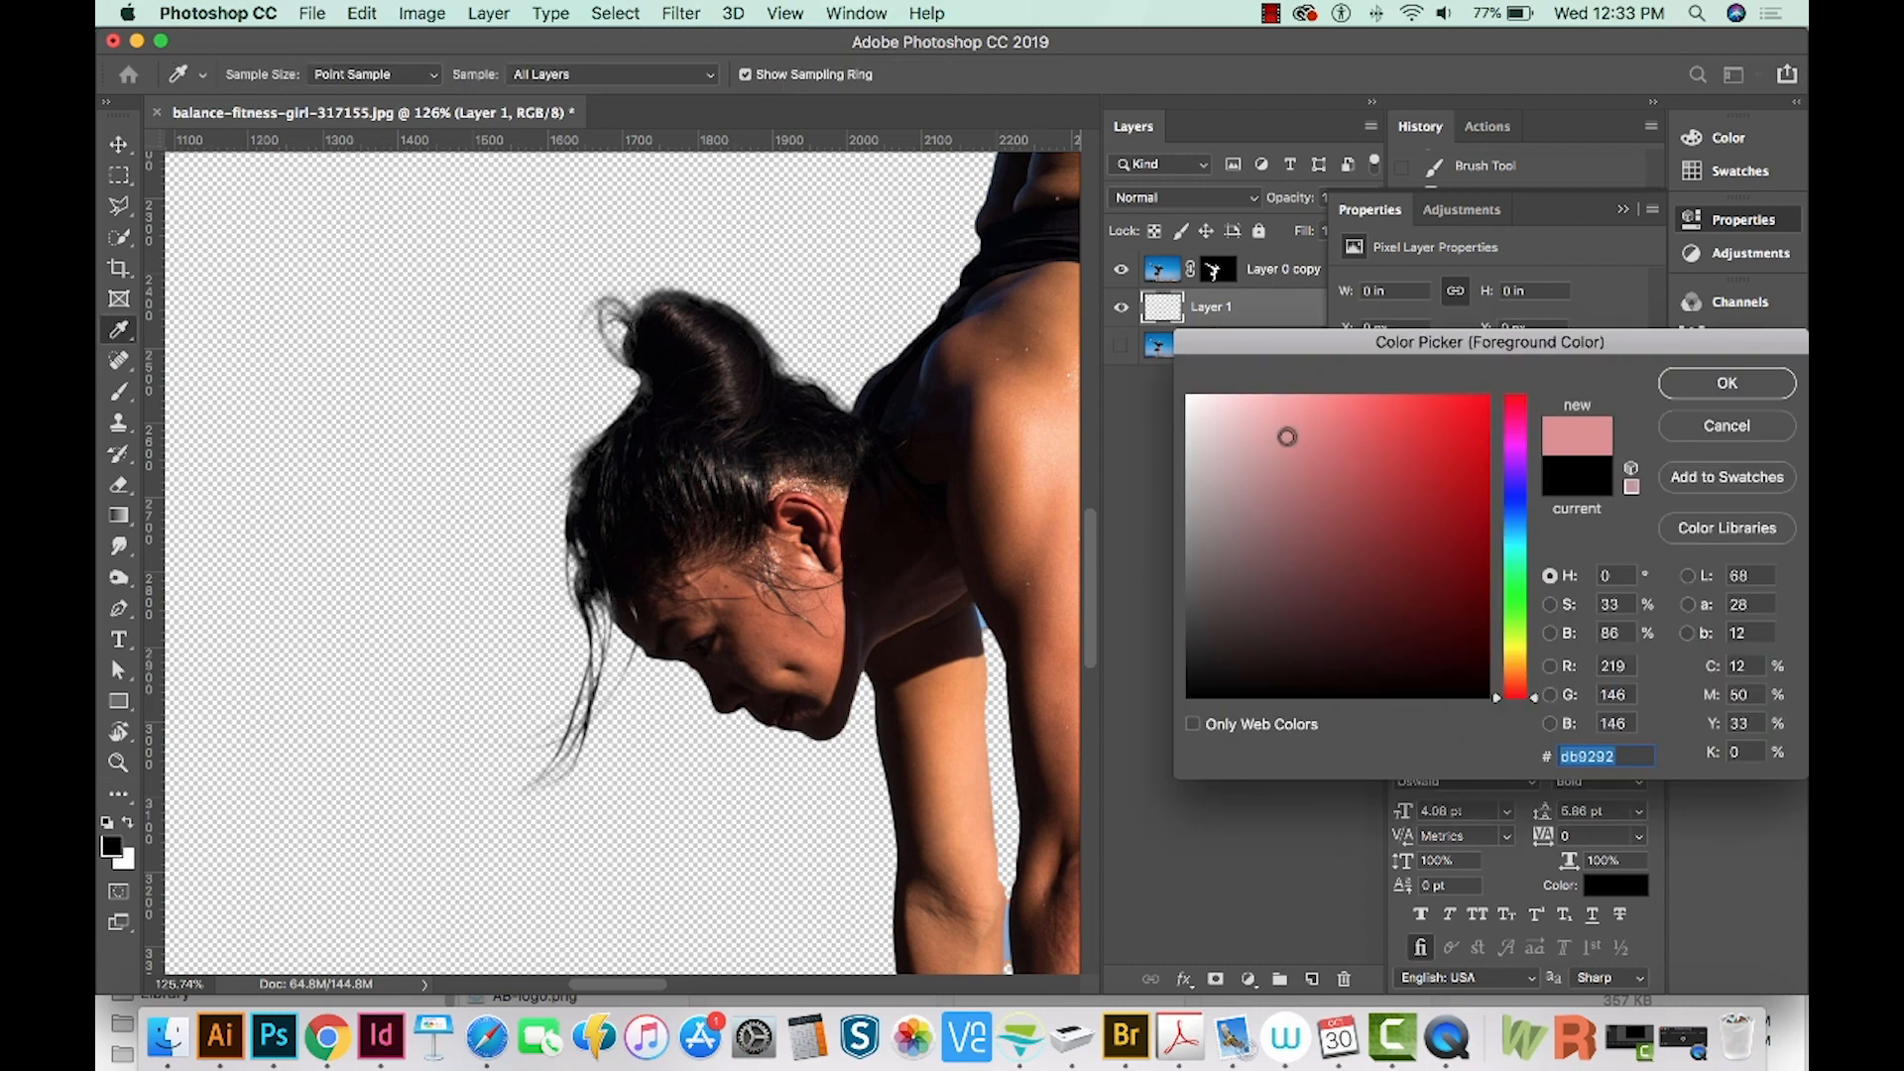
pyautogui.click(1512, 649)
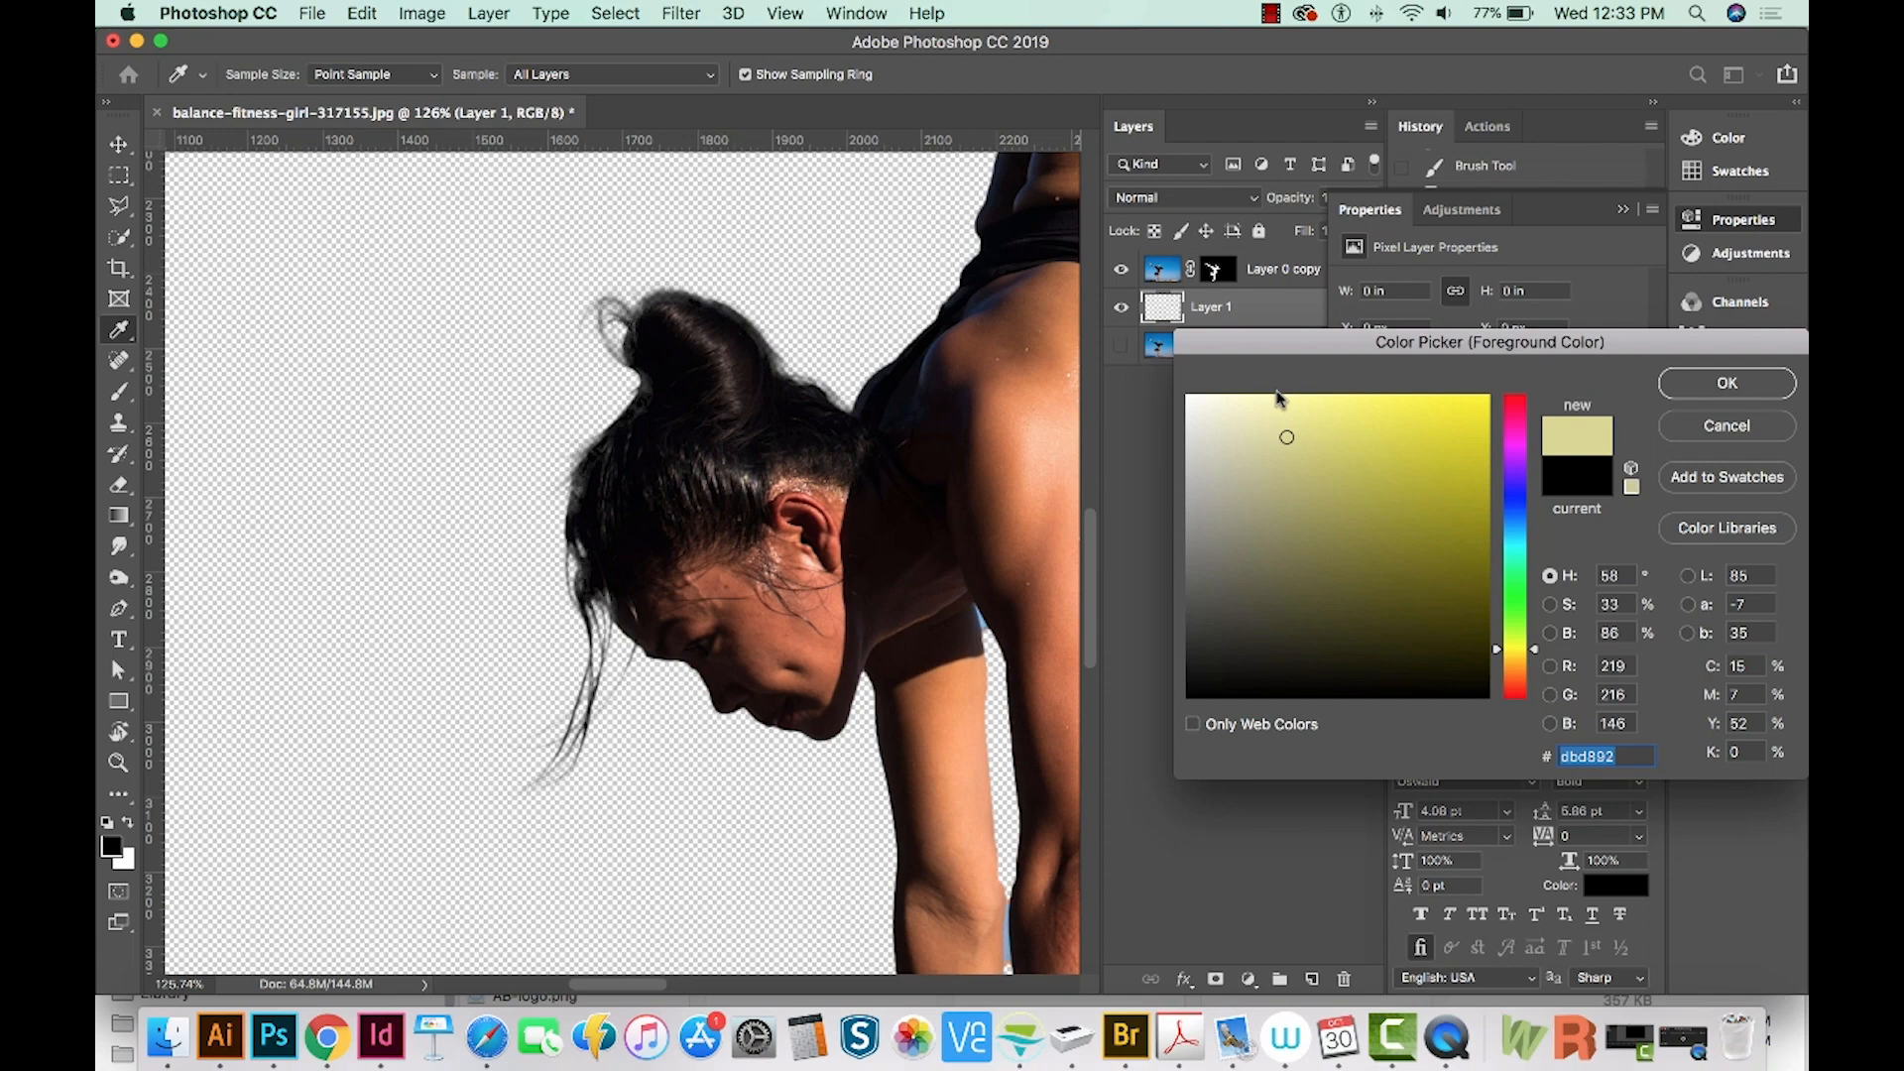
pyautogui.click(1279, 405)
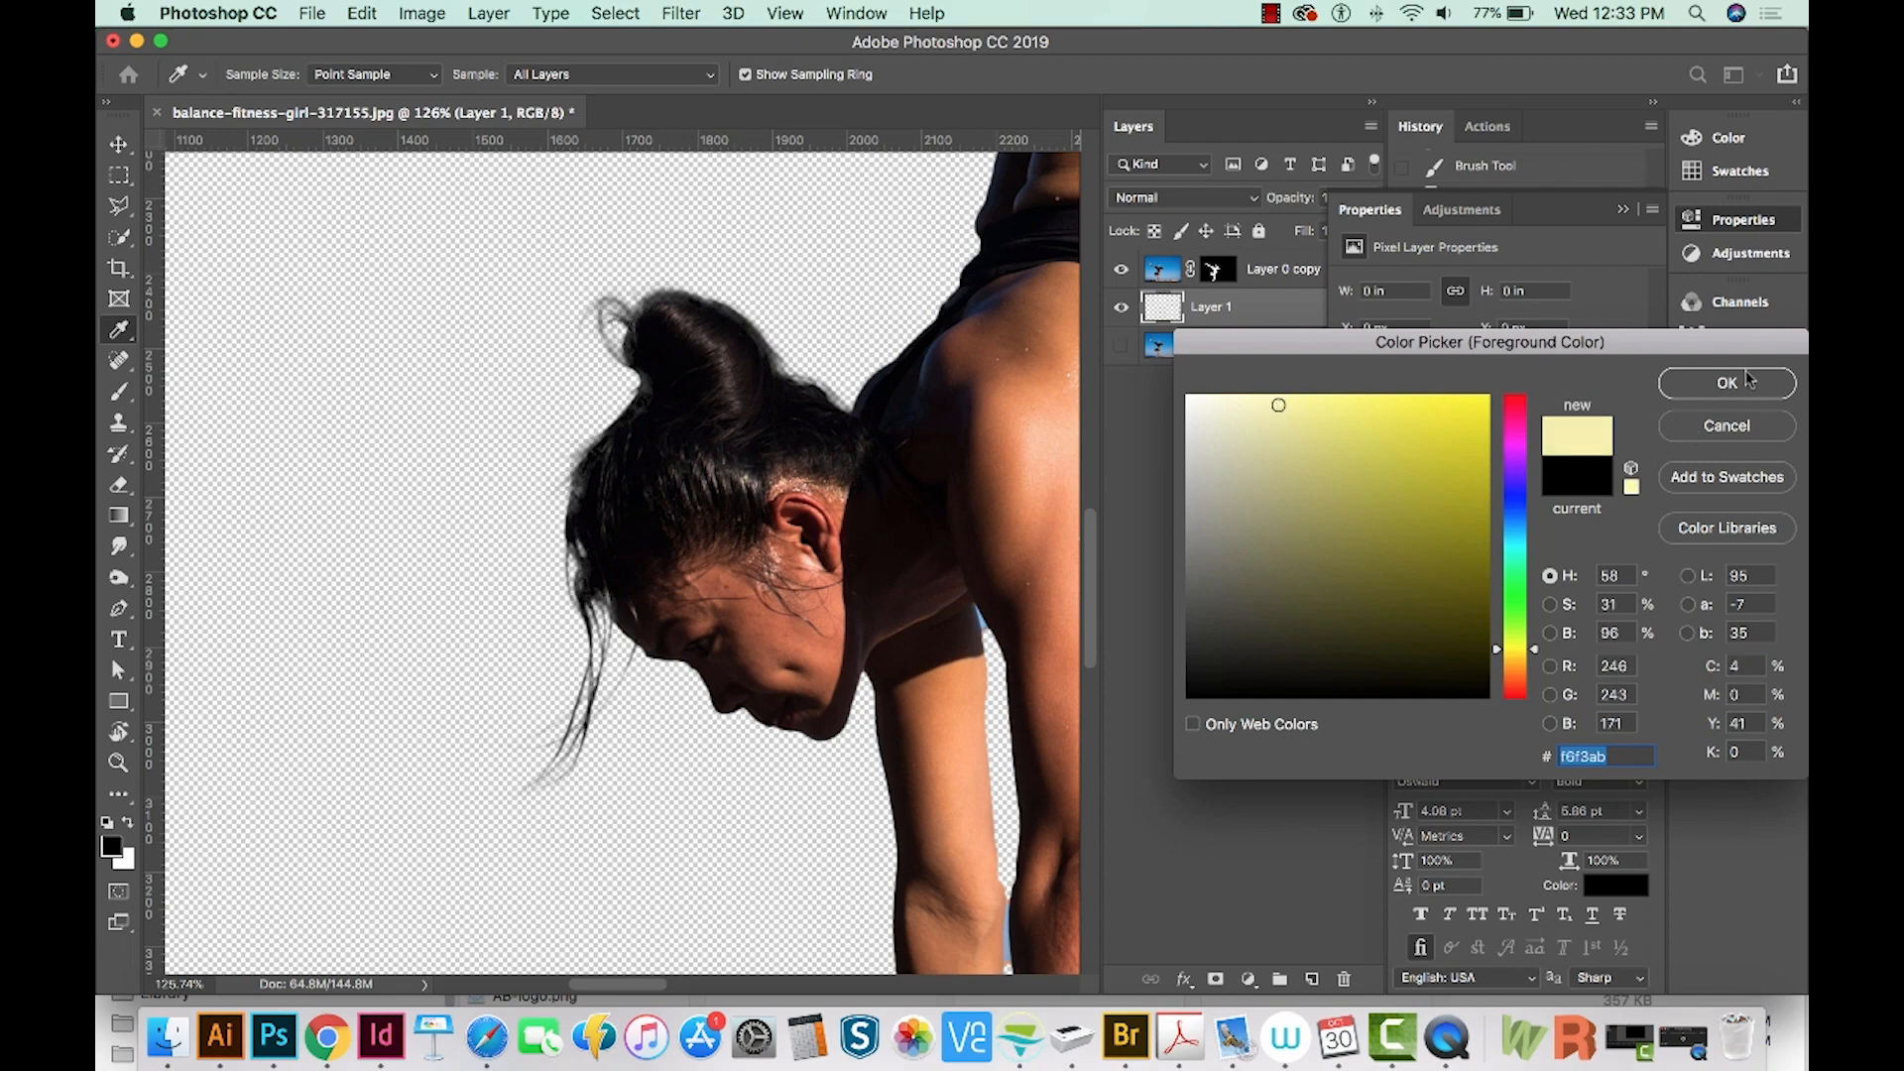
pyautogui.click(1736, 393)
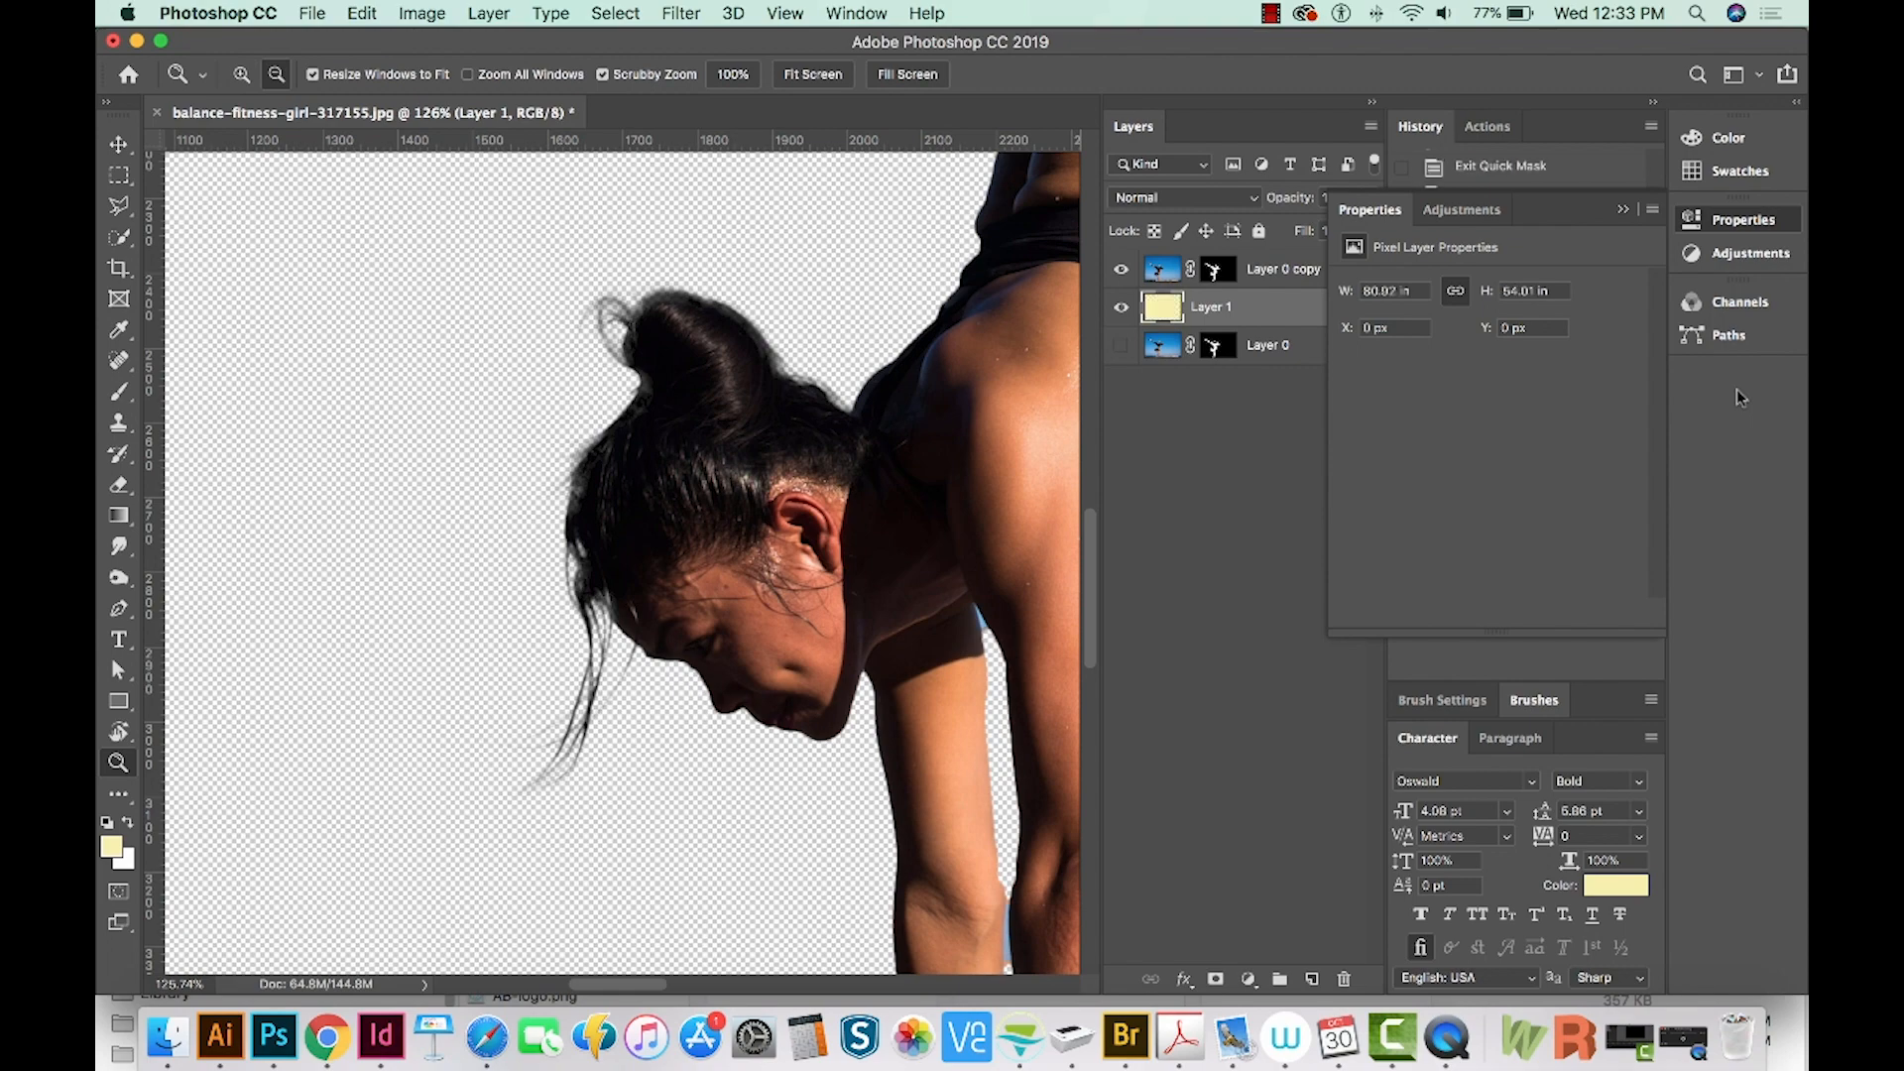
pyautogui.hotkey('alt', 'BackSpace')
# - Examine the woman's cut-out edges and loose hair against the pale yellow background, up close and from farther out
pyautogui.press('super+minus')
pyautogui.press('super+minus')
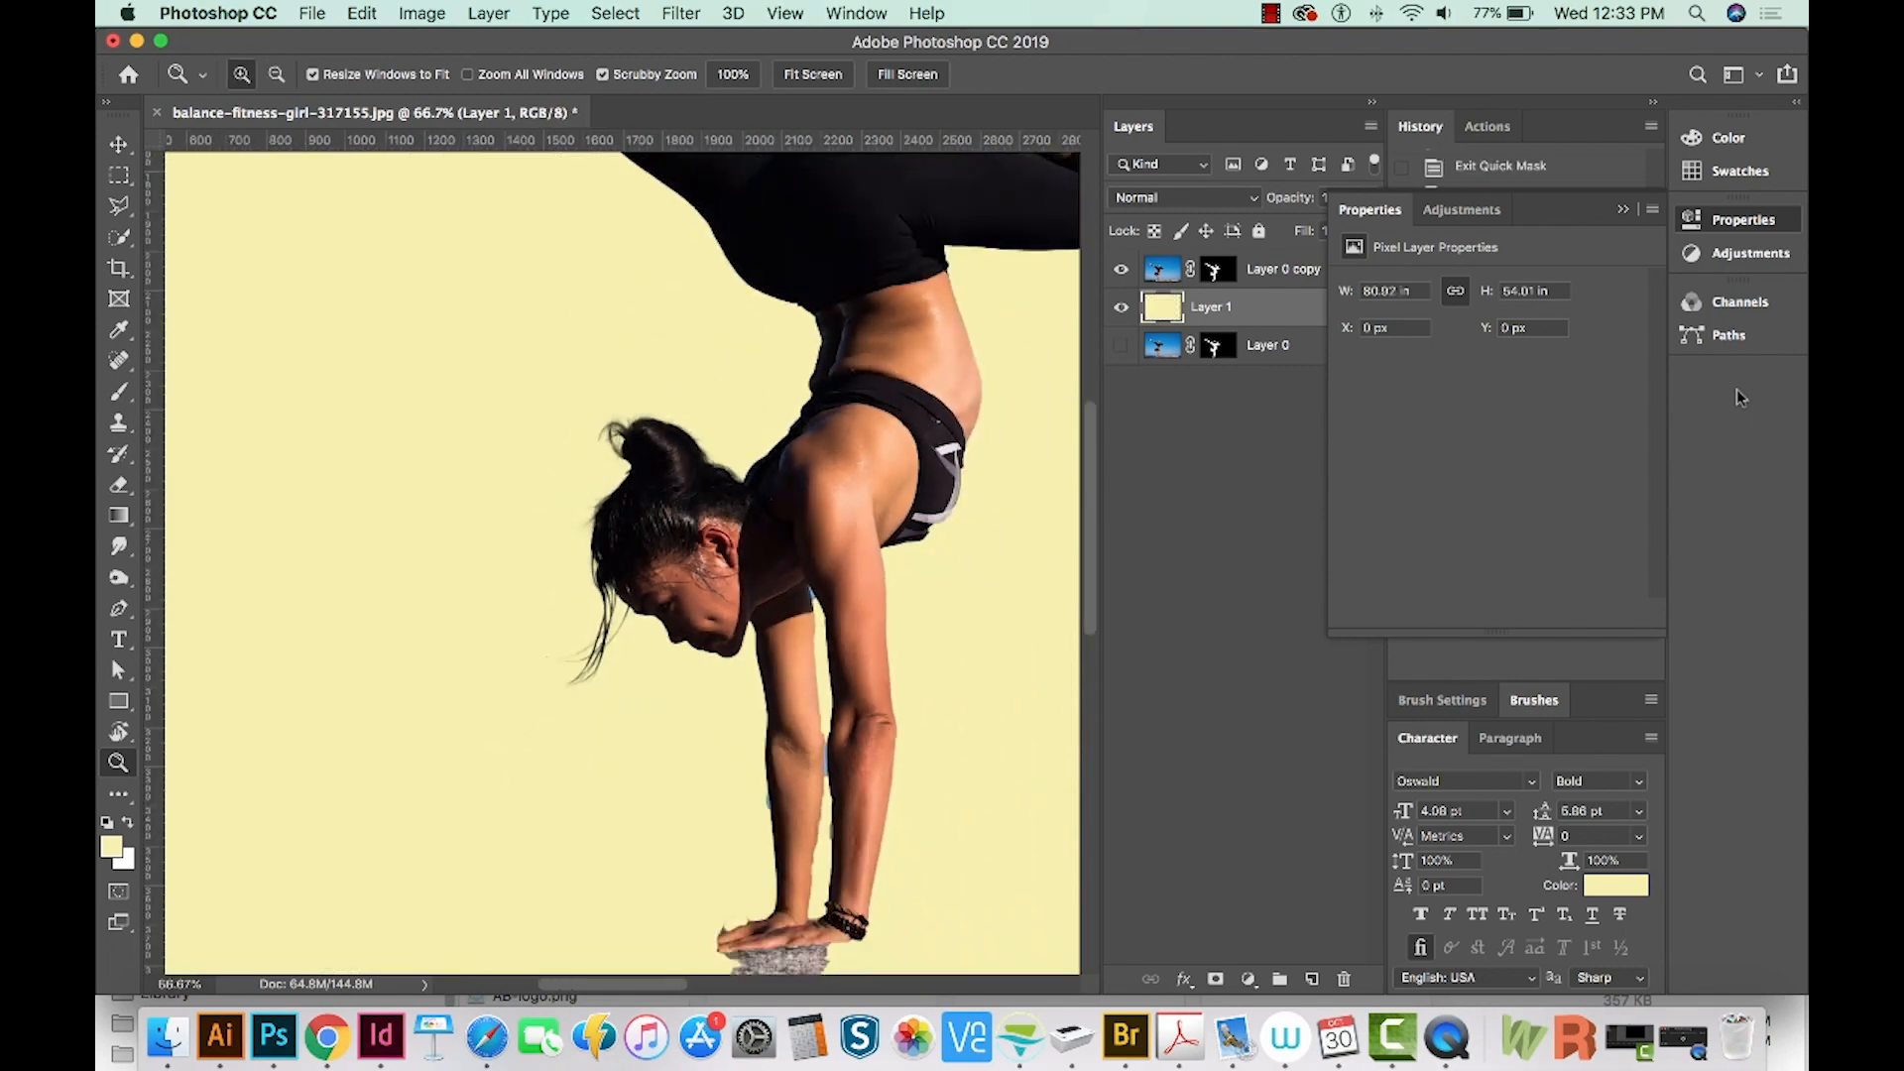
pyautogui.moveTo(574, 708); pyautogui.dragTo(670, 601)
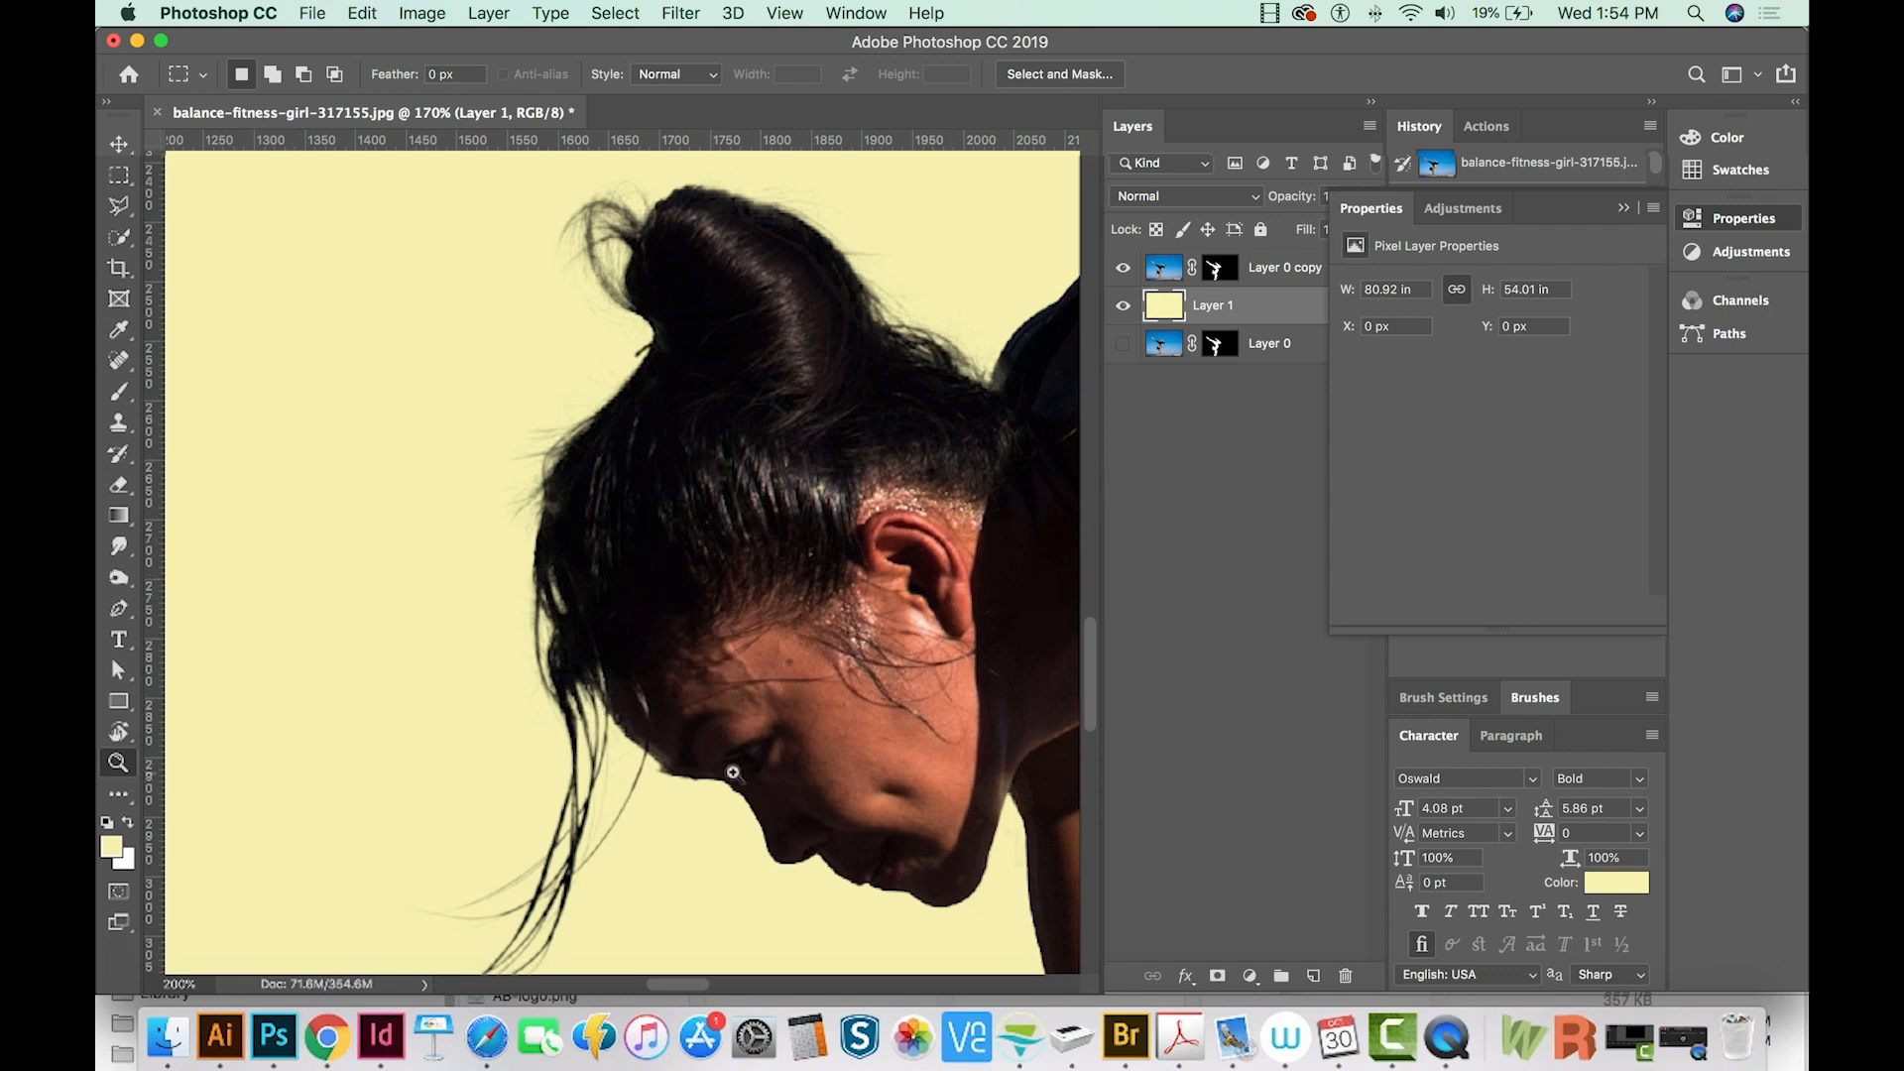
pyautogui.press('super+minus')
pyautogui.press('super+minus')
pyautogui.press('super+minus')
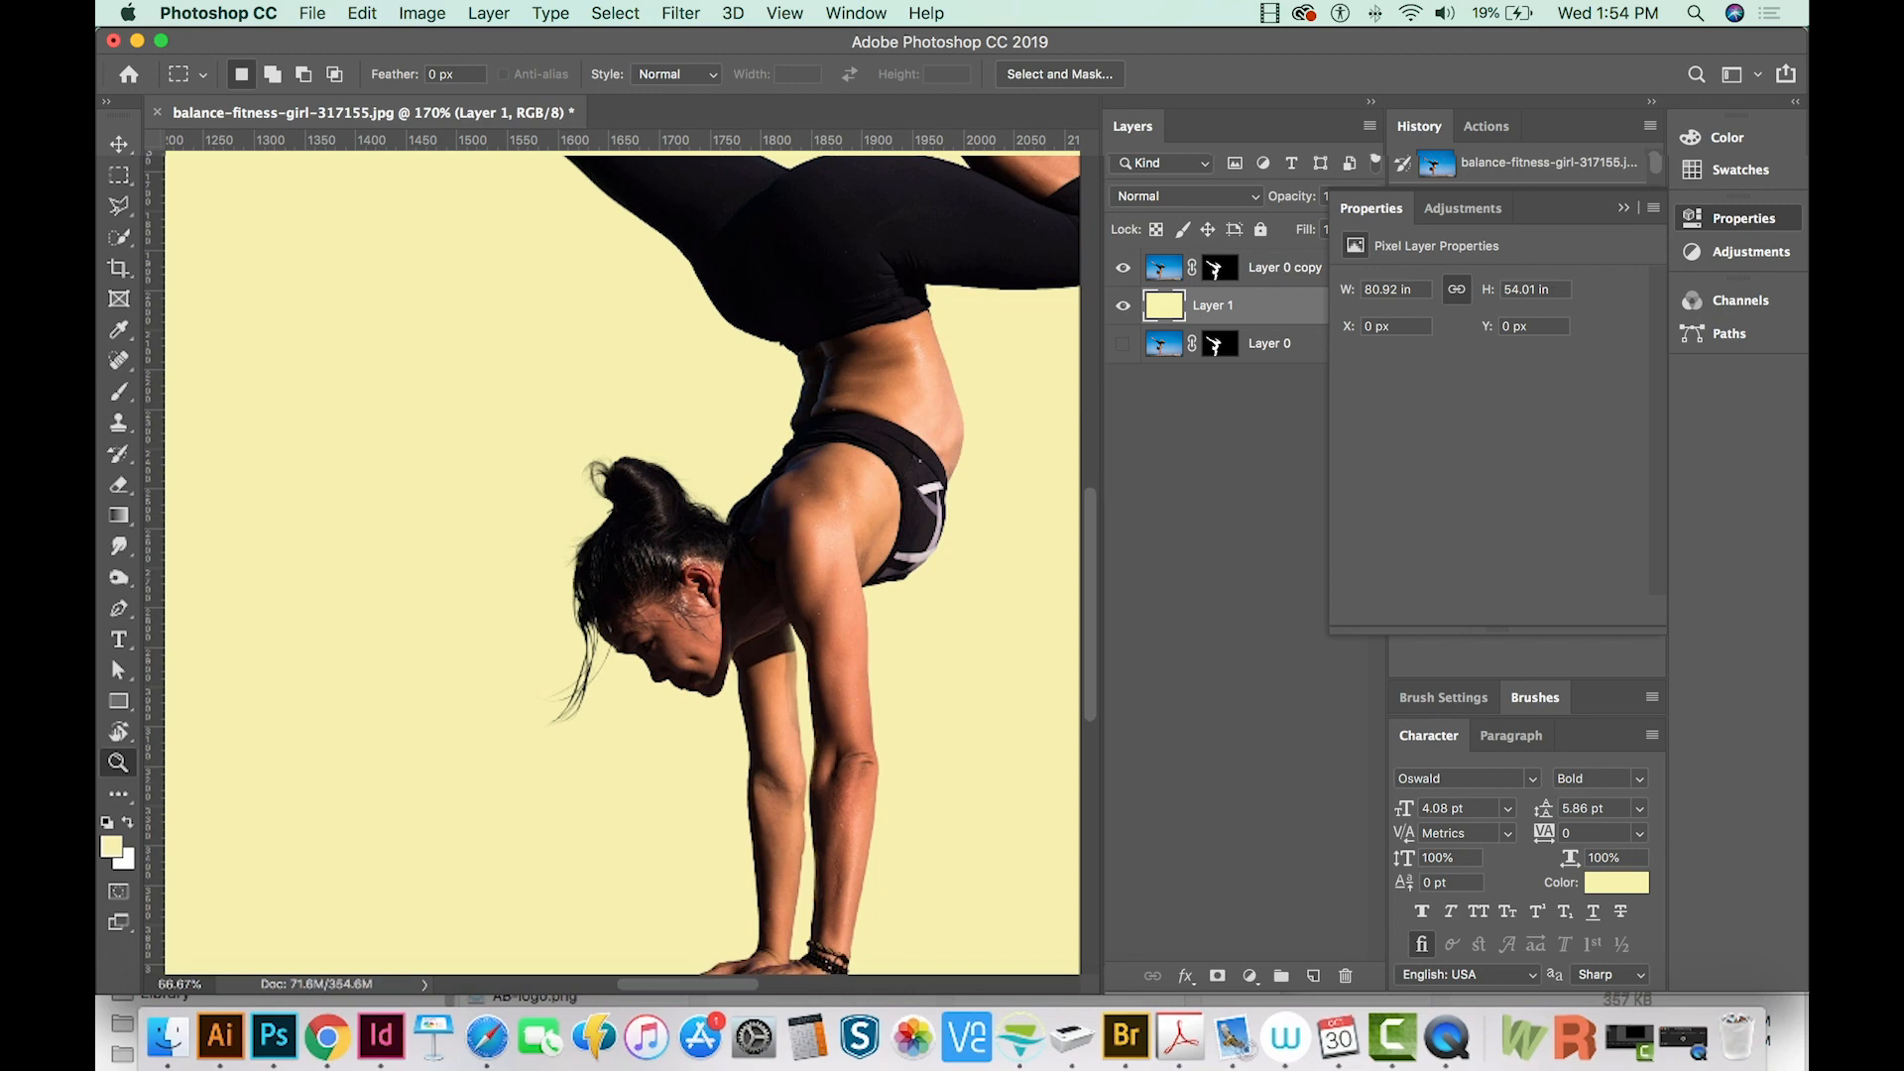